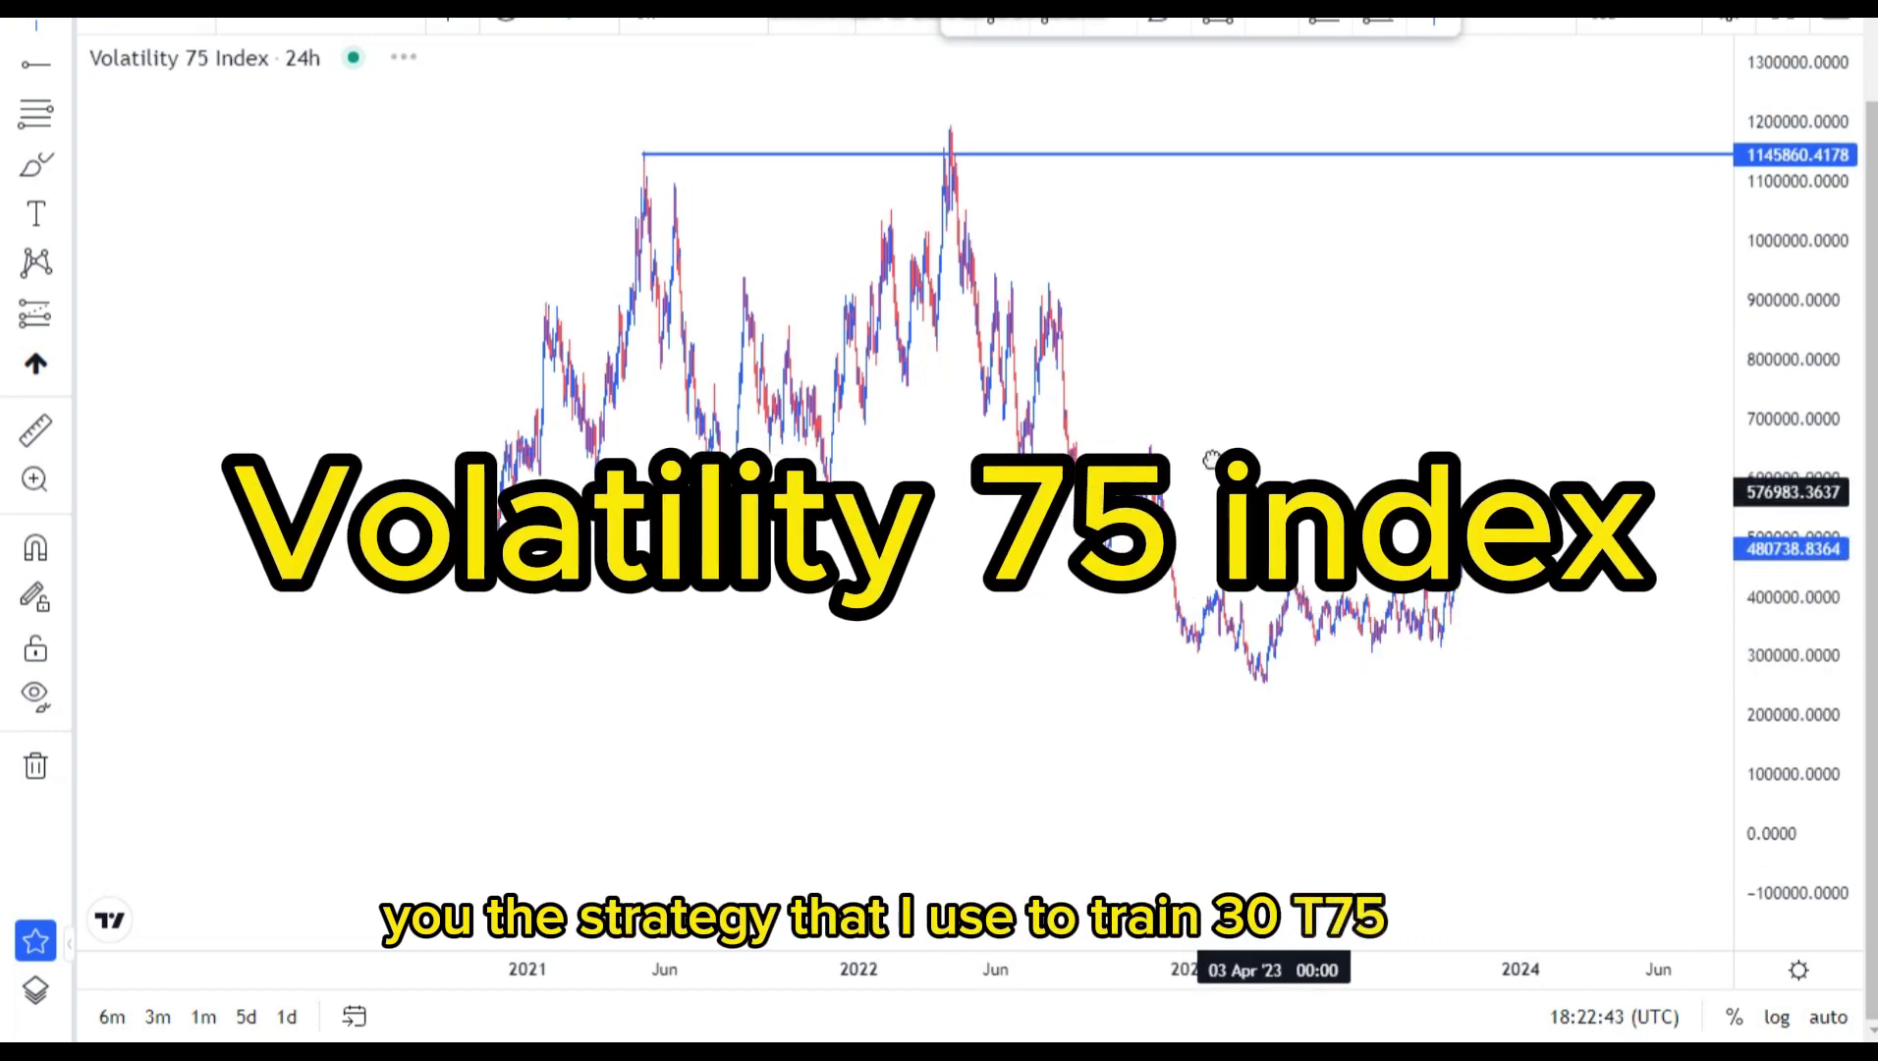
# Circle the May 2021 and spring 2022 peaks on the horizontal line with the brush.
pyautogui.moveTo(1261, 483); pyautogui.dragTo(1186, 442)
pyautogui.scroll(-2, 1277, 525)
pyautogui.scroll(-1, 1277, 525)
pyautogui.moveTo(1778, 311); pyautogui.dragTo(1802, 536)
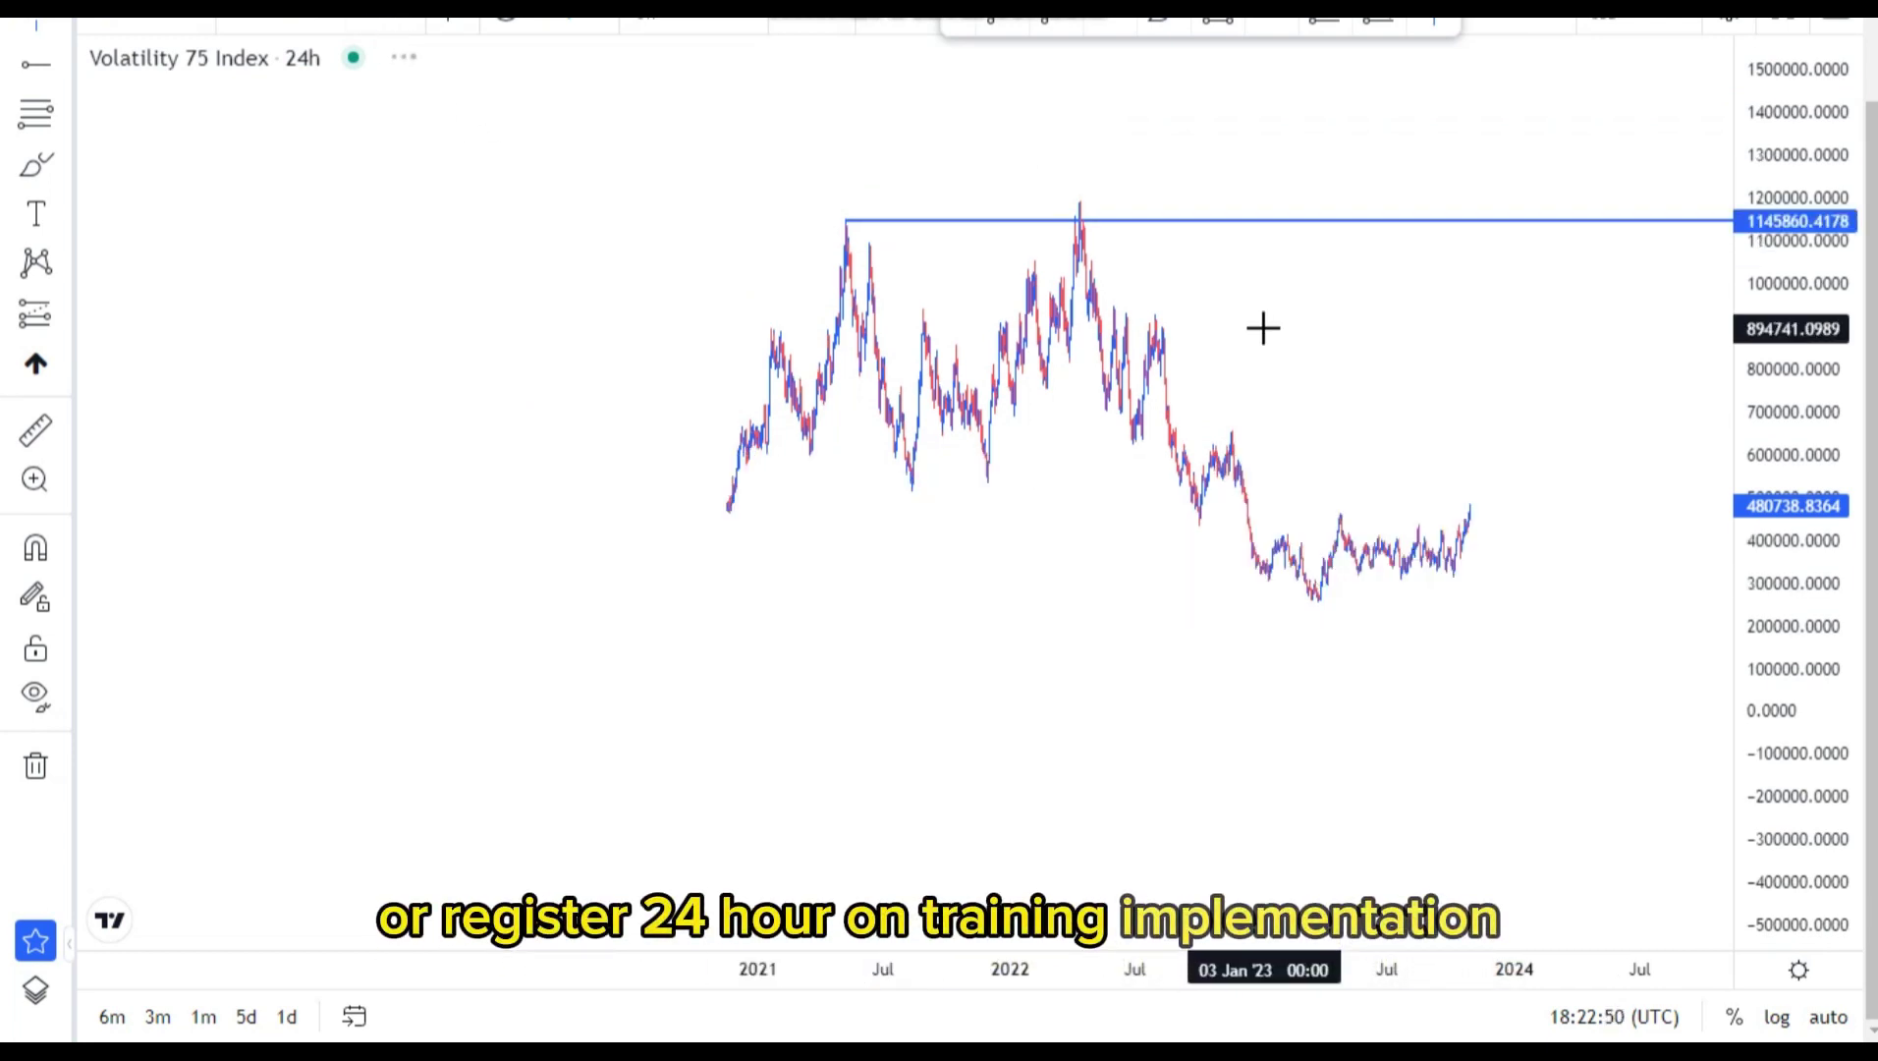
pyautogui.scroll(1, 1195, 372)
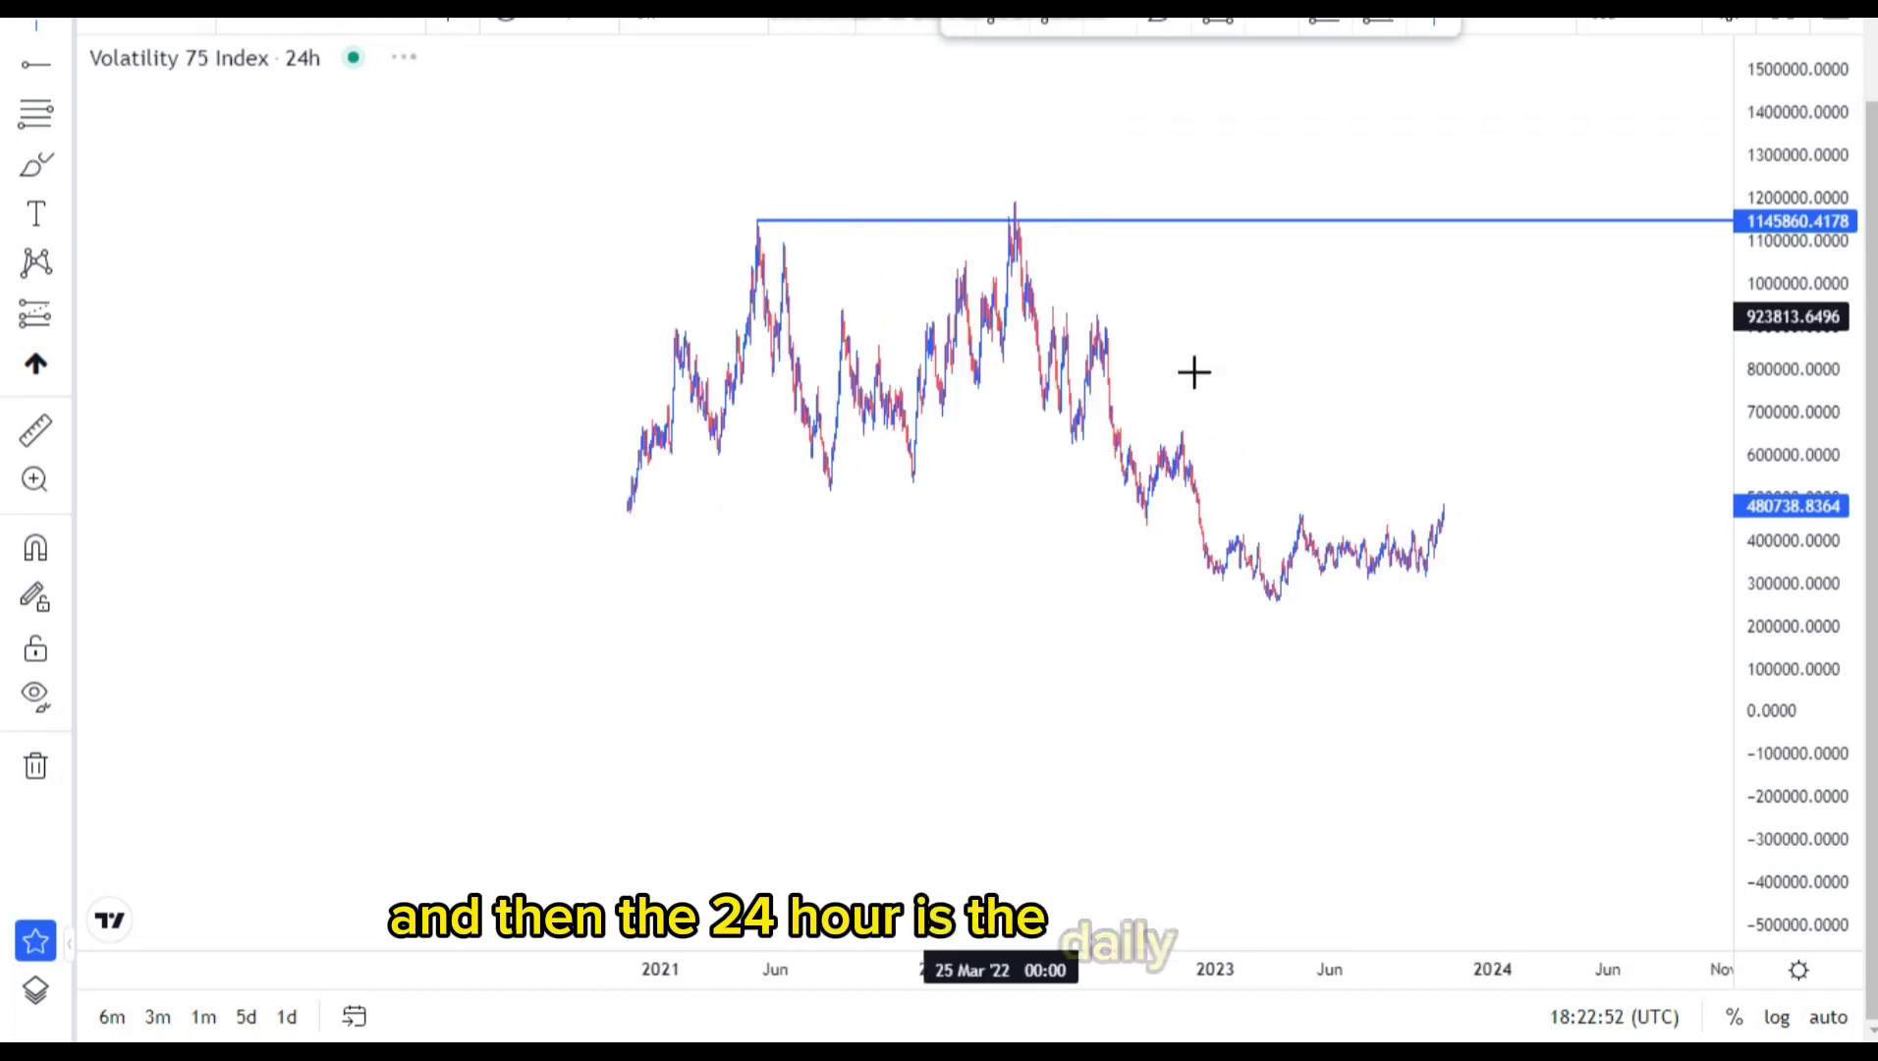
pyautogui.moveTo(1782, 566); pyautogui.dragTo(1782, 653)
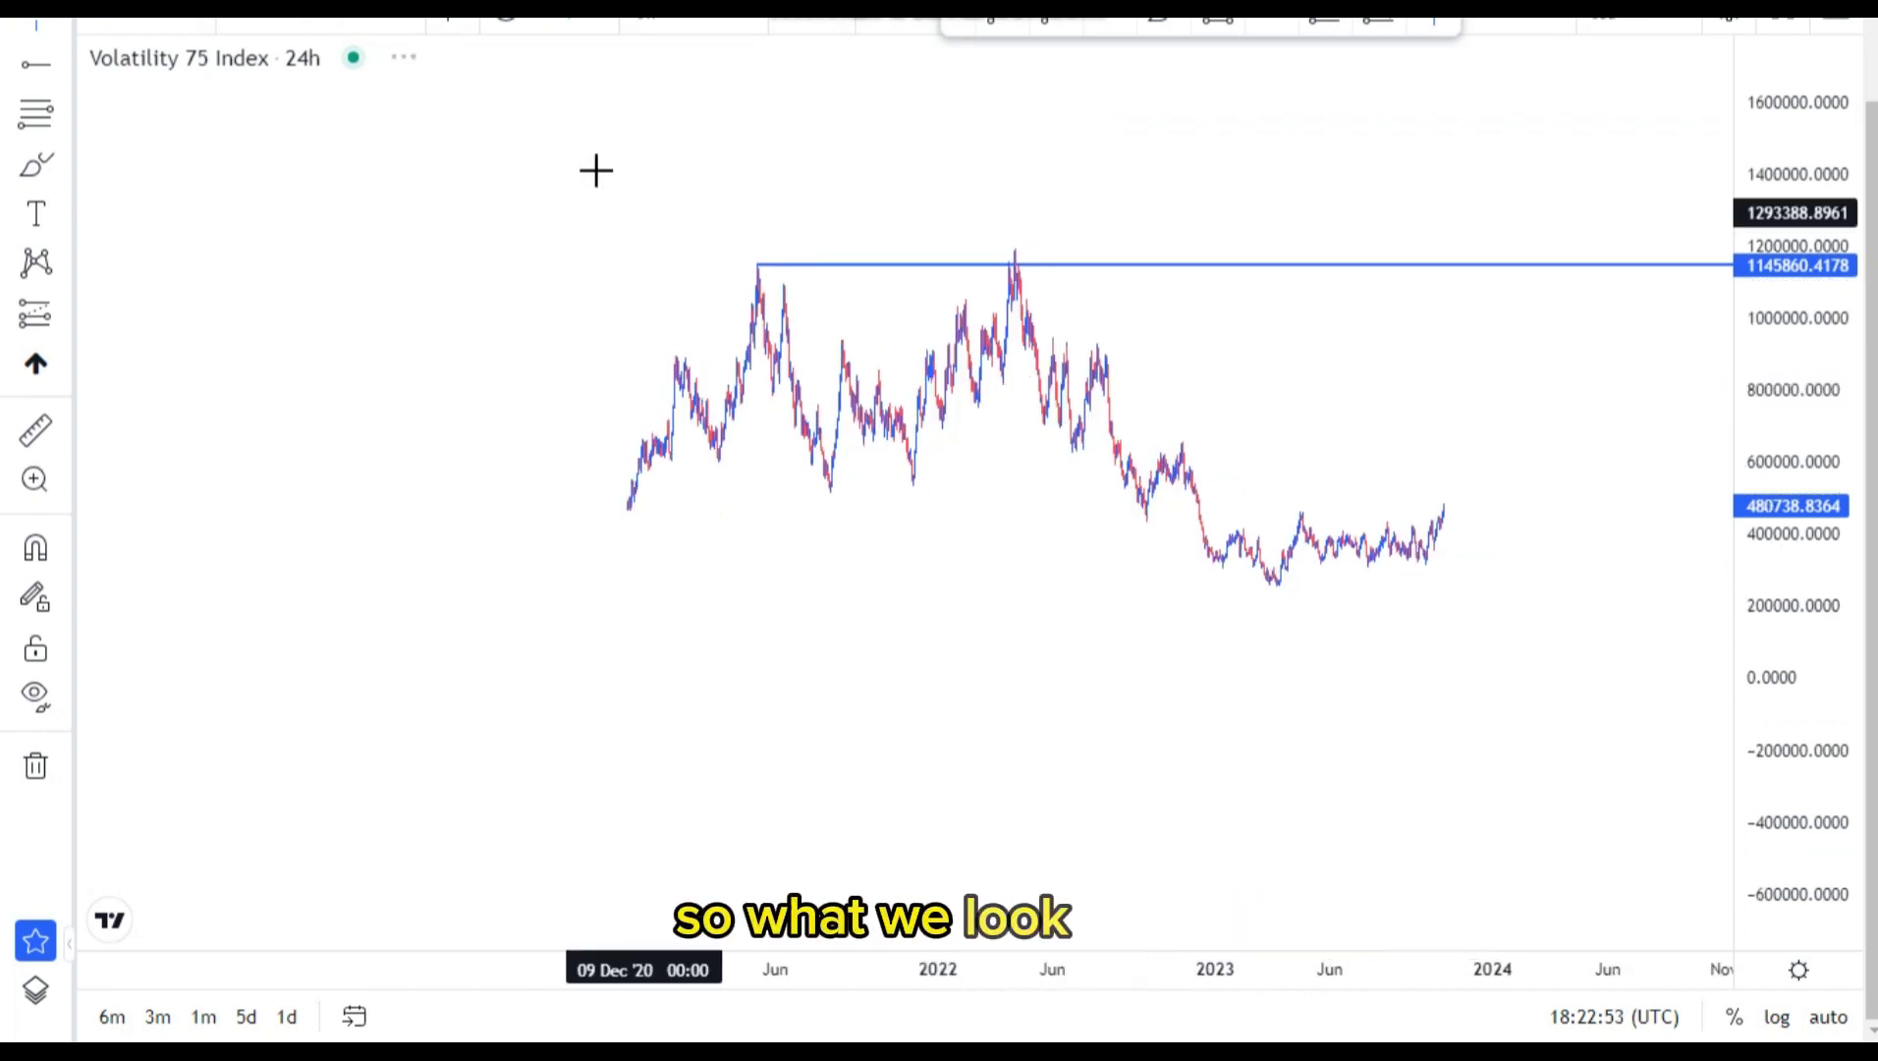
pyautogui.moveTo(774, 247); pyautogui.dragTo(797, 260)
pyautogui.moveTo(1014, 236)
pyautogui.mouseDown()
pyautogui.moveTo(982, 292)
pyautogui.moveTo(1039, 262)
pyautogui.mouseUp()
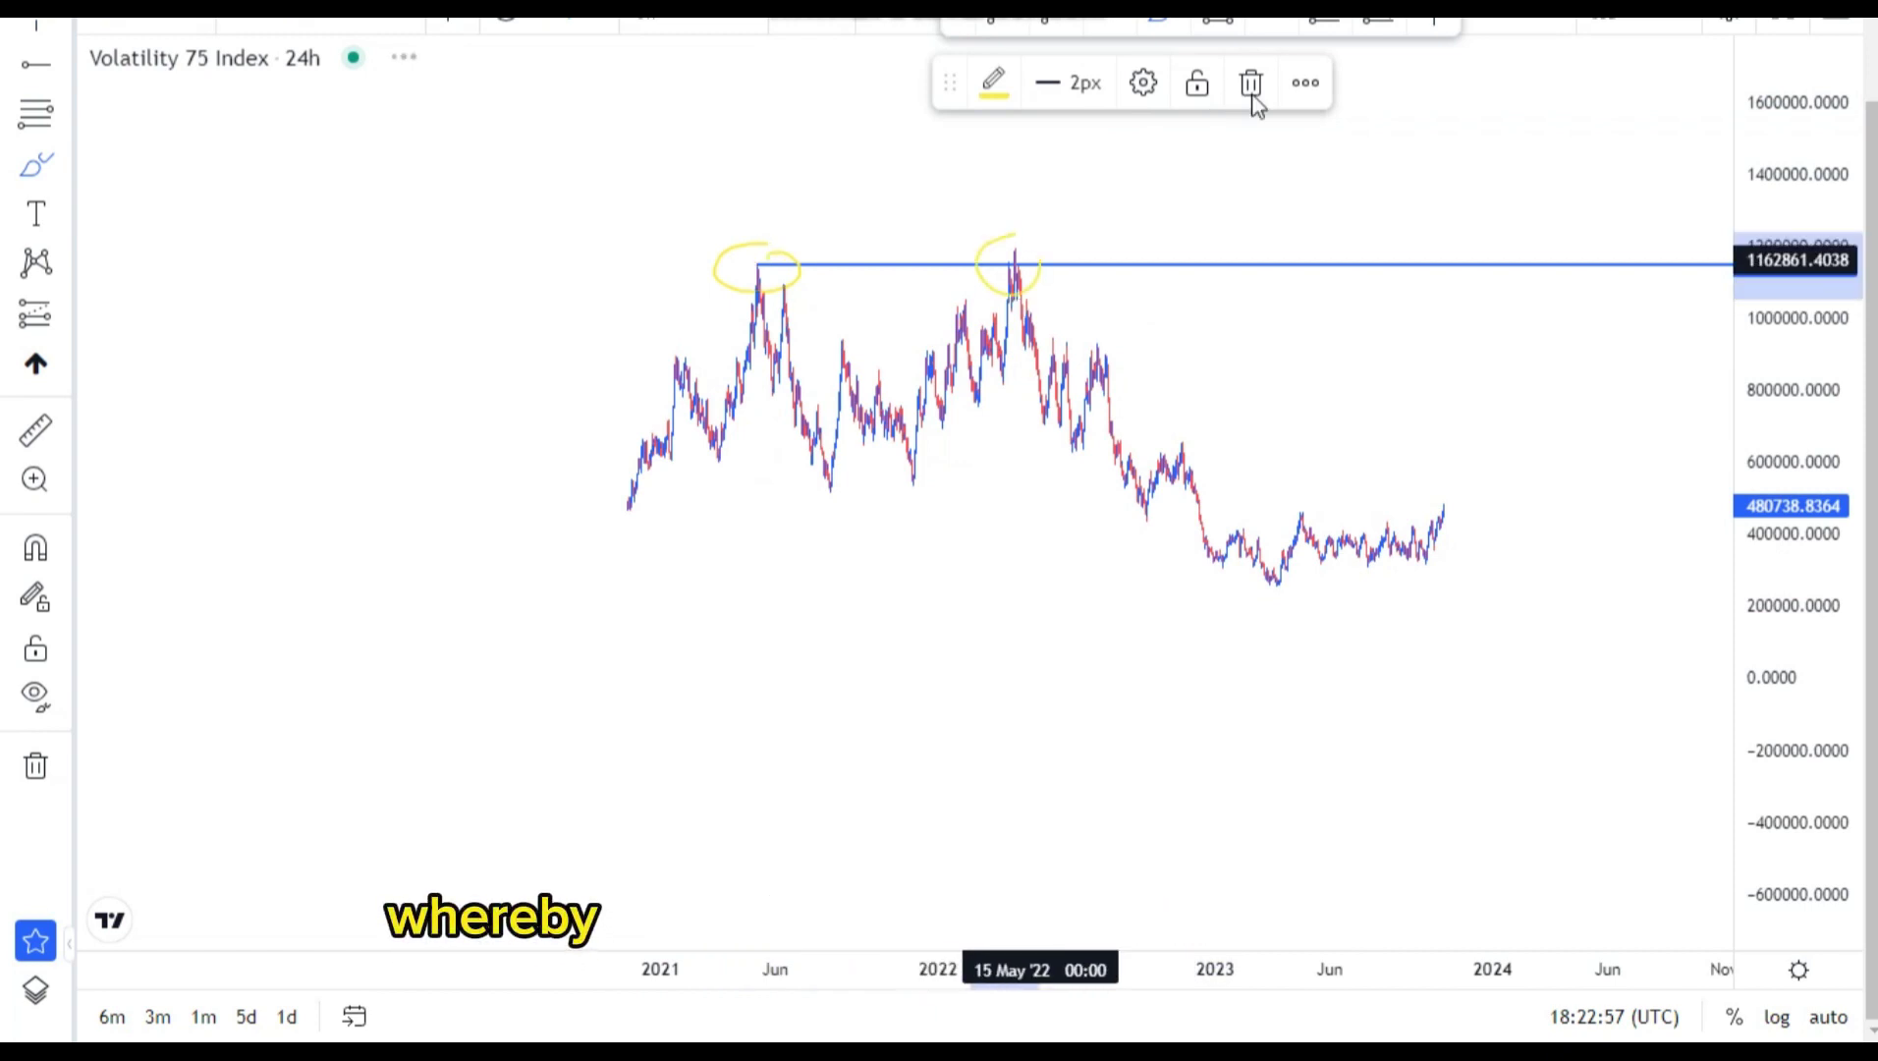
# Delete the two brushed circles around the equal peaks.
pyautogui.click(1250, 83)
pyautogui.click(772, 287)
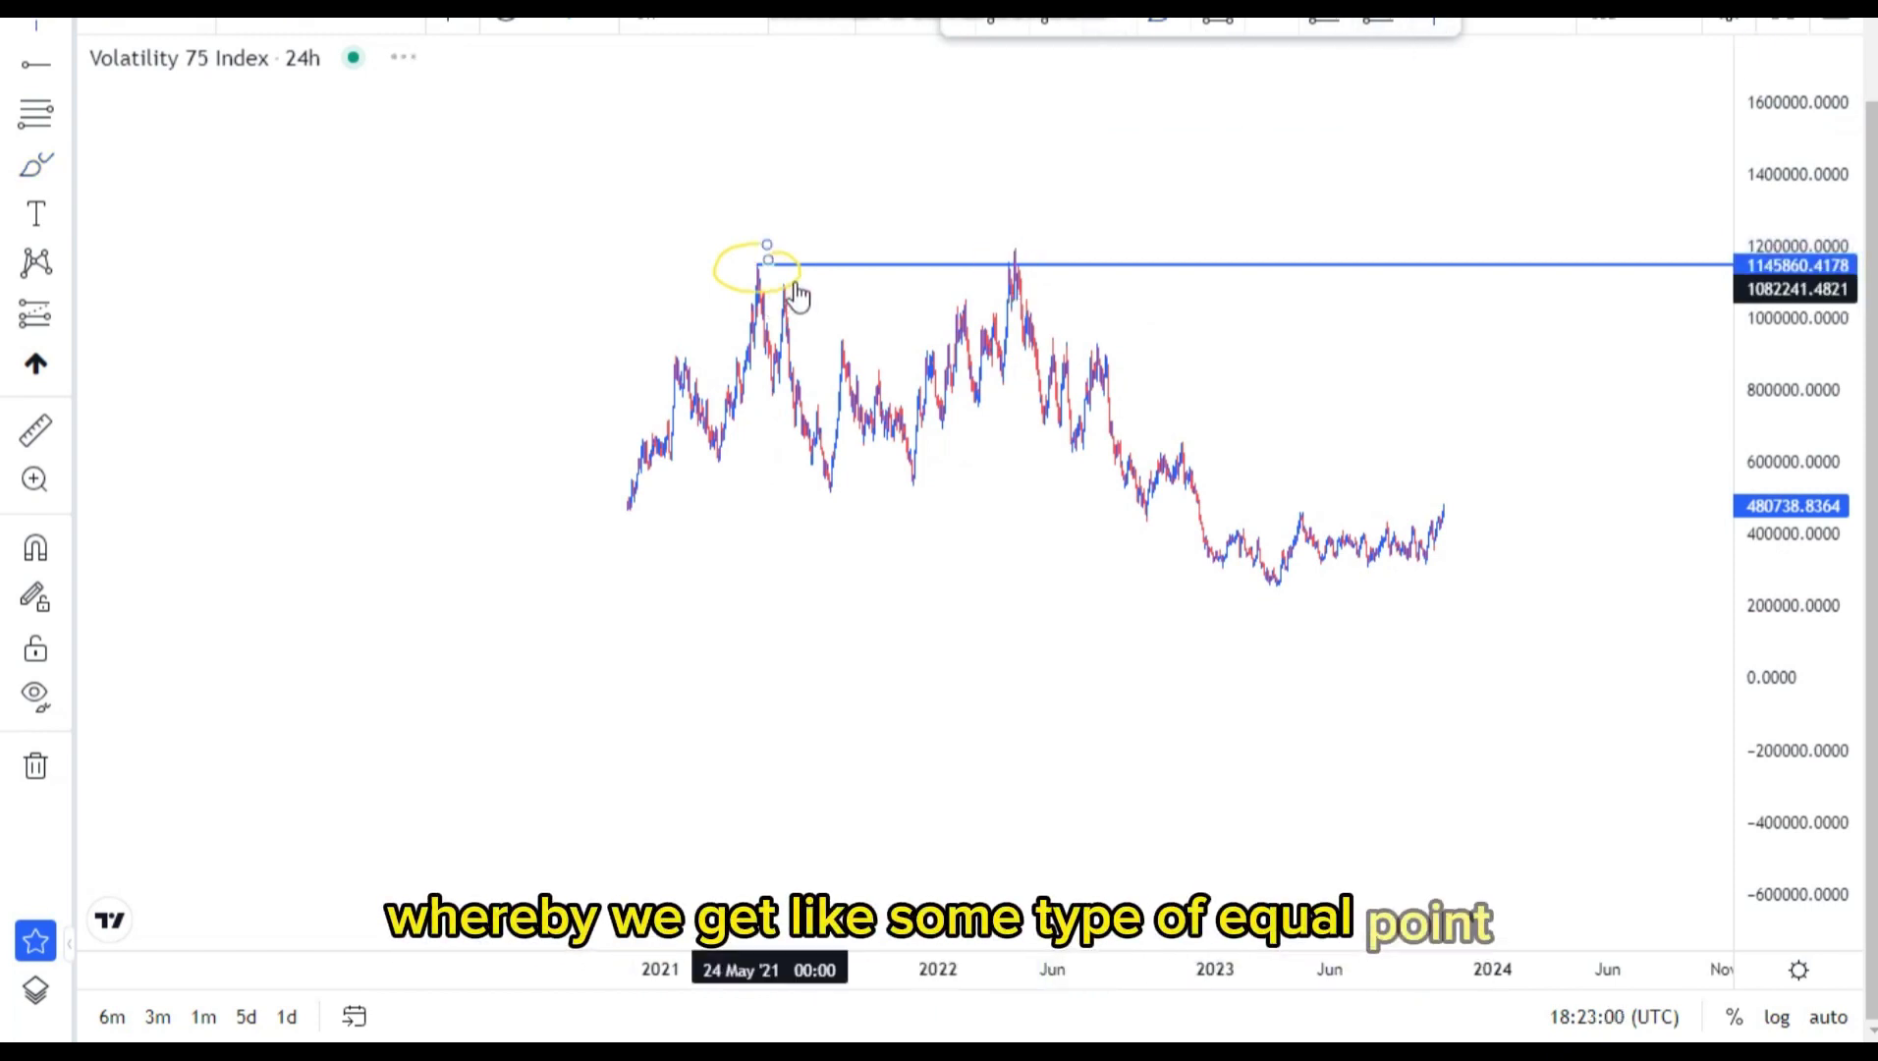
pyautogui.click(1250, 83)
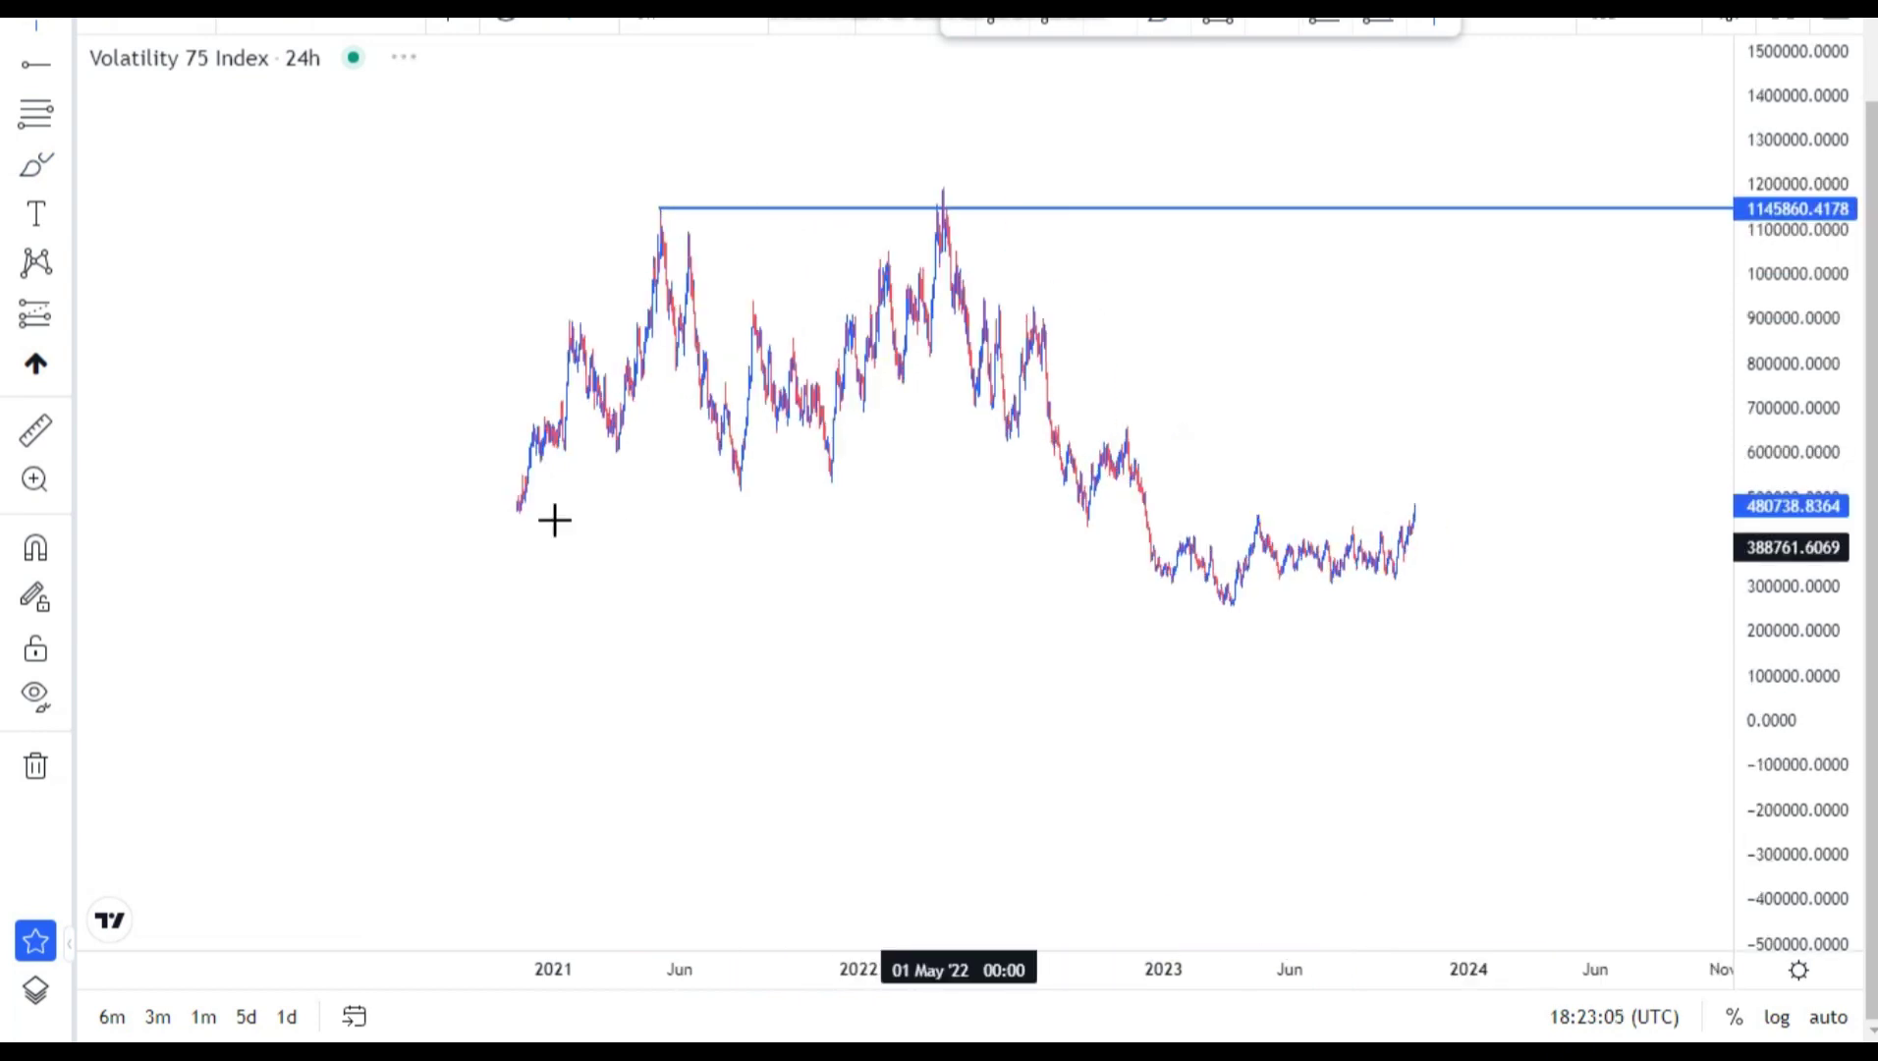
# Move the horizontal line to the May 2021 peak's wick at about 1148365.
pyautogui.scroll(2, 968, 553)
pyautogui.moveTo(555, 520); pyautogui.dragTo(1179, 607)
pyautogui.scroll(5, 1159, 604)
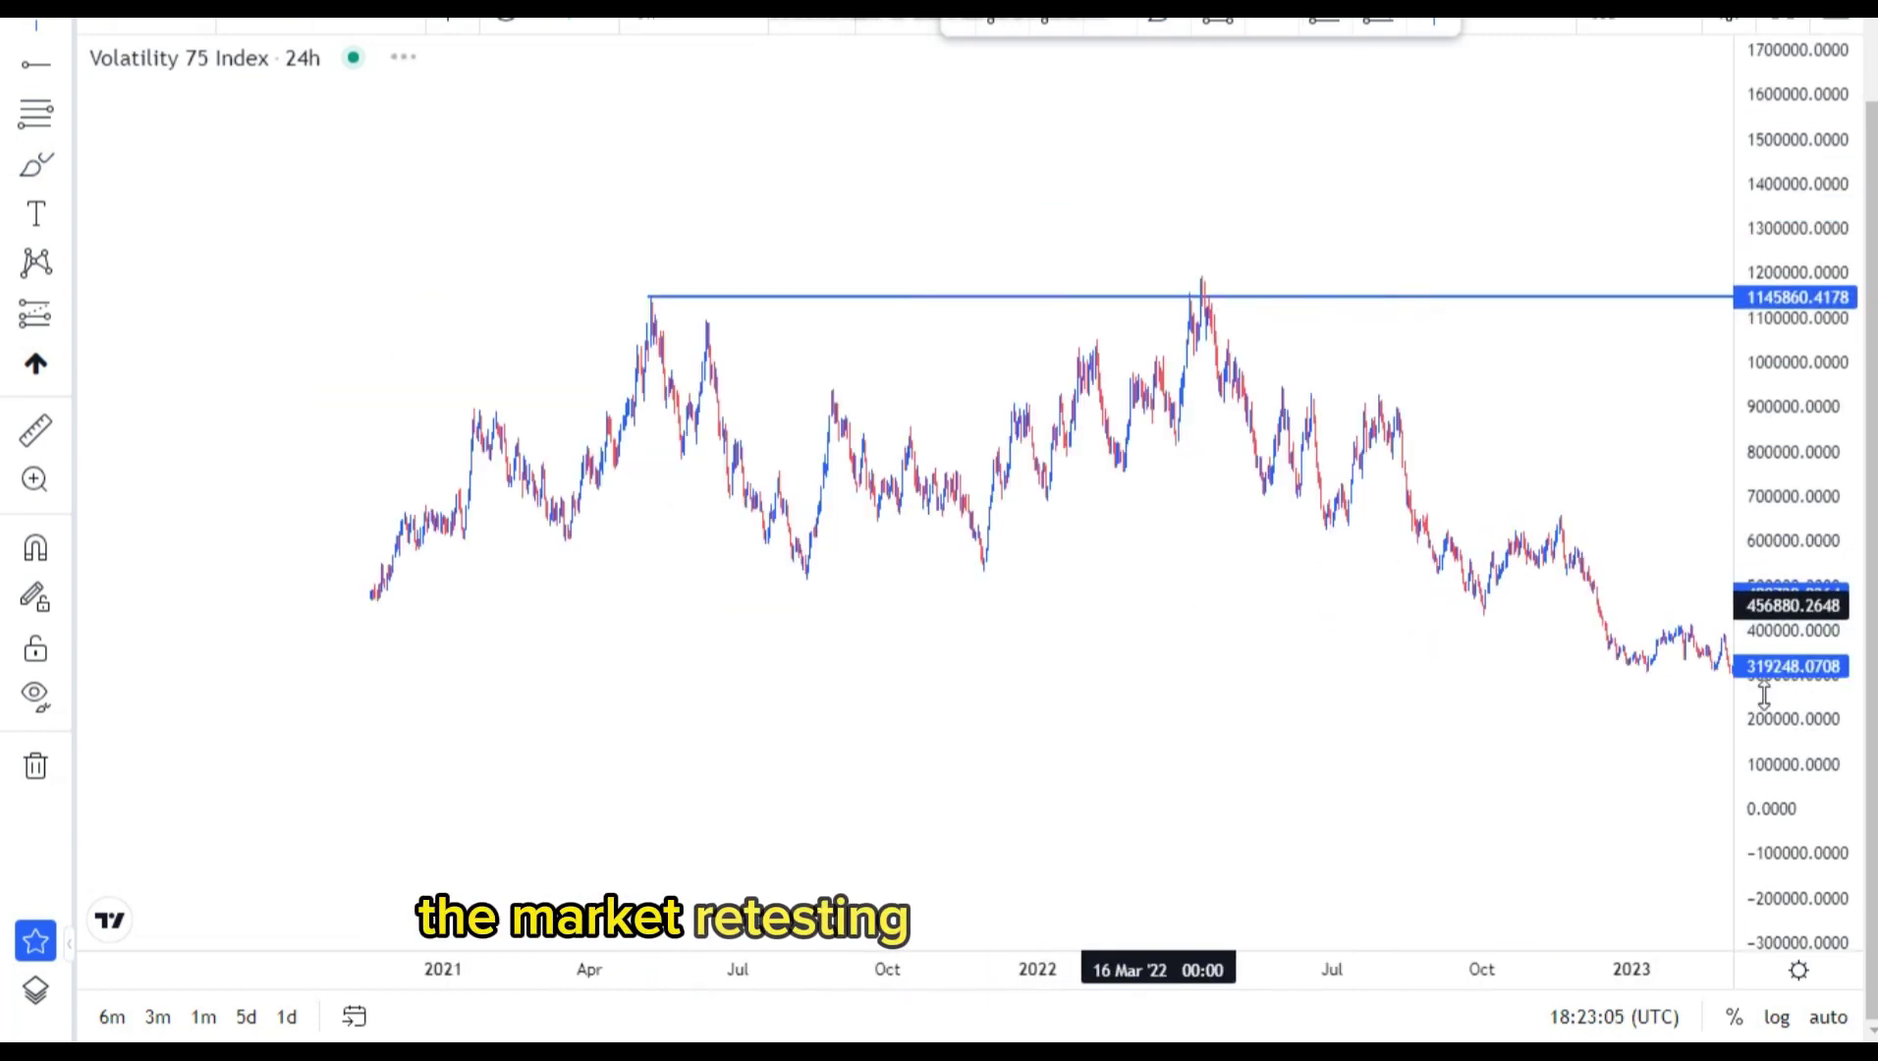
pyautogui.scroll(3, 1629, 609)
pyautogui.moveTo(918, 540); pyautogui.dragTo(1388, 604)
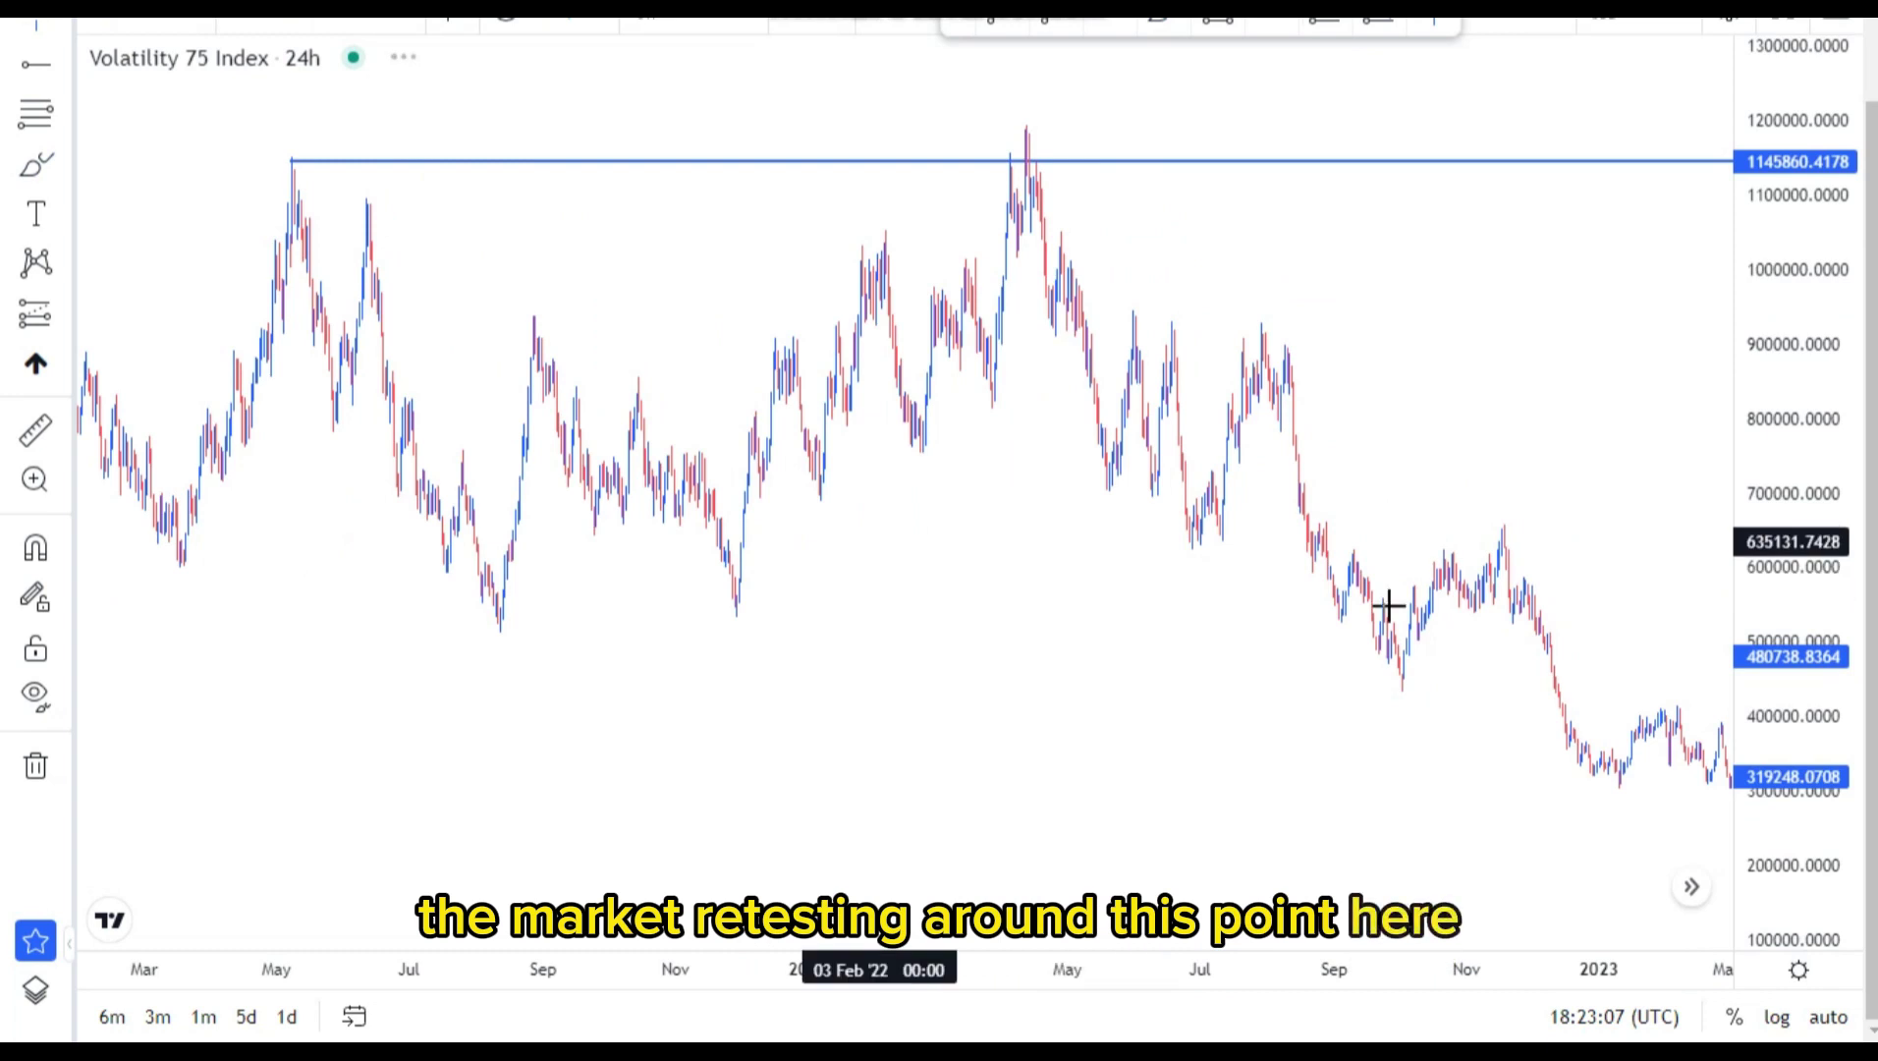
pyautogui.scroll(3, 1388, 604)
pyautogui.moveTo(1811, 684); pyautogui.dragTo(1812, 467)
pyautogui.scroll(2, 1593, 654)
pyautogui.moveTo(1030, 647); pyautogui.dragTo(1107, 755)
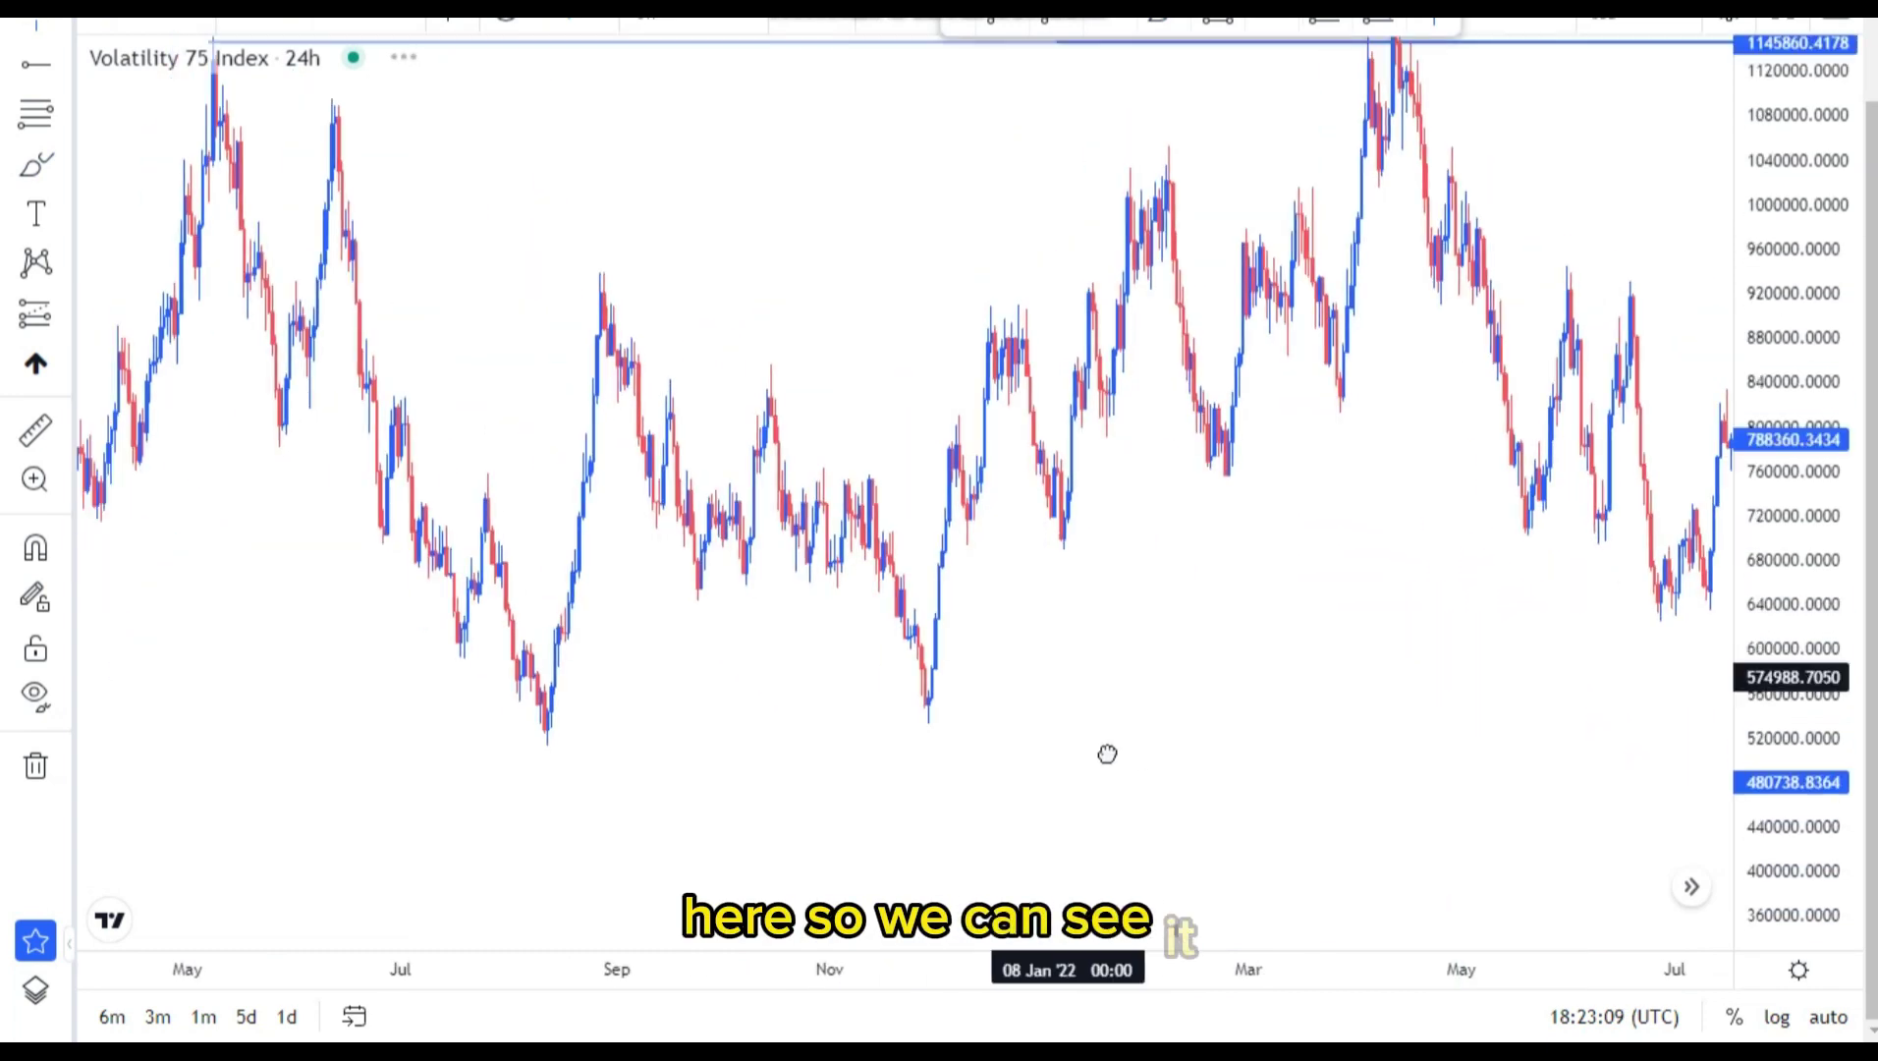
pyautogui.hscroll(-2, 402, 234)
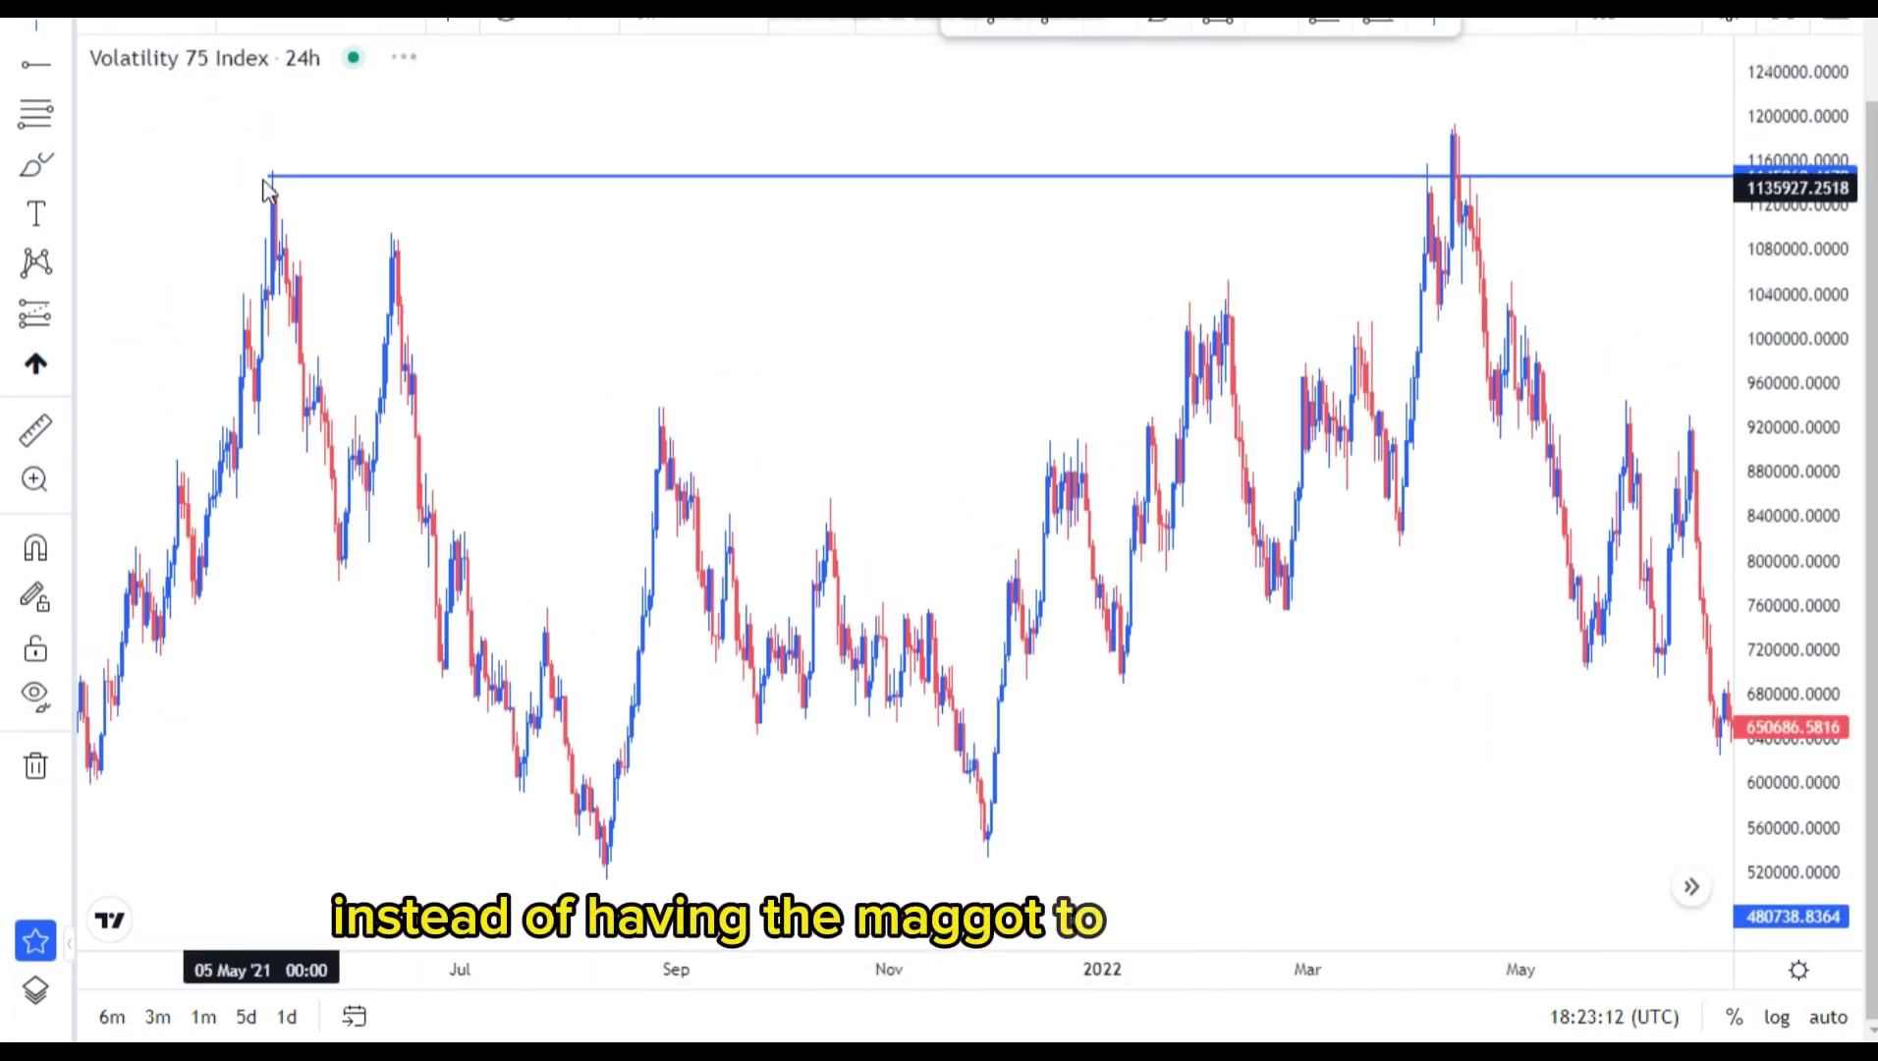
pyautogui.click(274, 189)
# Draw a rectangle zone over the horizontal line from 7 May '21 to 27 May '22, between about 1157071 and 1132196.
pyautogui.click(1217, 19)
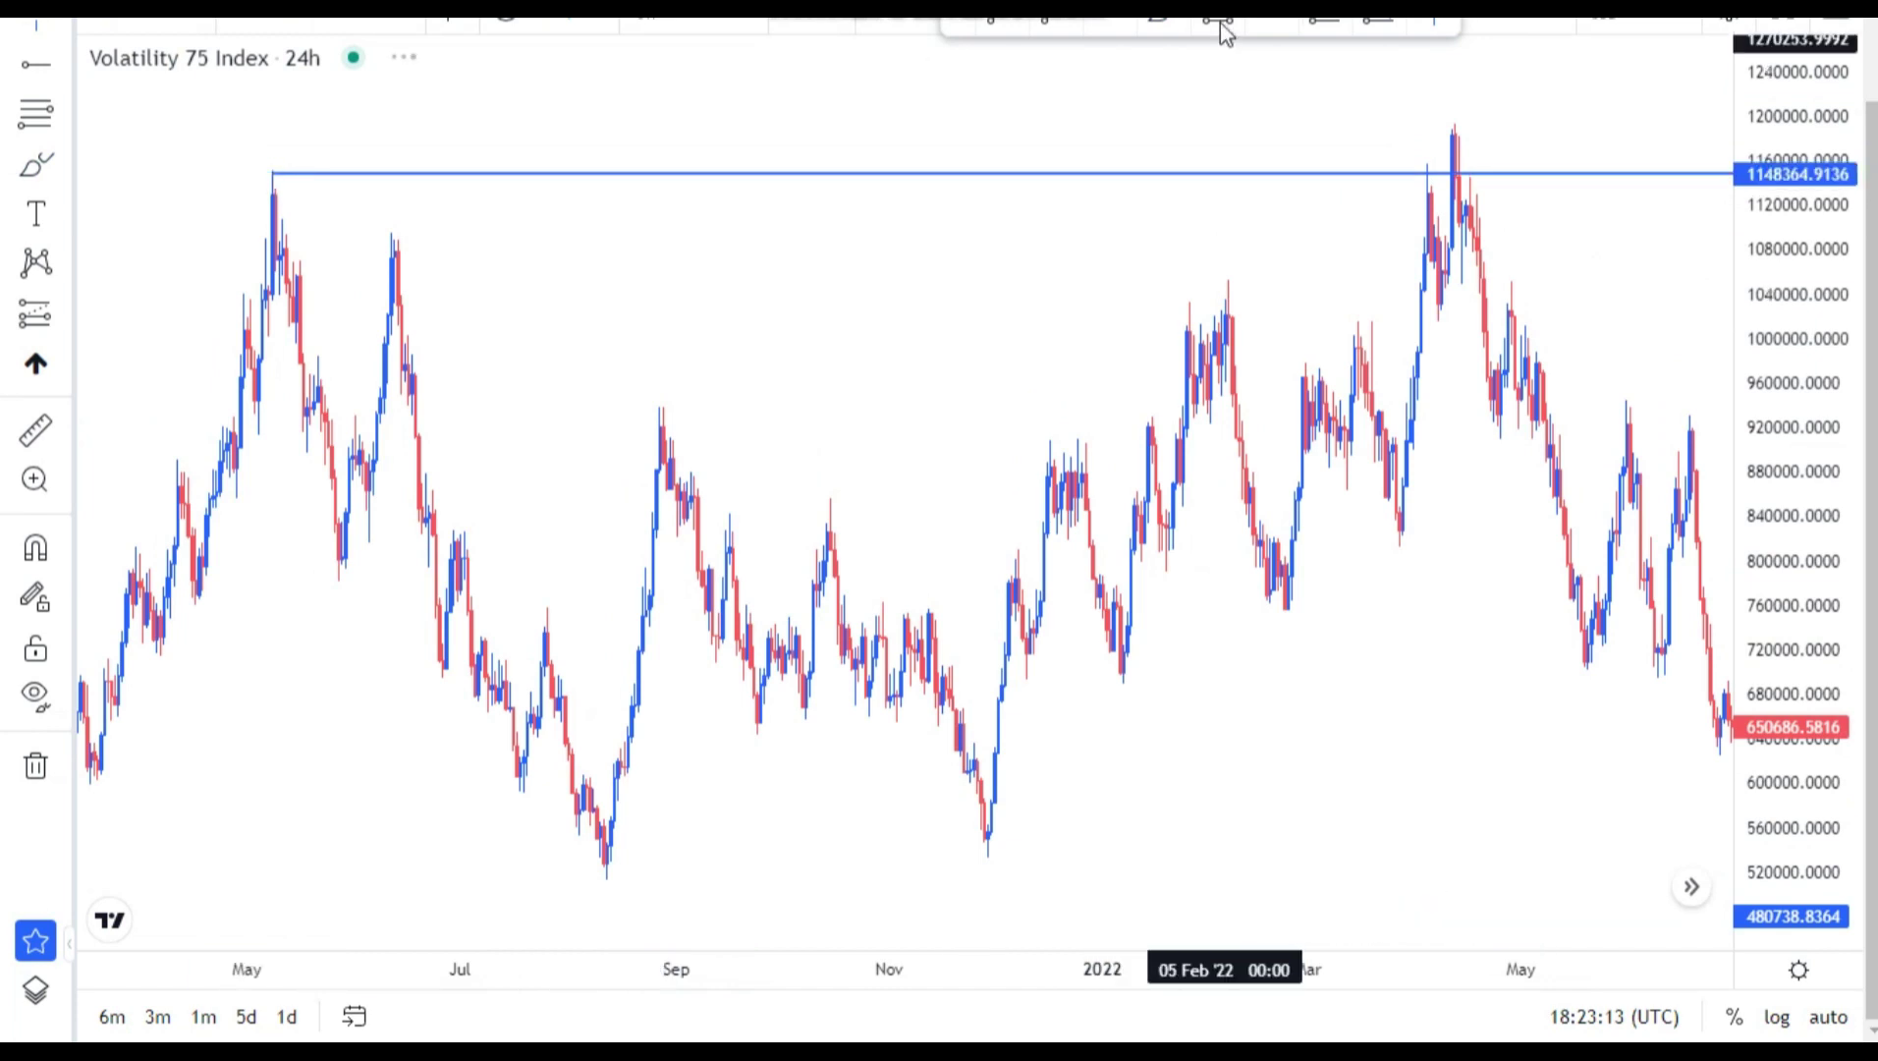
pyautogui.click(271, 174)
pyautogui.click(460, 172)
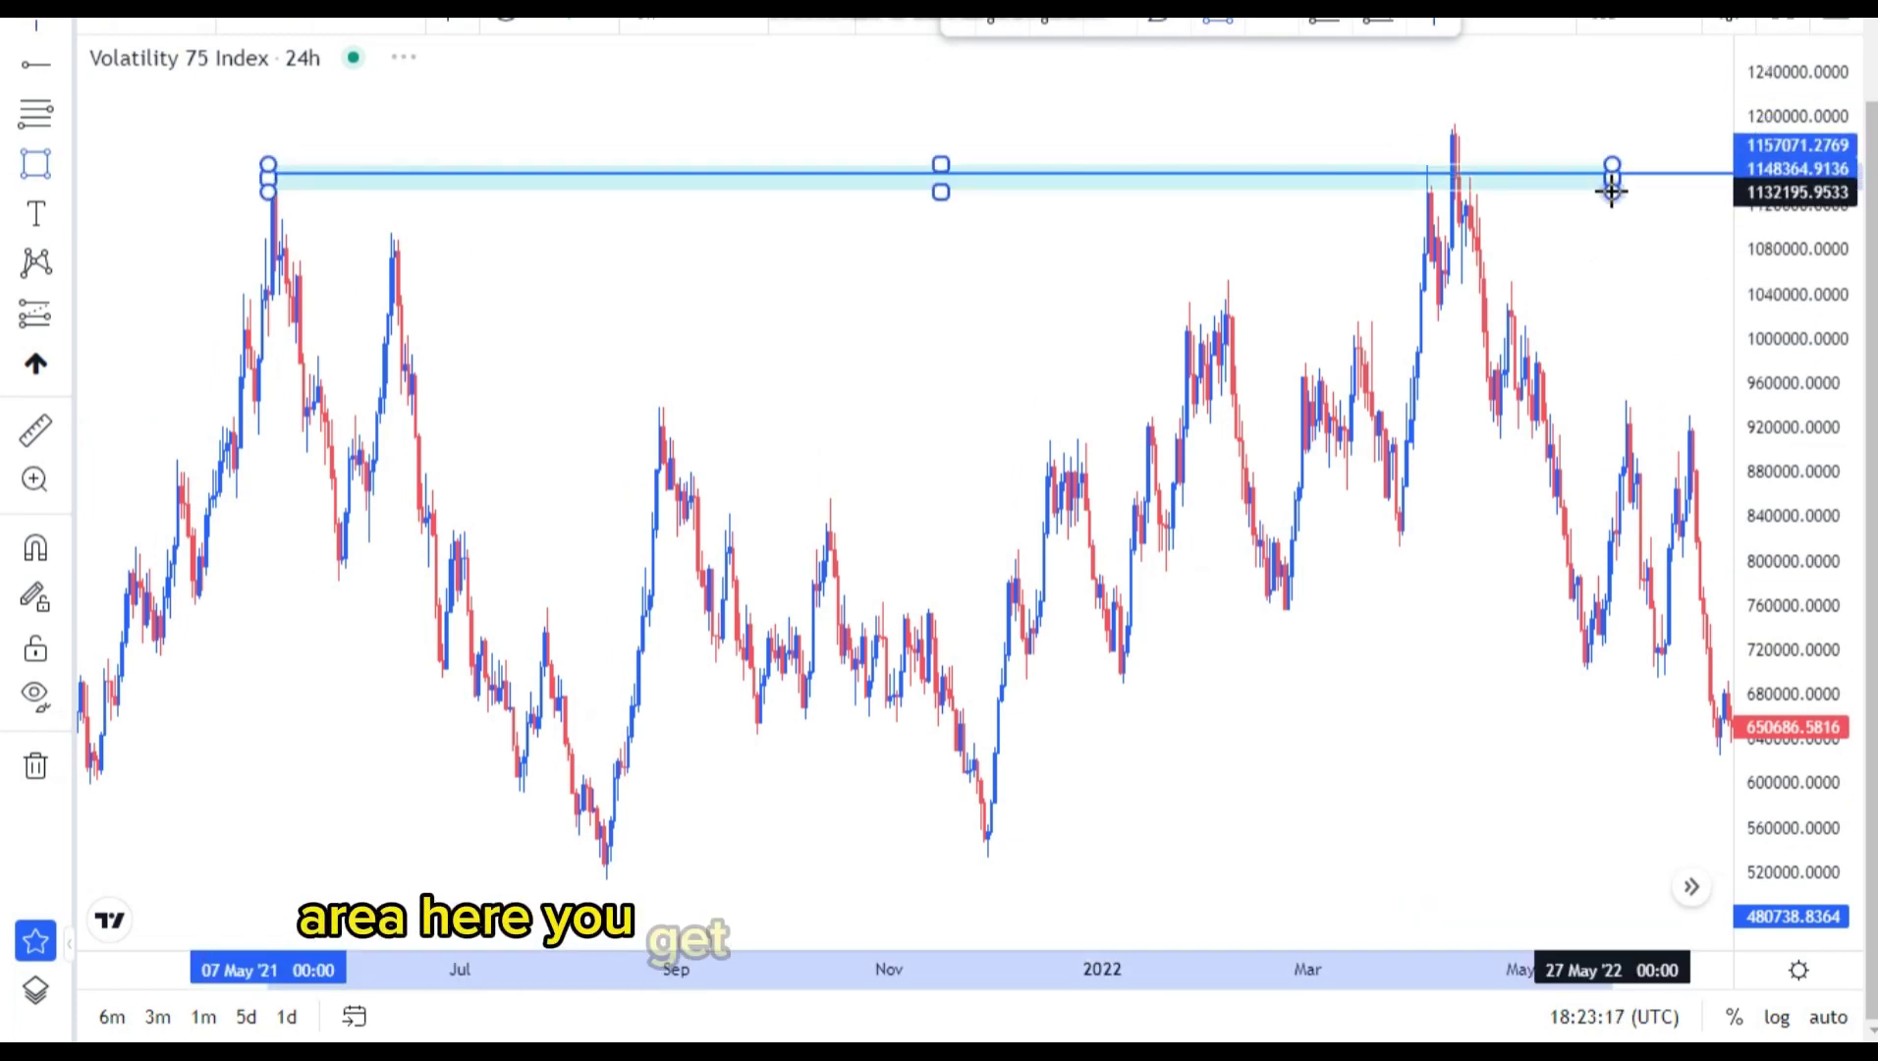
pyautogui.click(1611, 191)
pyautogui.click(1195, 83)
pyautogui.moveTo(1081, 306); pyautogui.dragTo(895, 371)
# Brush a breakout-and-retest path rising above the zone at the 2022 peak, and delete it.
pyautogui.click(1162, 24)
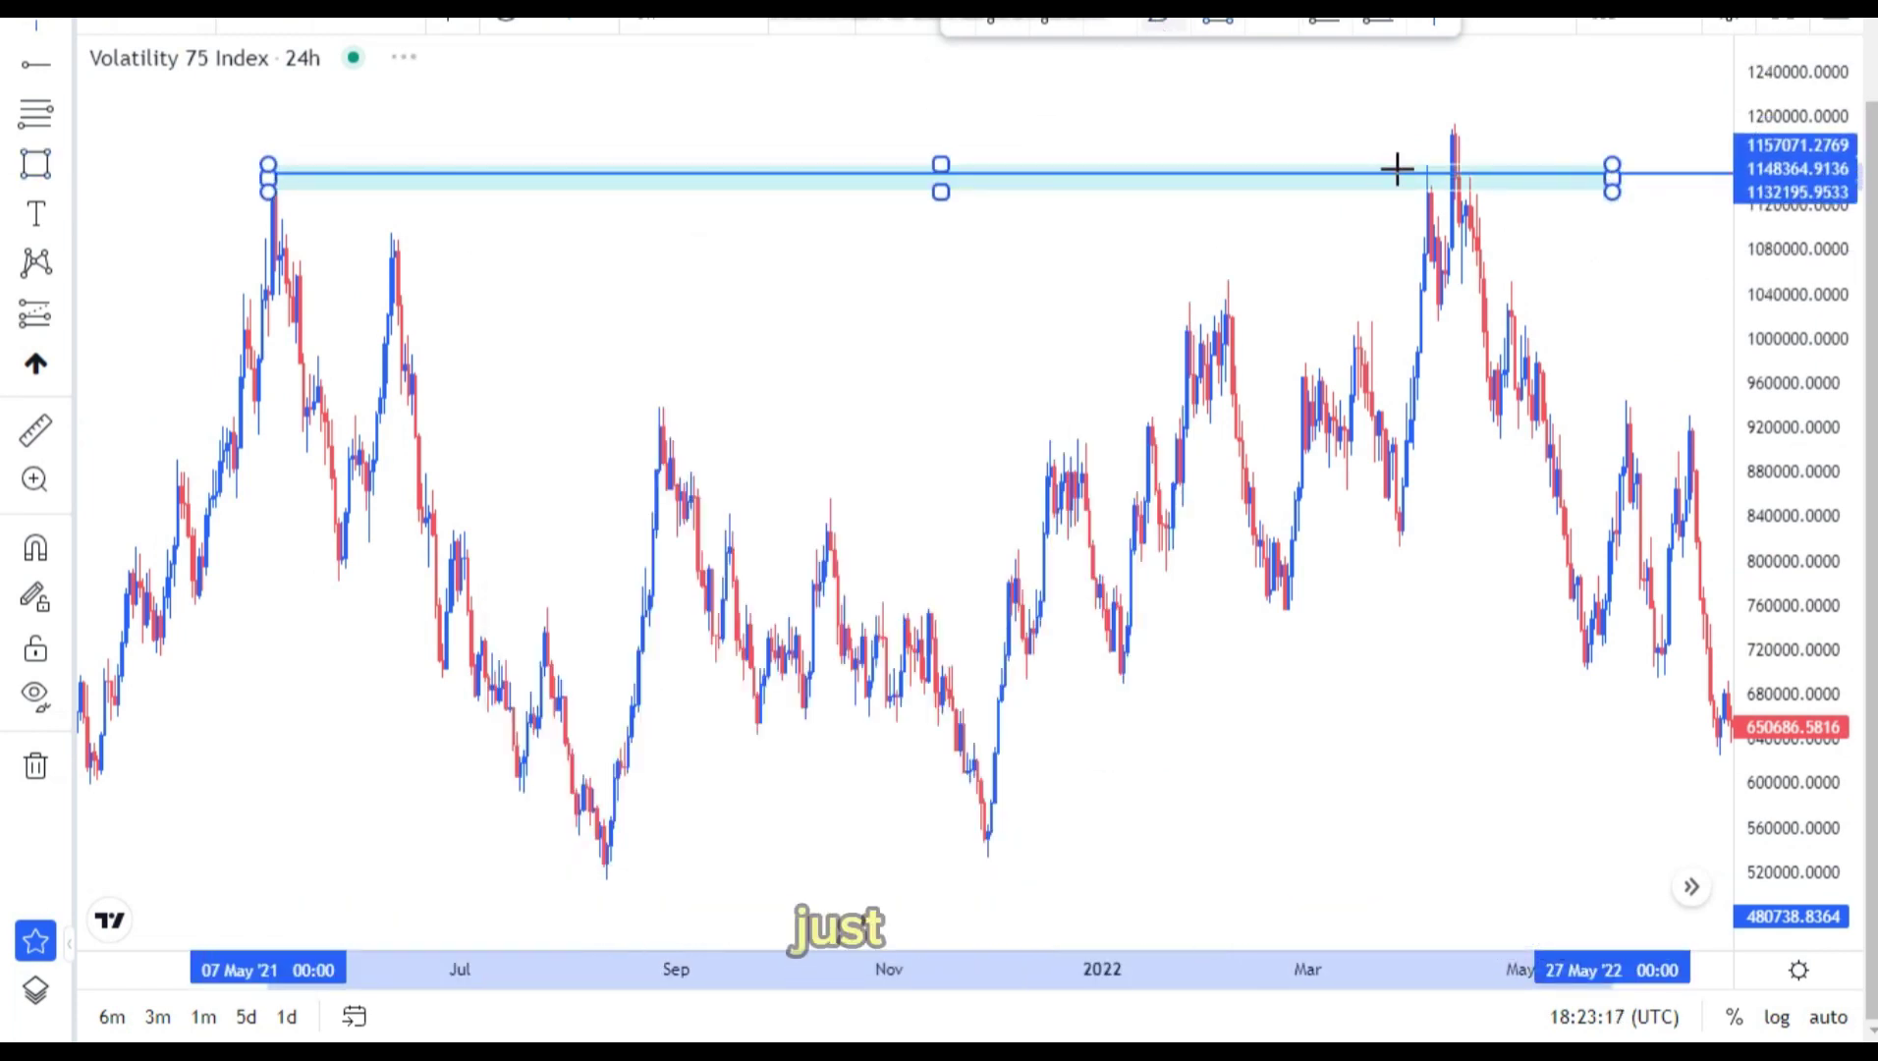
pyautogui.moveTo(1450, 178)
pyautogui.mouseDown()
pyautogui.moveTo(1465, 119)
pyautogui.moveTo(1536, 66)
pyautogui.mouseUp()
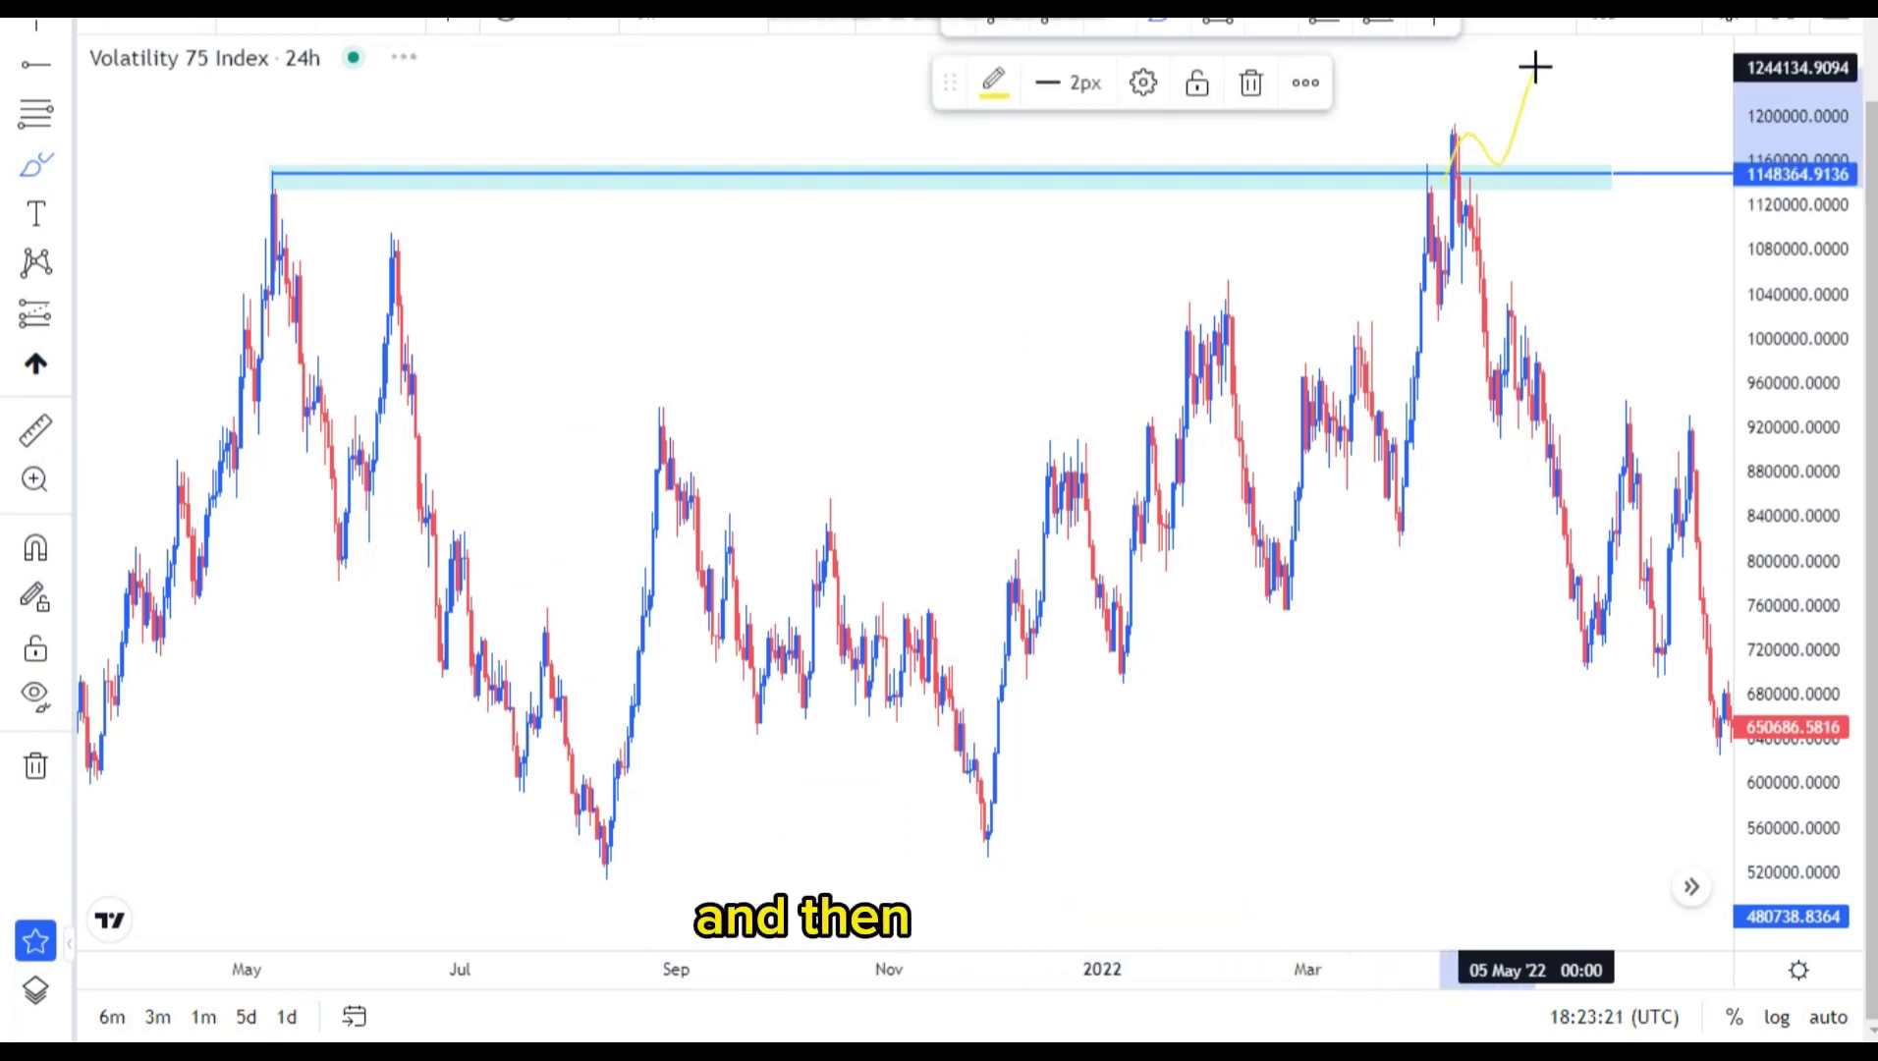
pyautogui.click(1250, 83)
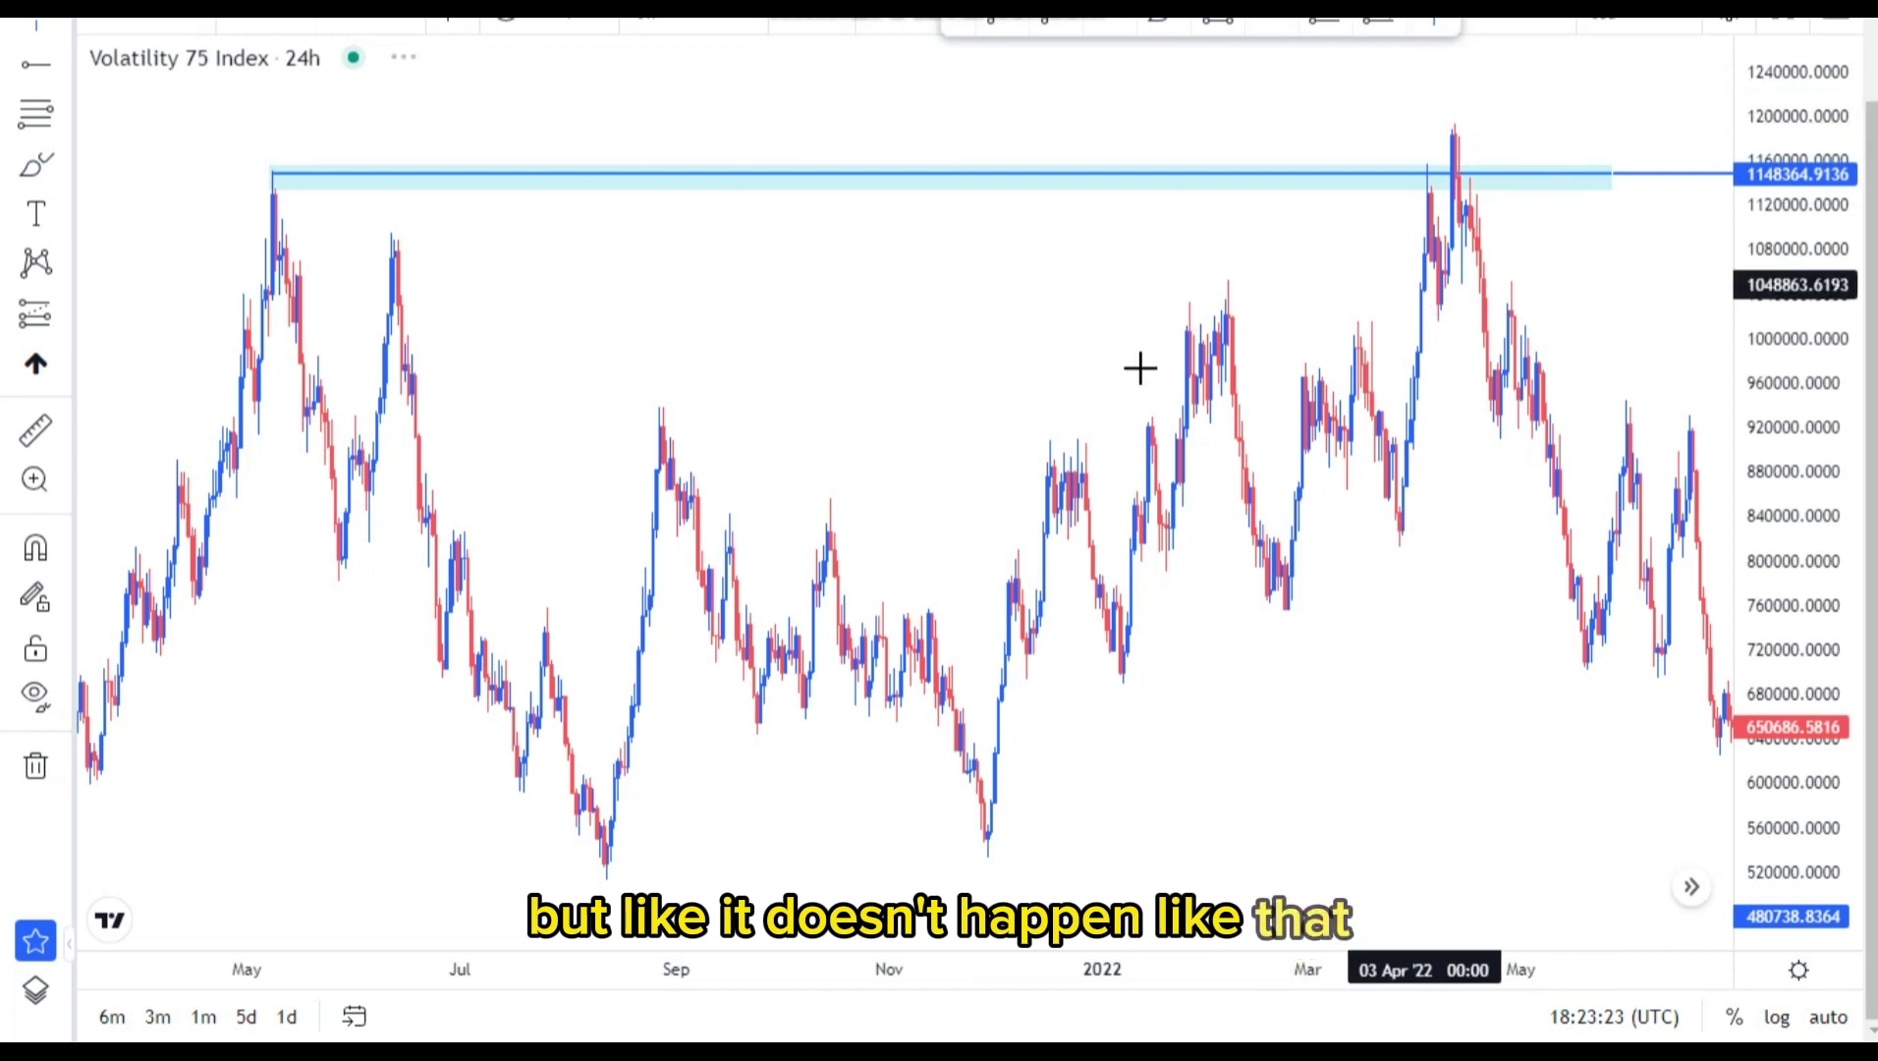
# Draw an ascending channel with trend lines along the highs from mid-October '21 to 12 Apr '22 and the lows from 28 Nov '21 to 26 Apr '22.
pyautogui.moveTo(1441, 571); pyautogui.dragTo(1298, 571)
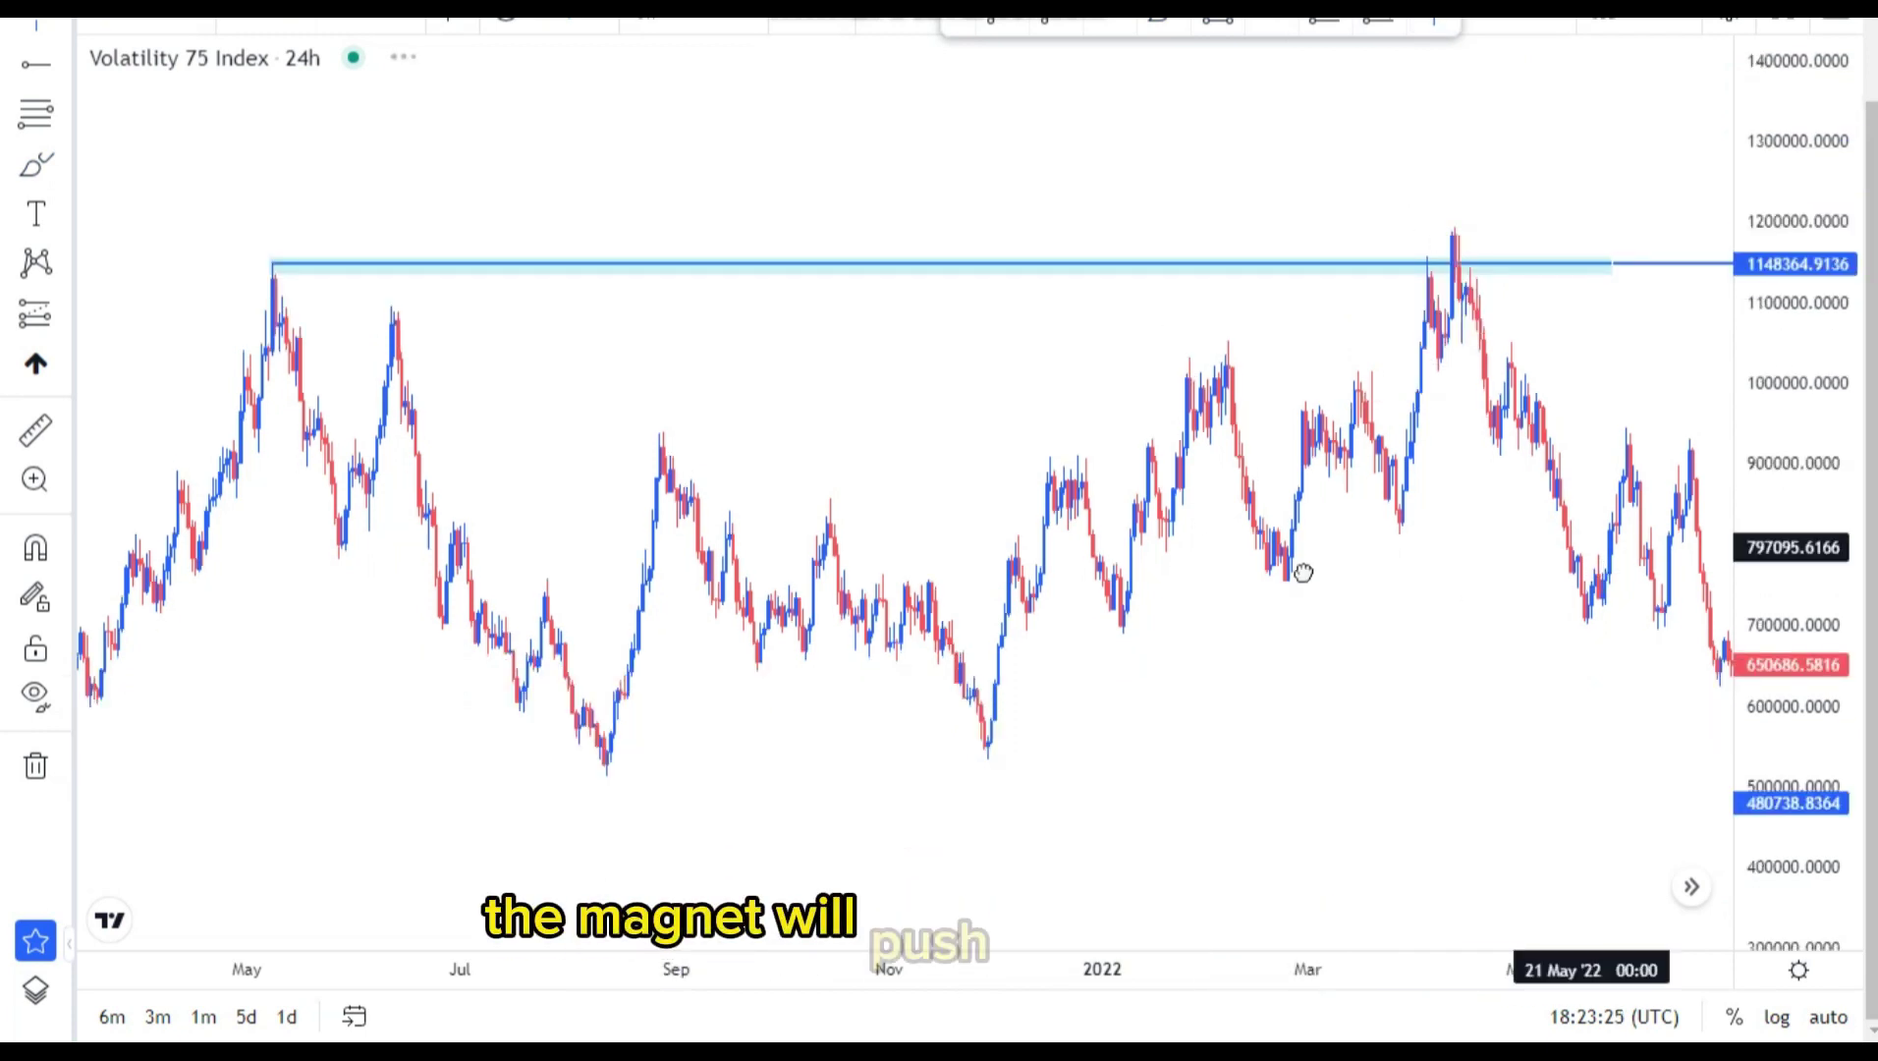
pyautogui.hotkey('alt', 't')
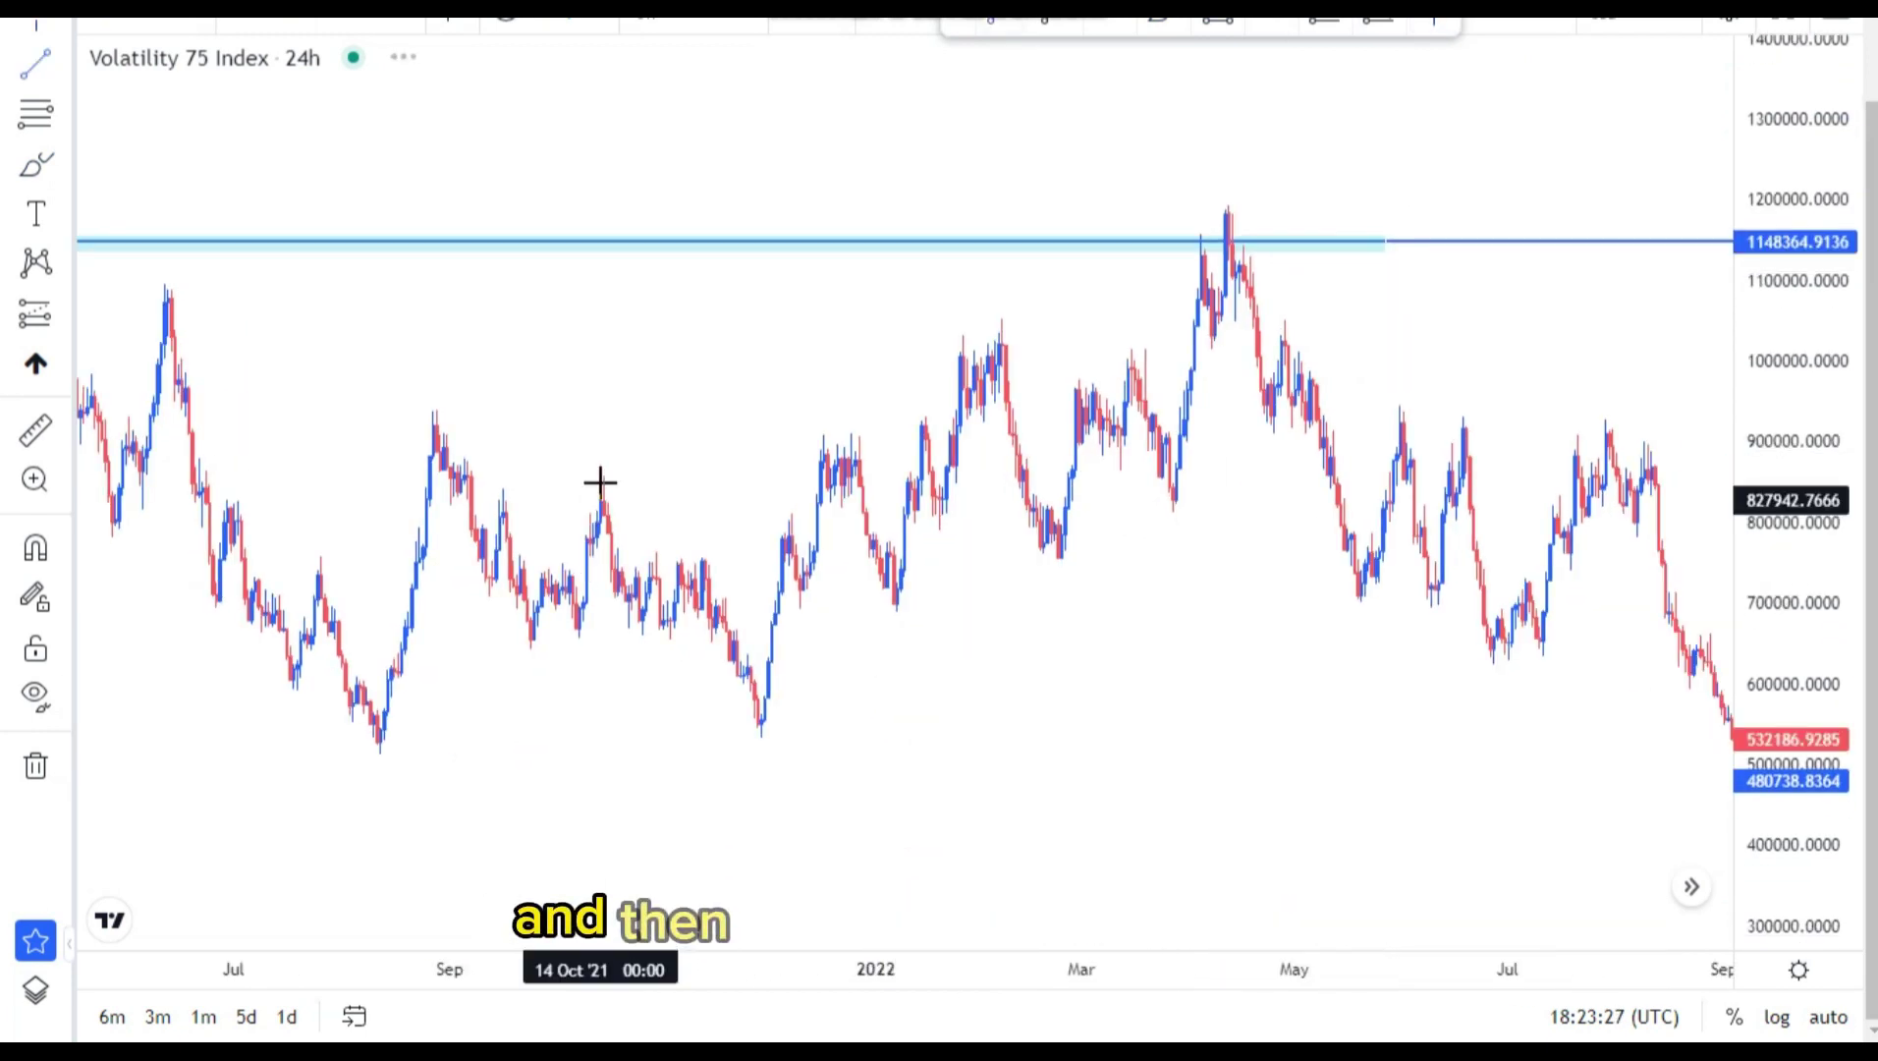
pyautogui.click(600, 486)
pyautogui.click(1228, 214)
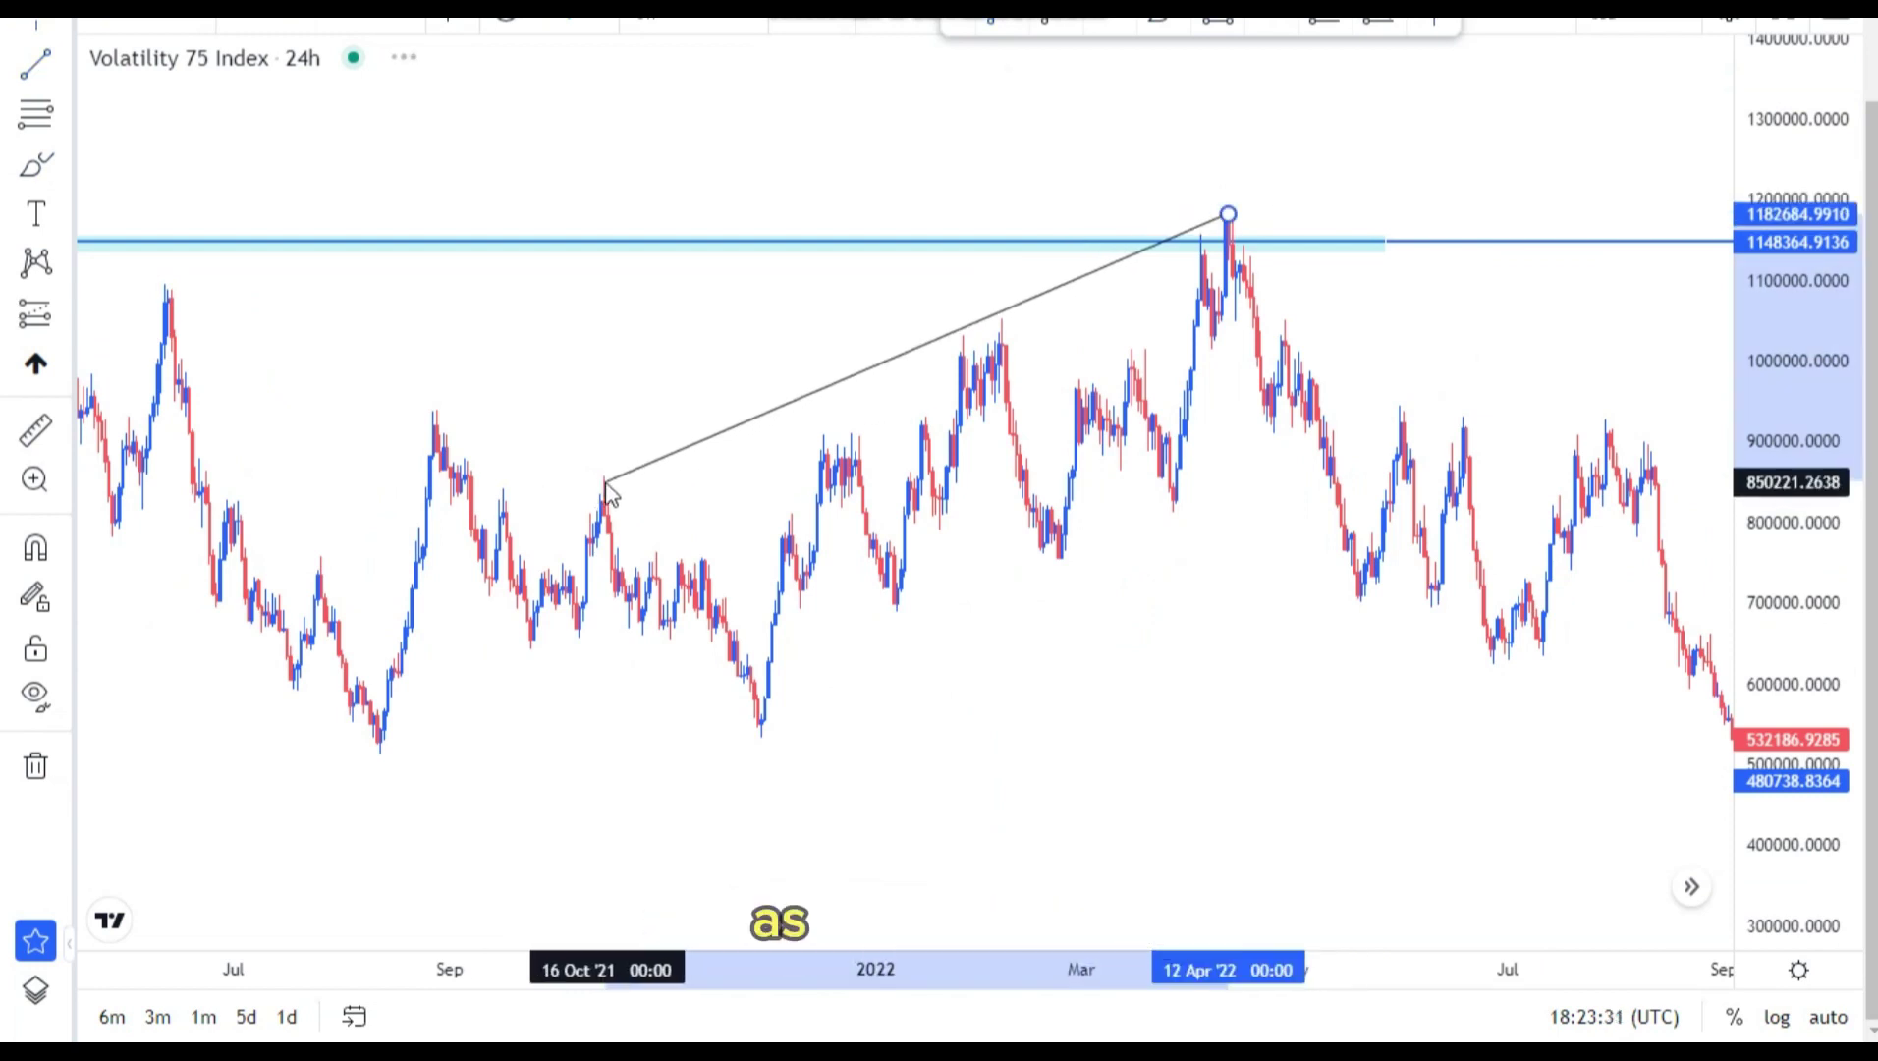
pyautogui.click(951, 673)
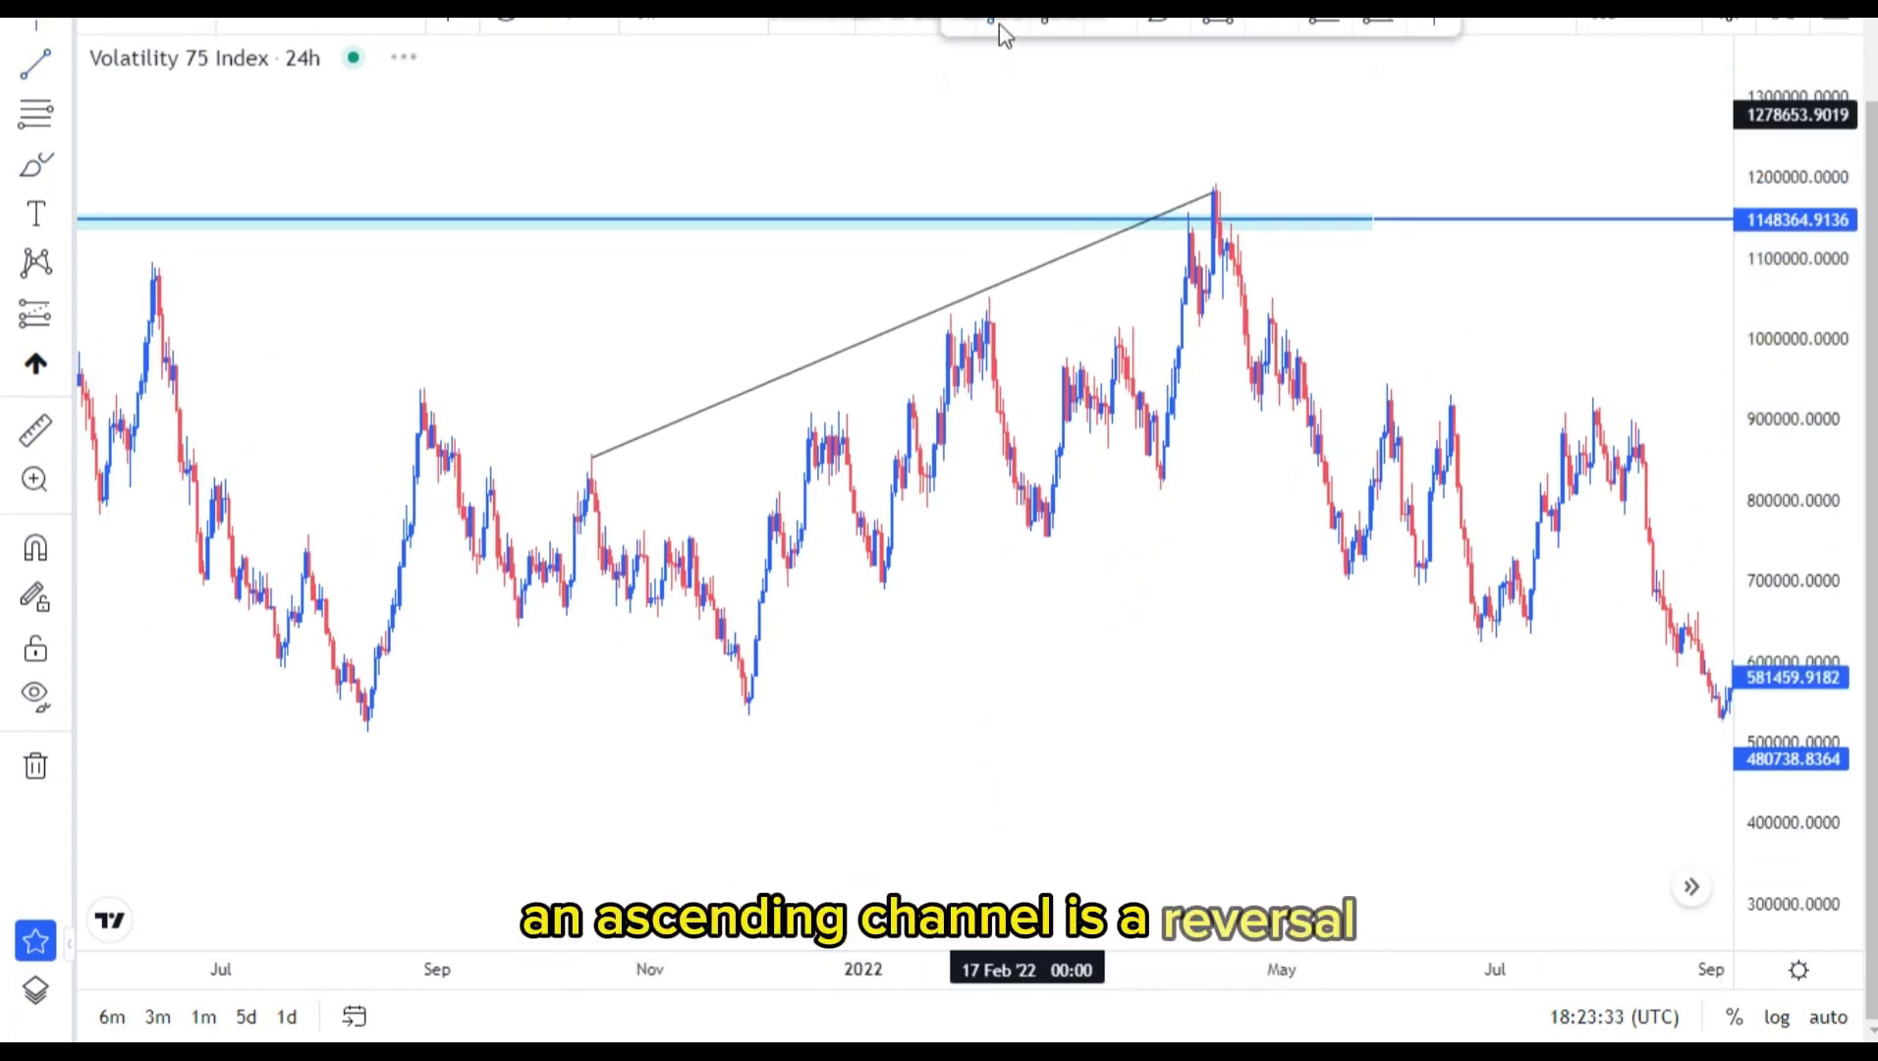
pyautogui.click(1290, 412)
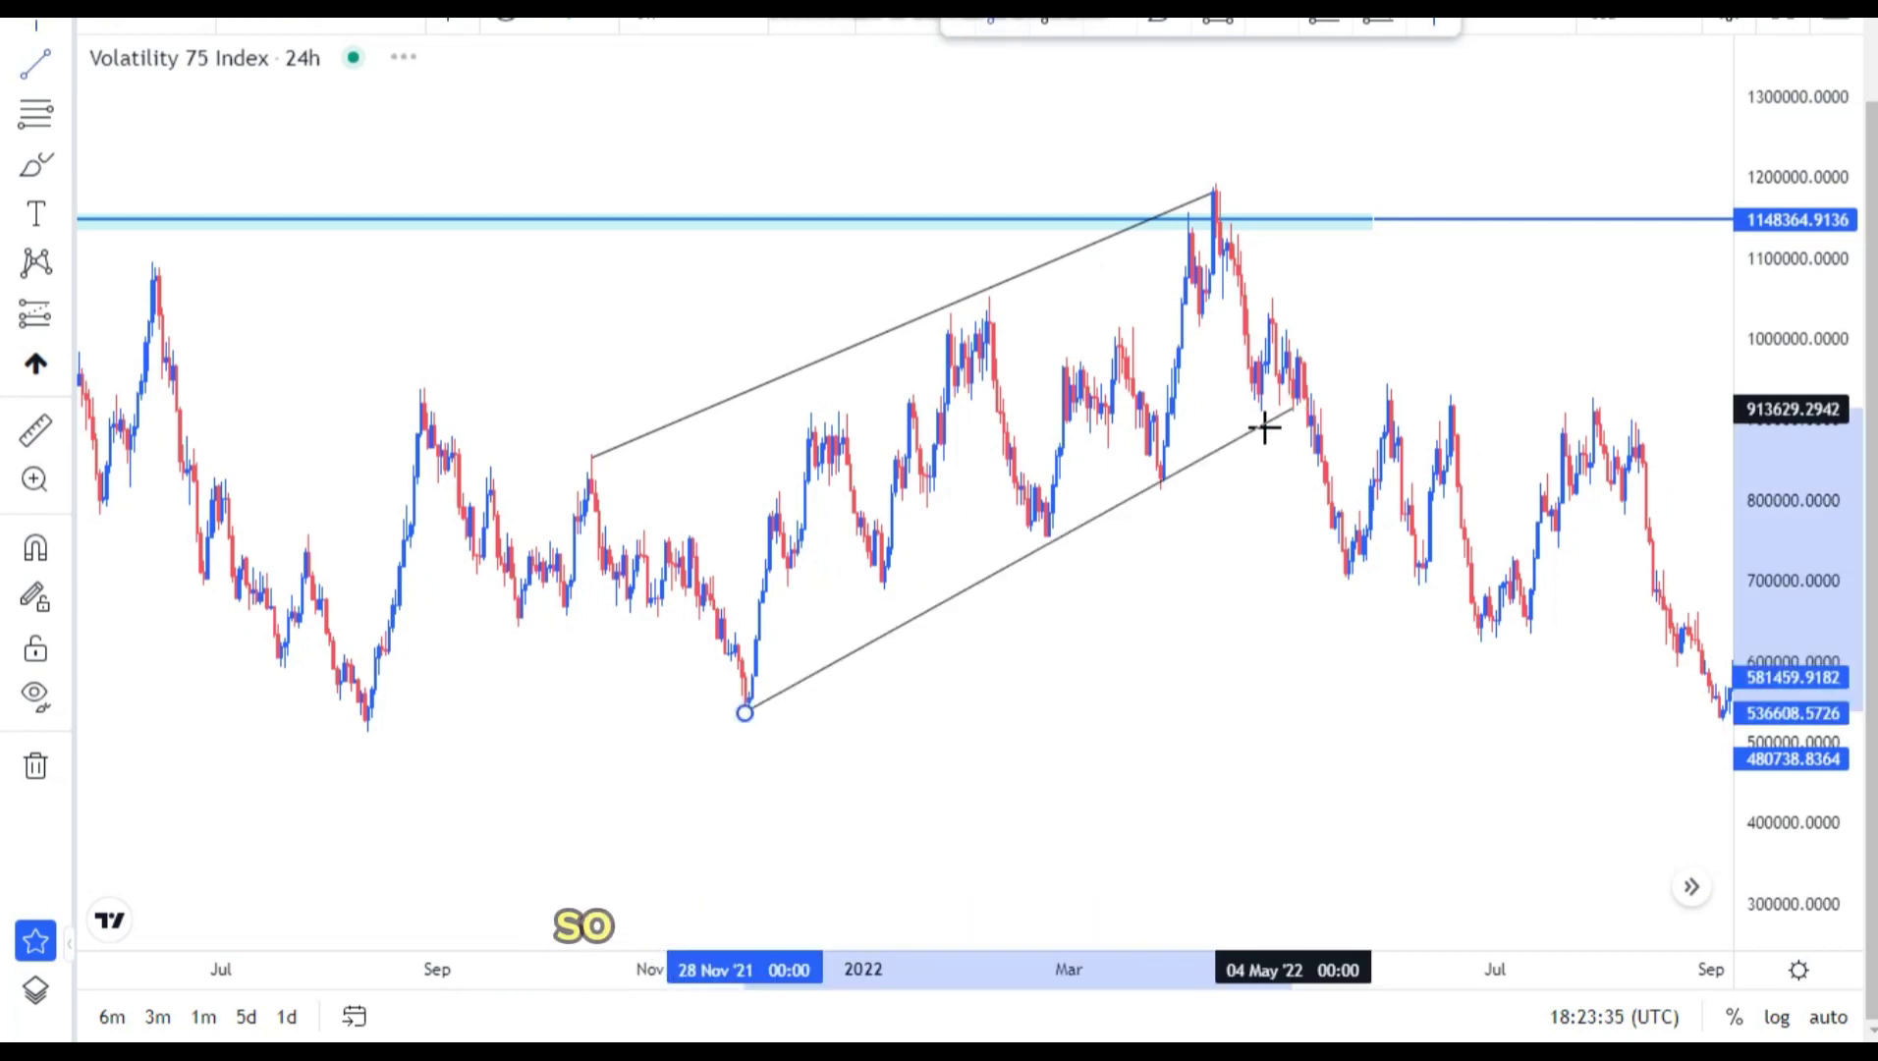
pyautogui.click(1262, 433)
# Delete both trend lines of the ascending channel.
pyautogui.scroll(-6, 1240, 608)
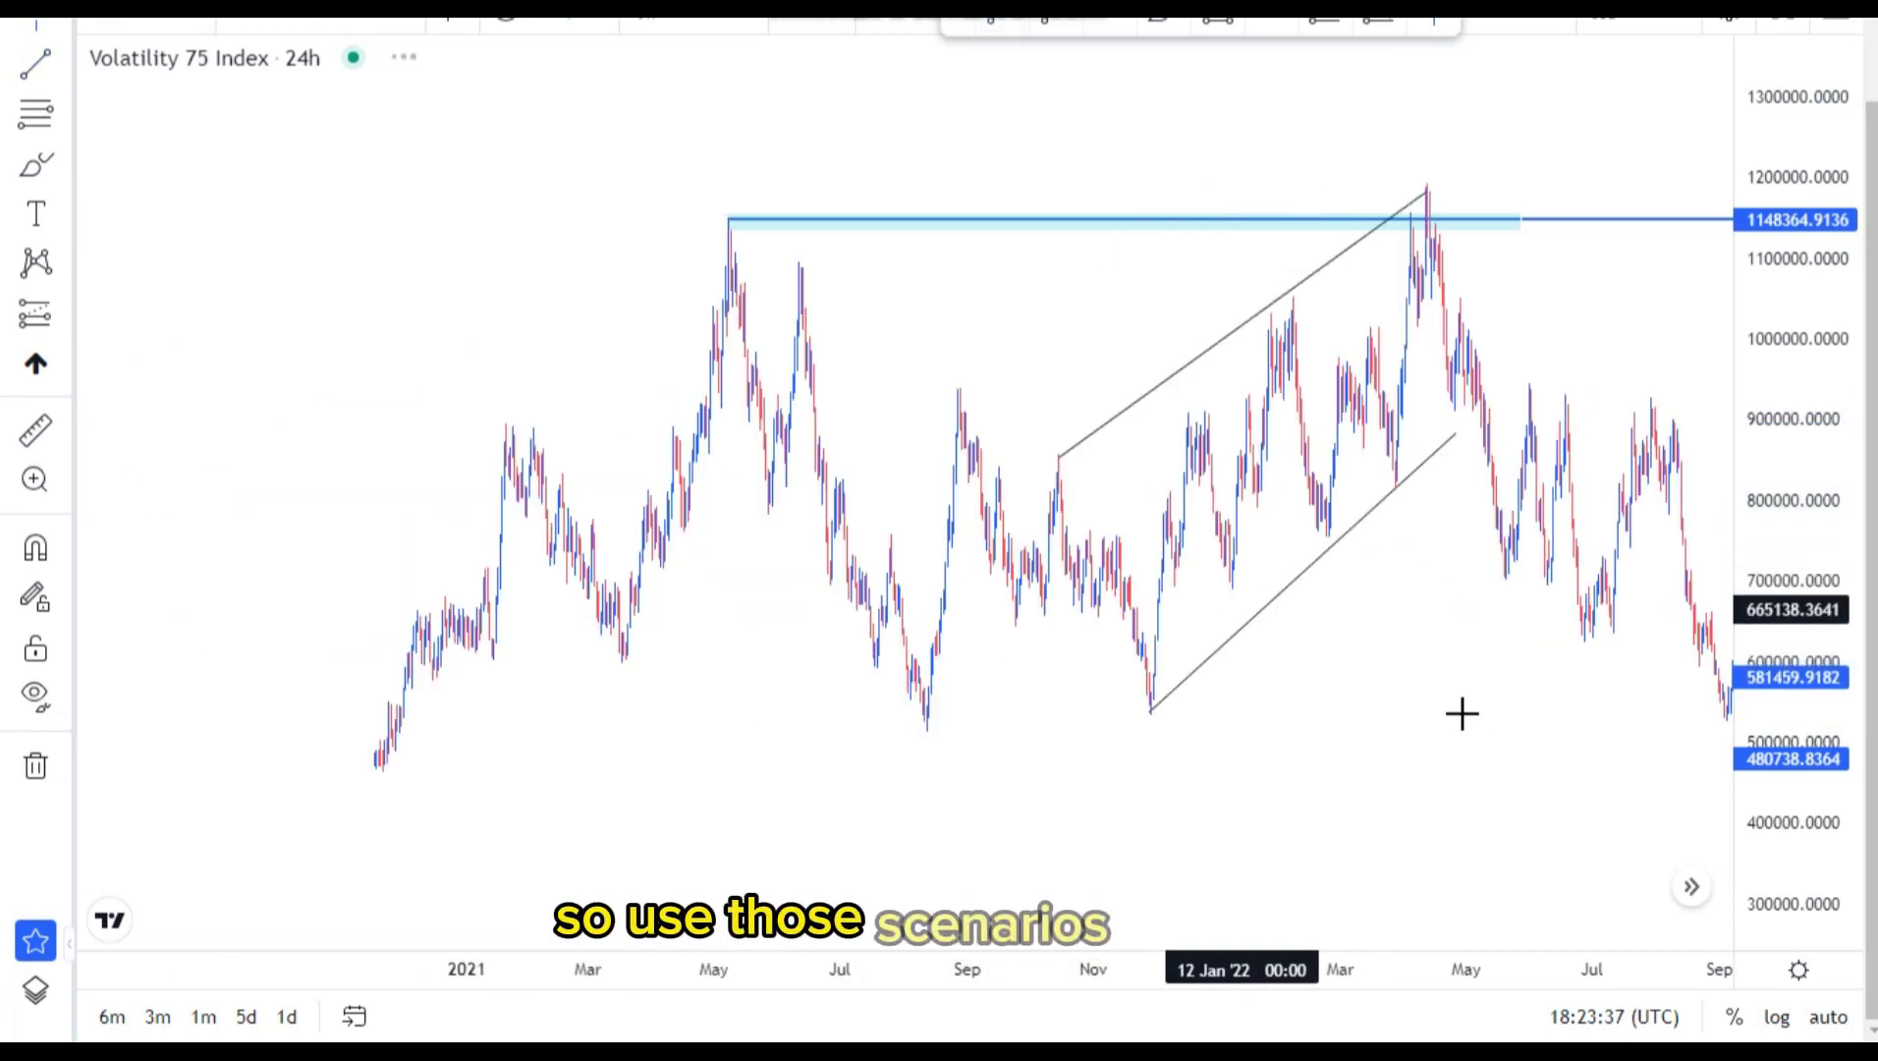
pyautogui.scroll(-5, 1140, 660)
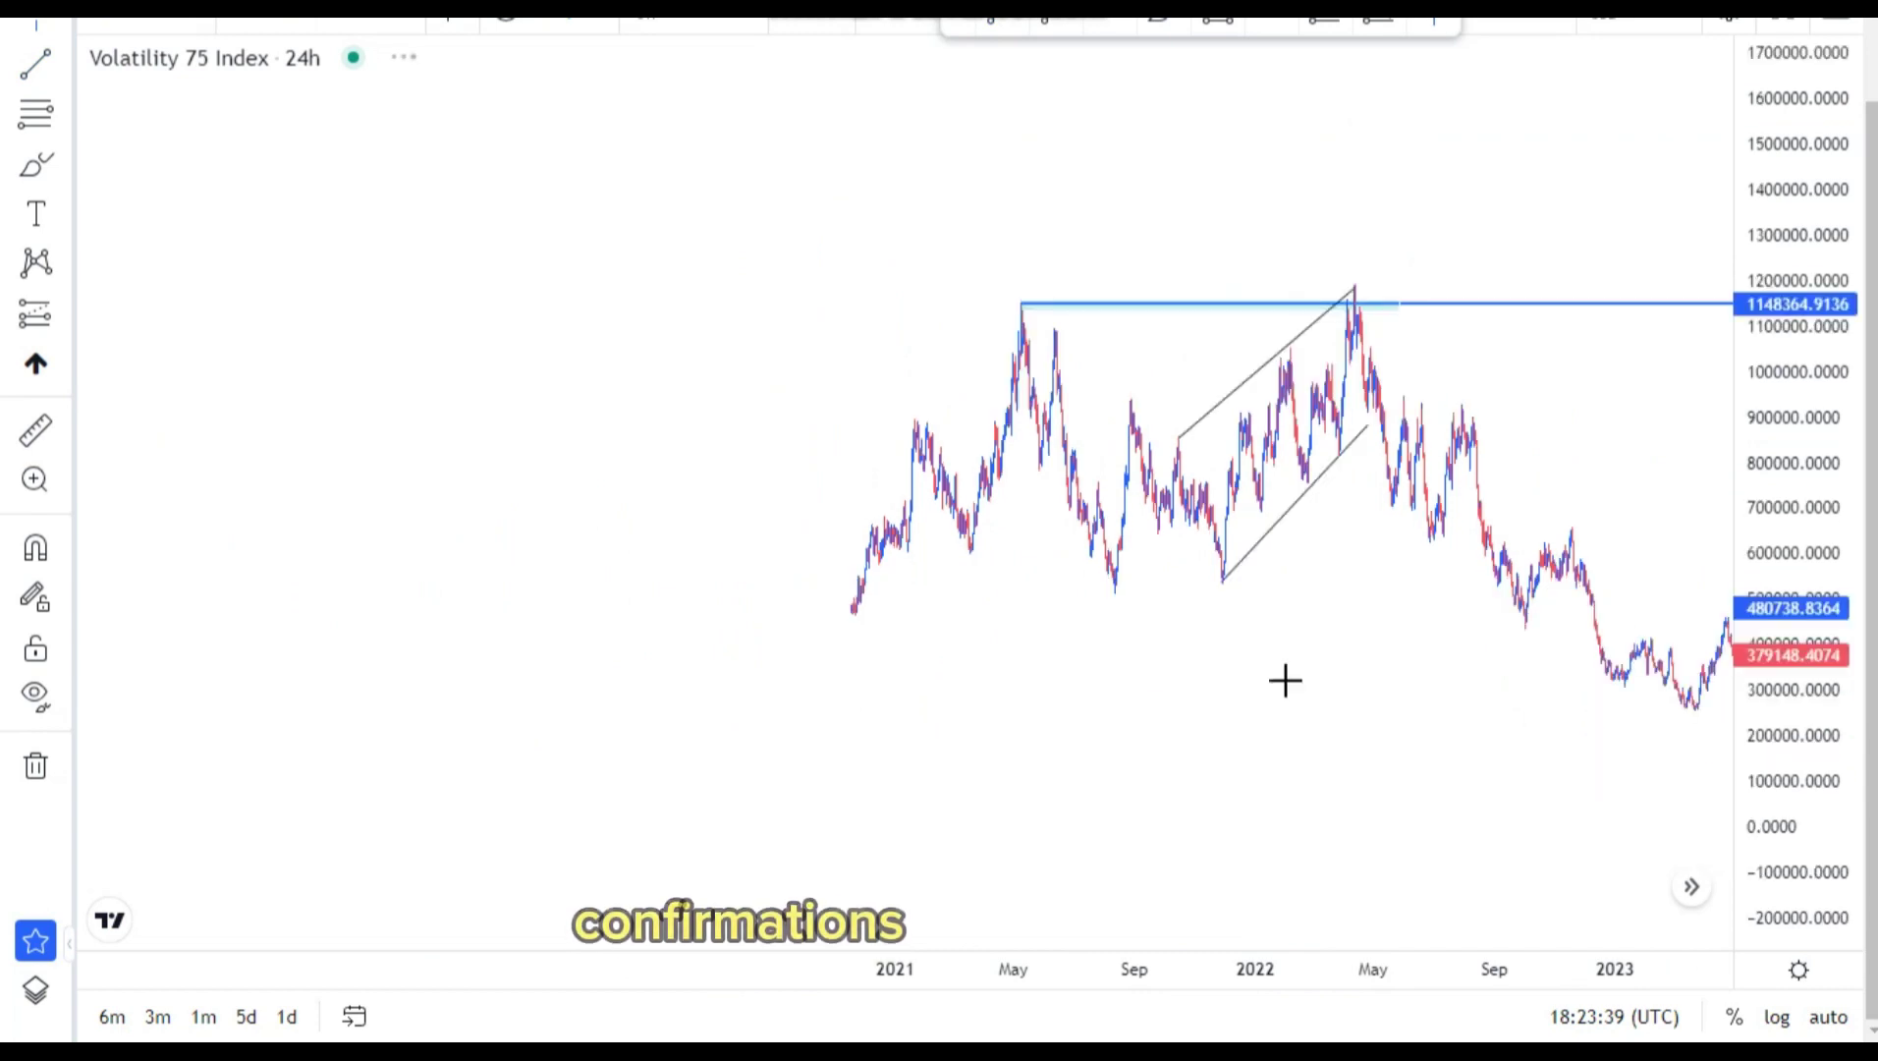
pyautogui.hscroll(5, 871, 567)
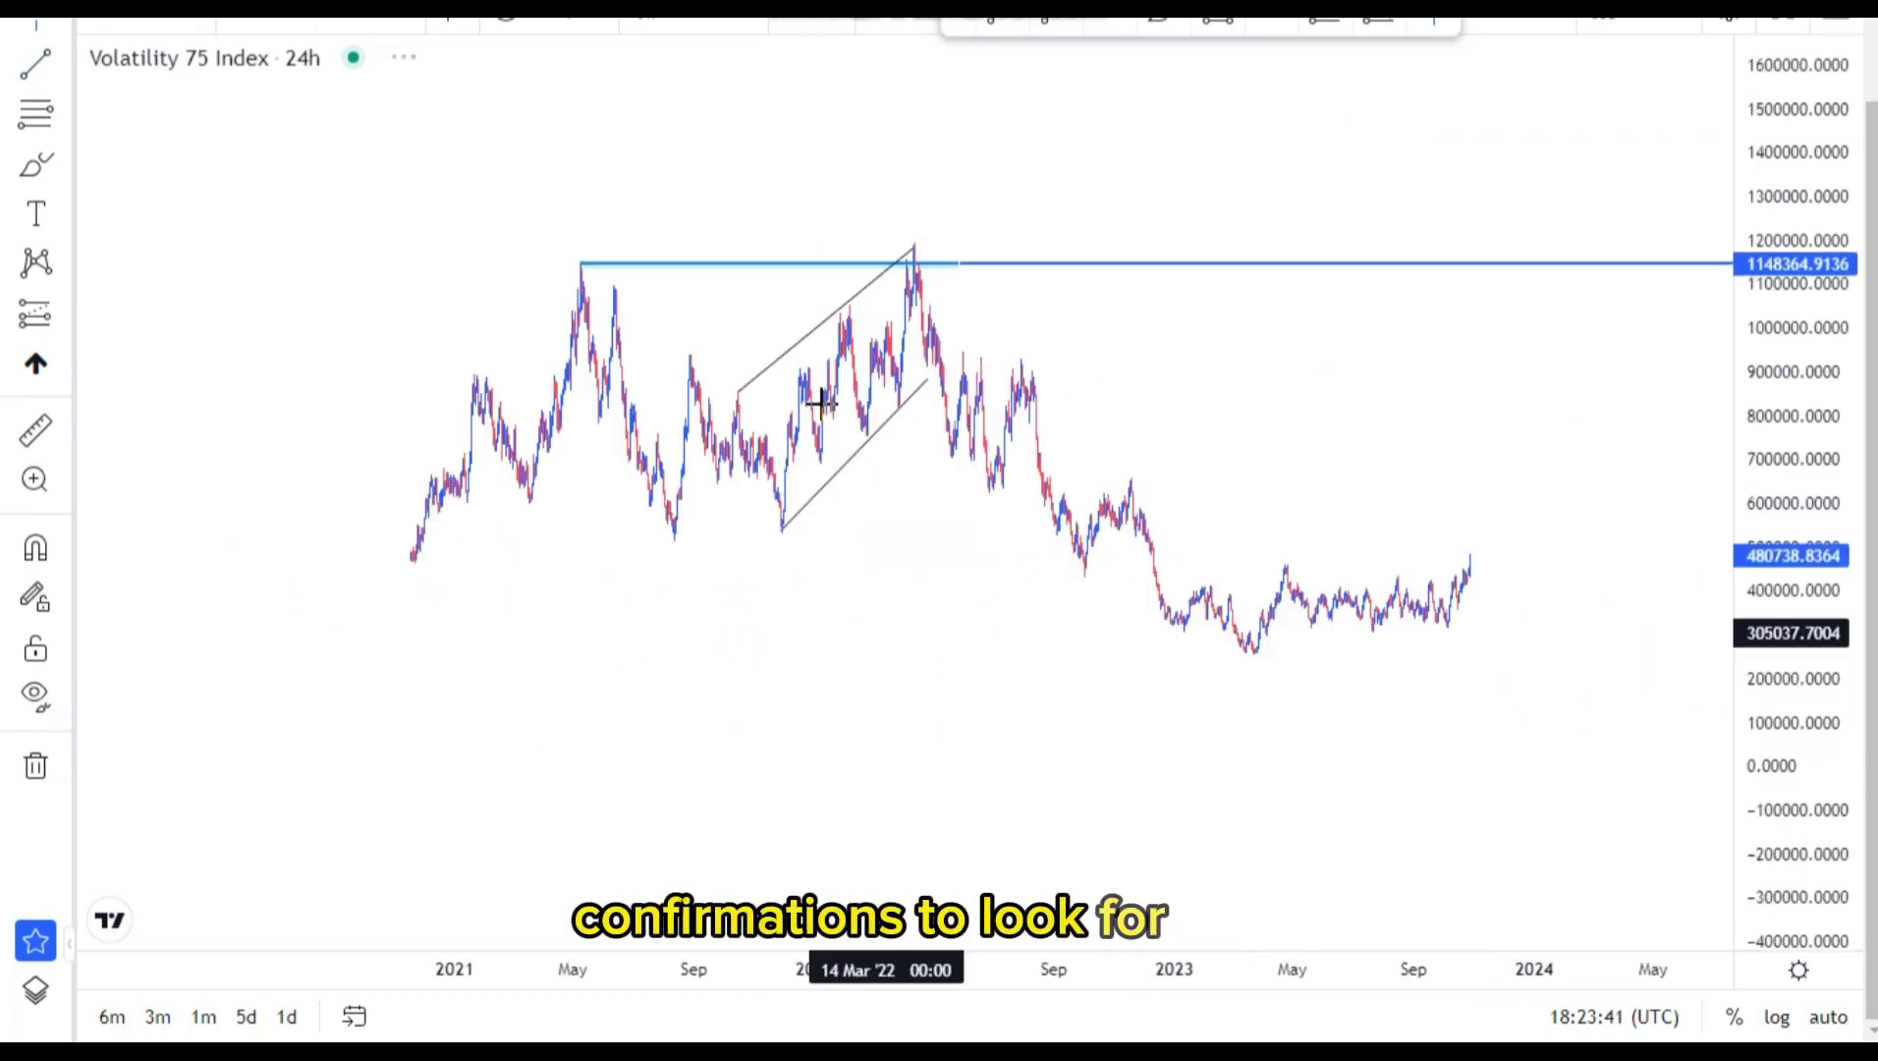
pyautogui.click(855, 303)
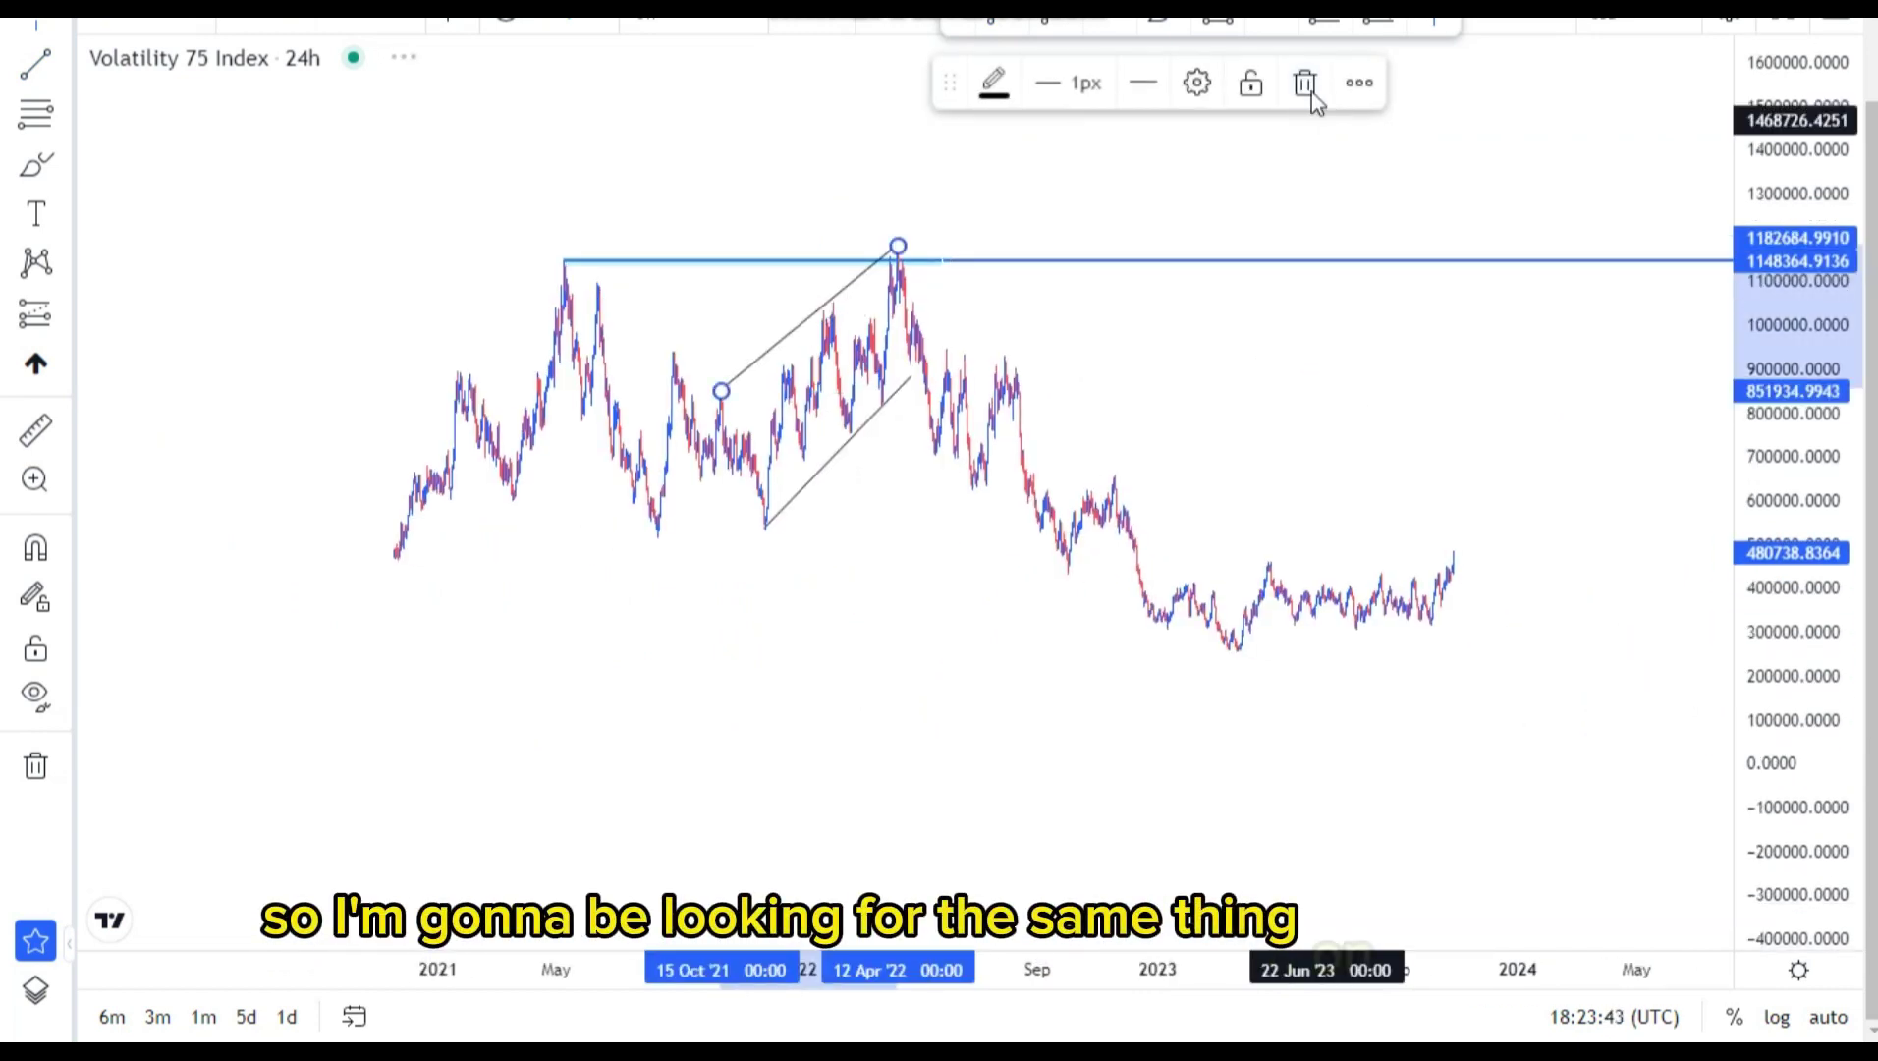
pyautogui.click(1310, 90)
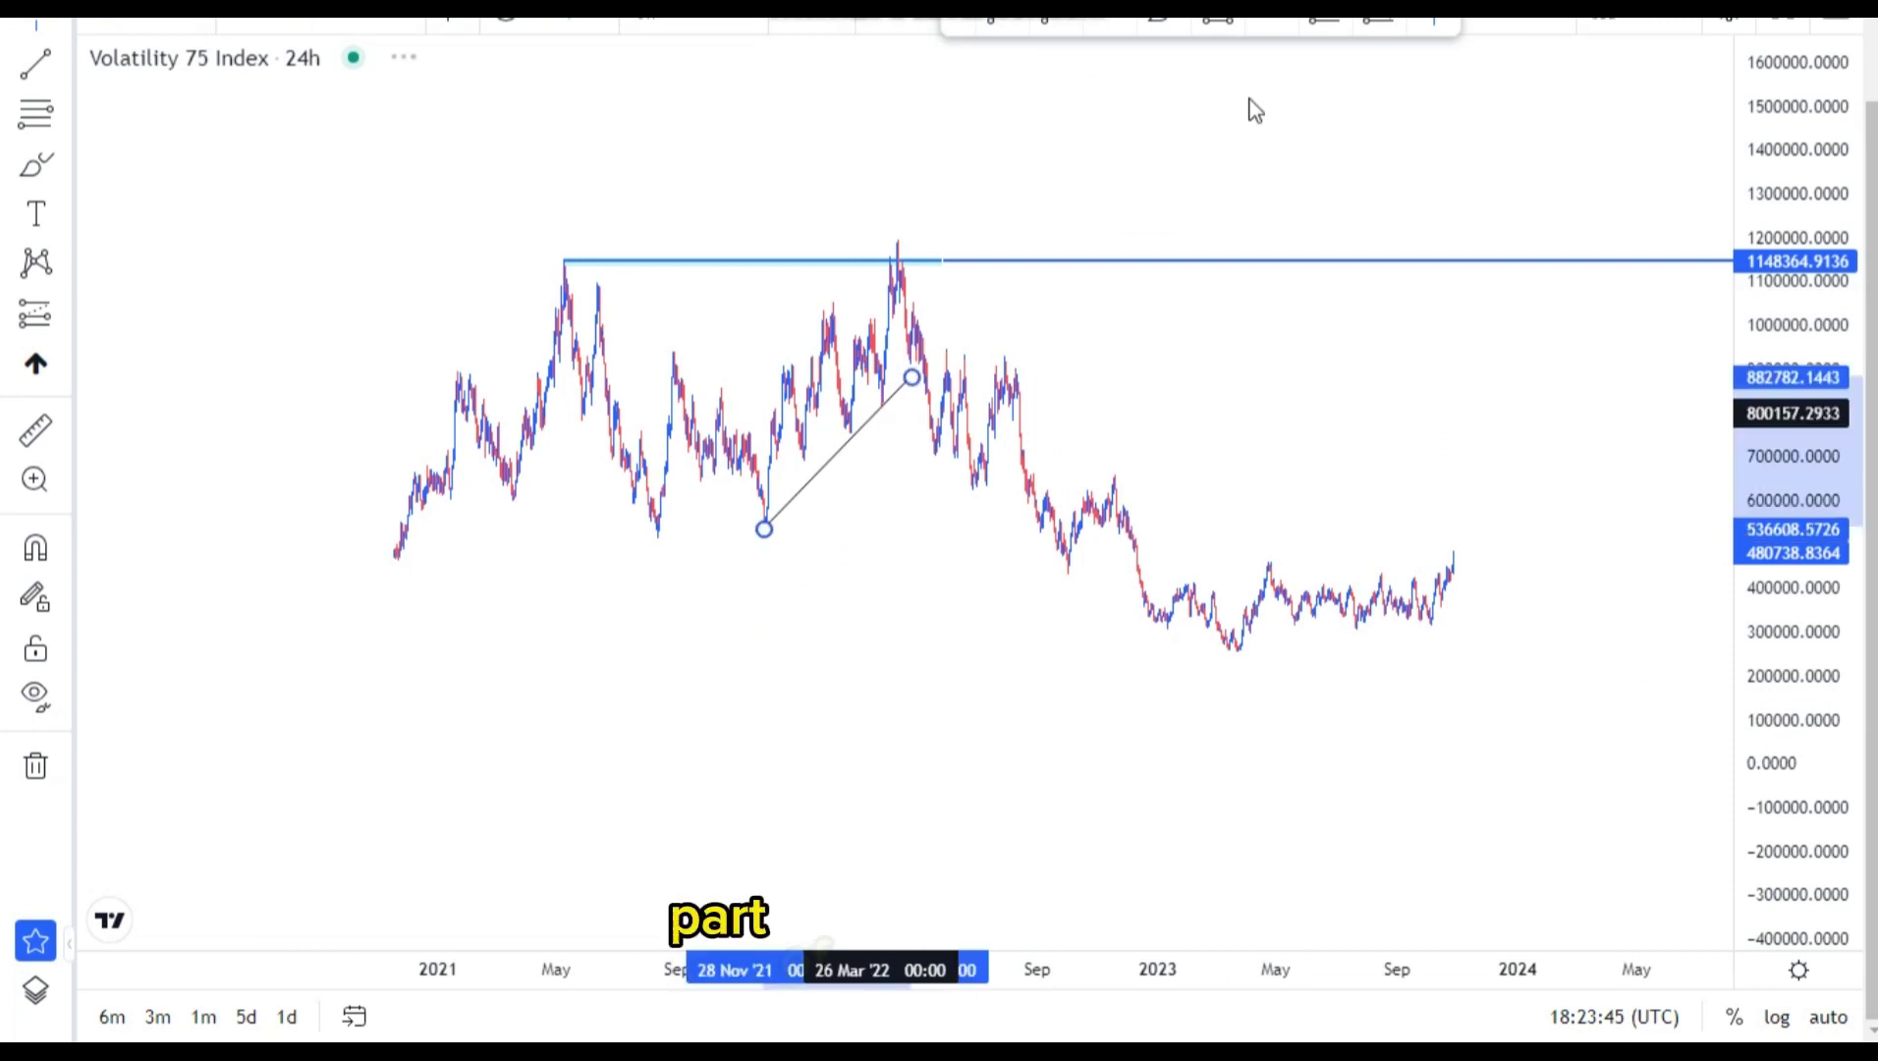
pyautogui.click(1268, 94)
pyautogui.click(1309, 93)
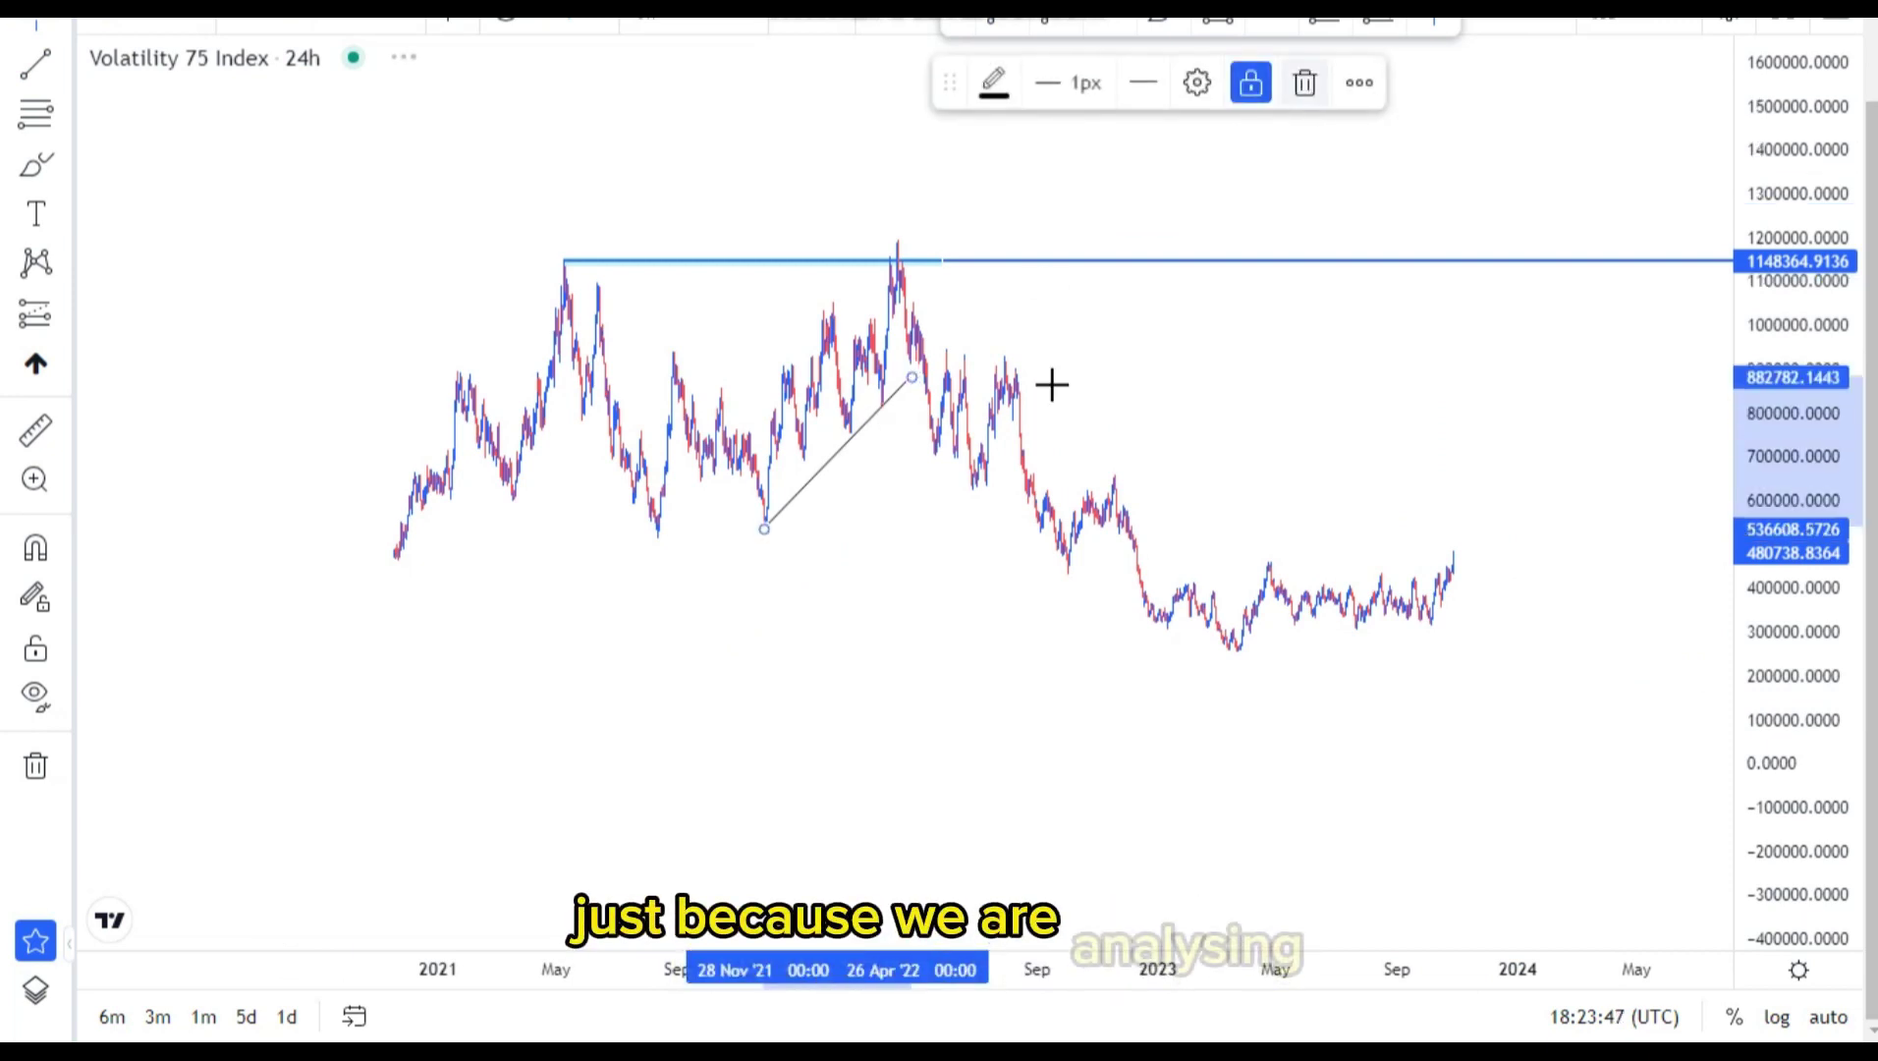
# Brush the price path from the November 2022 high through the 2023 consolidation to about 24 Oct '23.
pyautogui.moveTo(1211, 540); pyautogui.dragTo(1055, 442)
pyautogui.scroll(5, 1507, 864)
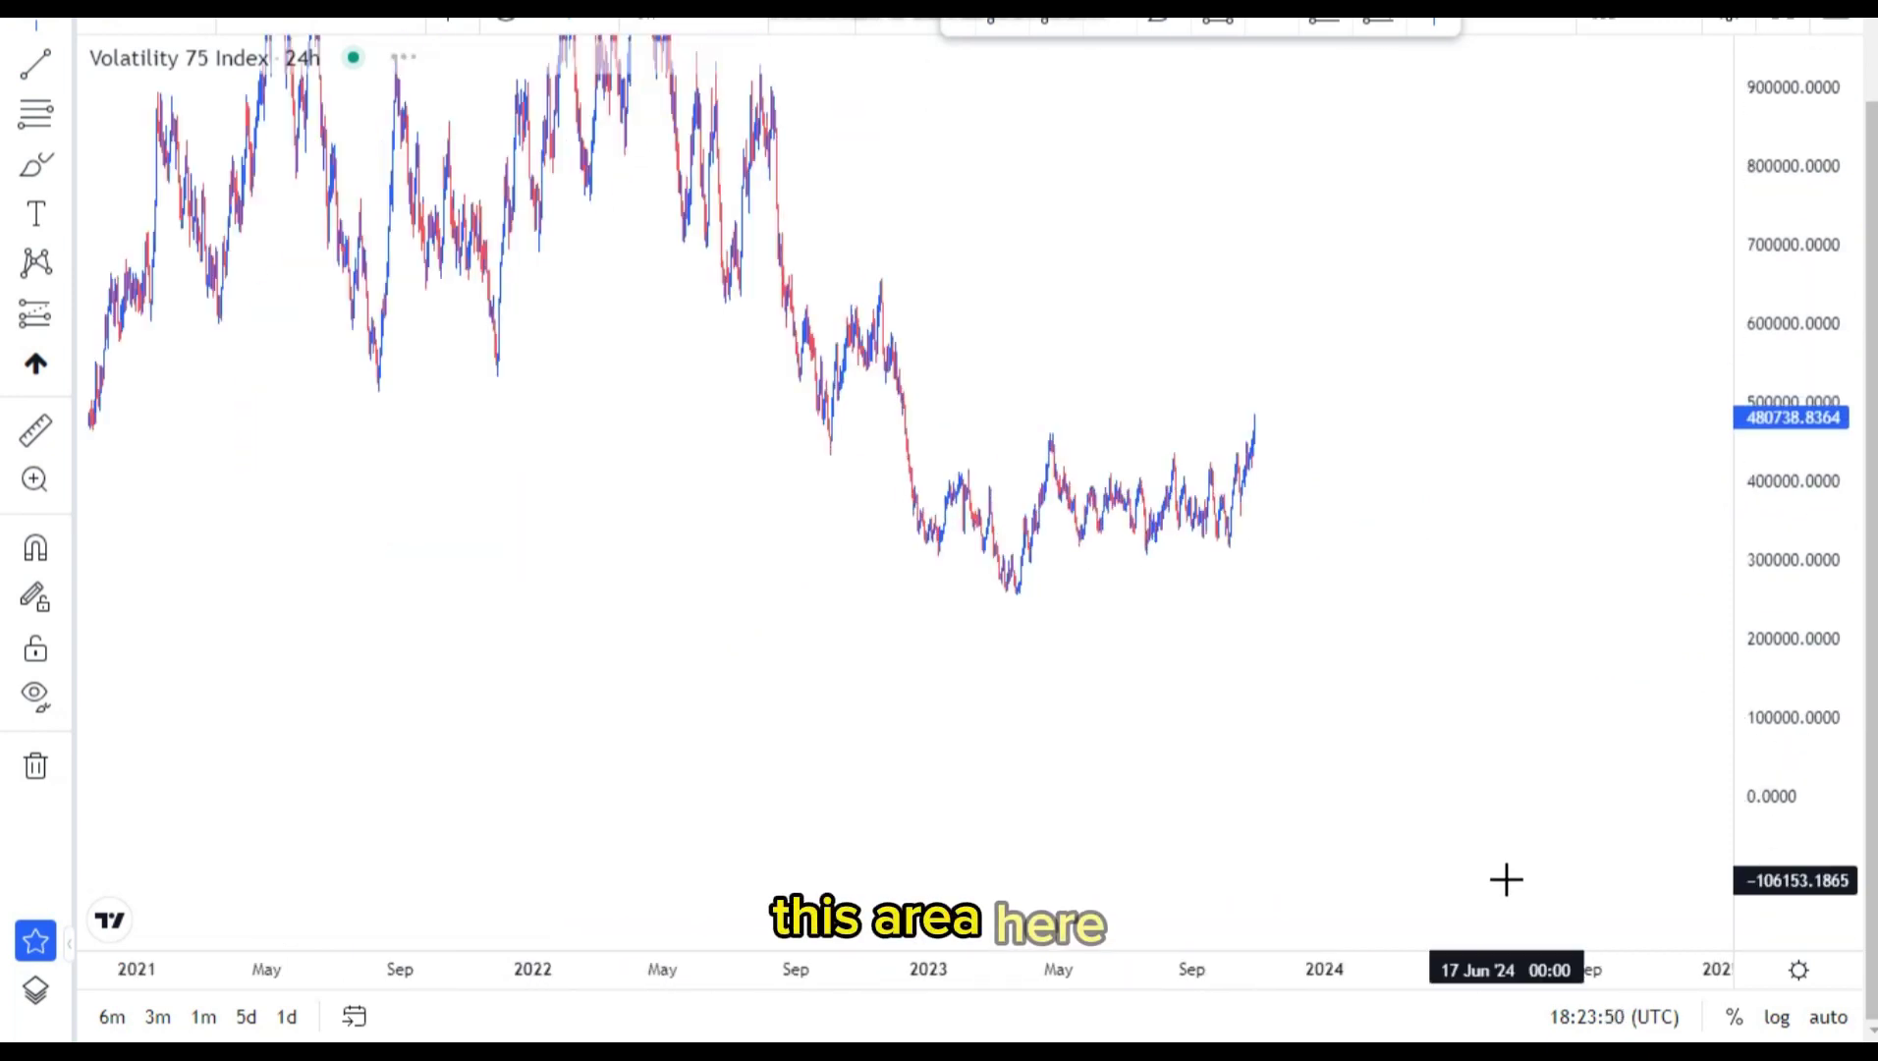
pyautogui.moveTo(1294, 648); pyautogui.dragTo(1372, 747)
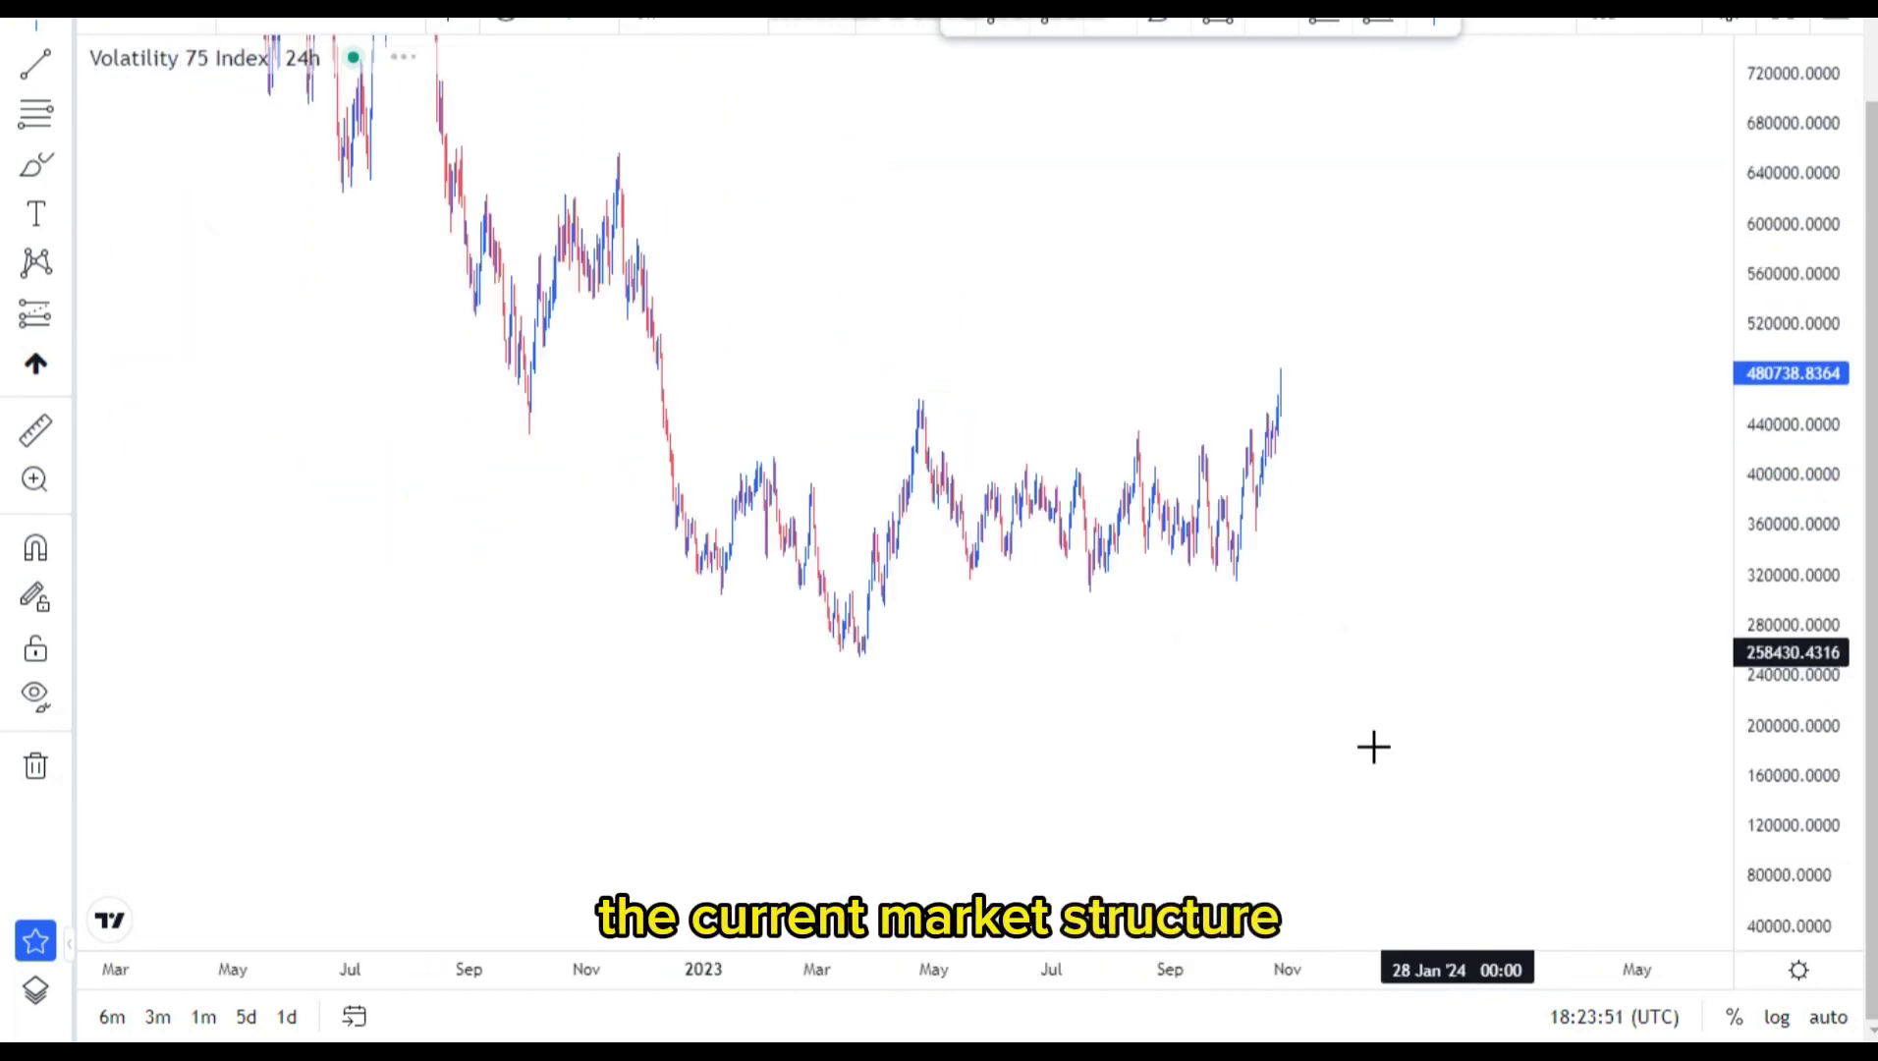
pyautogui.scroll(5, 909, 650)
pyautogui.moveTo(909, 650); pyautogui.dragTo(1220, 721)
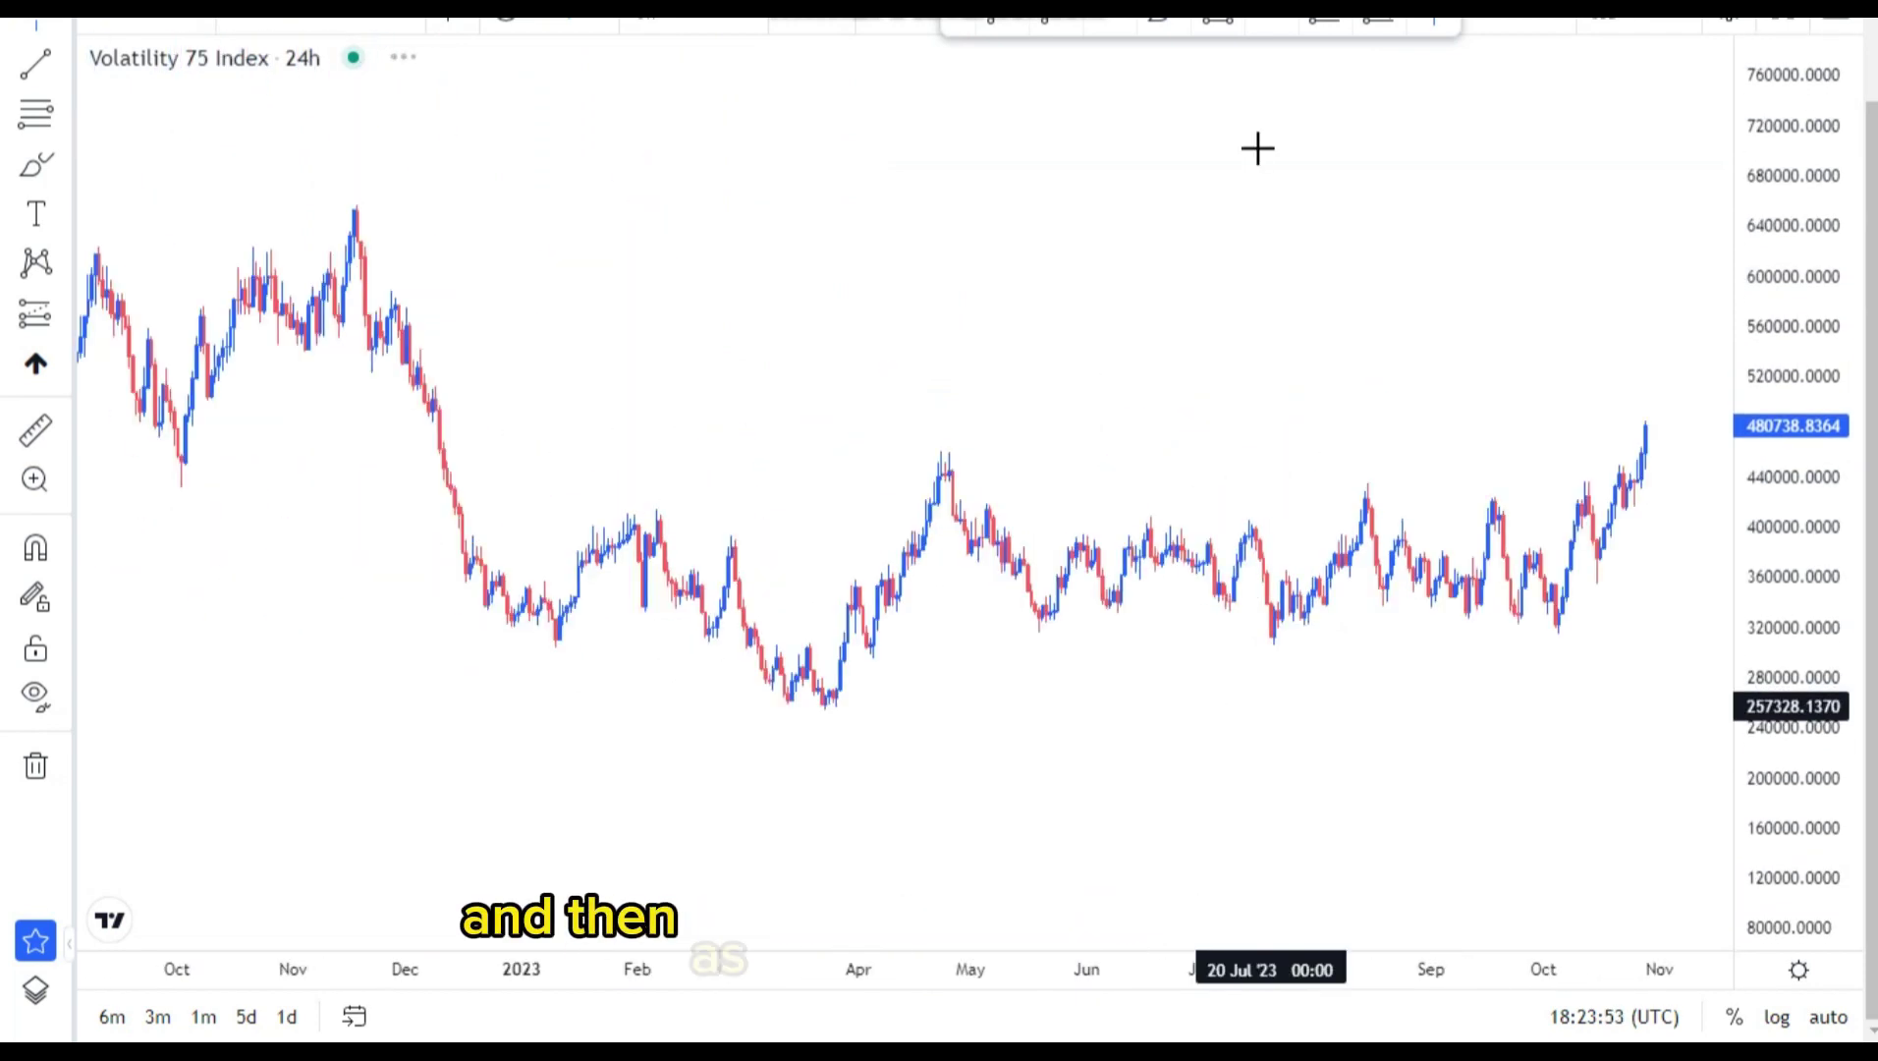
pyautogui.moveTo(359, 231)
pyautogui.mouseDown()
pyautogui.moveTo(507, 624)
pyautogui.moveTo(535, 615)
pyautogui.mouseUp()
pyautogui.moveTo(636, 526)
pyautogui.mouseDown()
pyautogui.moveTo(801, 704)
pyautogui.moveTo(937, 454)
pyautogui.moveTo(1010, 520)
pyautogui.moveTo(1262, 499)
pyautogui.moveTo(1631, 542)
pyautogui.mouseUp()
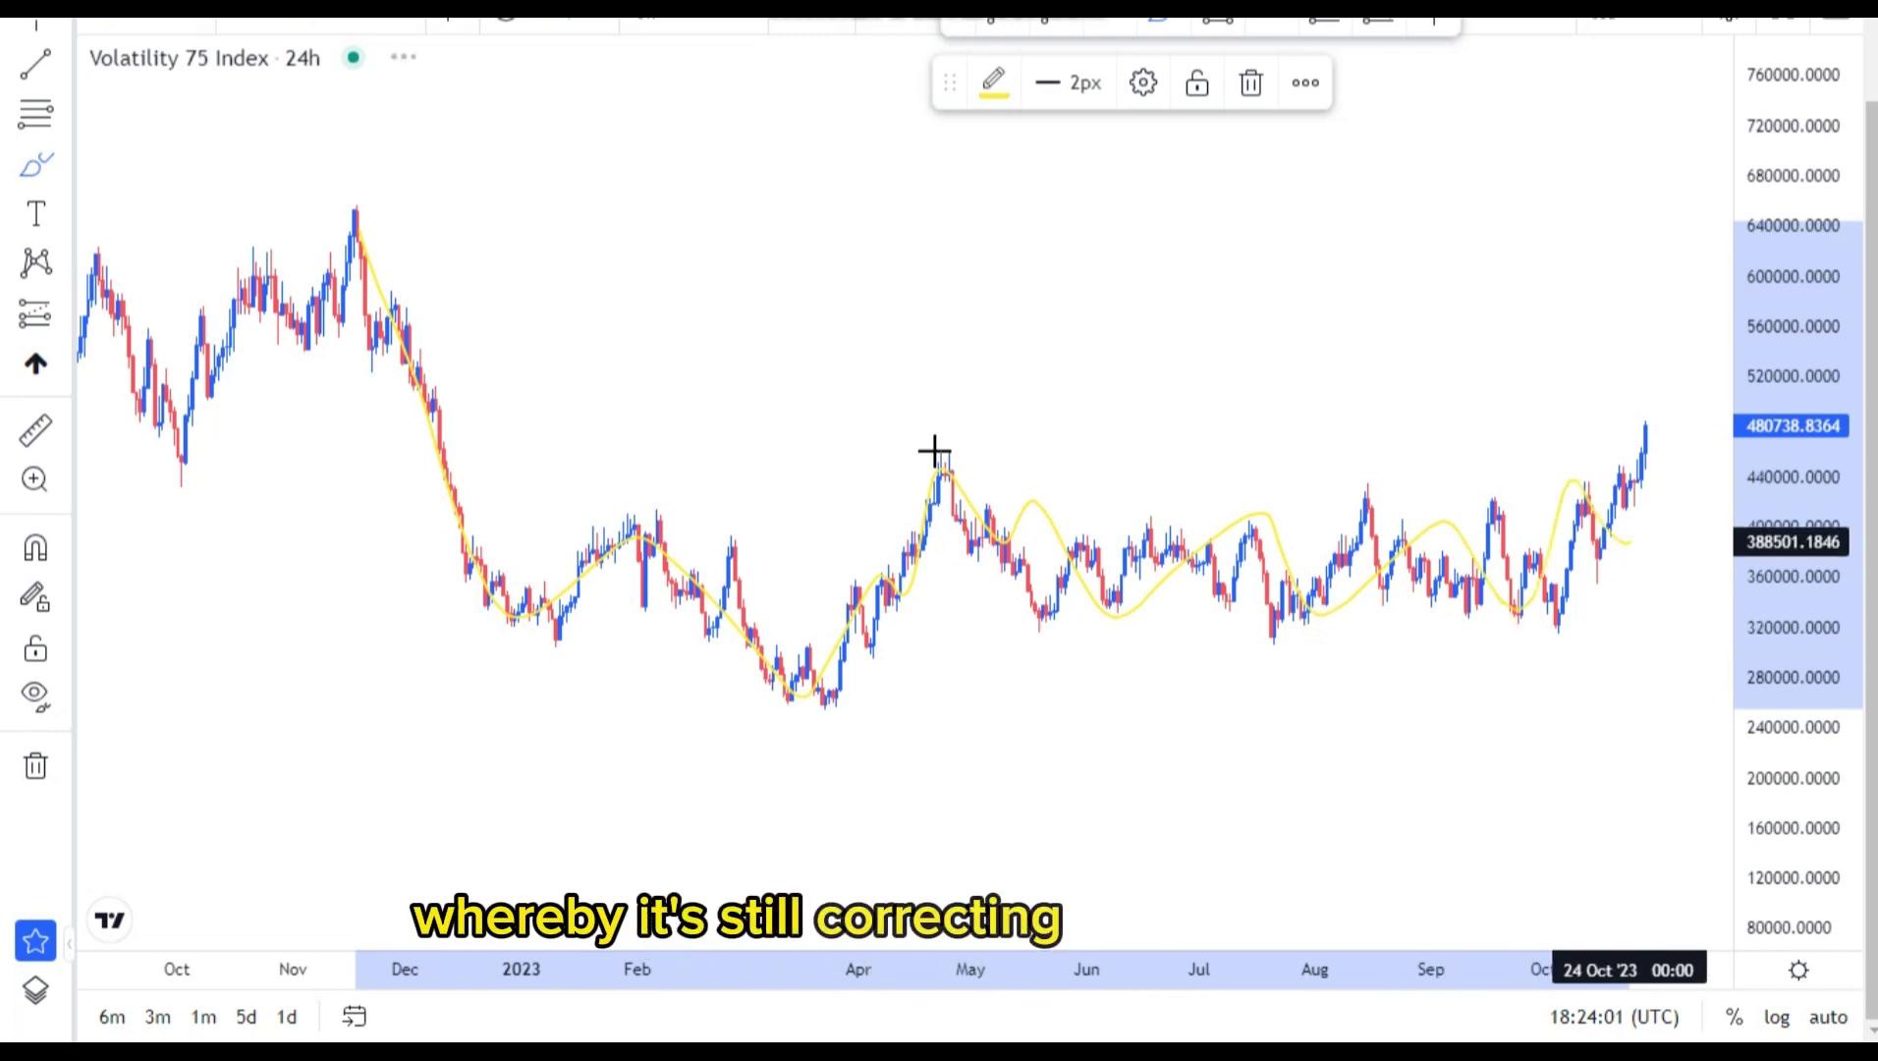
# Brush horizontal boundaries for the 2023 range at about 460150 above and 310238 below.
pyautogui.moveTo(939, 451); pyautogui.dragTo(1563, 452)
pyautogui.moveTo(1027, 640); pyautogui.dragTo(1608, 639)
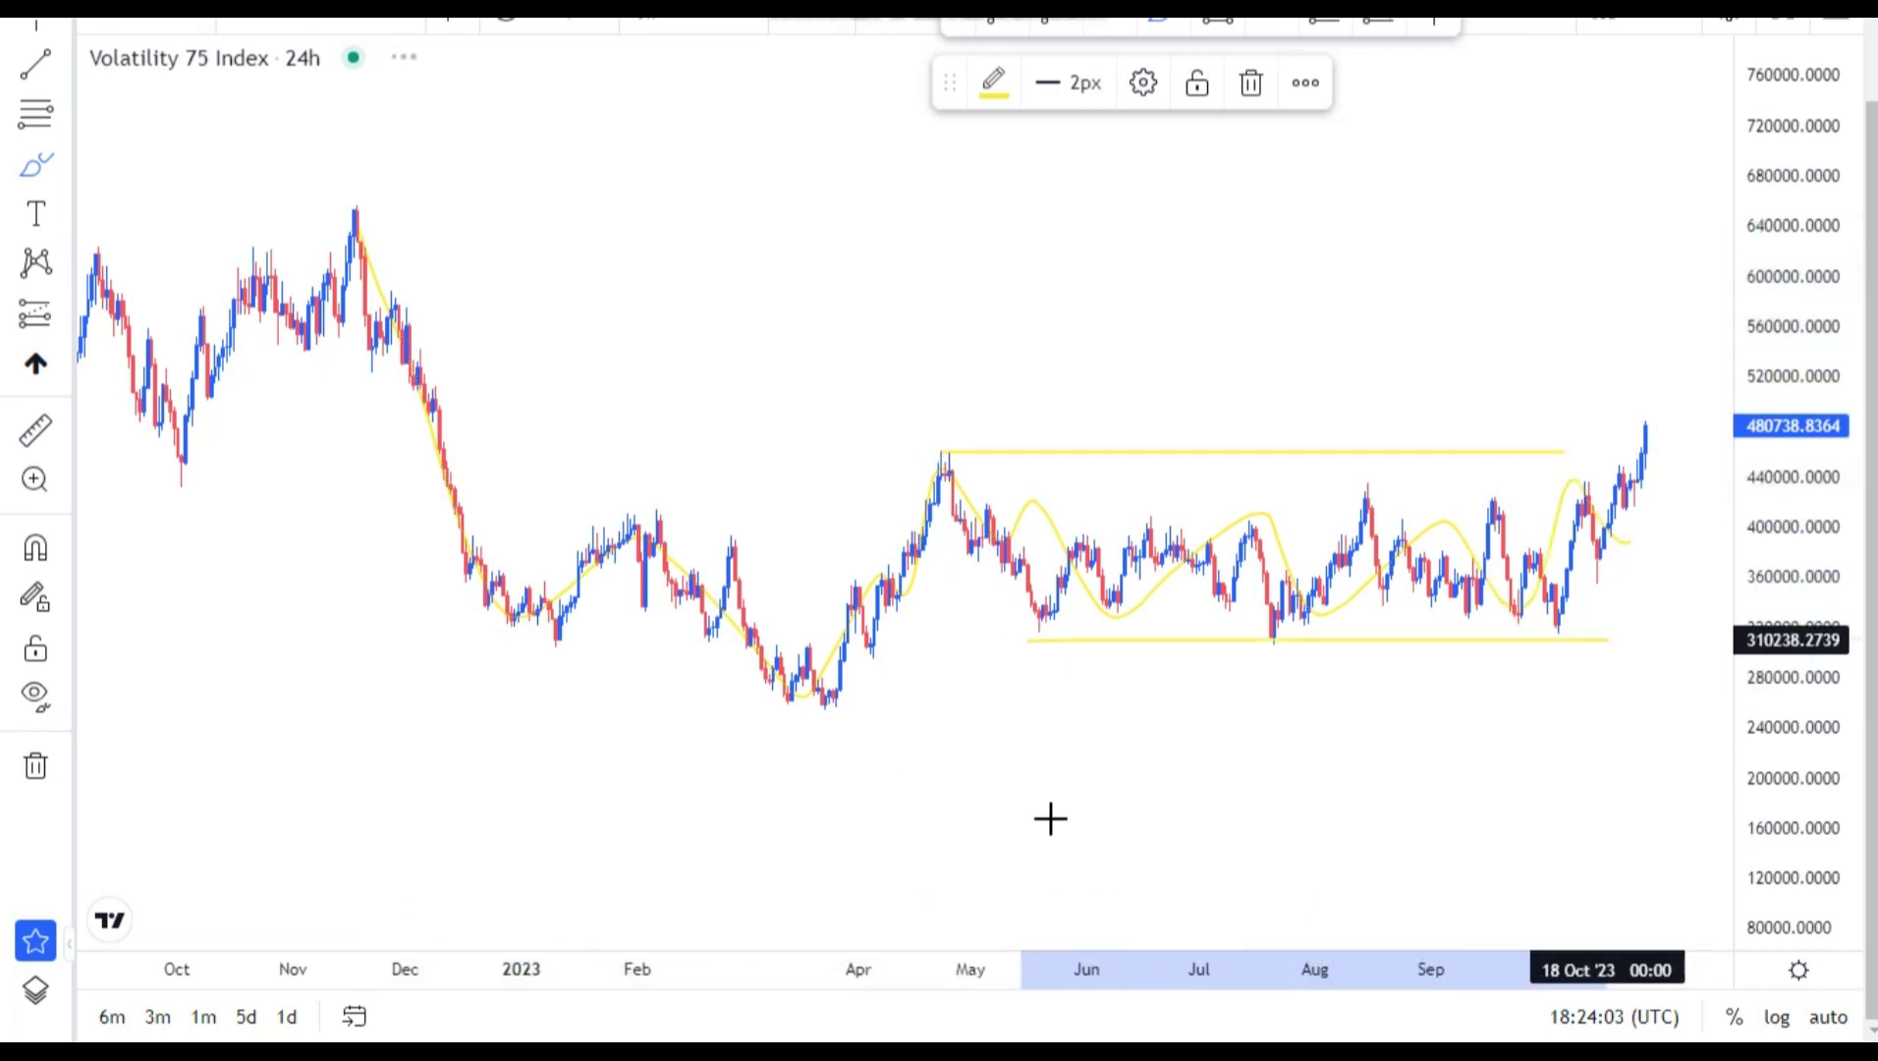
pyautogui.click(1436, 21)
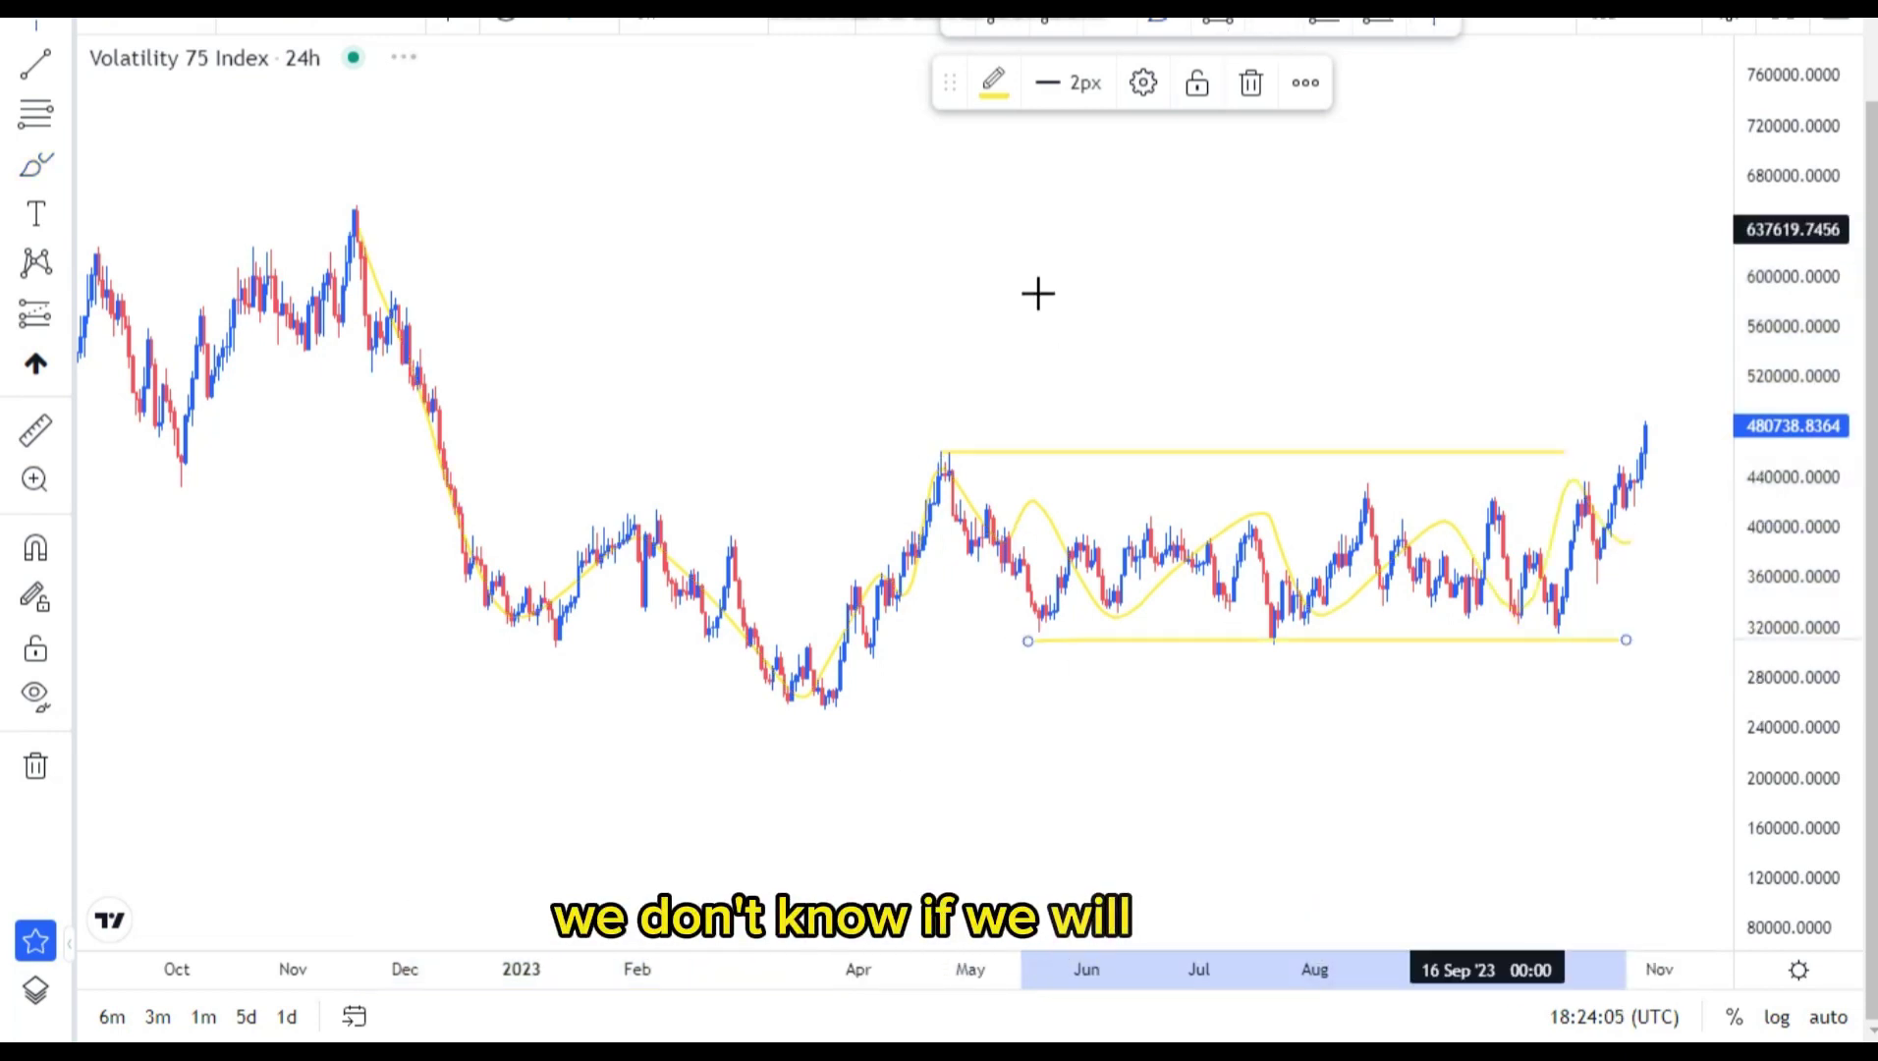
# Brush a second zigzag path between the range boundaries, from the March 2023 low up to late October 2023.
pyautogui.moveTo(1404, 293); pyautogui.dragTo(1020, 291)
pyautogui.click(1157, 21)
pyautogui.moveTo(460, 696)
pyautogui.mouseDown()
pyautogui.moveTo(558, 438)
pyautogui.moveTo(591, 503)
pyautogui.mouseUp()
pyautogui.moveTo(863, 631)
pyautogui.mouseDown()
pyautogui.moveTo(1091, 619)
pyautogui.moveTo(1238, 456)
pyautogui.moveTo(1320, 254)
pyautogui.mouseUp()
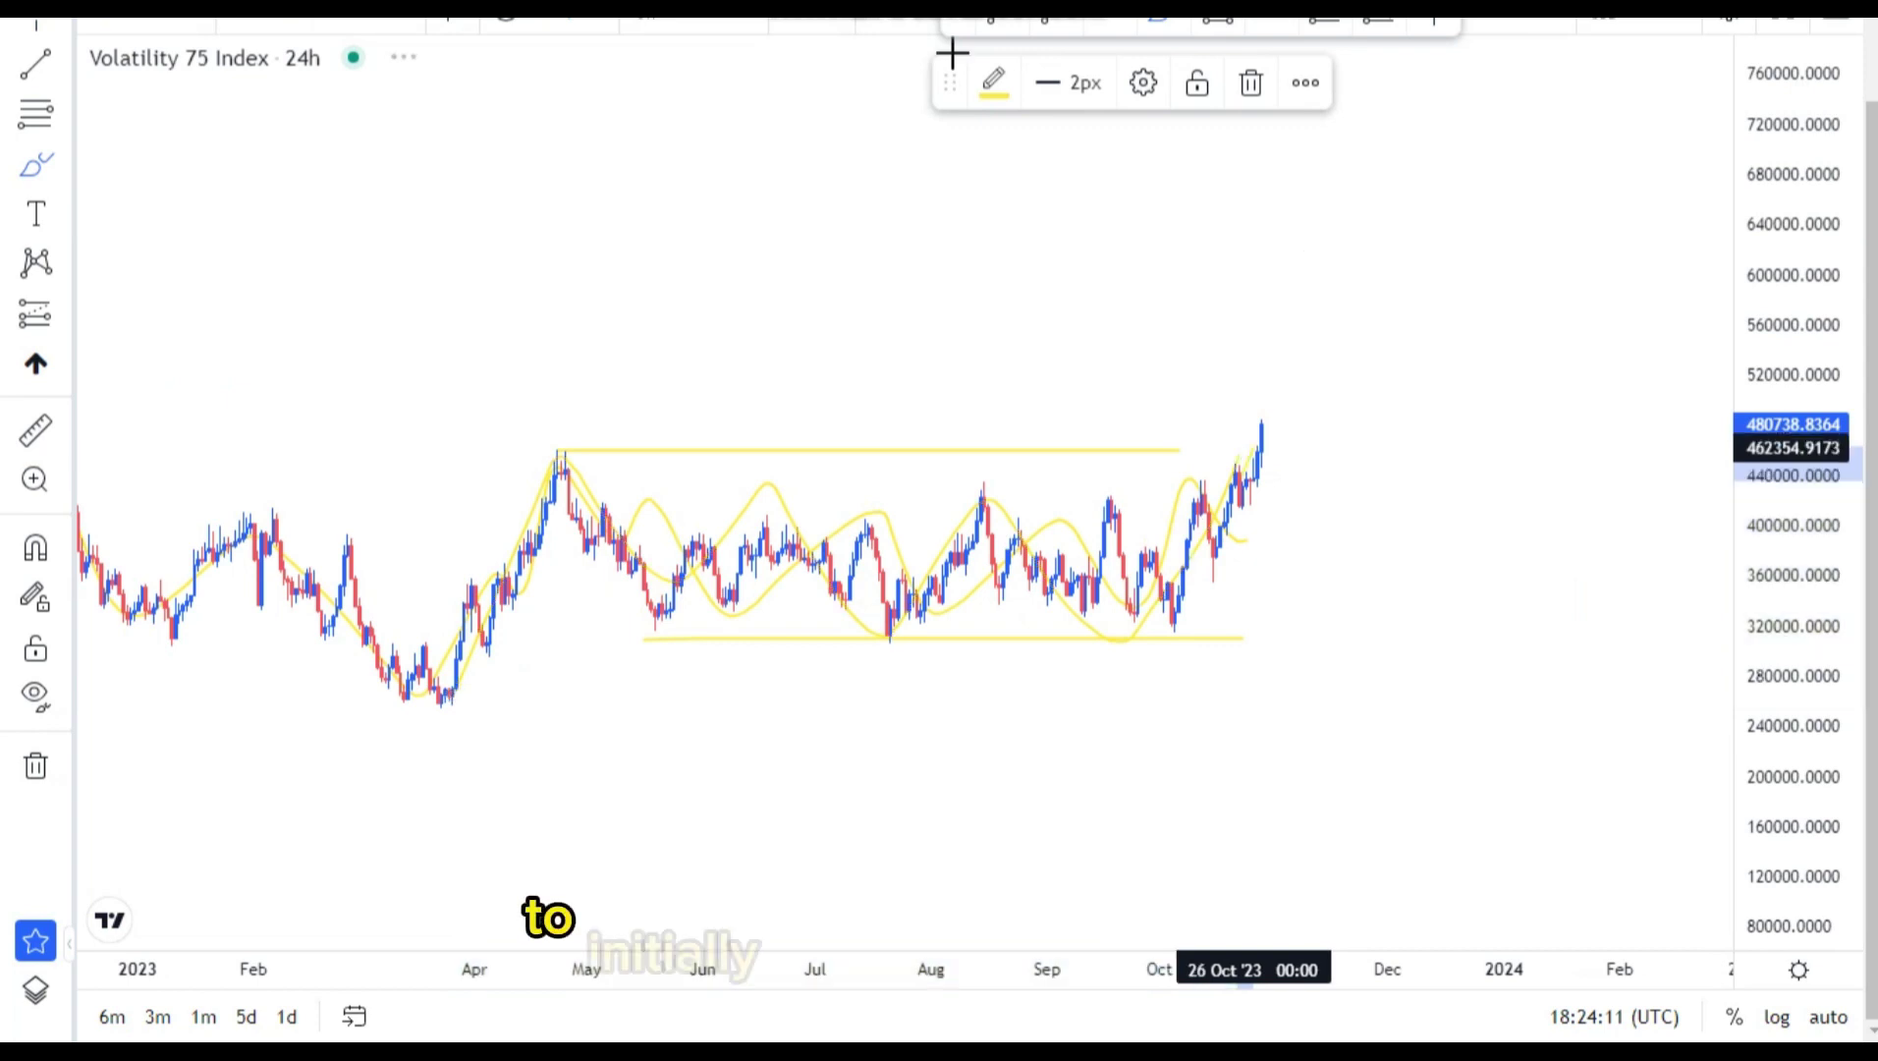
# Remove all the brushed paths and range boundaries from the chart.
pyautogui.click(808, 22)
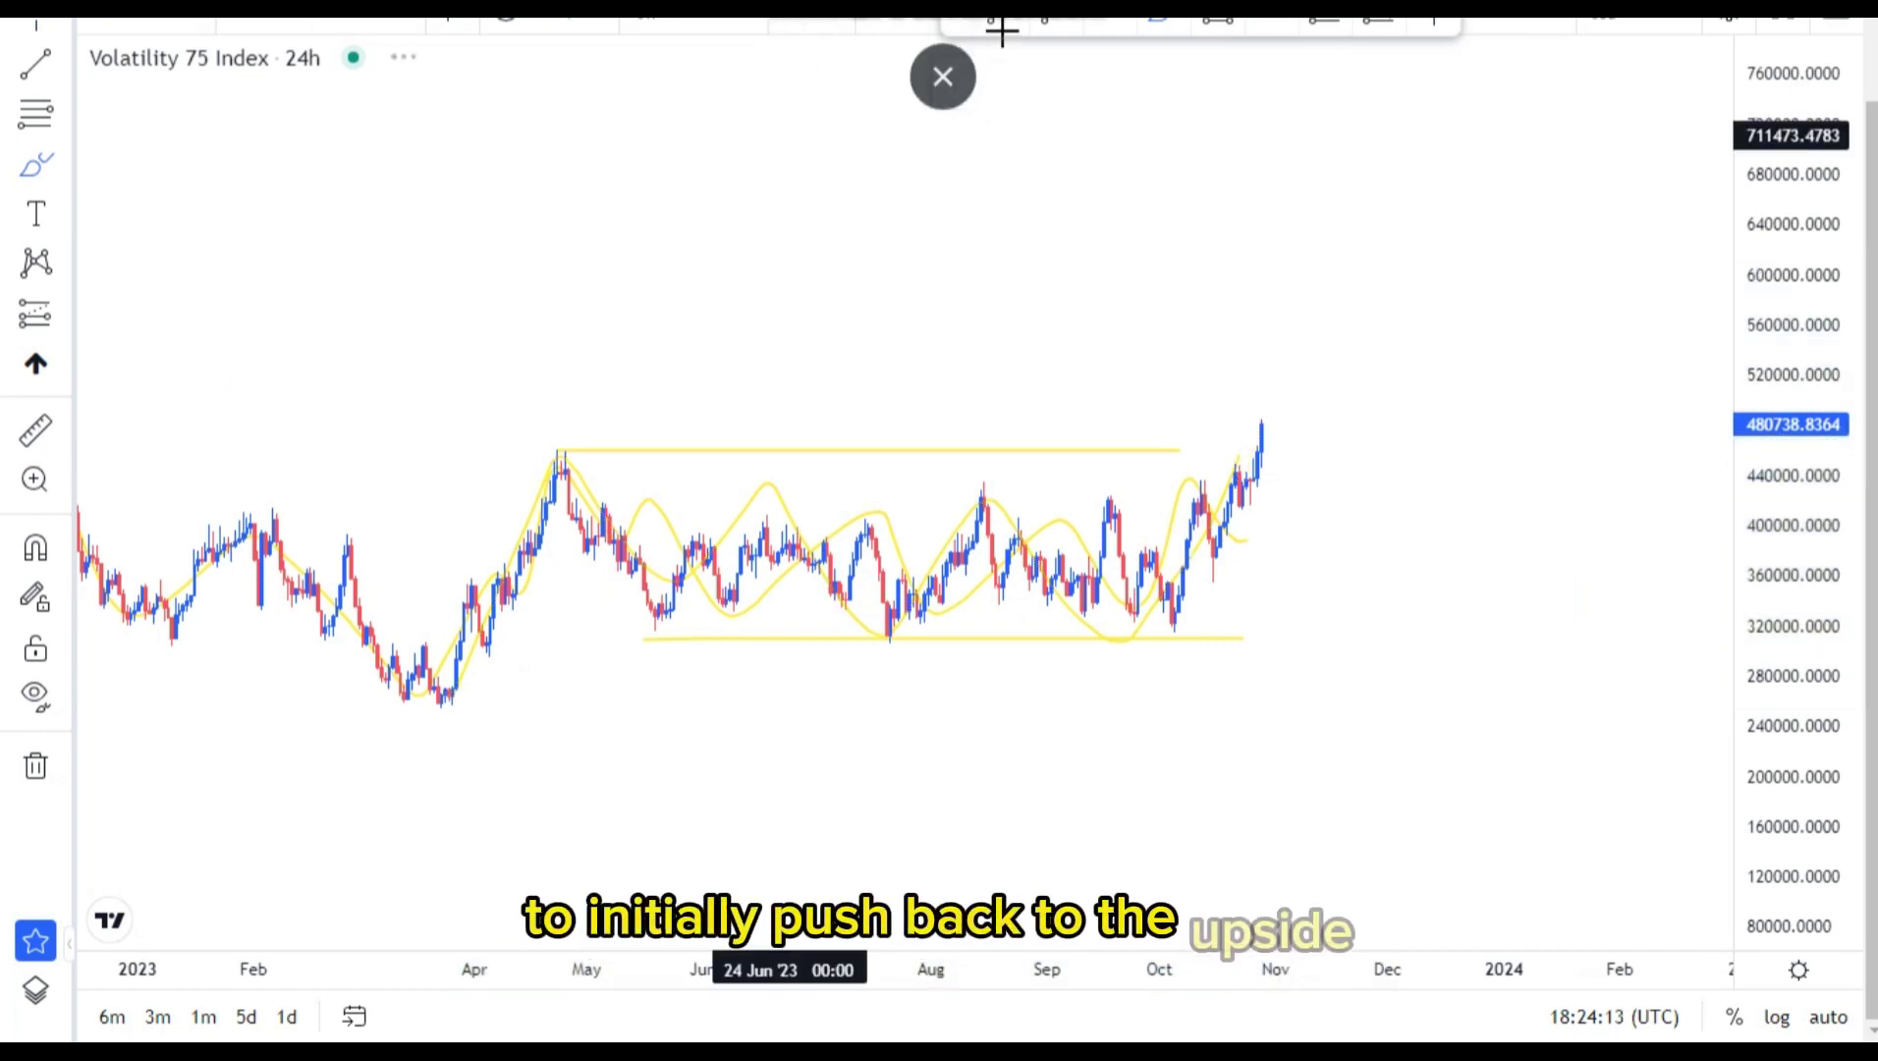
pyautogui.click(1159, 451)
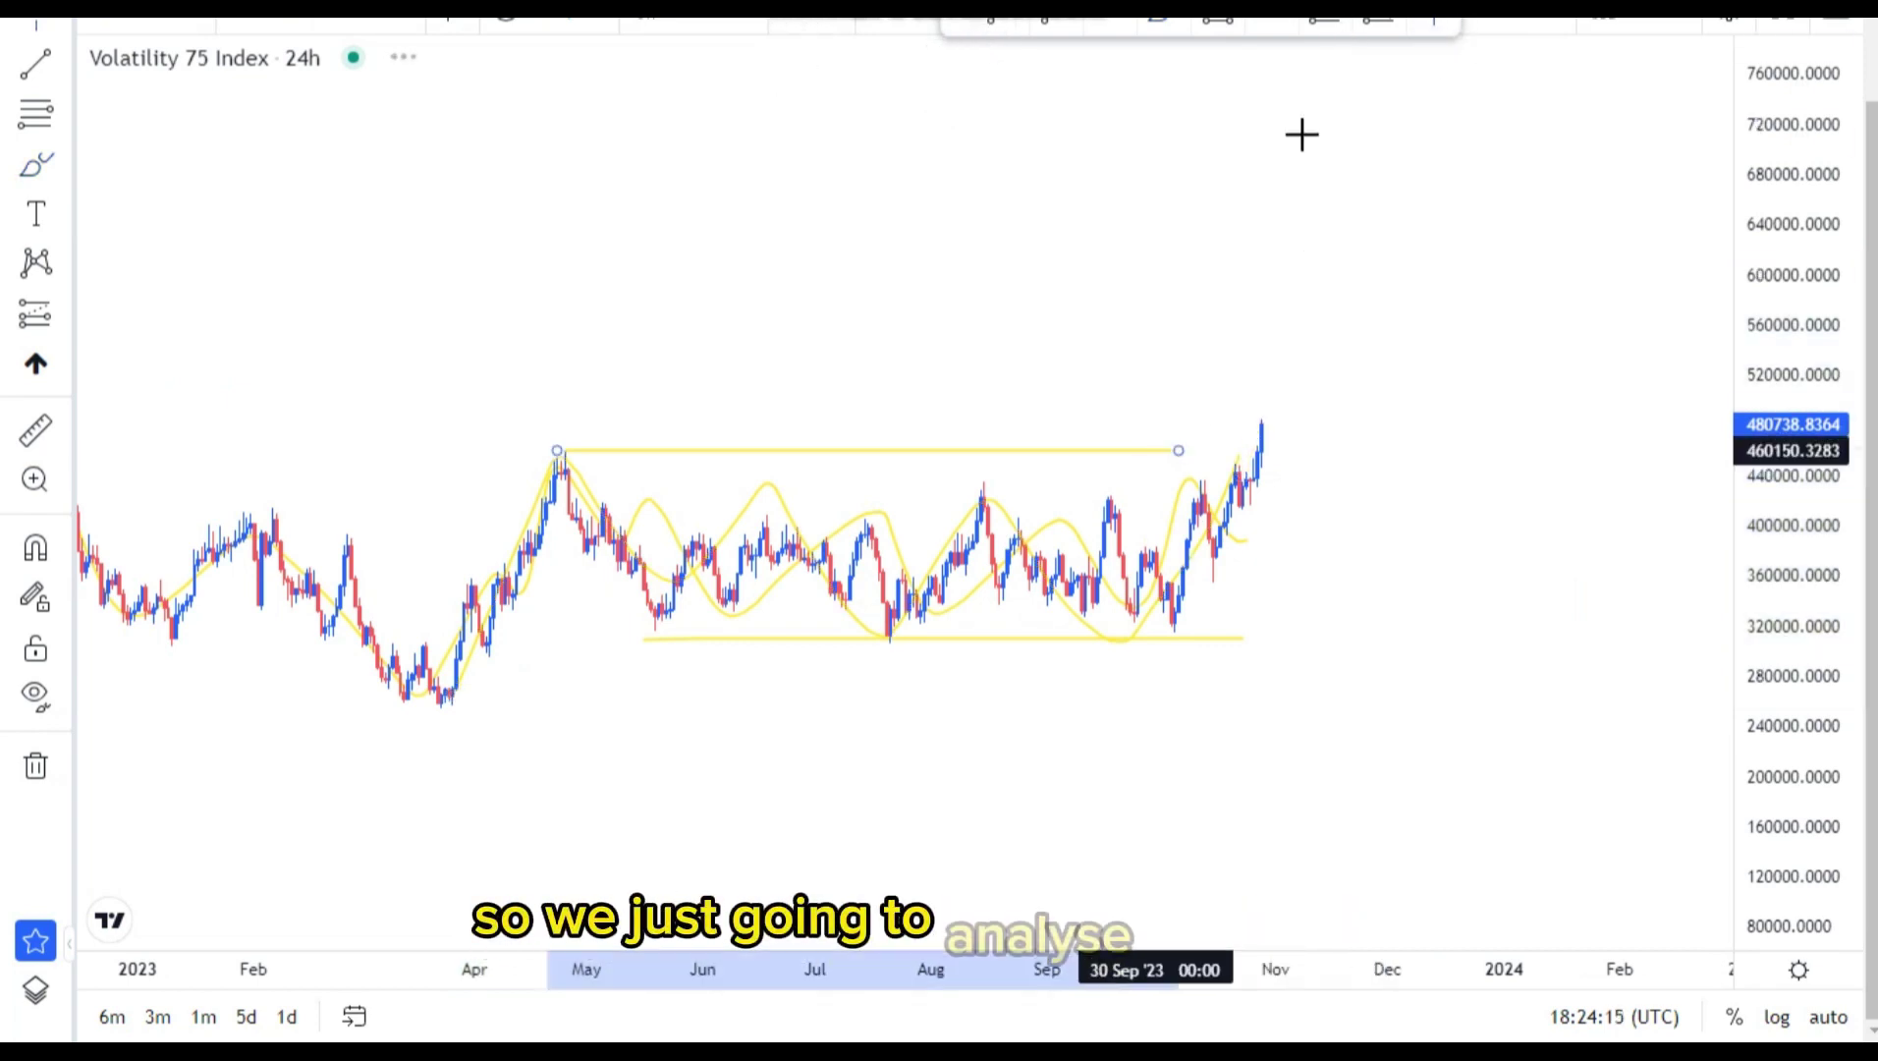
pyautogui.click(36, 769)
pyautogui.click(66, 767)
pyautogui.click(519, 767)
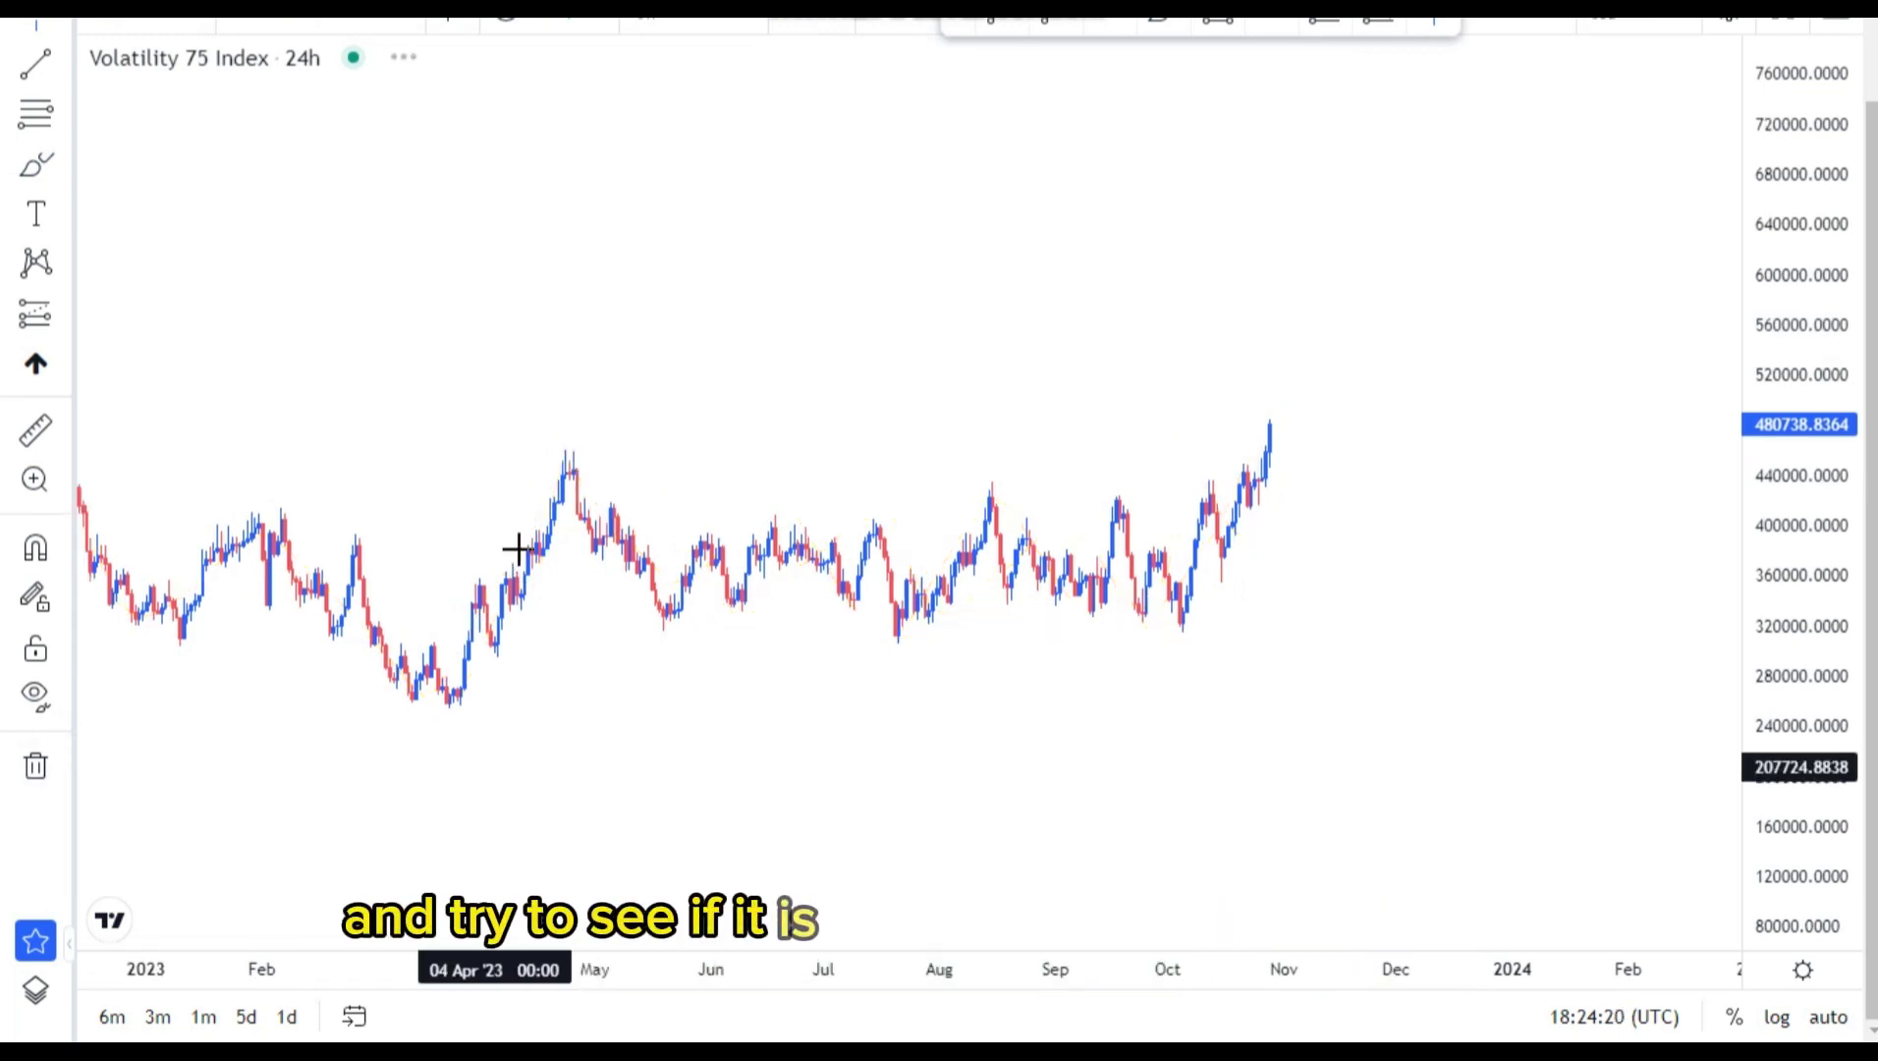
# Draw a rectangle over the 2023 consolidation from 21 Apr '23 to early November, between about 474071 and 308196.
pyautogui.scroll(-4, 515, 549)
pyautogui.scroll(-1, 1187, 340)
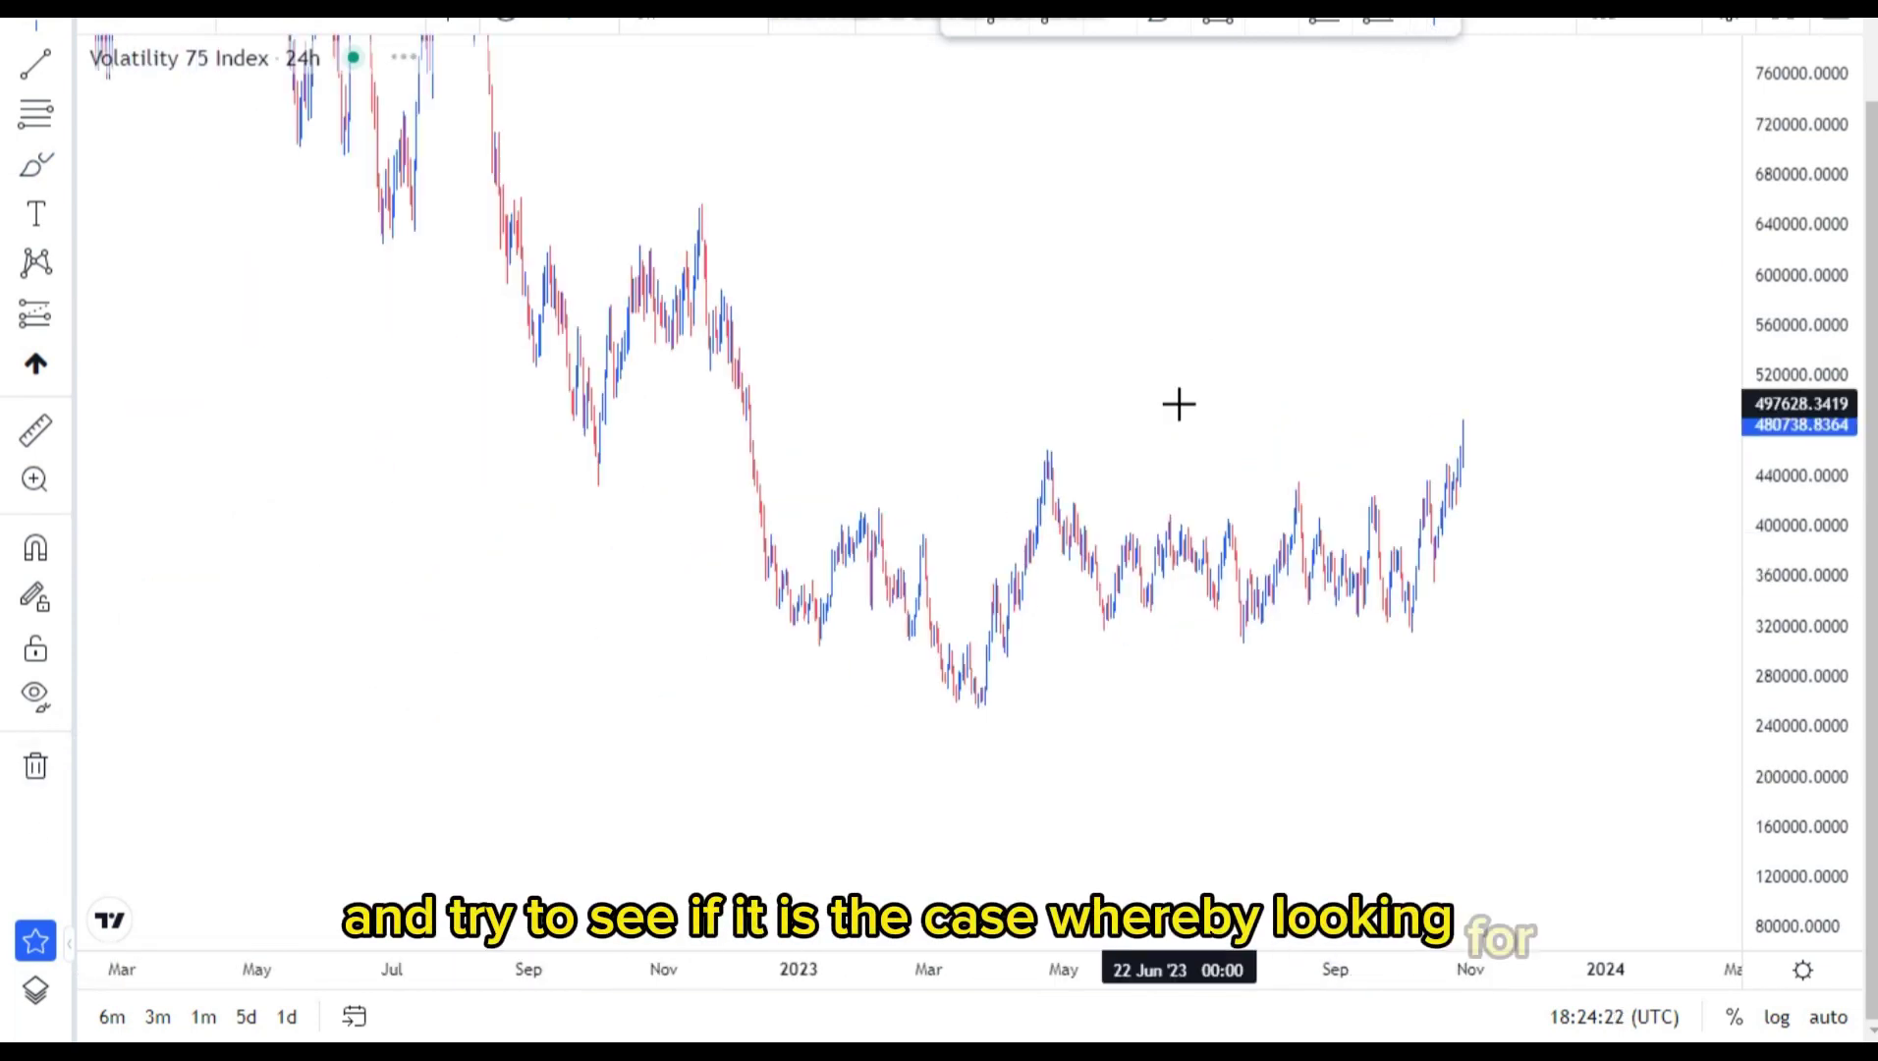
pyautogui.scroll(4, 1178, 402)
pyautogui.moveTo(1799, 660); pyautogui.dragTo(1669, 553)
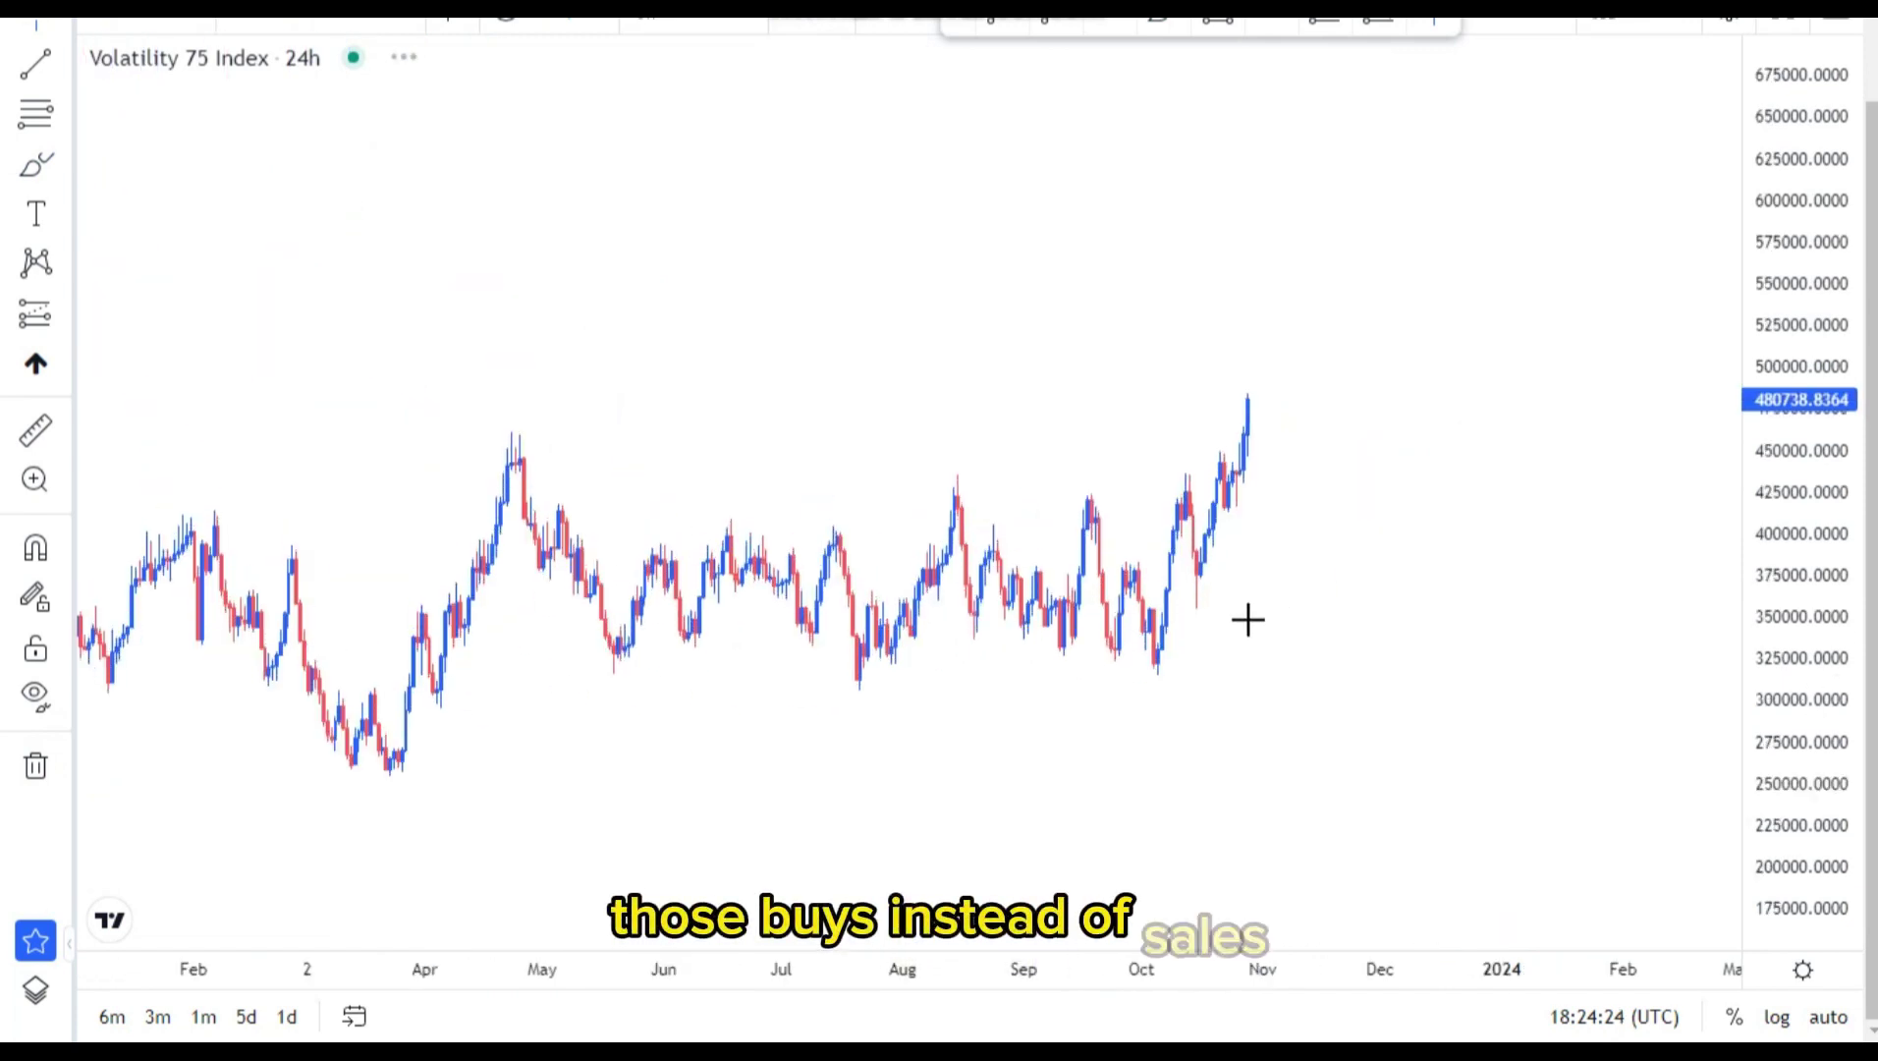
pyautogui.scroll(-1, 1245, 621)
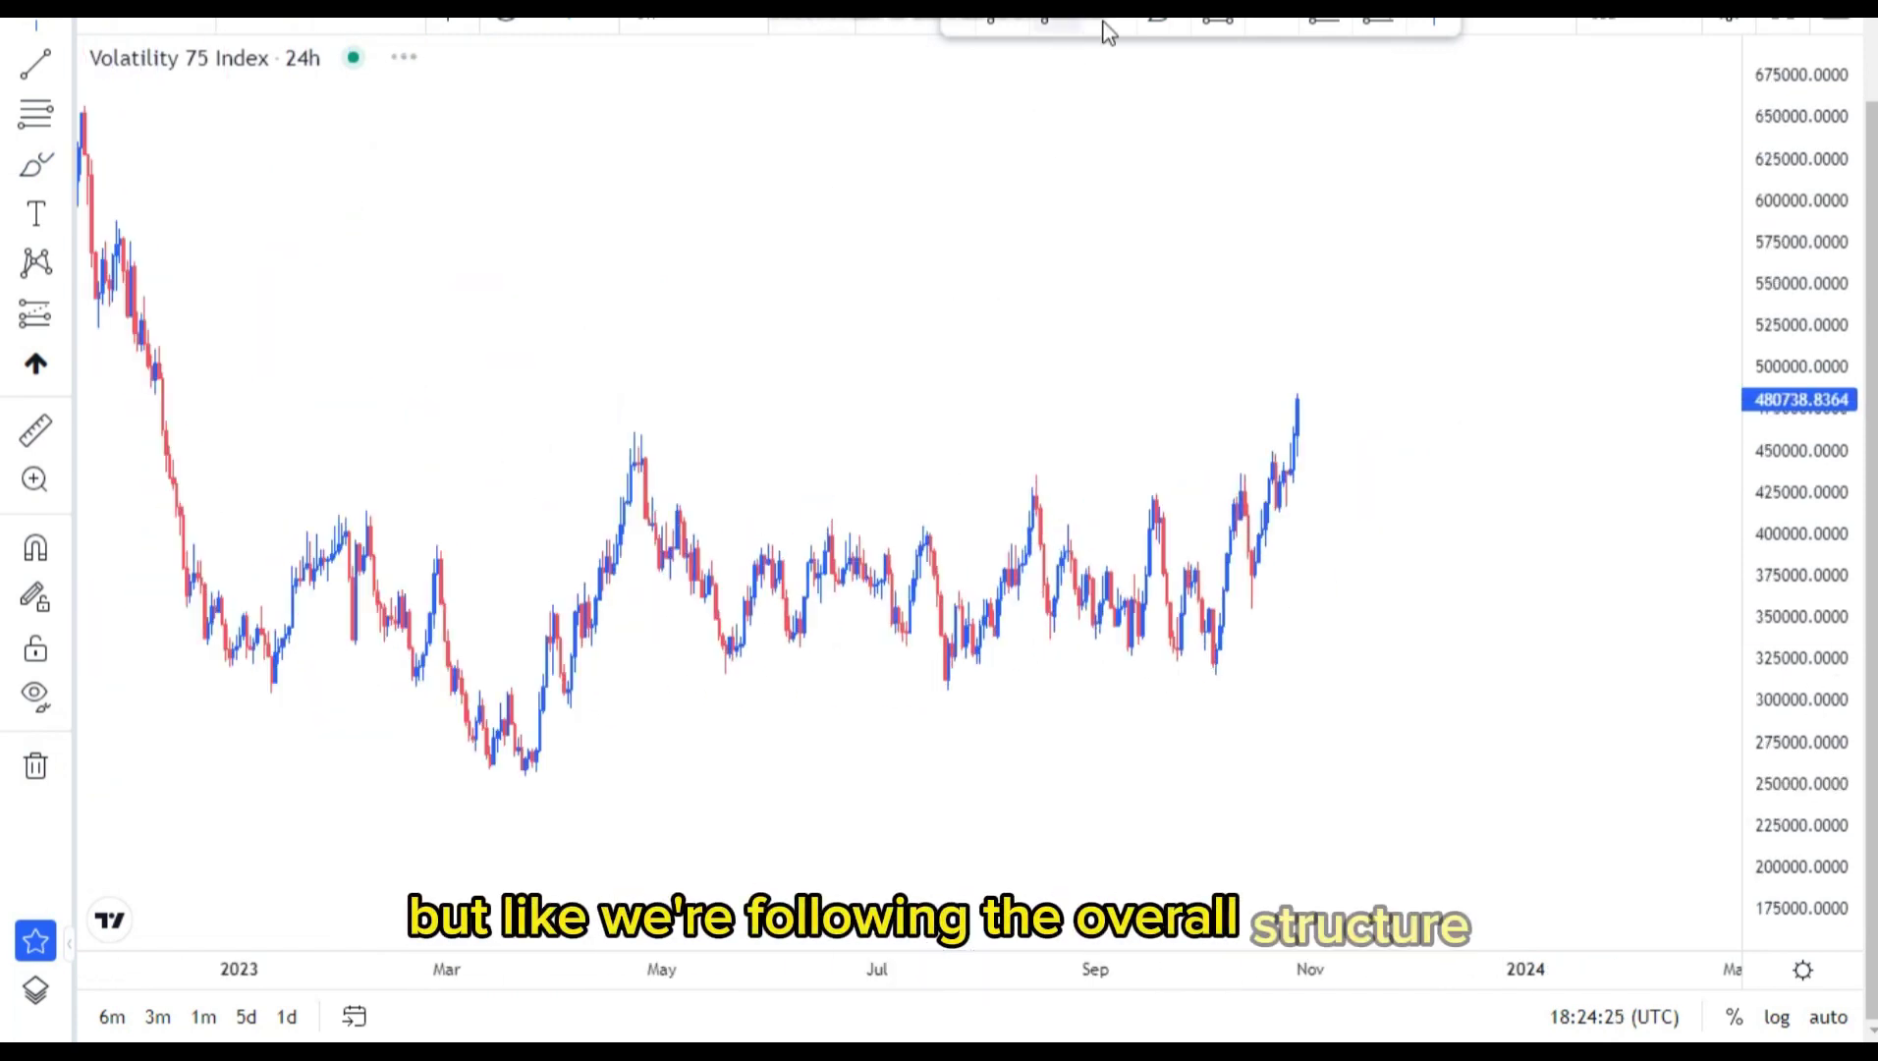
pyautogui.hotkey('alt', 'shift', 'r')
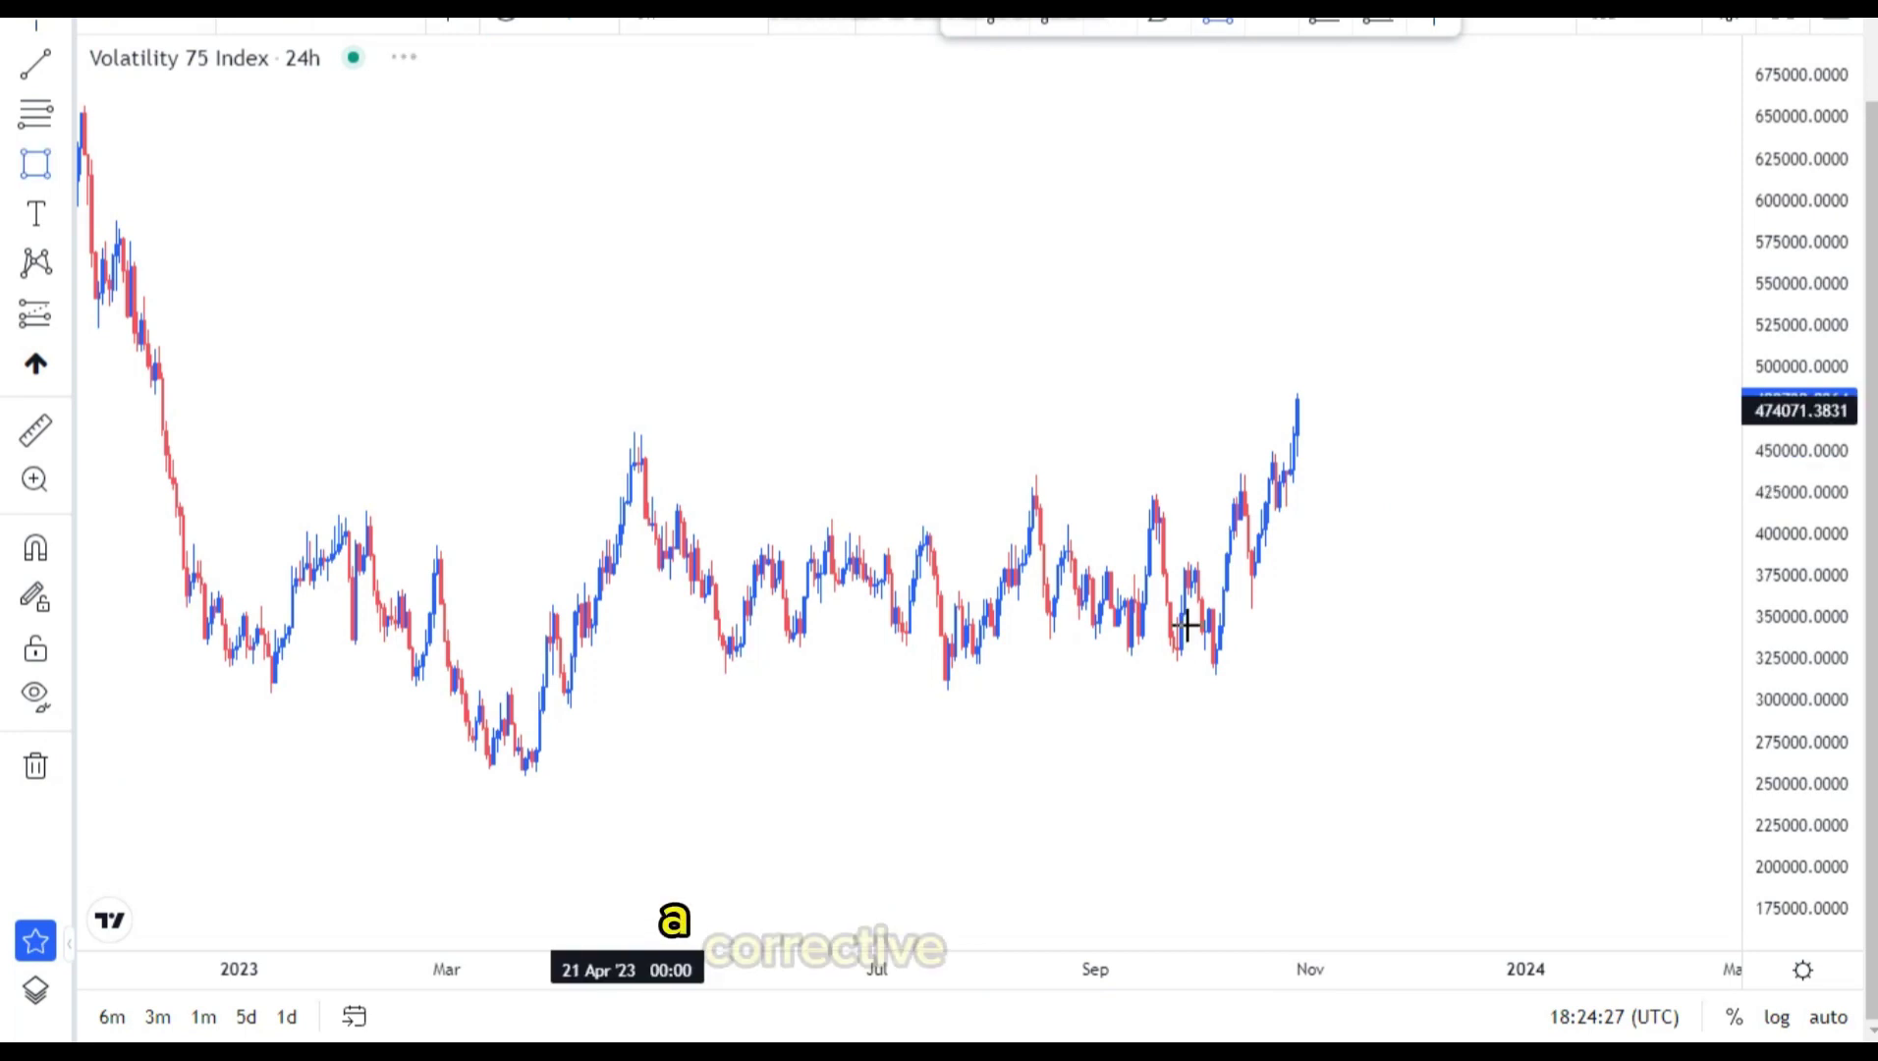
pyautogui.moveTo(627, 410); pyautogui.dragTo(1329, 688)
pyautogui.click(1444, 754)
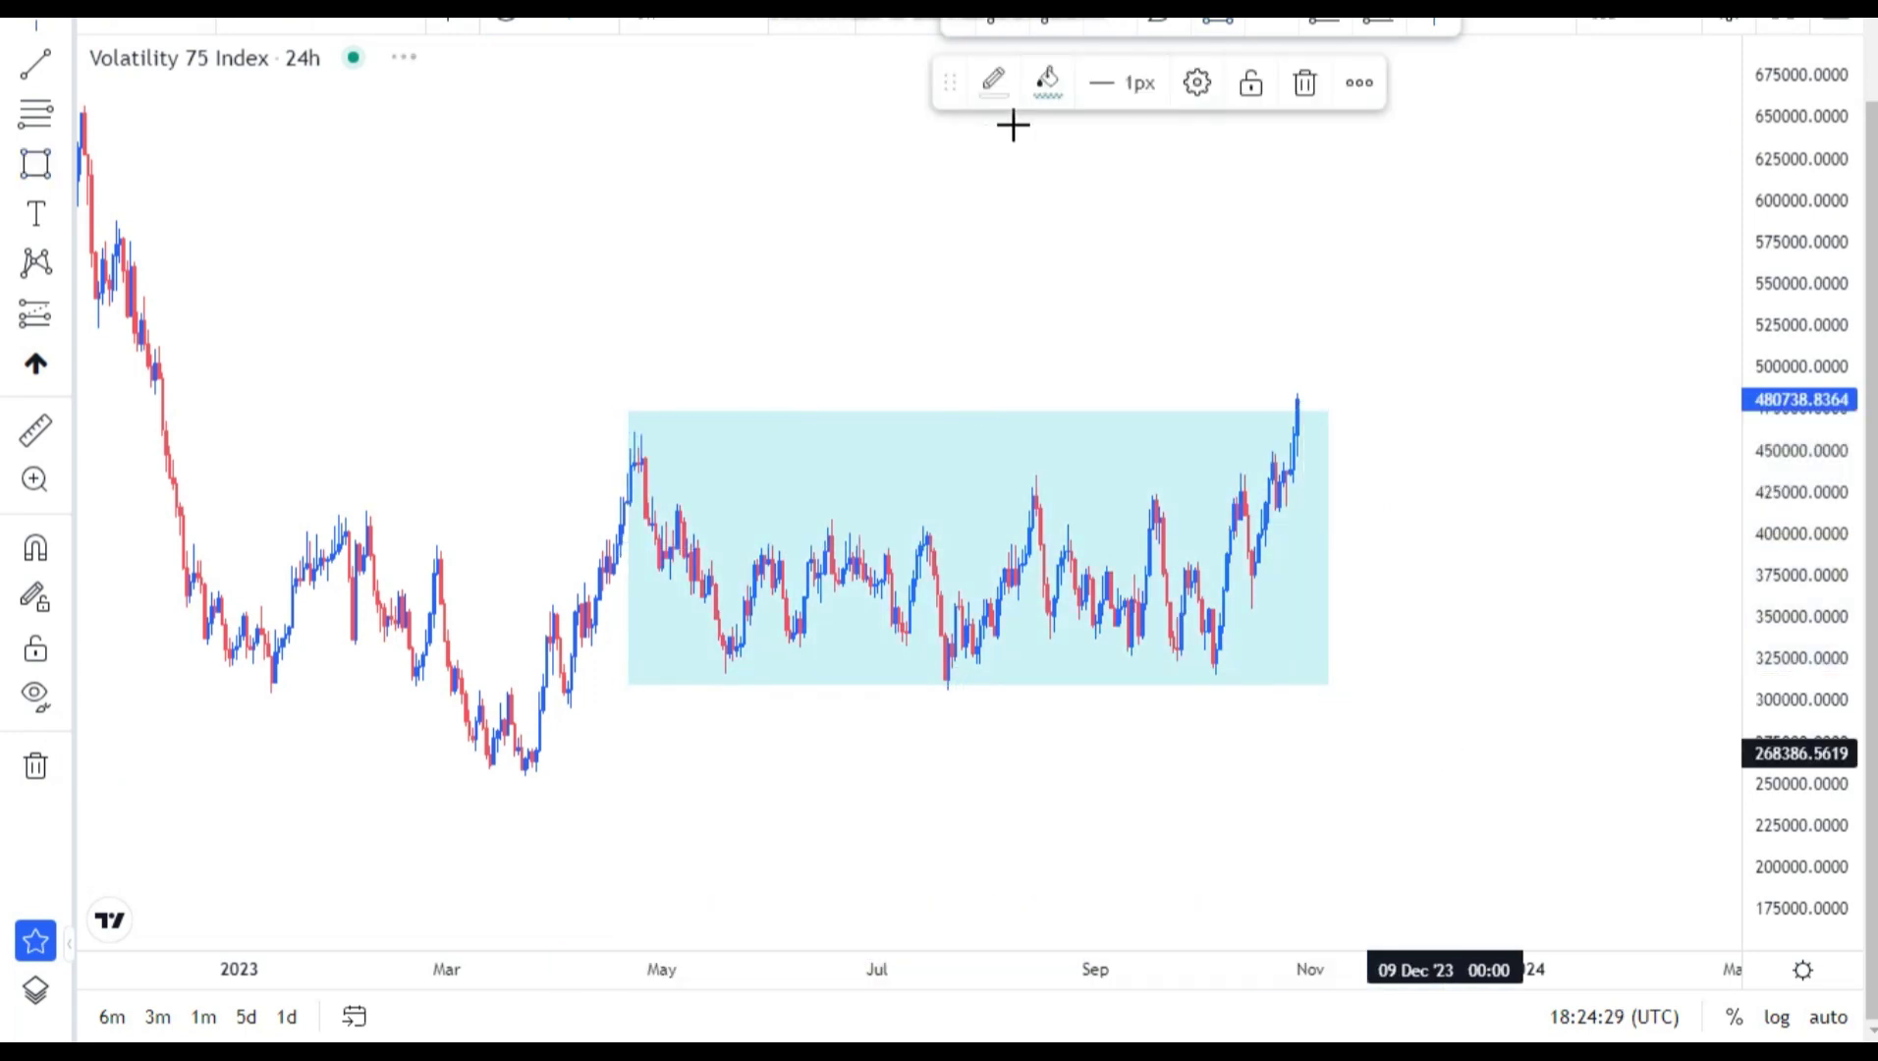
# Place a horizontal ray at the 25 Apr '23 high, at about 460801.
pyautogui.click(1098, 21)
pyautogui.hotkey('alt', 'j')
pyautogui.click(638, 432)
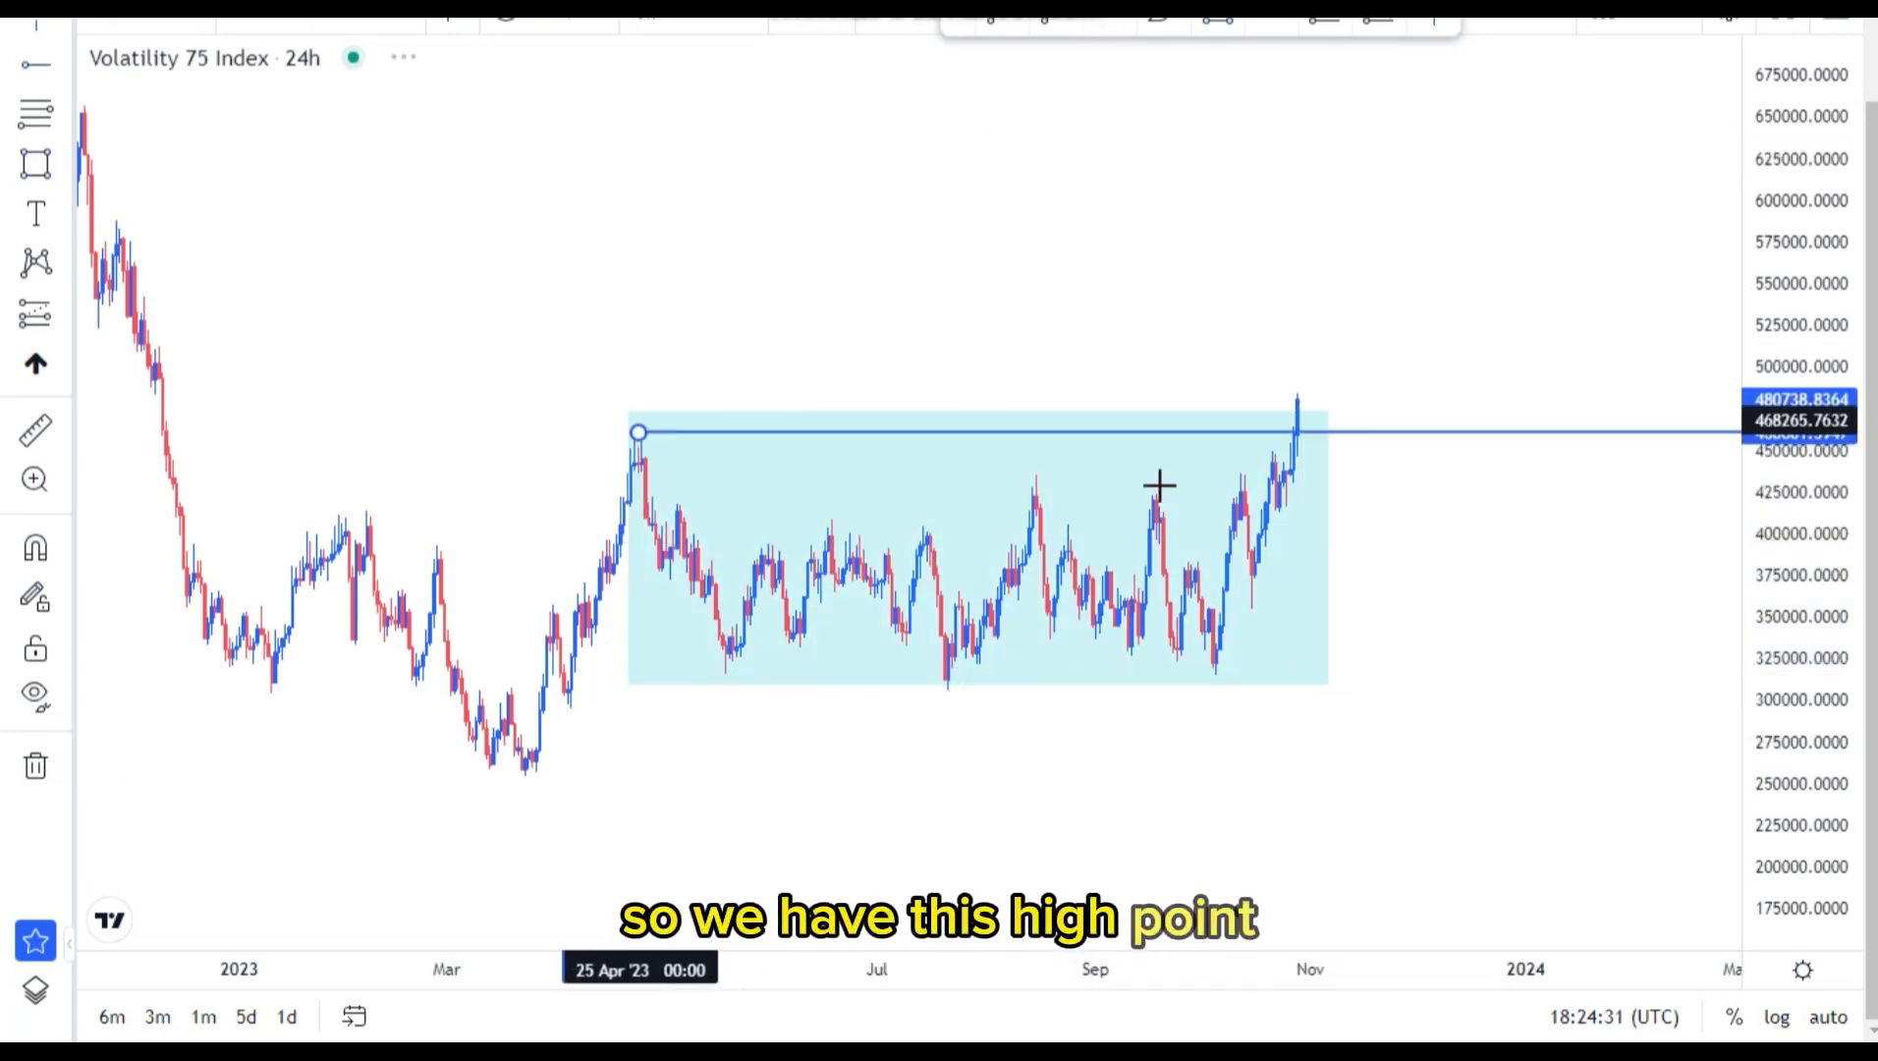
pyautogui.click(1292, 437)
# Brush a circle around the late October 2023 breakout candle, and set the brush colour to black using an extra stroke that is deleted.
pyautogui.click(1158, 21)
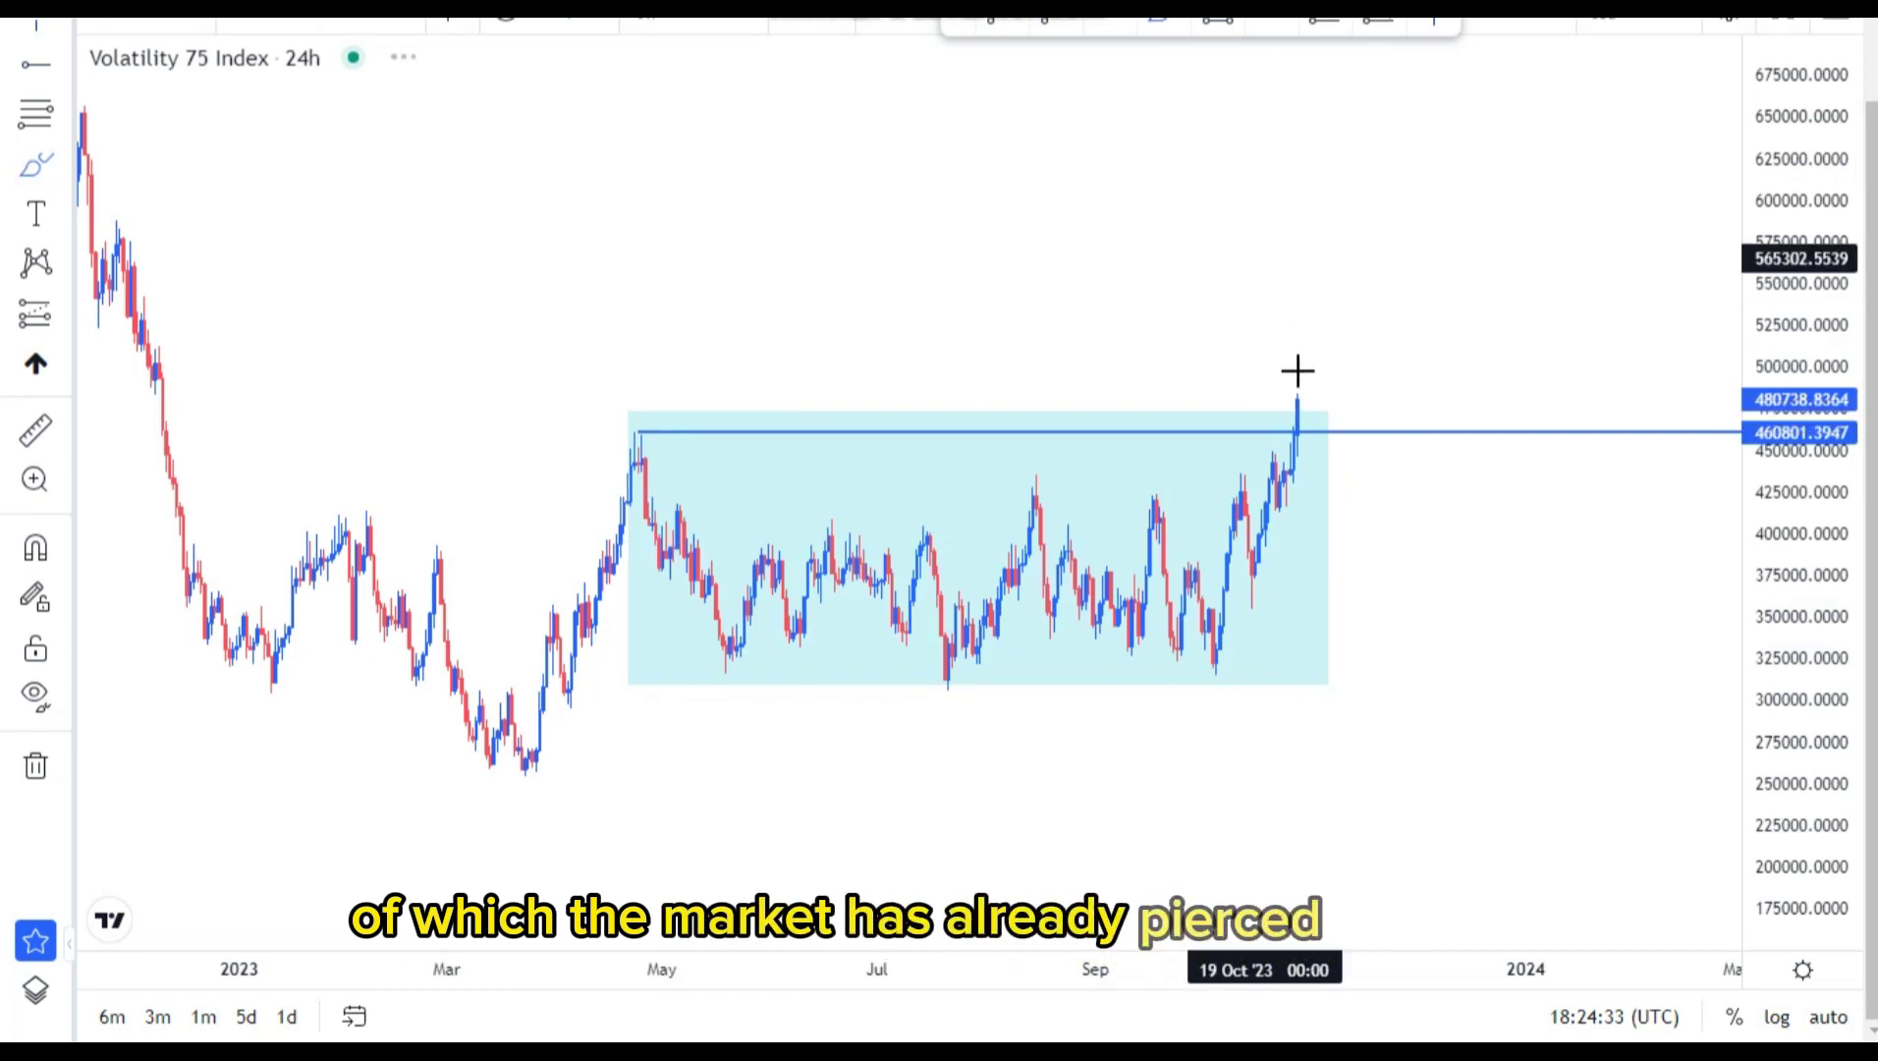
pyautogui.moveTo(1300, 371)
pyautogui.mouseDown()
pyautogui.moveTo(1279, 386)
pyautogui.moveTo(1288, 400)
pyautogui.moveTo(1304, 377)
pyautogui.moveTo(1392, 594)
pyautogui.mouseUp()
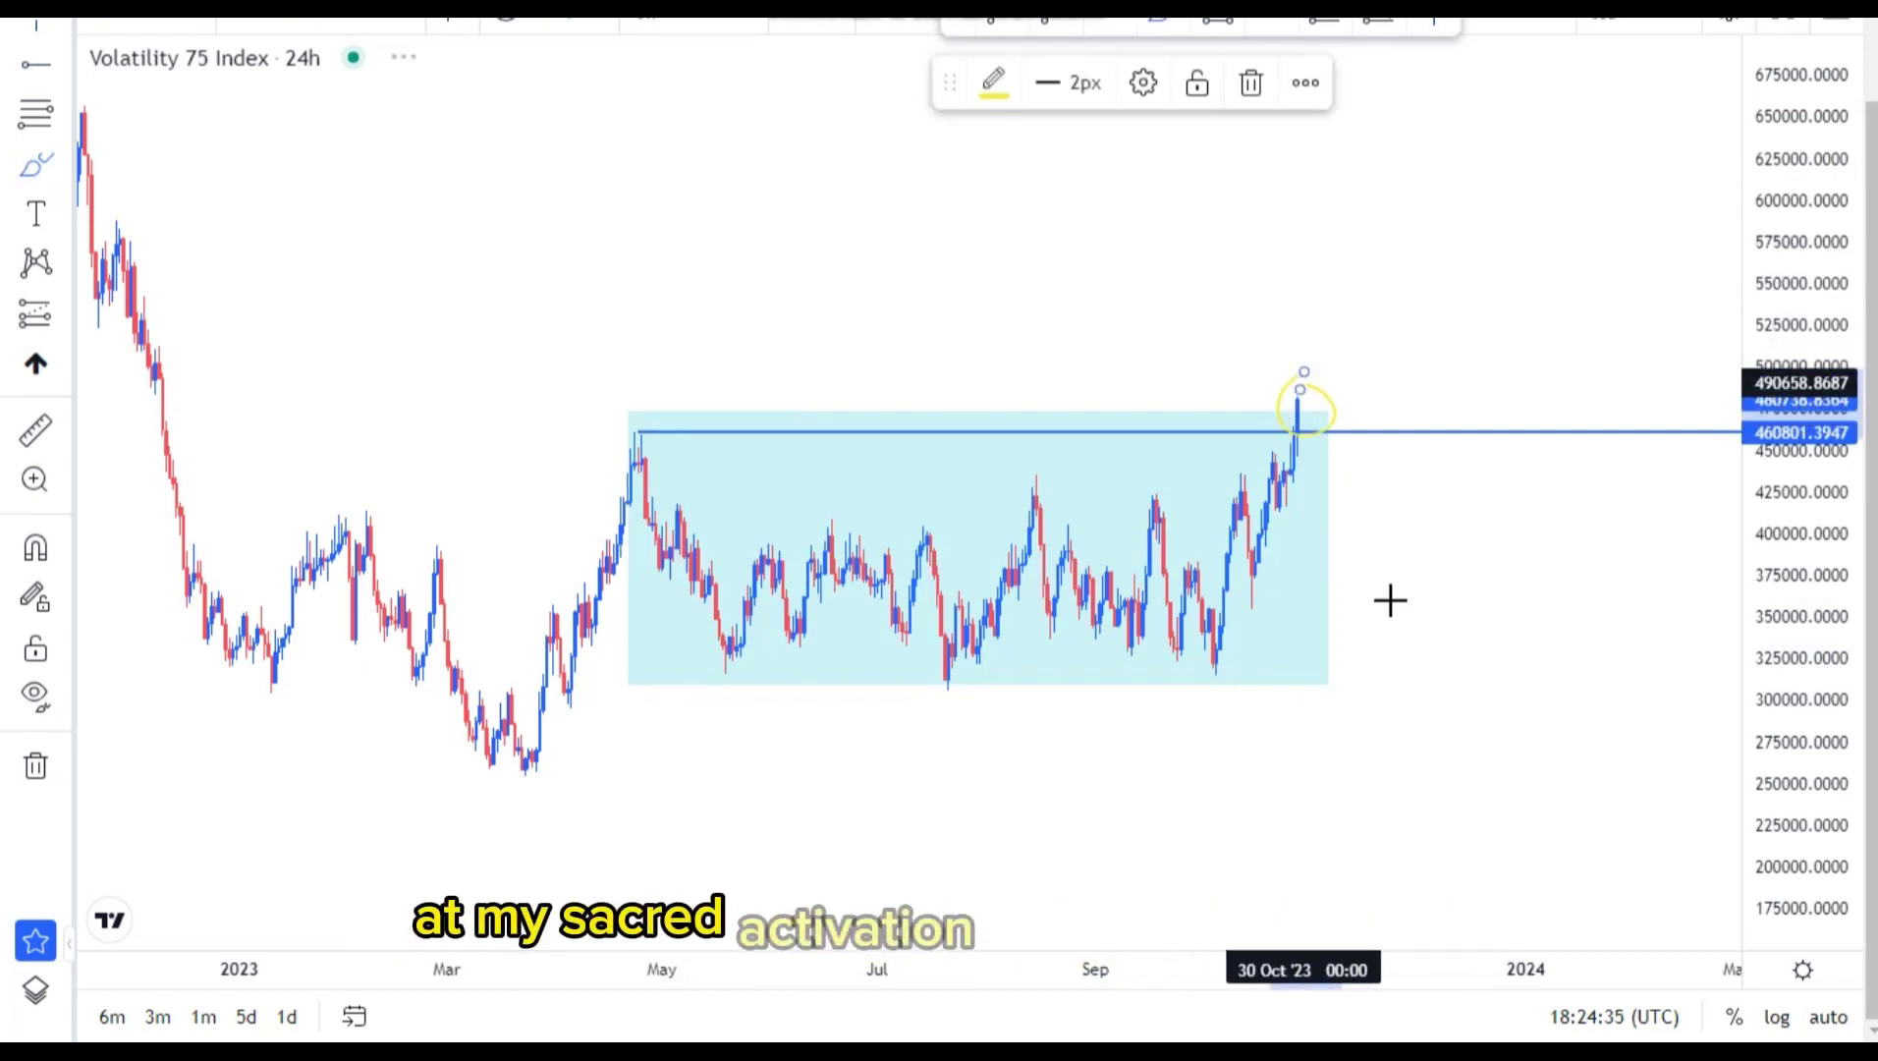
pyautogui.click(995, 84)
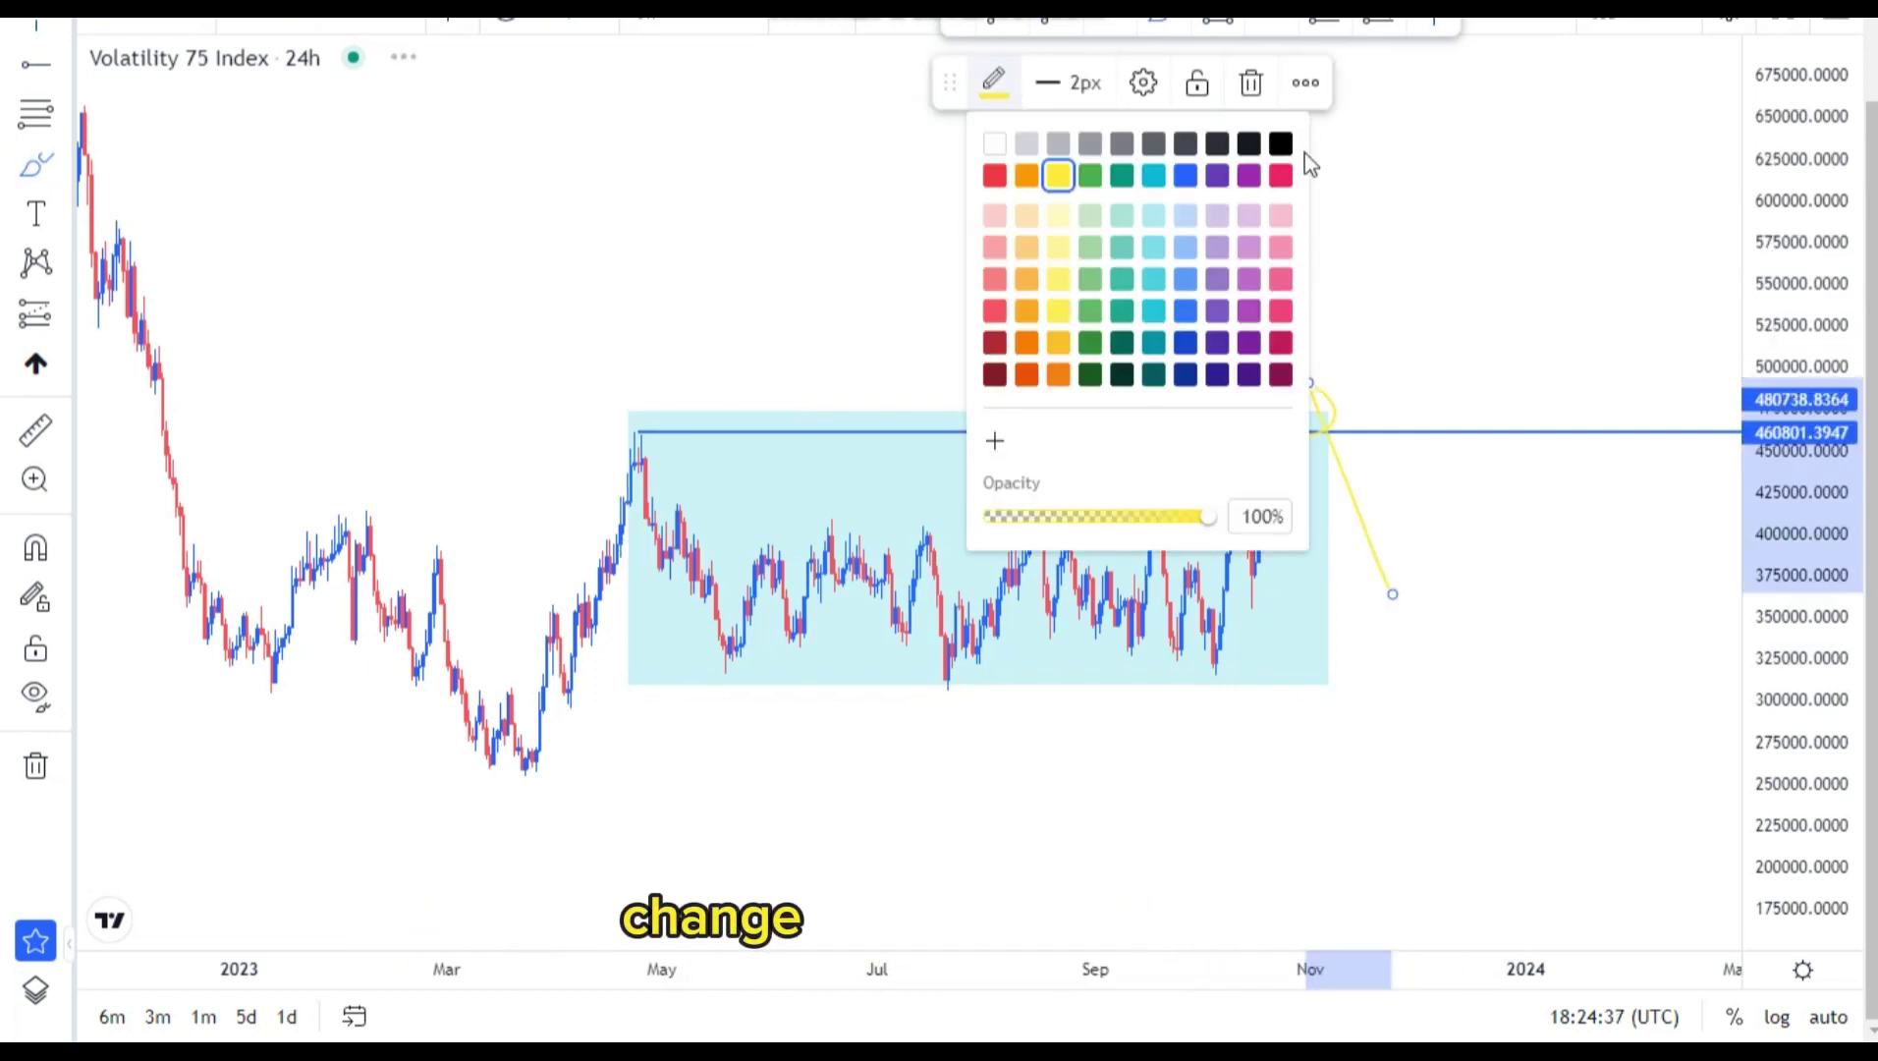
pyautogui.click(1287, 148)
pyautogui.press('Delete')
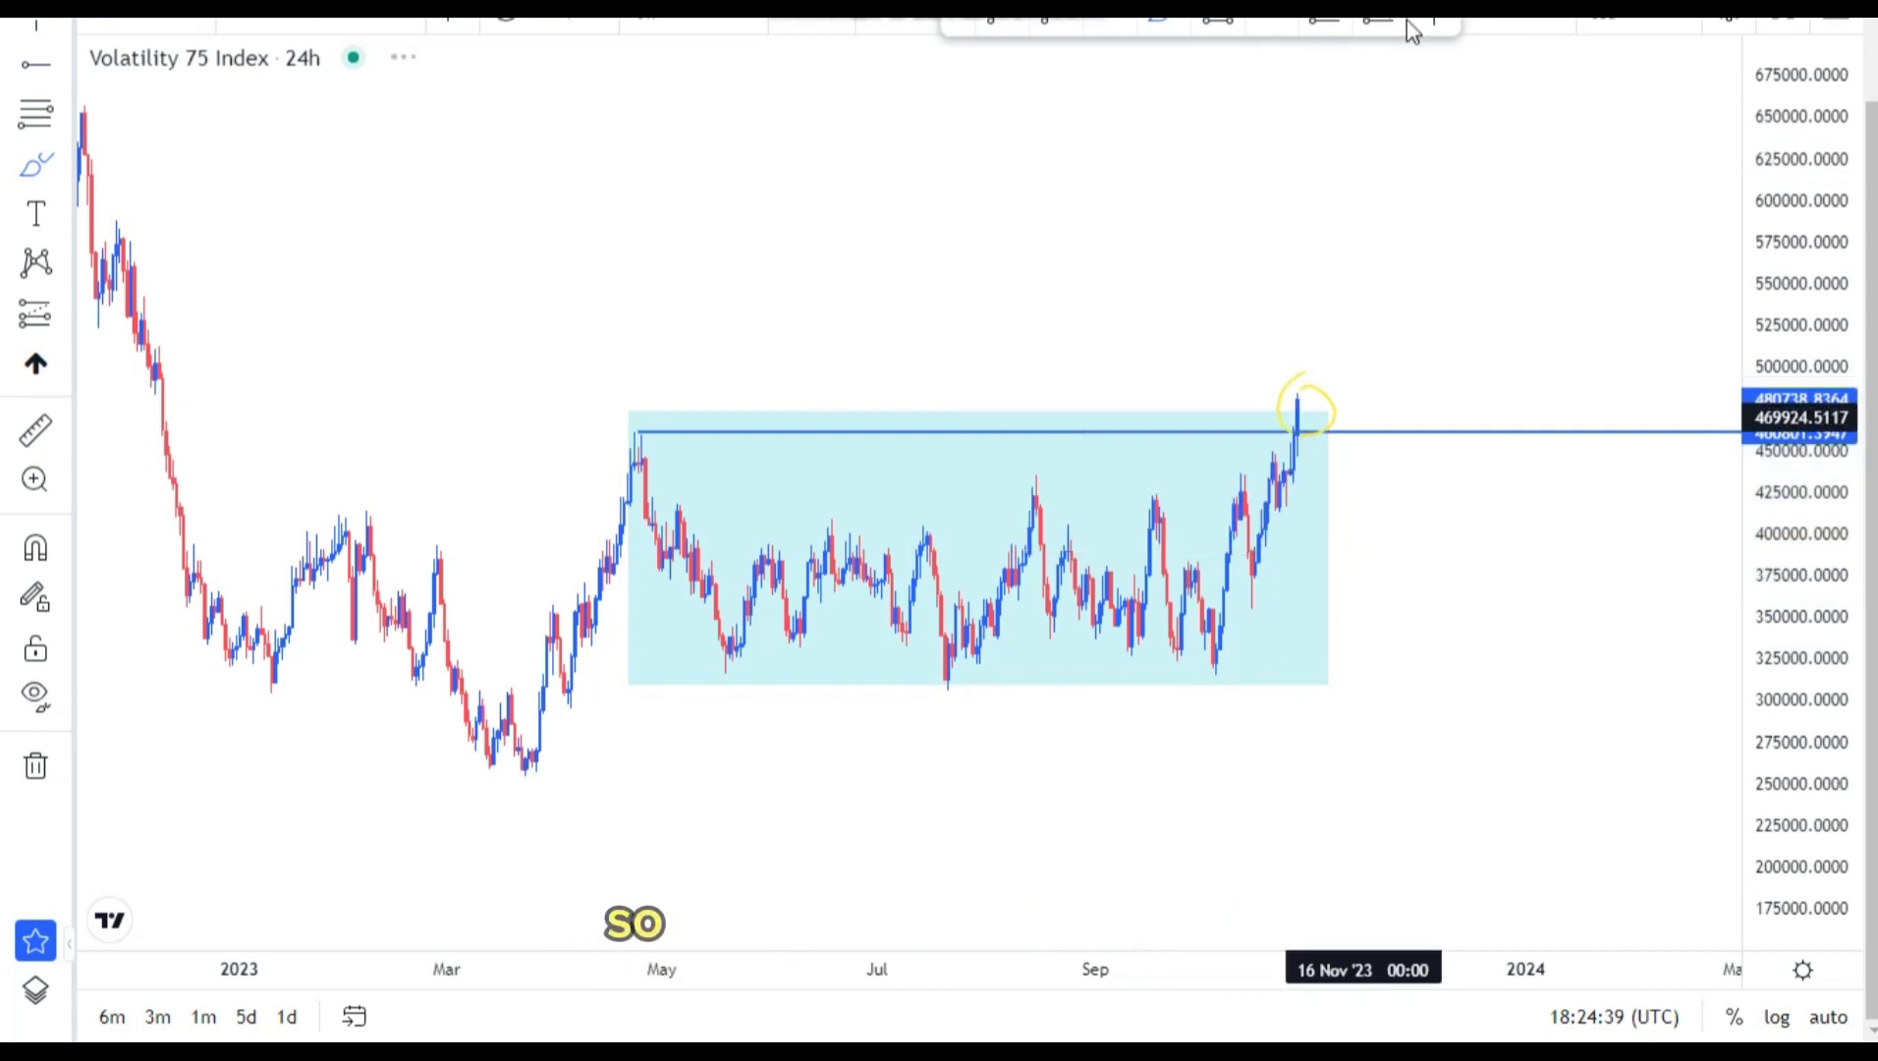
# Delete the consolidation rectangle and the yellow circle around the breakout candle.
pyautogui.click(1330, 458)
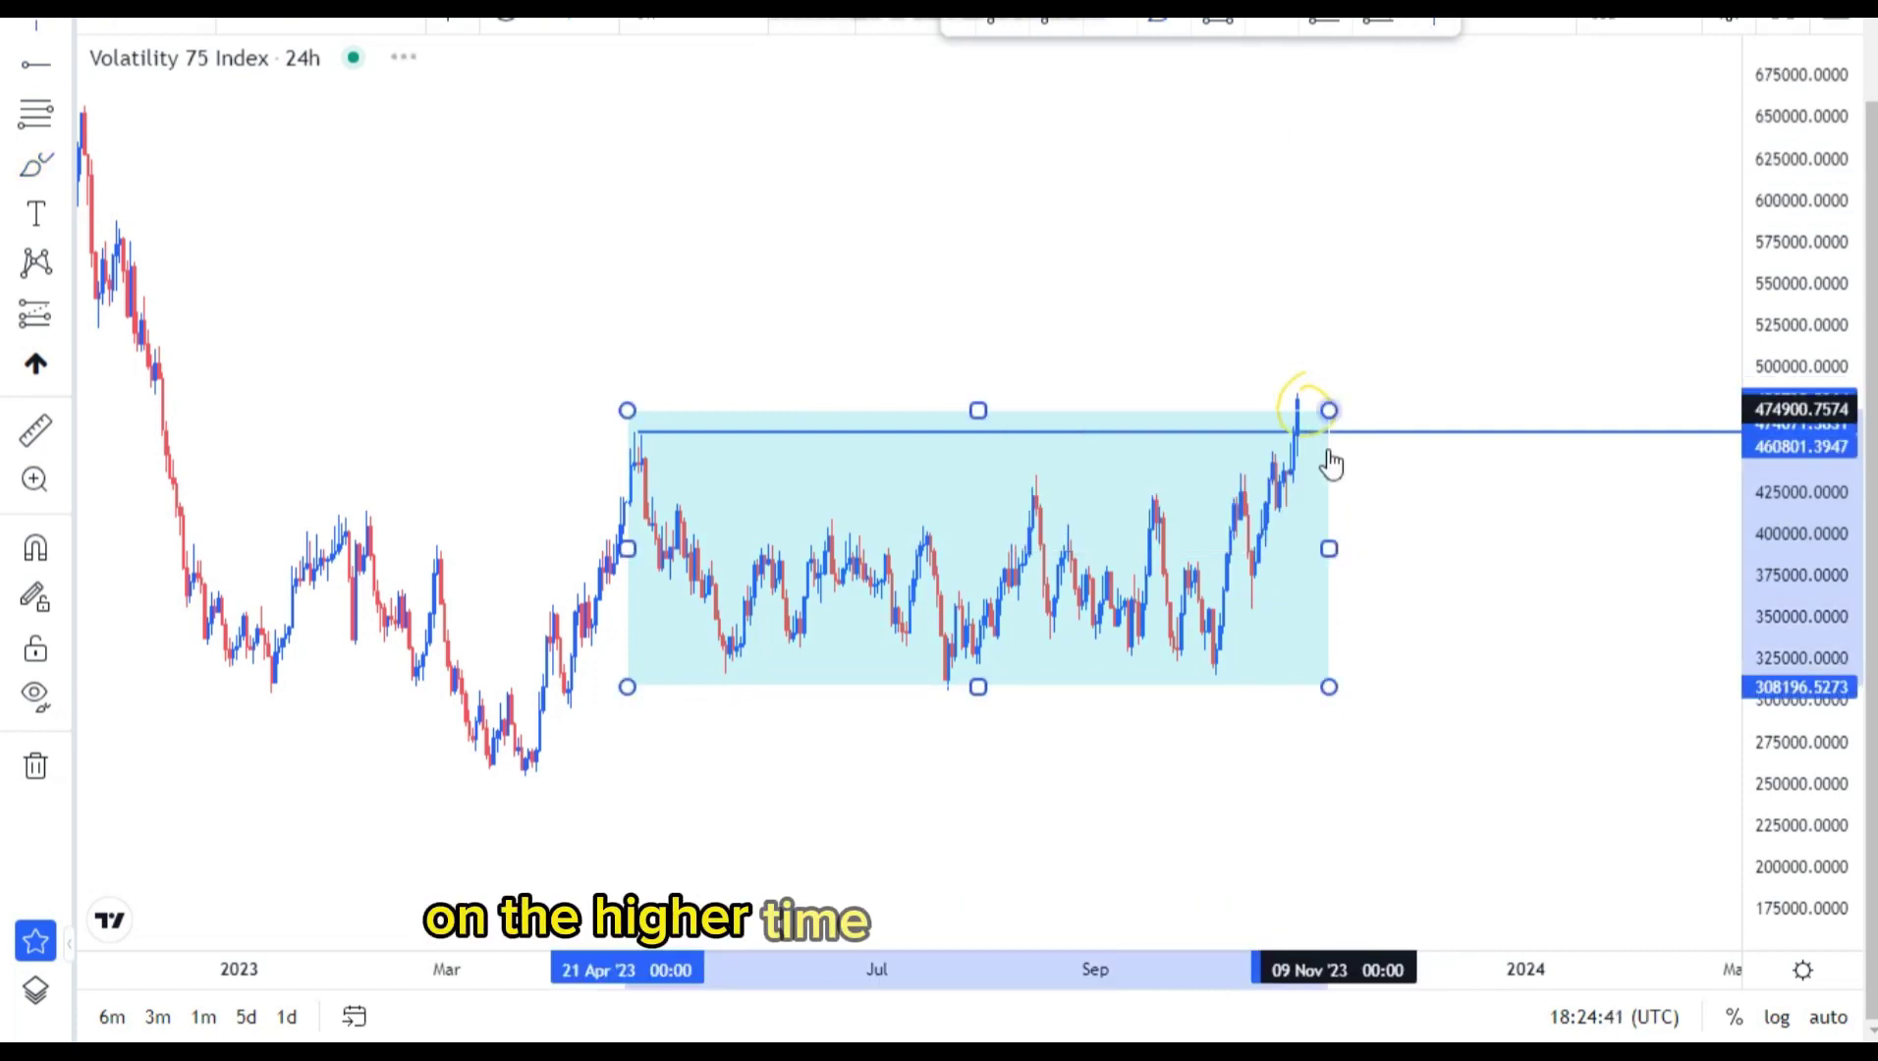
pyautogui.click(1295, 86)
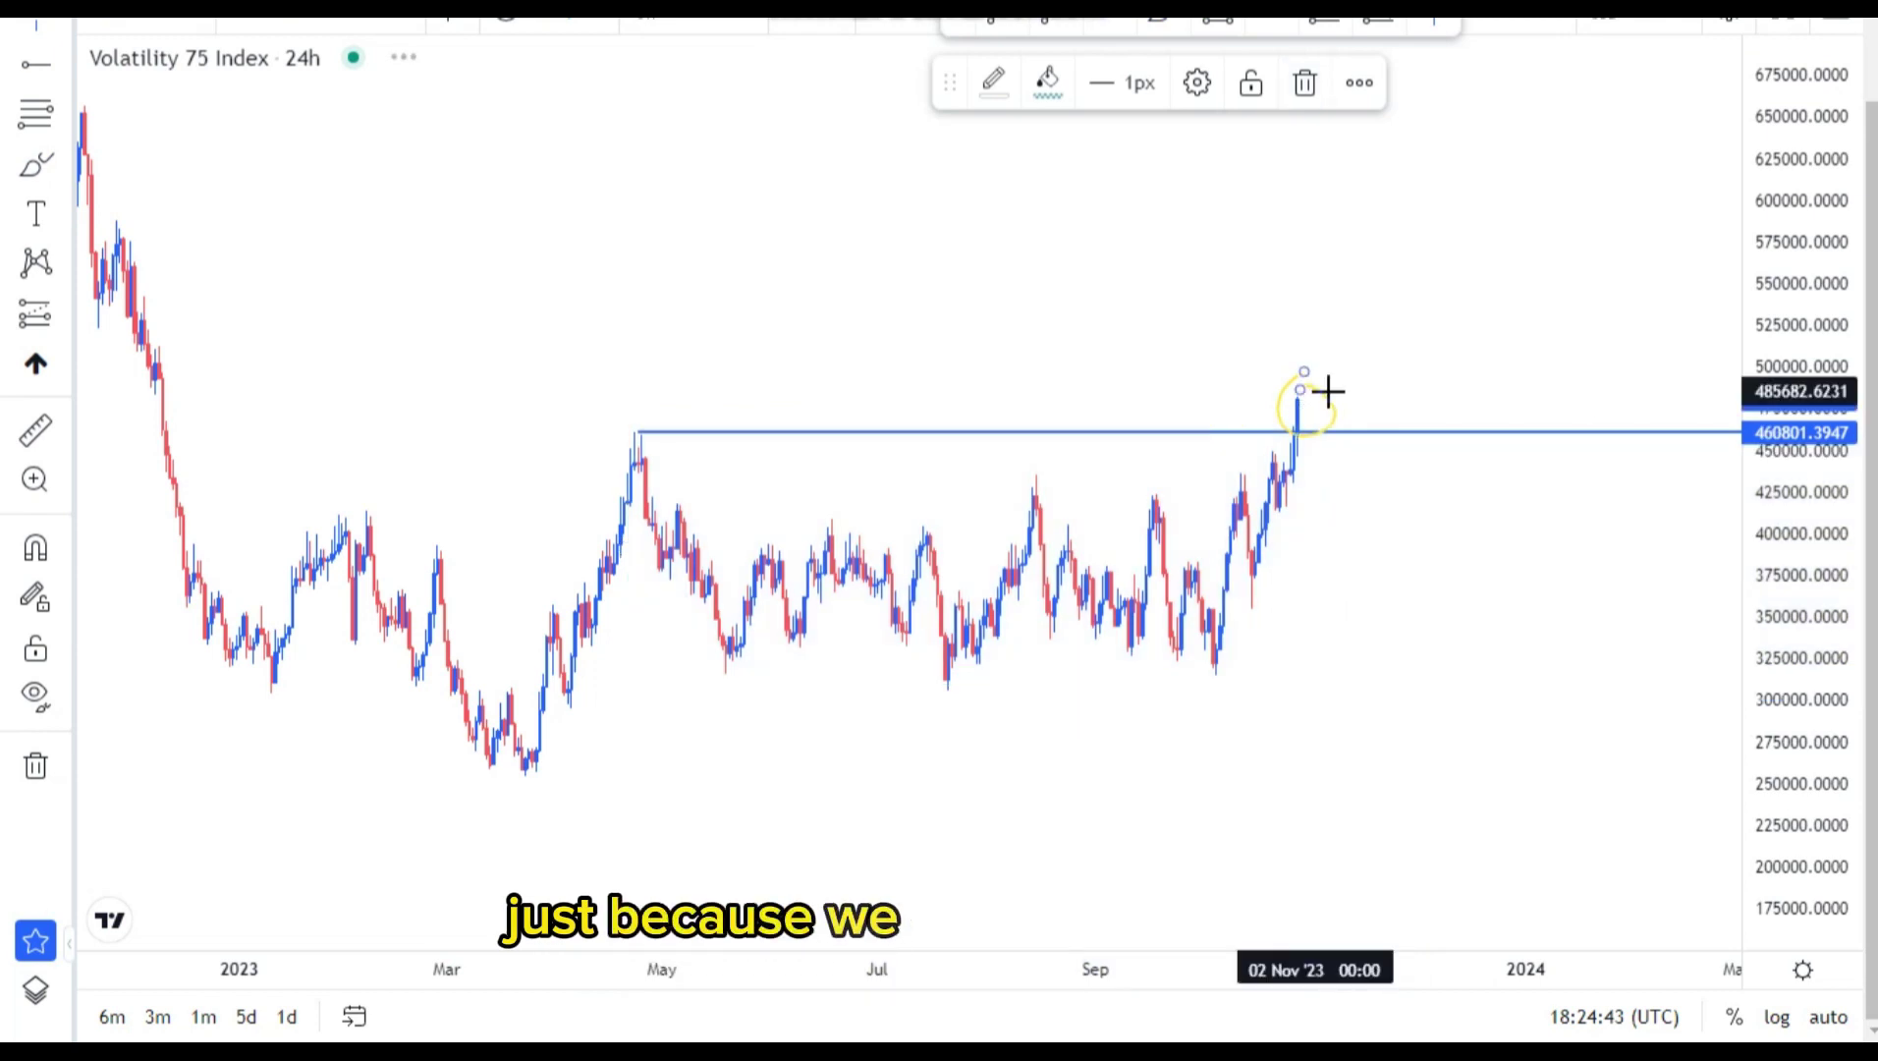
pyautogui.click(1325, 407)
pyautogui.click(1251, 82)
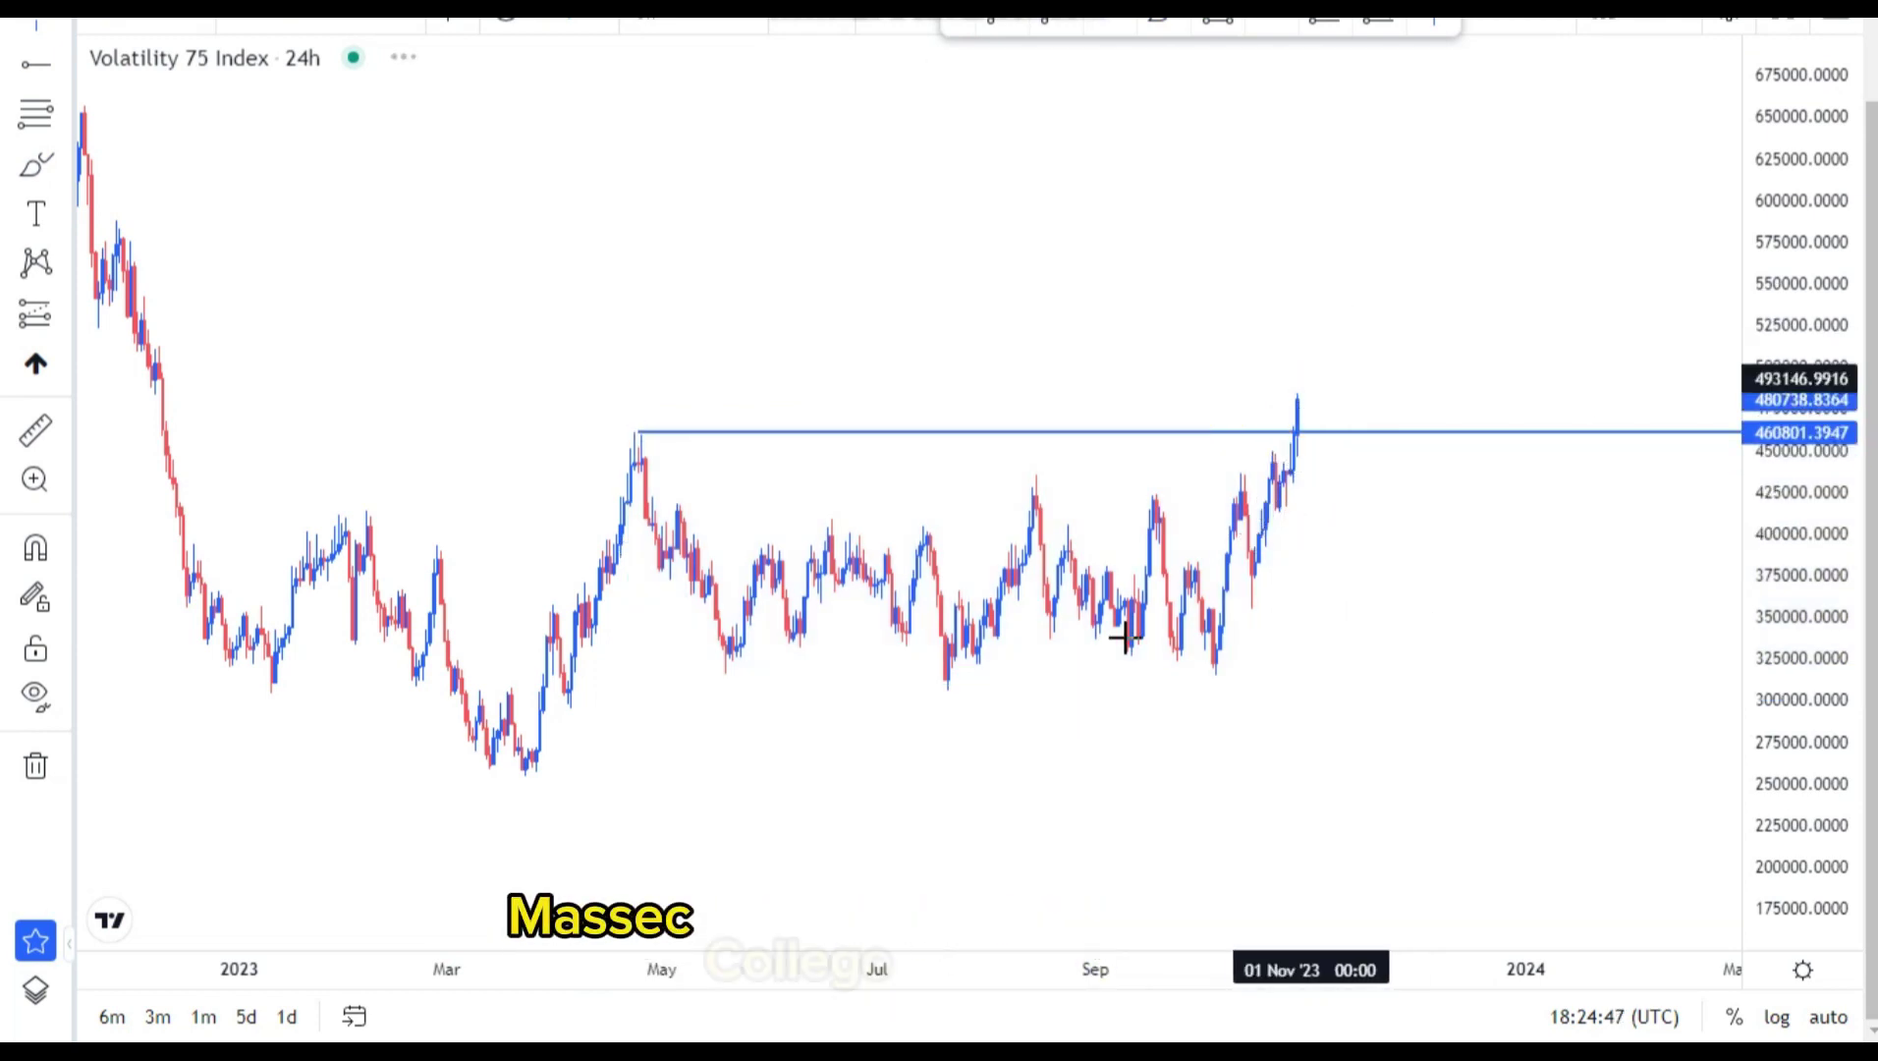
# Draw trend lines from the 18 Jun '23 high through the August high, and from the 21 Jul '23 low through the early October low.
pyautogui.scroll(2, 1125, 638)
pyautogui.hotkey('alt', 't')
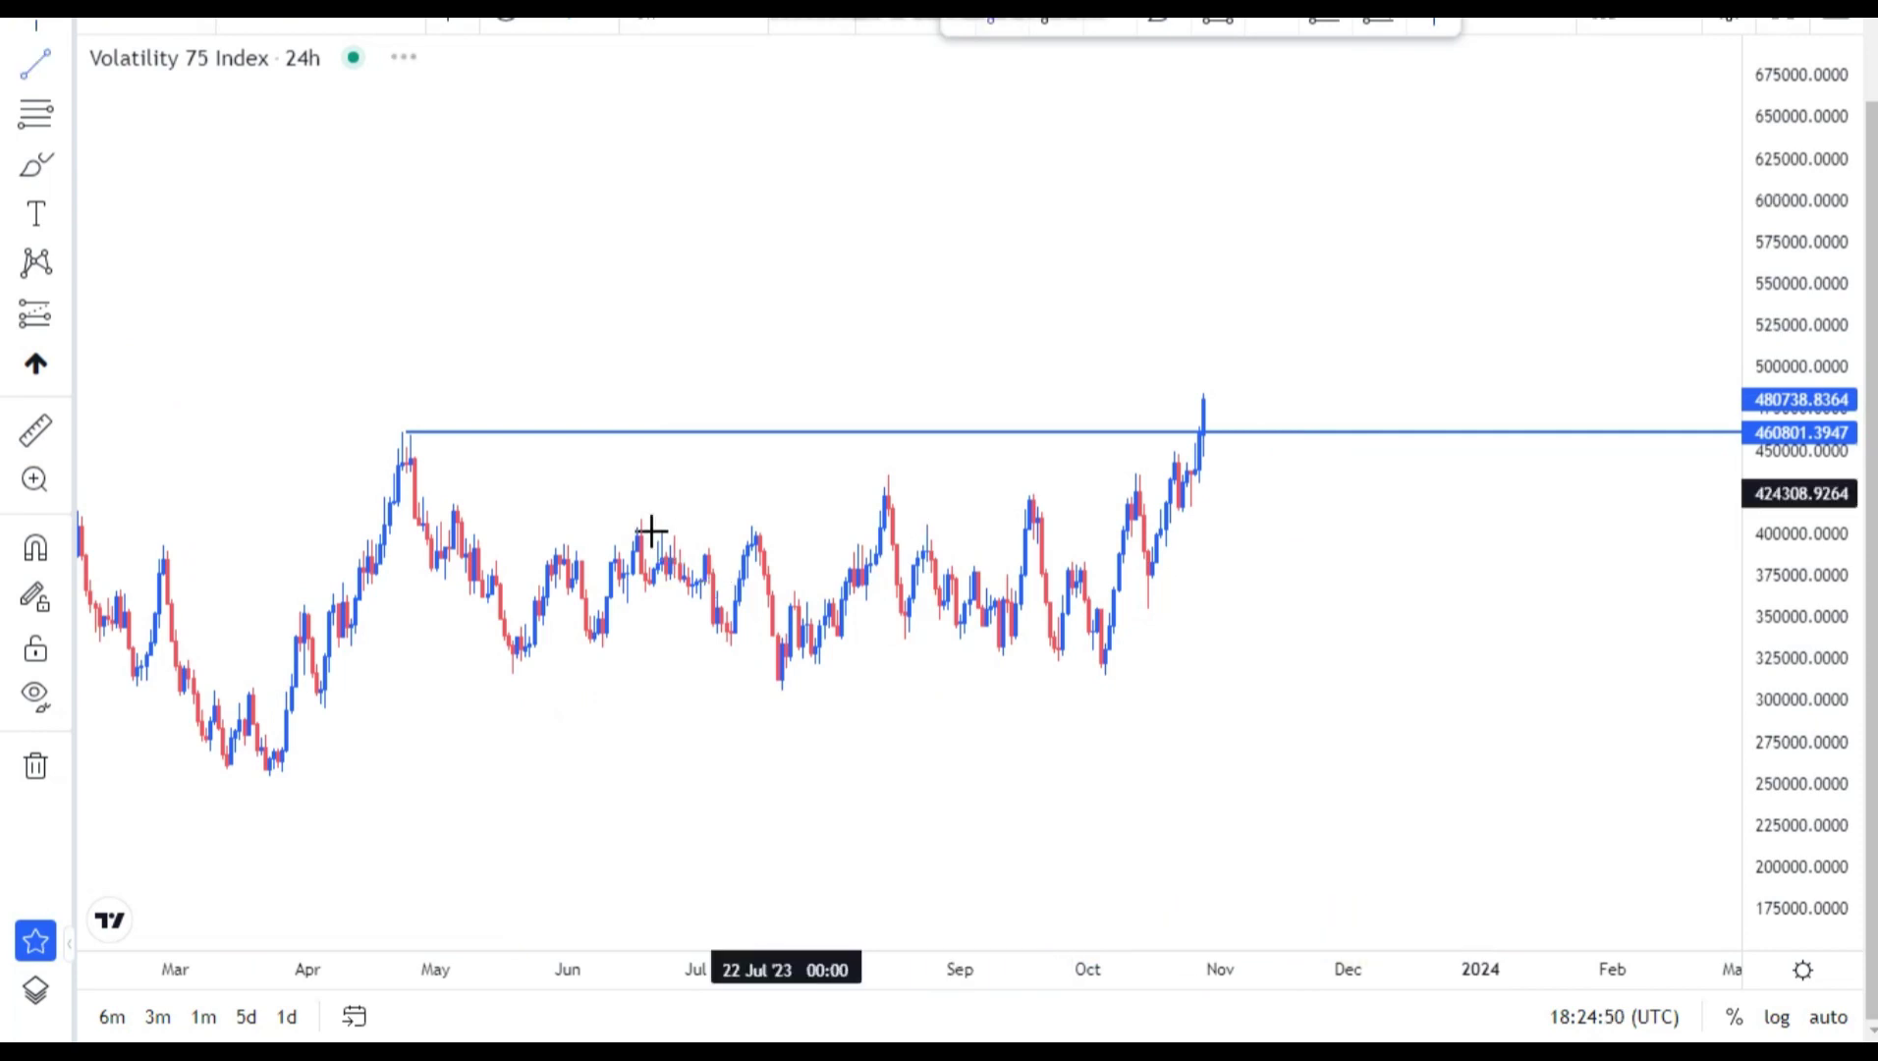
pyautogui.click(640, 521)
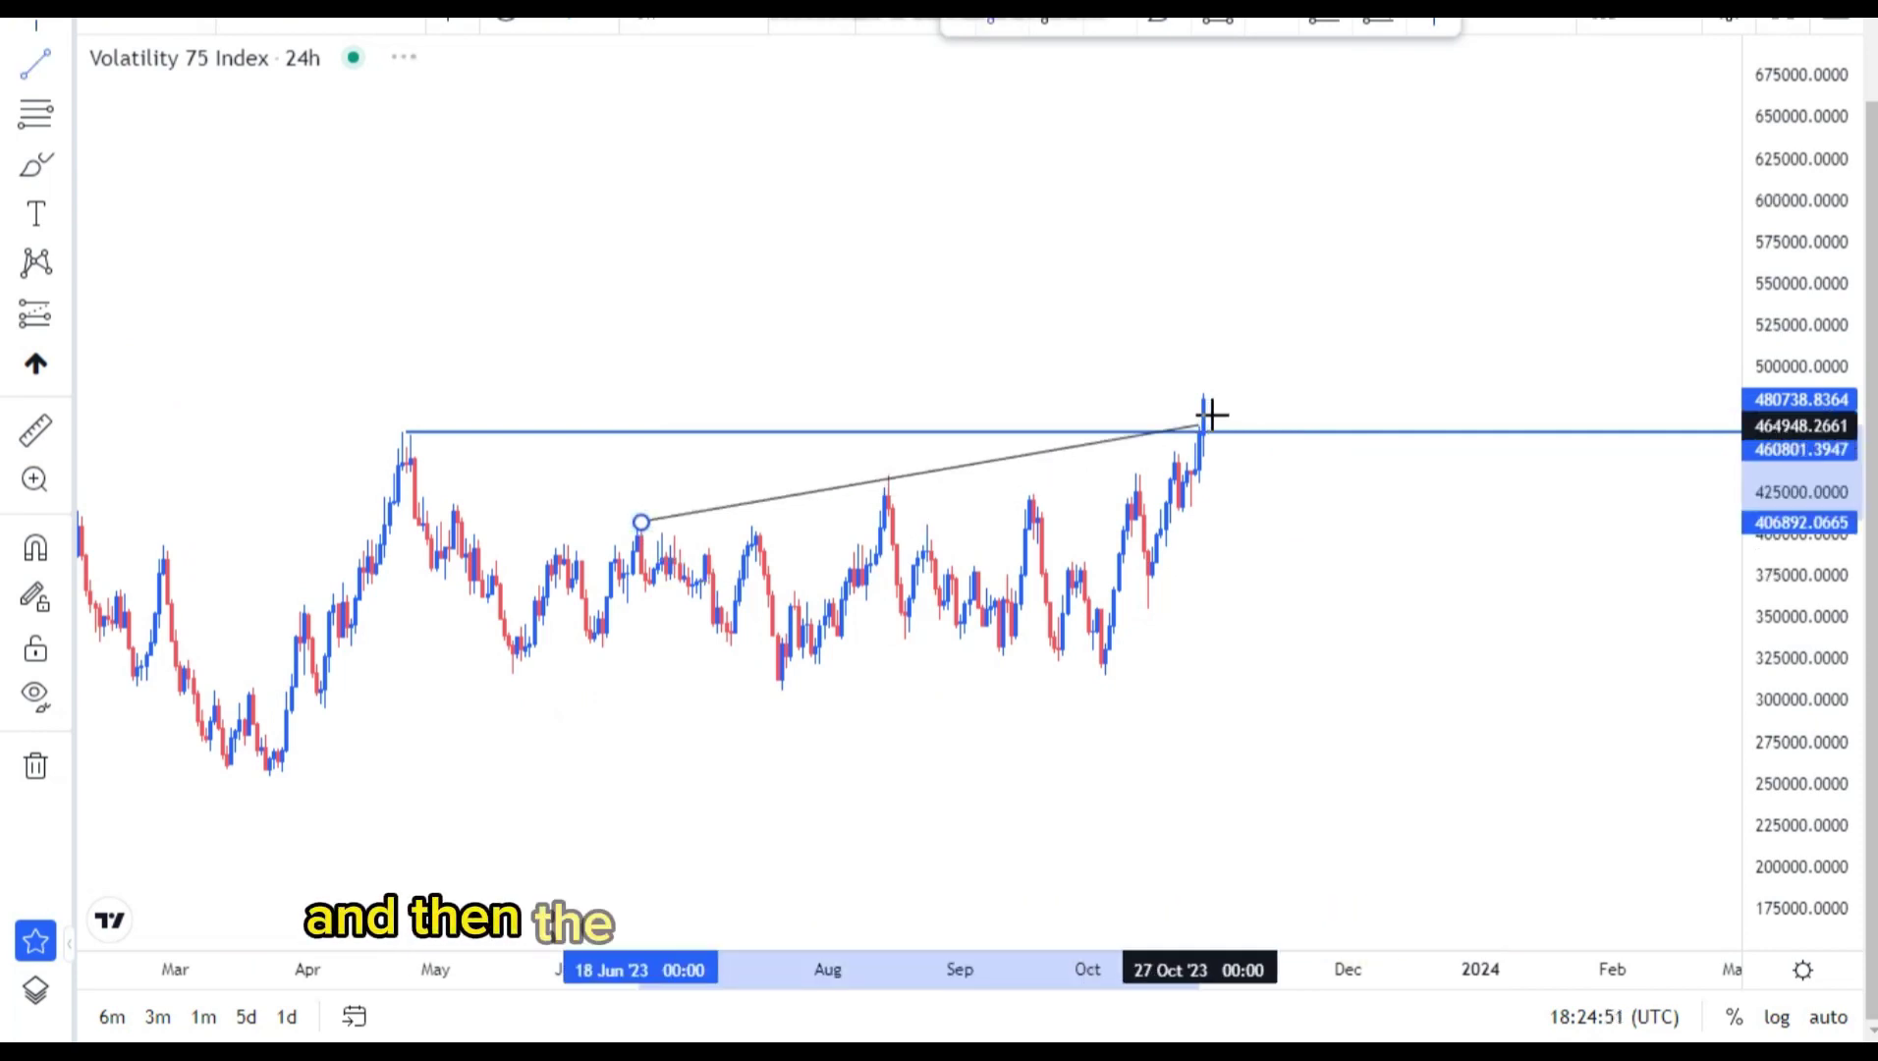
pyautogui.click(796, 549)
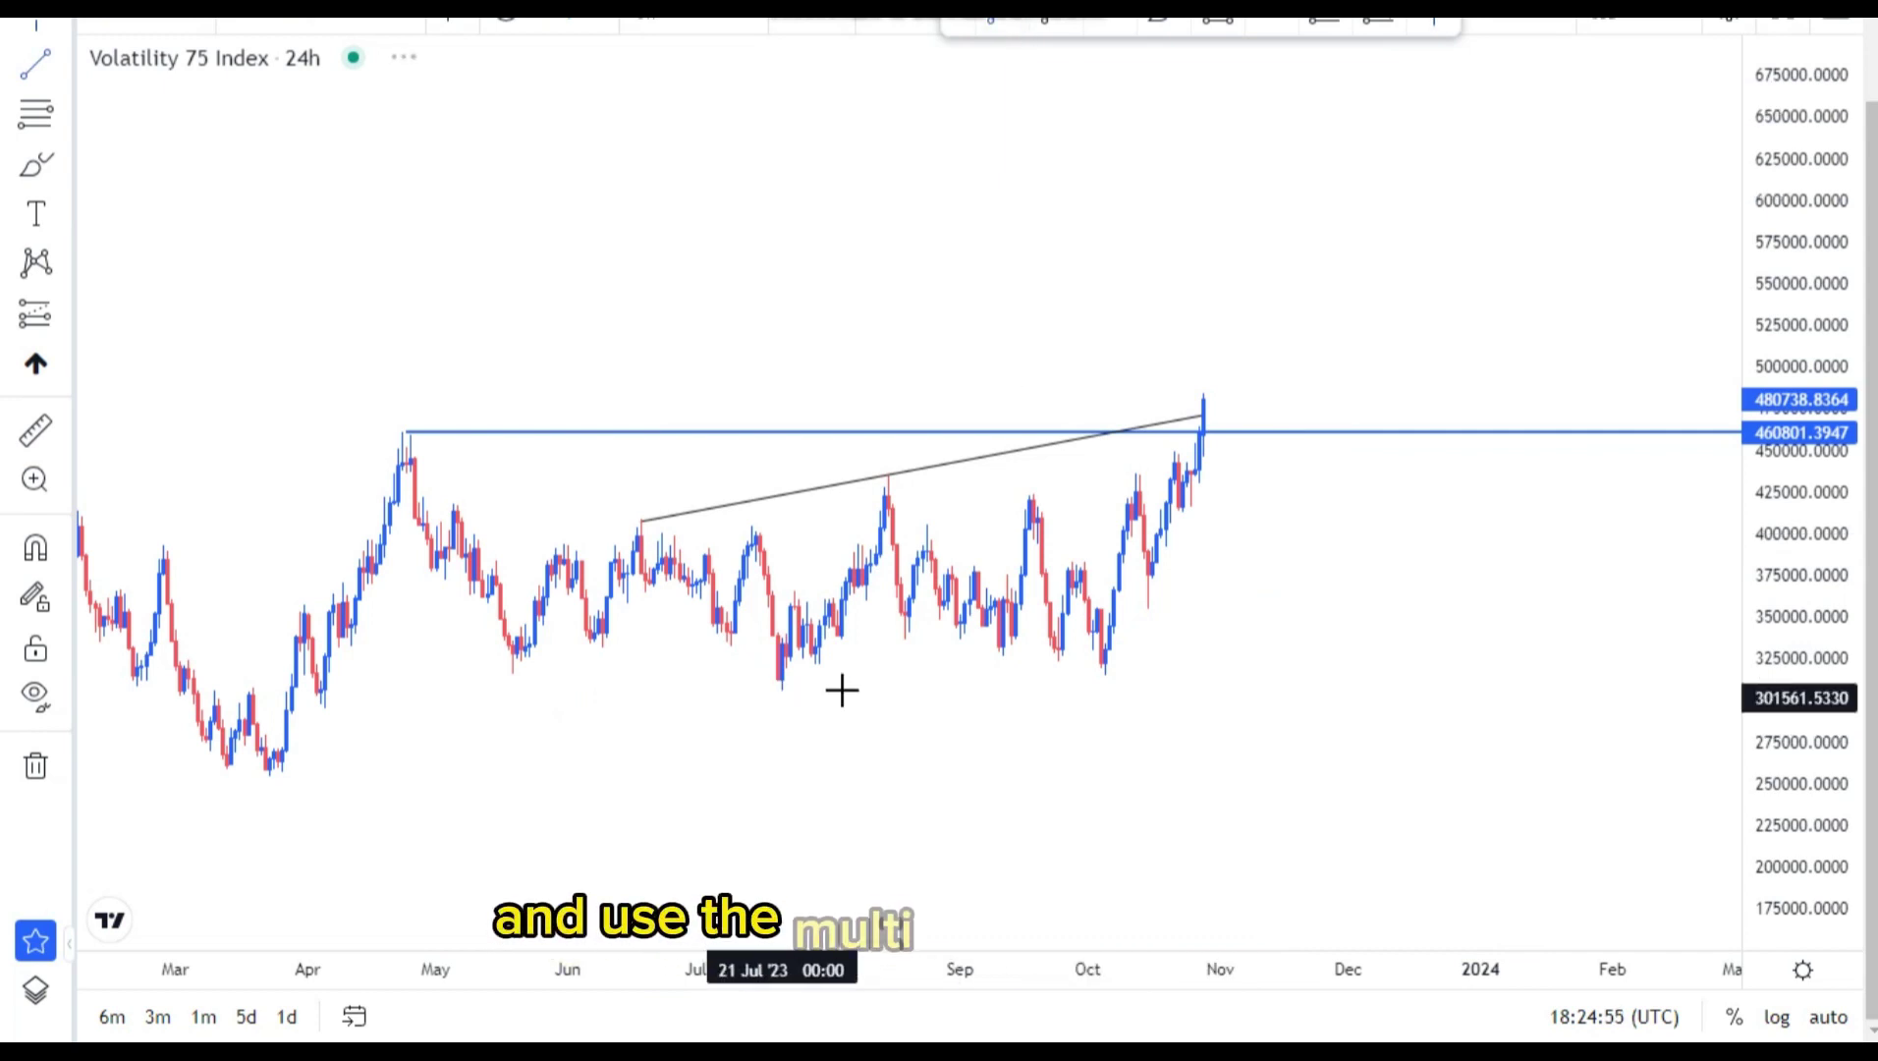
pyautogui.click(1216, 559)
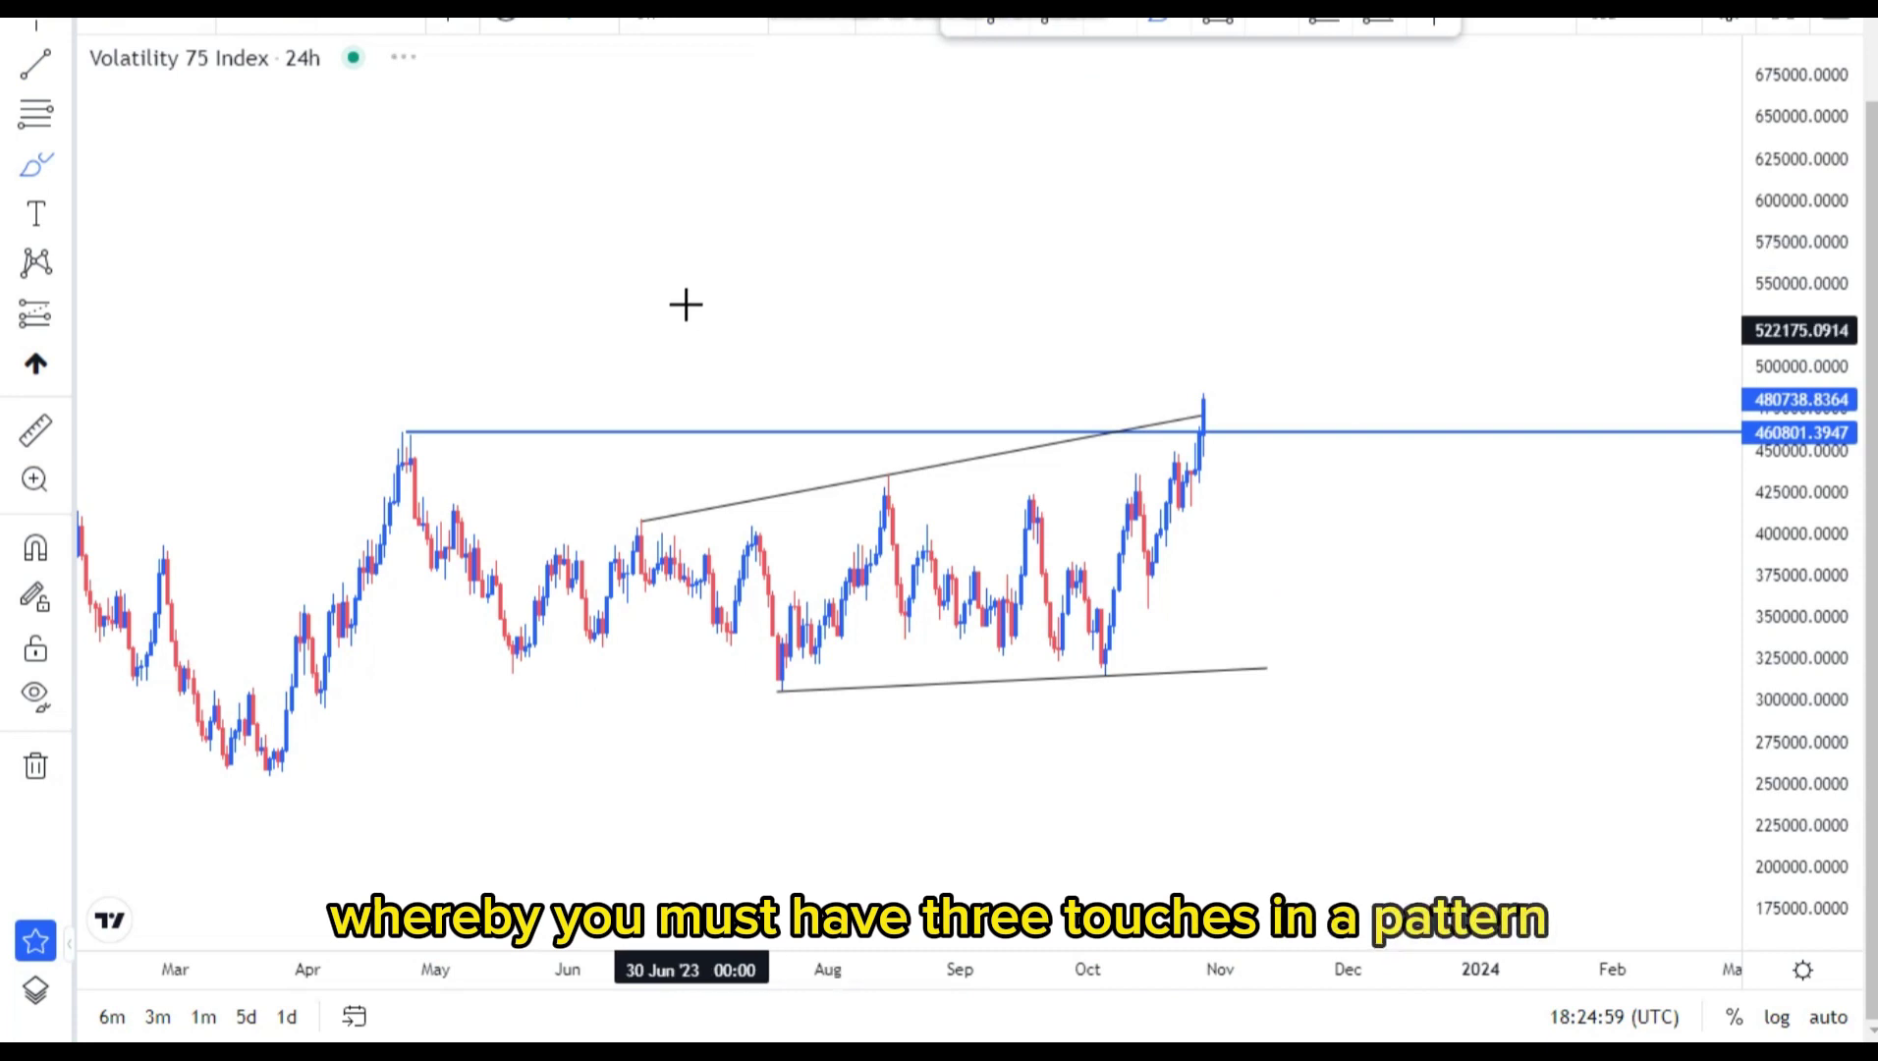
# Brush an example expanding pattern above the candles, with a rising upper line, a flat lower line and a zigzag between them.
pyautogui.click(694, 301)
pyautogui.click(1046, 235)
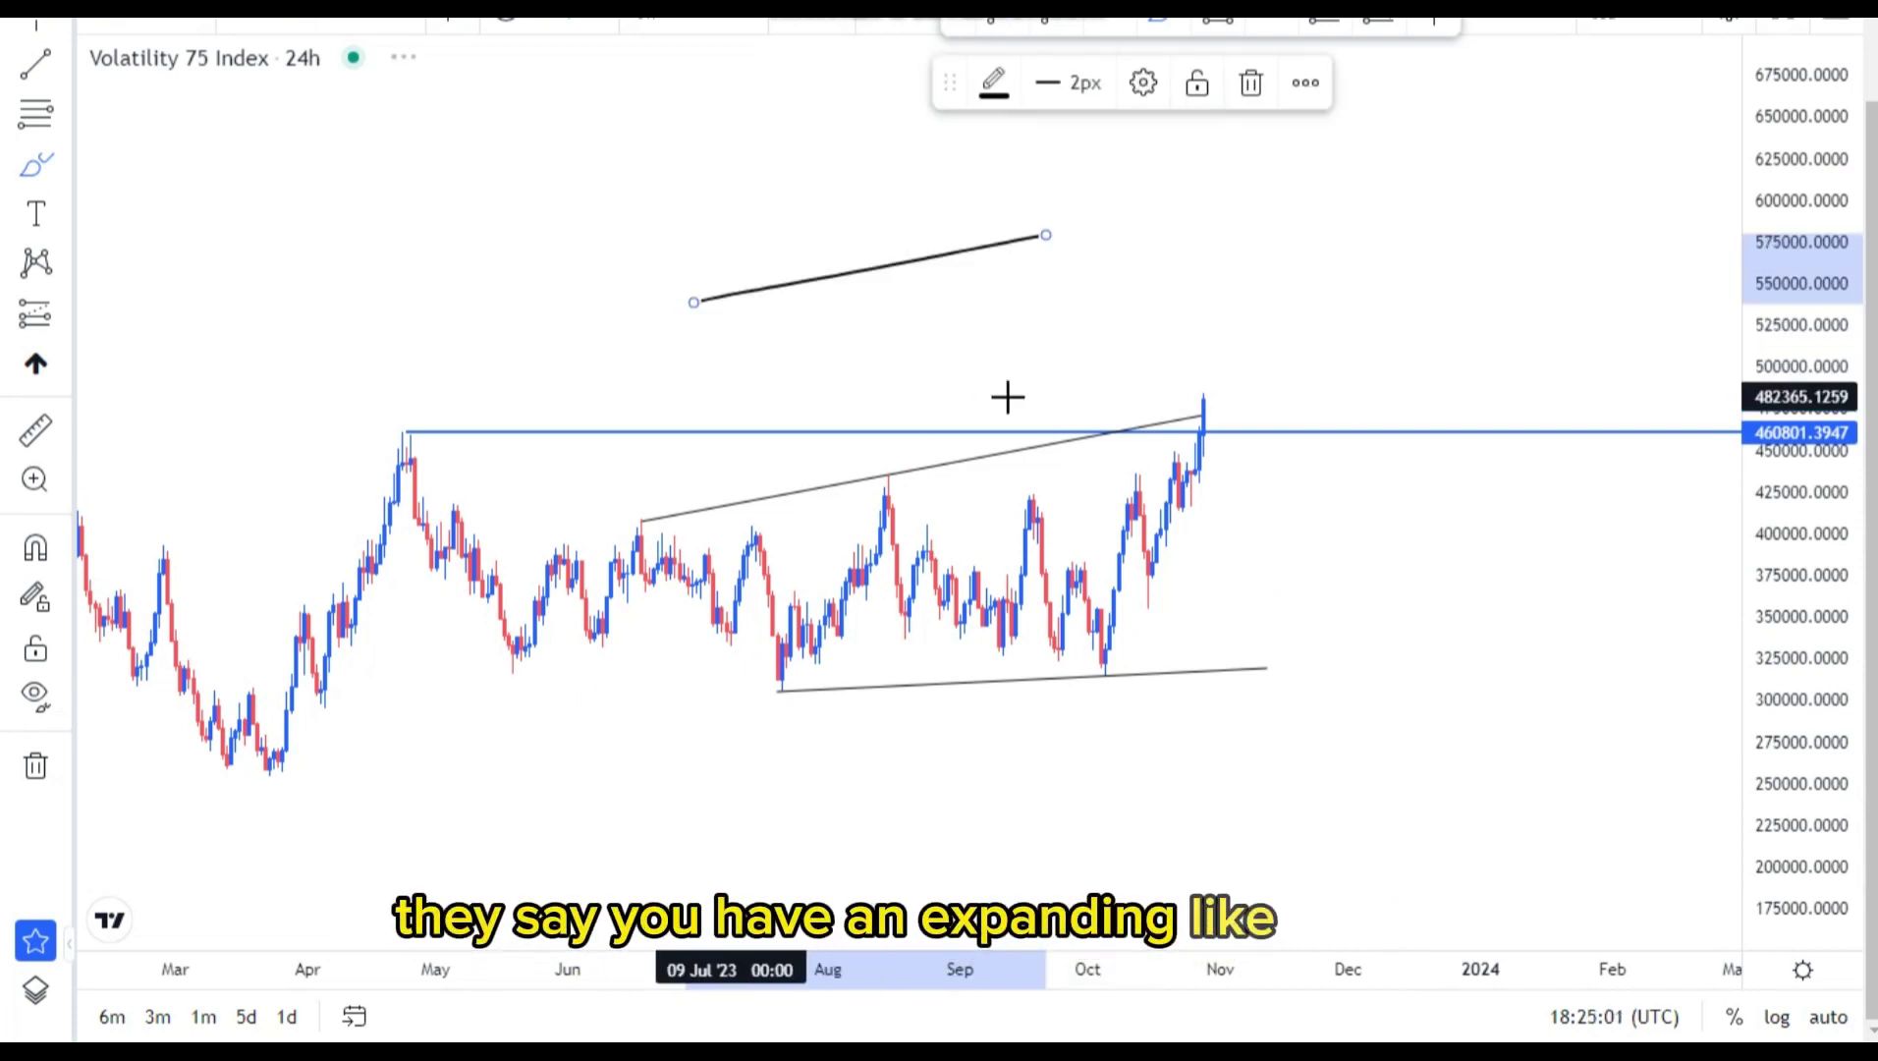
pyautogui.moveTo(736, 397)
pyautogui.mouseDown()
pyautogui.moveTo(1008, 397)
pyautogui.moveTo(774, 278)
pyautogui.mouseUp()
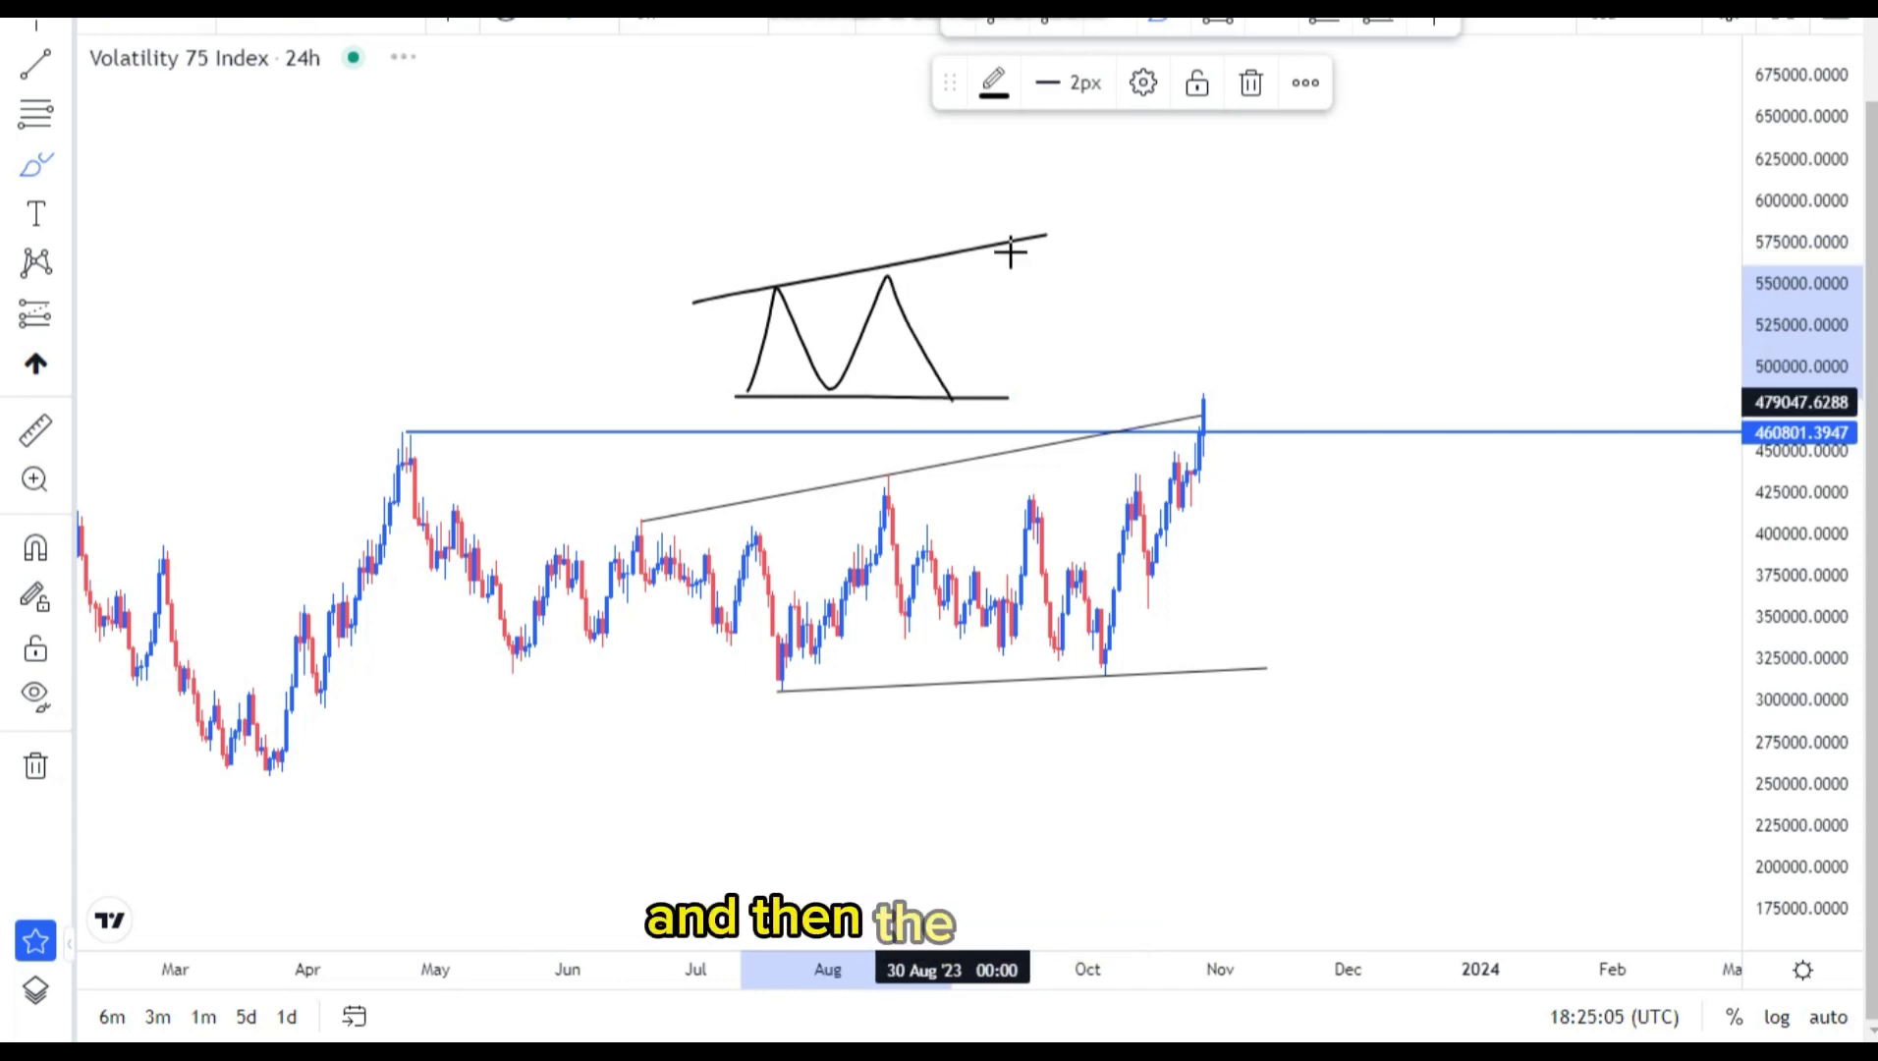
# Delete the zigzag and both boundary lines of the brushed example pattern.
pyautogui.click(1251, 85)
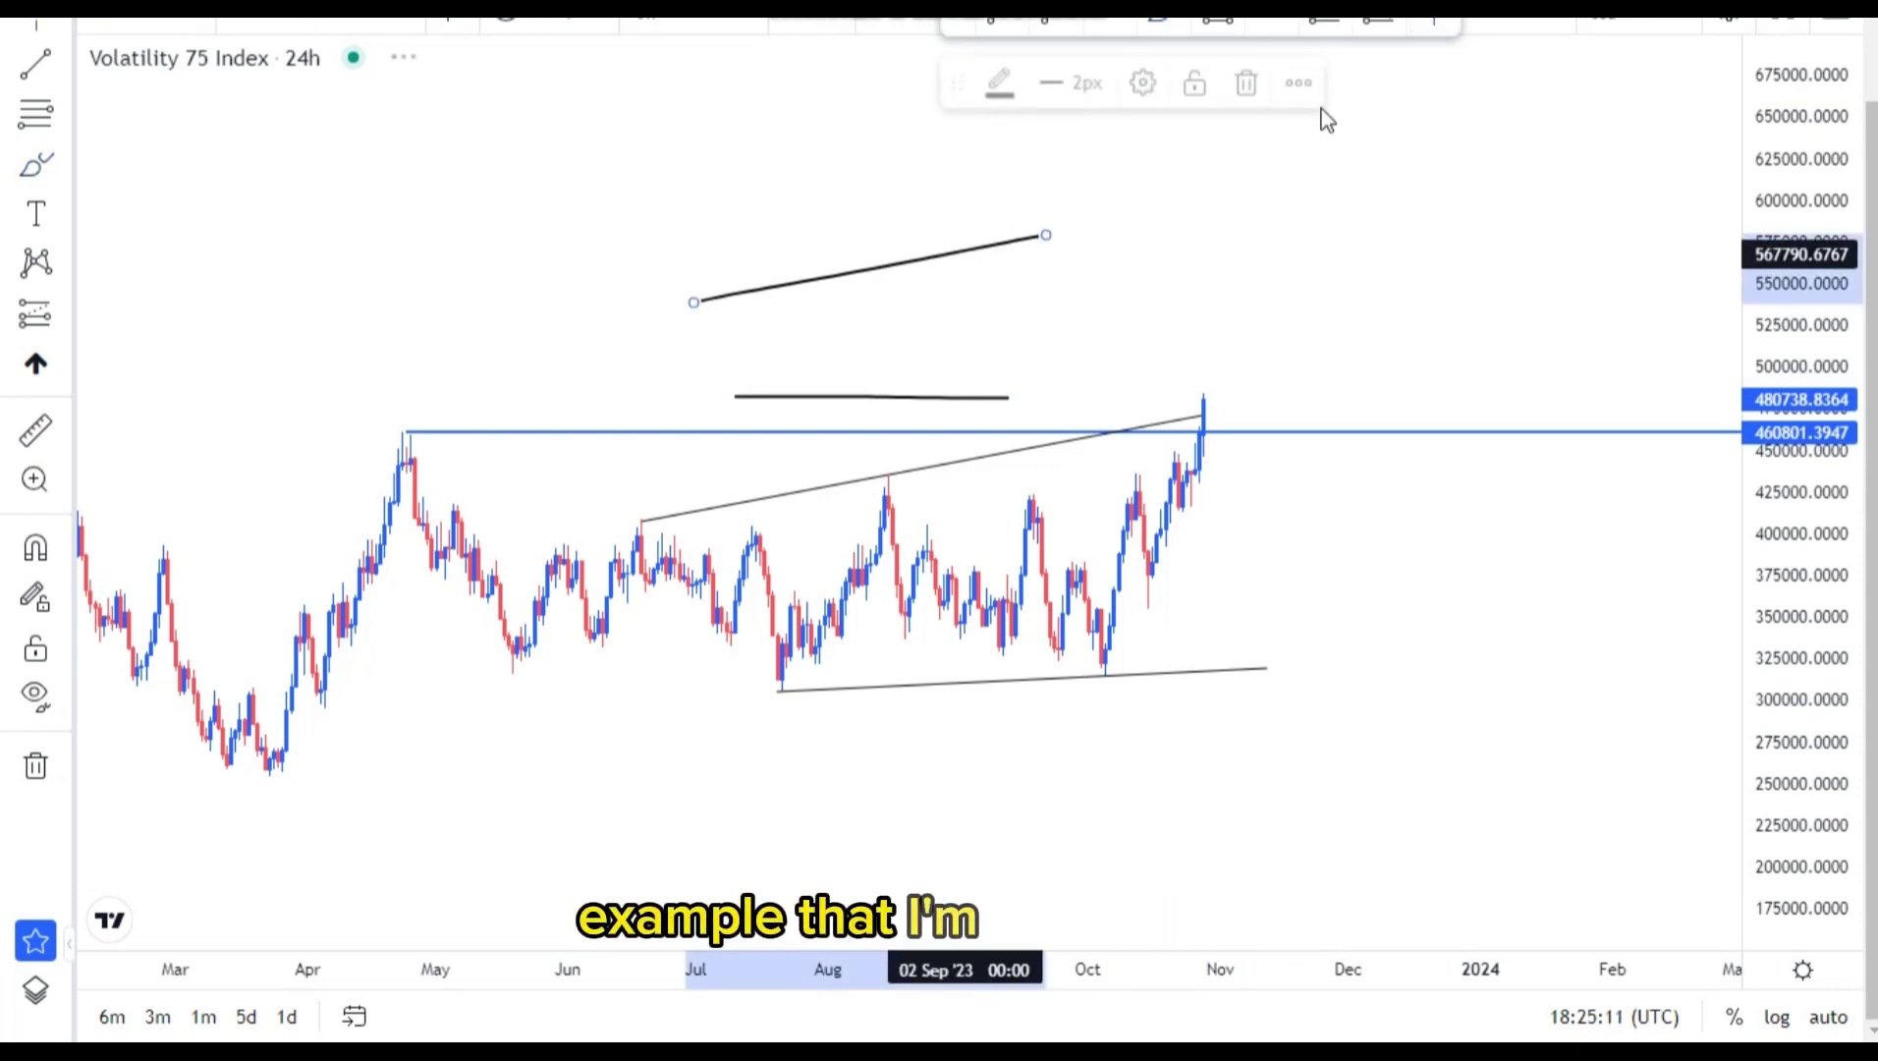
pyautogui.click(1252, 89)
pyautogui.click(989, 398)
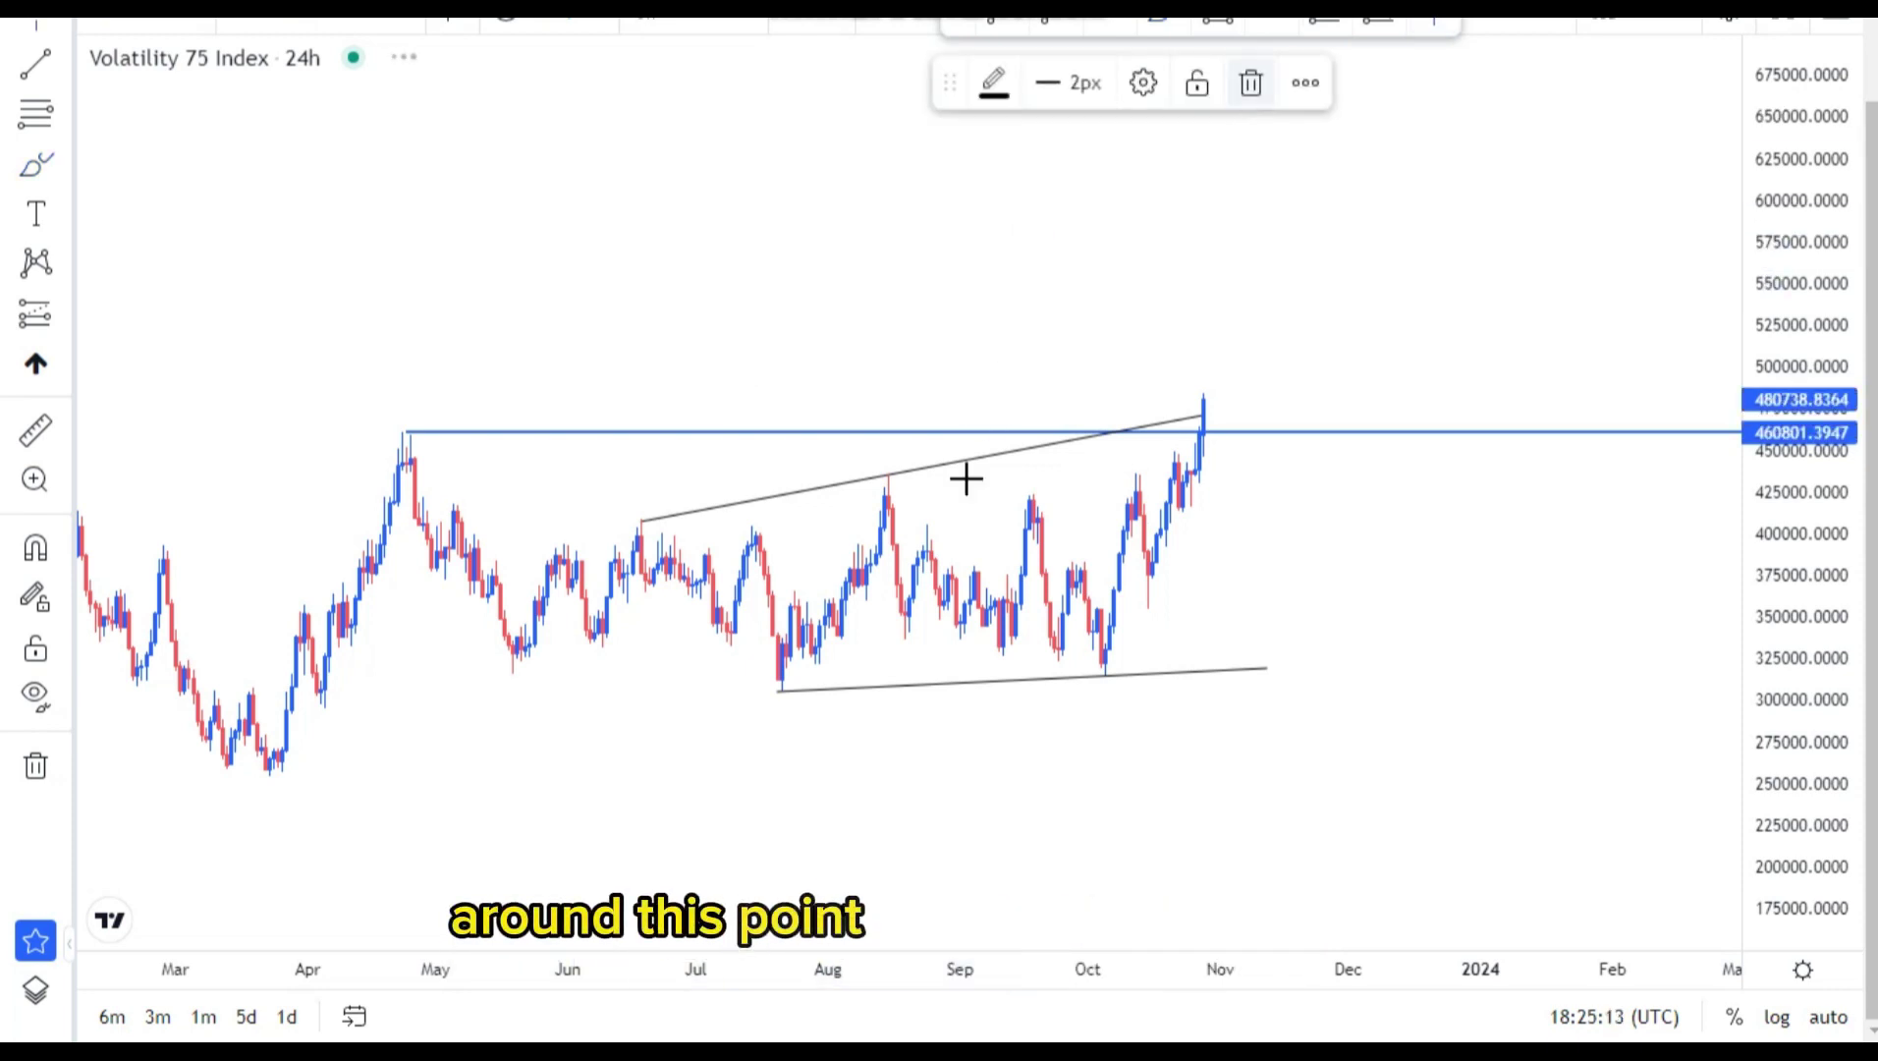
# Brush circles around the June, August and late October 2023 touches on the upper trend line.
pyautogui.click(1157, 24)
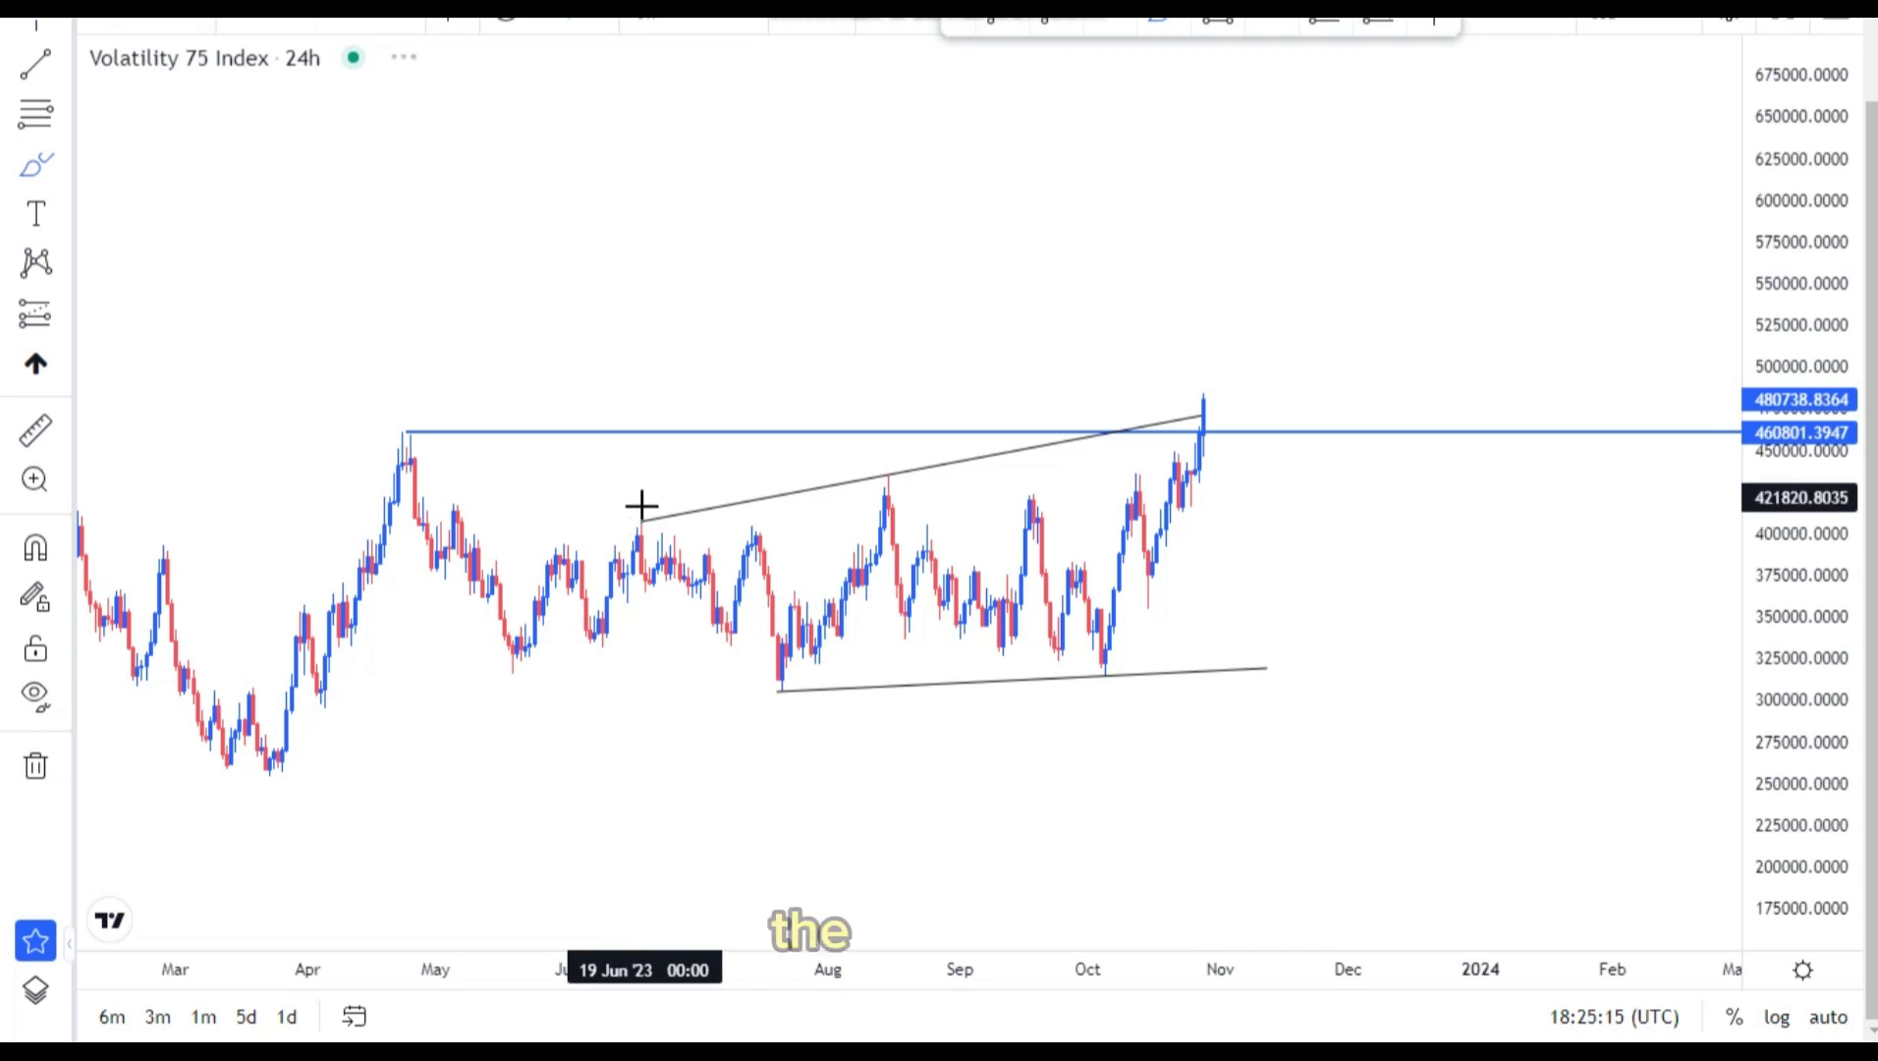
pyautogui.click(842, 483)
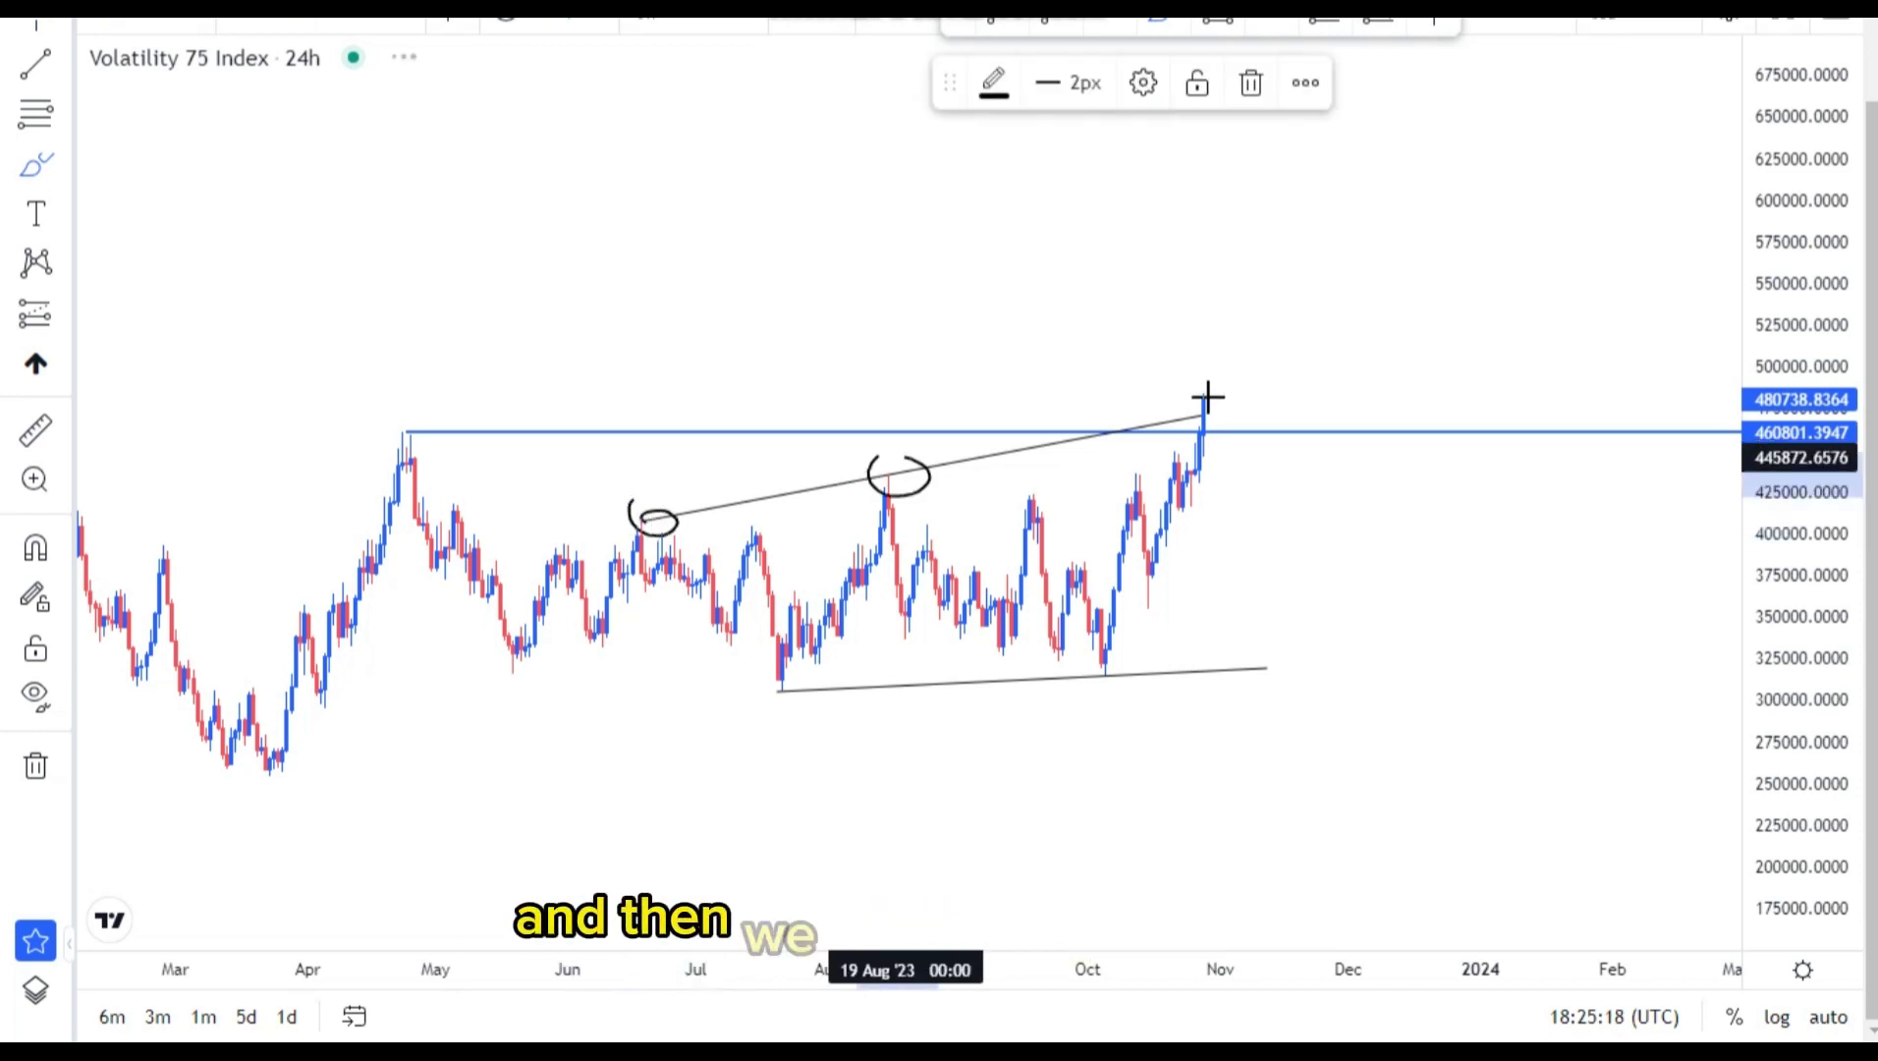
pyautogui.moveTo(1206, 391); pyautogui.dragTo(1218, 403)
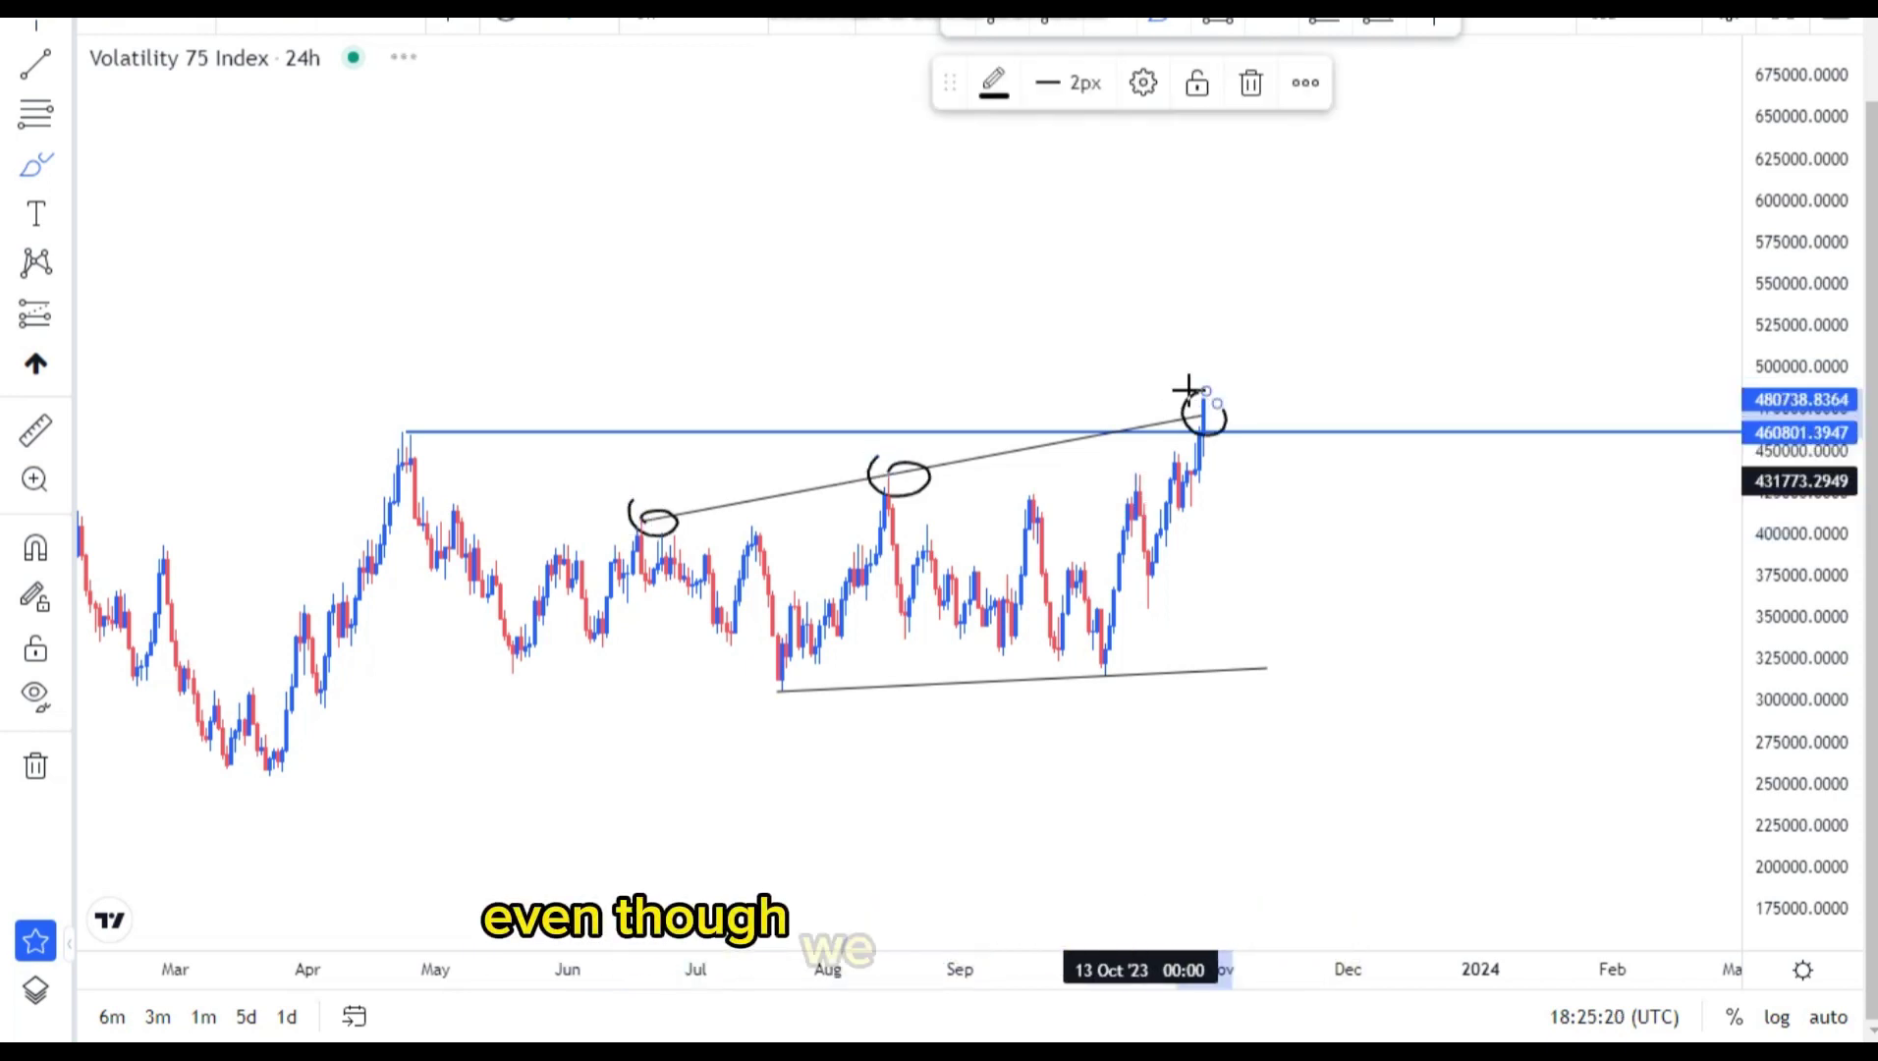
# Replace the late October circle with a mark around the latest candle's top, and delete all the brushed touch marks.
pyautogui.press('Delete')
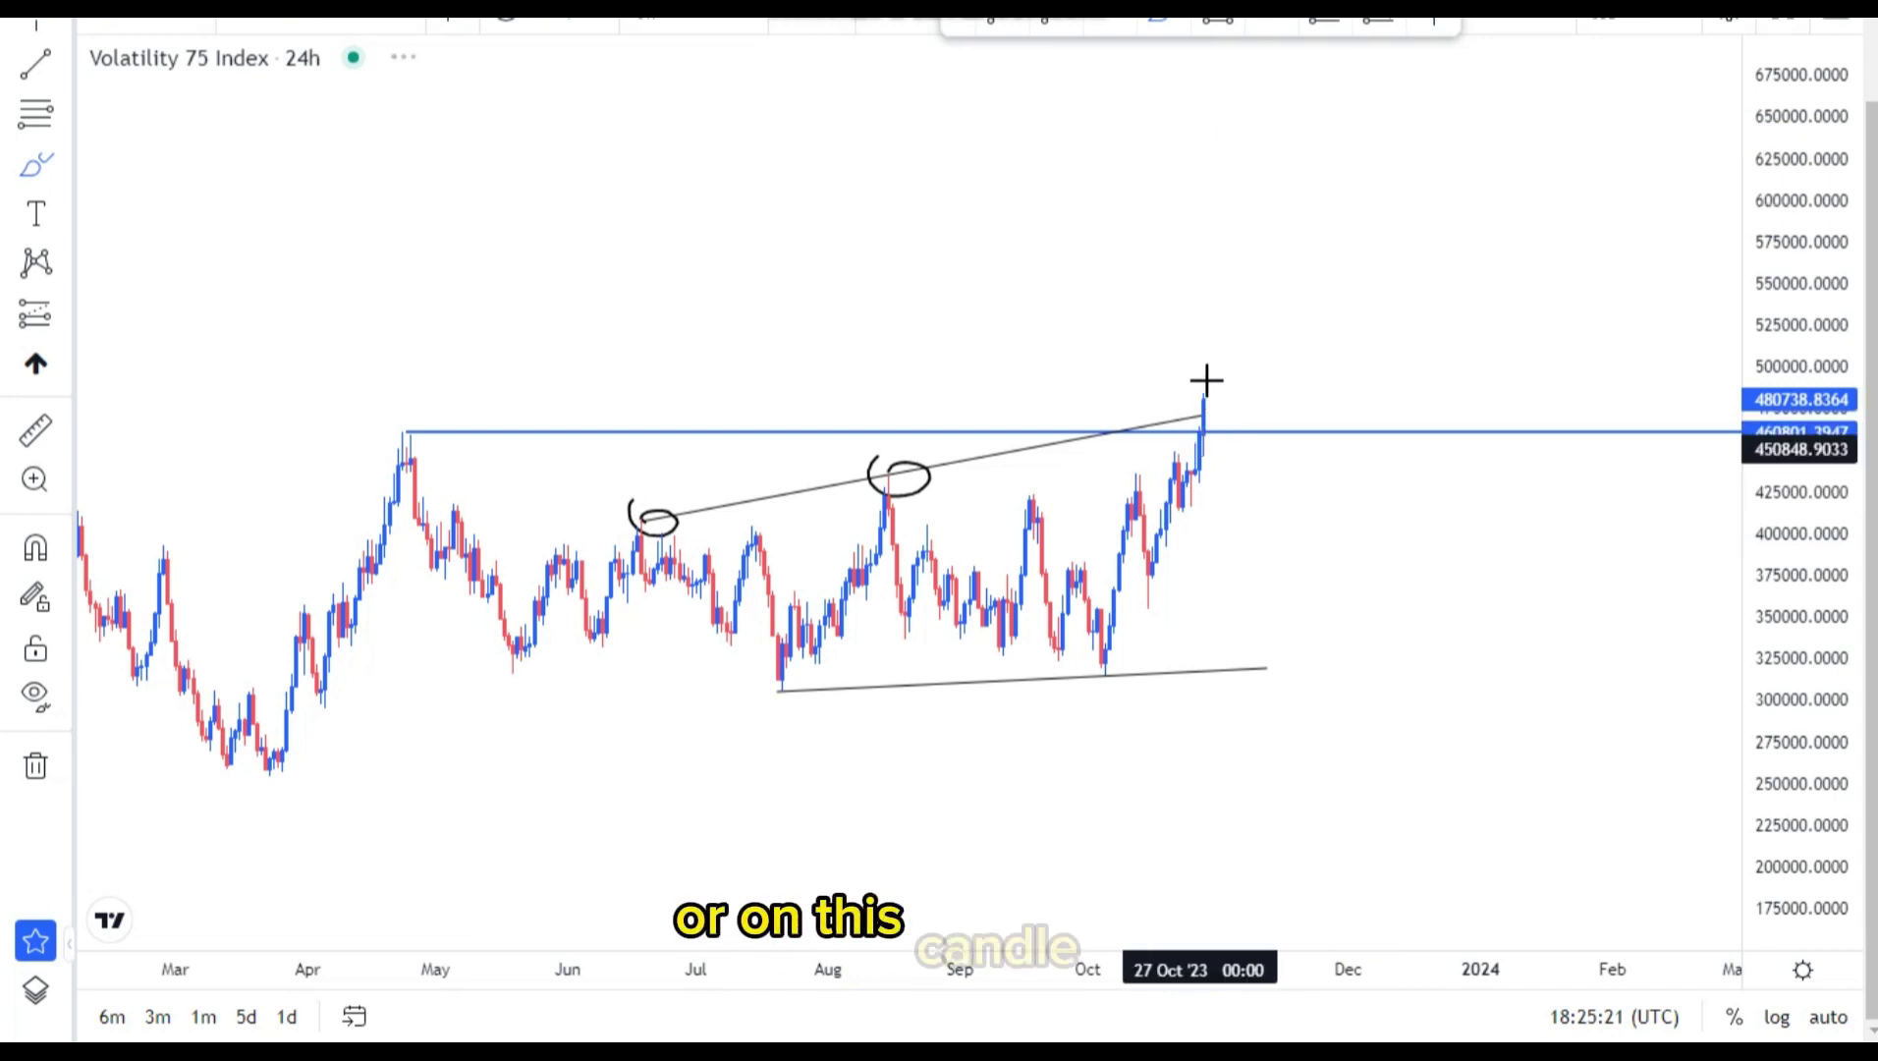
pyautogui.moveTo(1187, 361); pyautogui.dragTo(1204, 386)
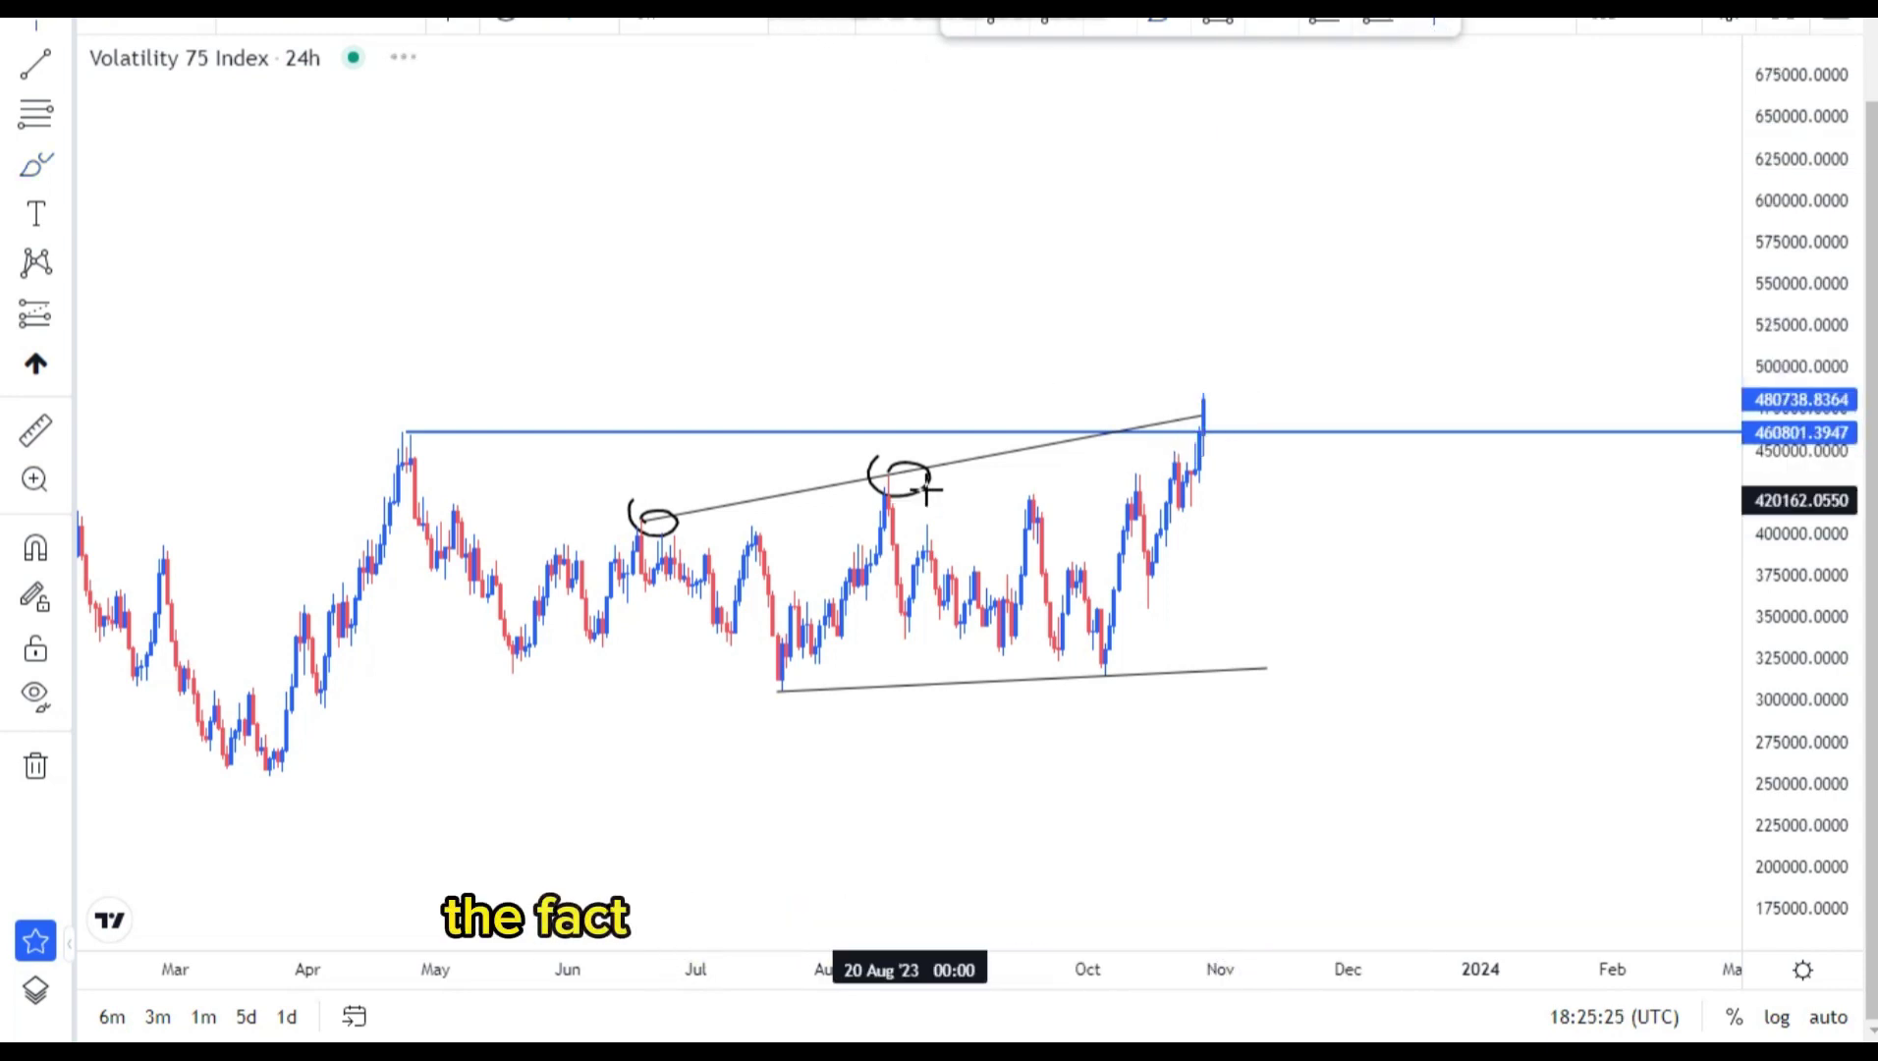
pyautogui.click(1251, 82)
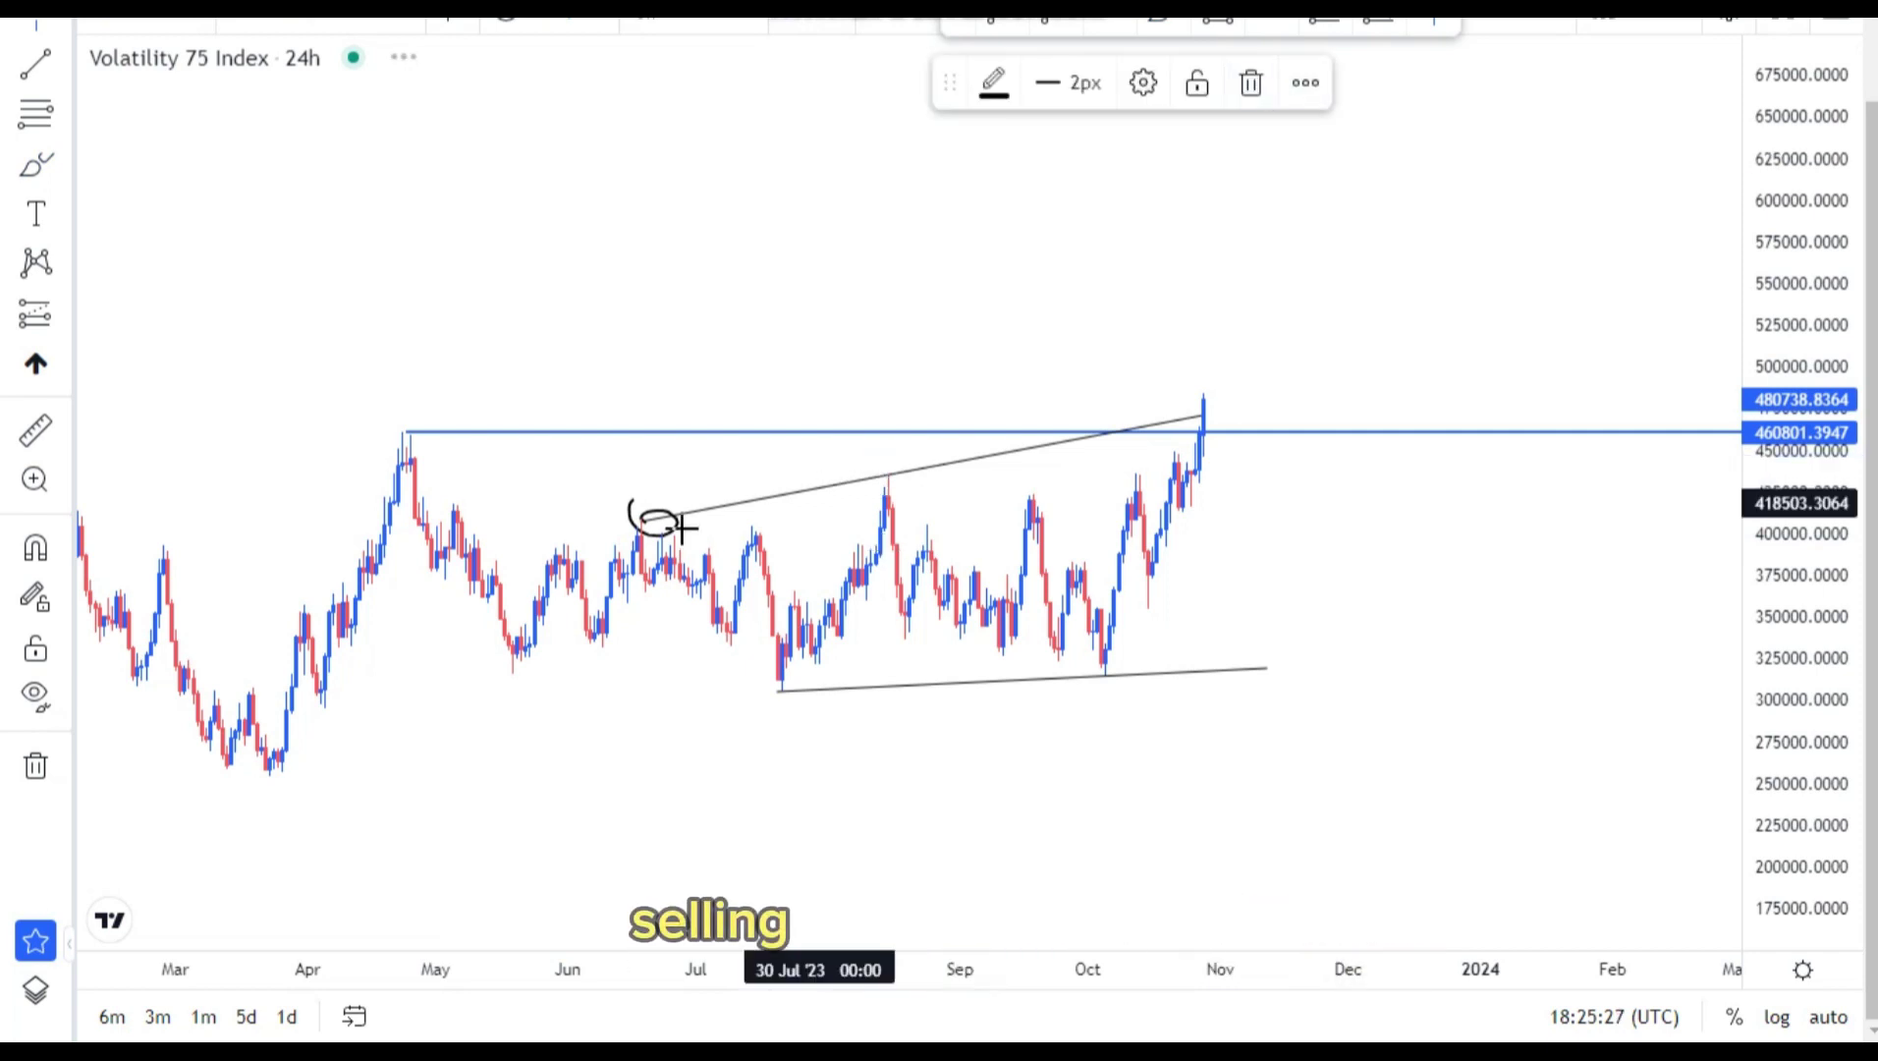
pyautogui.click(1255, 87)
# Examine the expanding pattern and the April 2023 high level against the wider price decline since 2022.
pyautogui.scroll(-5, 1351, 599)
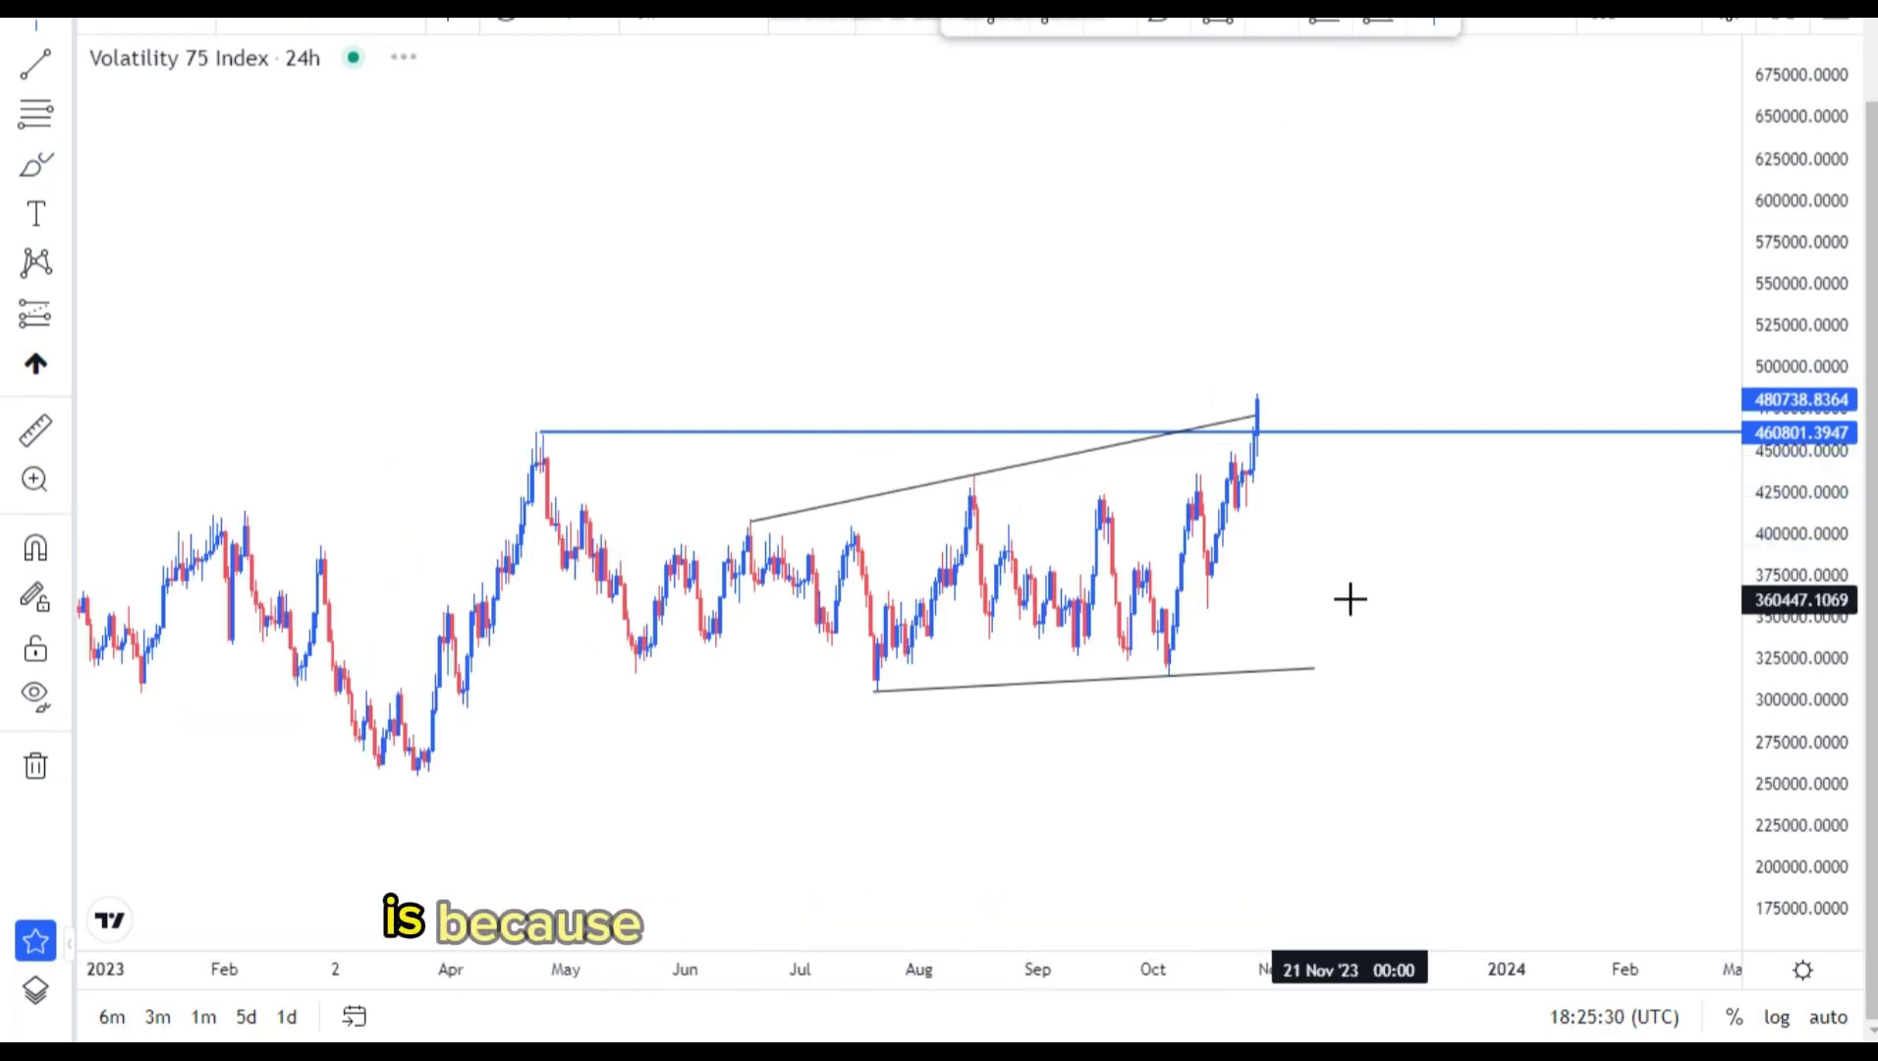
pyautogui.scroll(-8, 1669, 671)
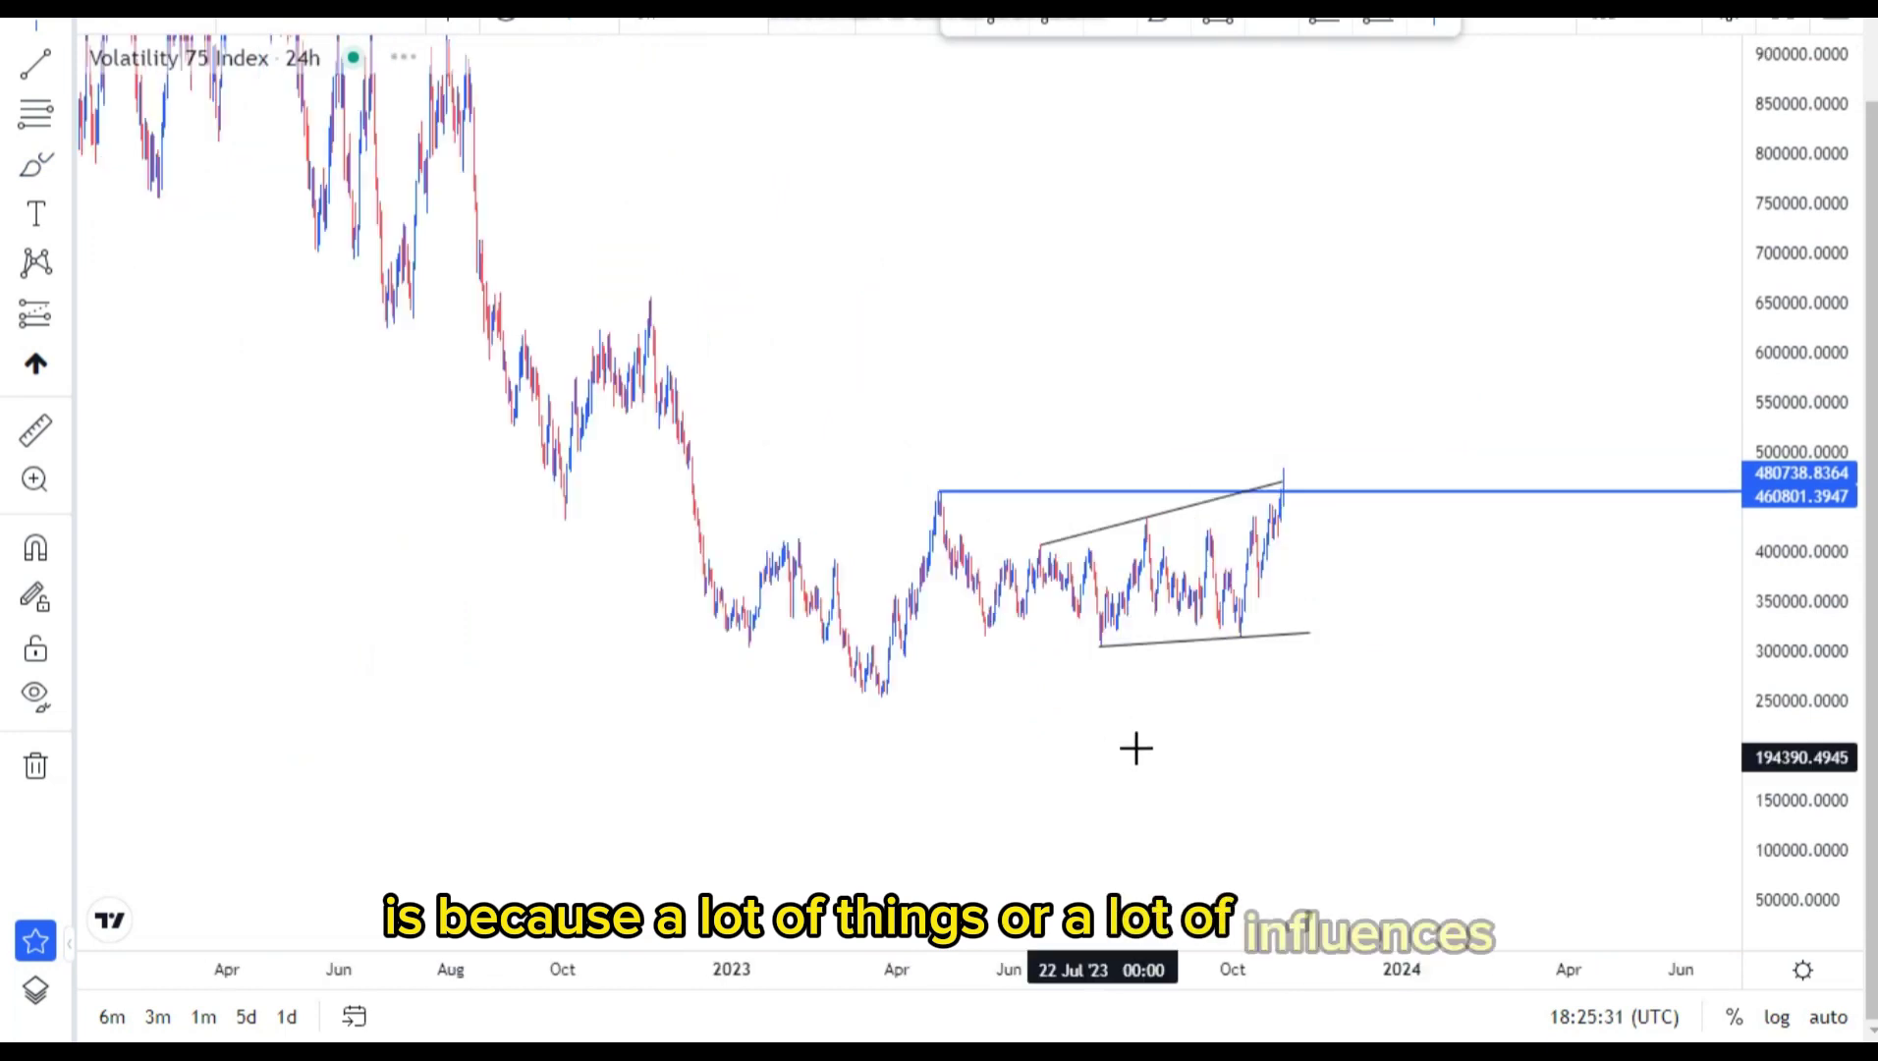
pyautogui.scroll(-2, 1670, 611)
pyautogui.scroll(4, 1245, 797)
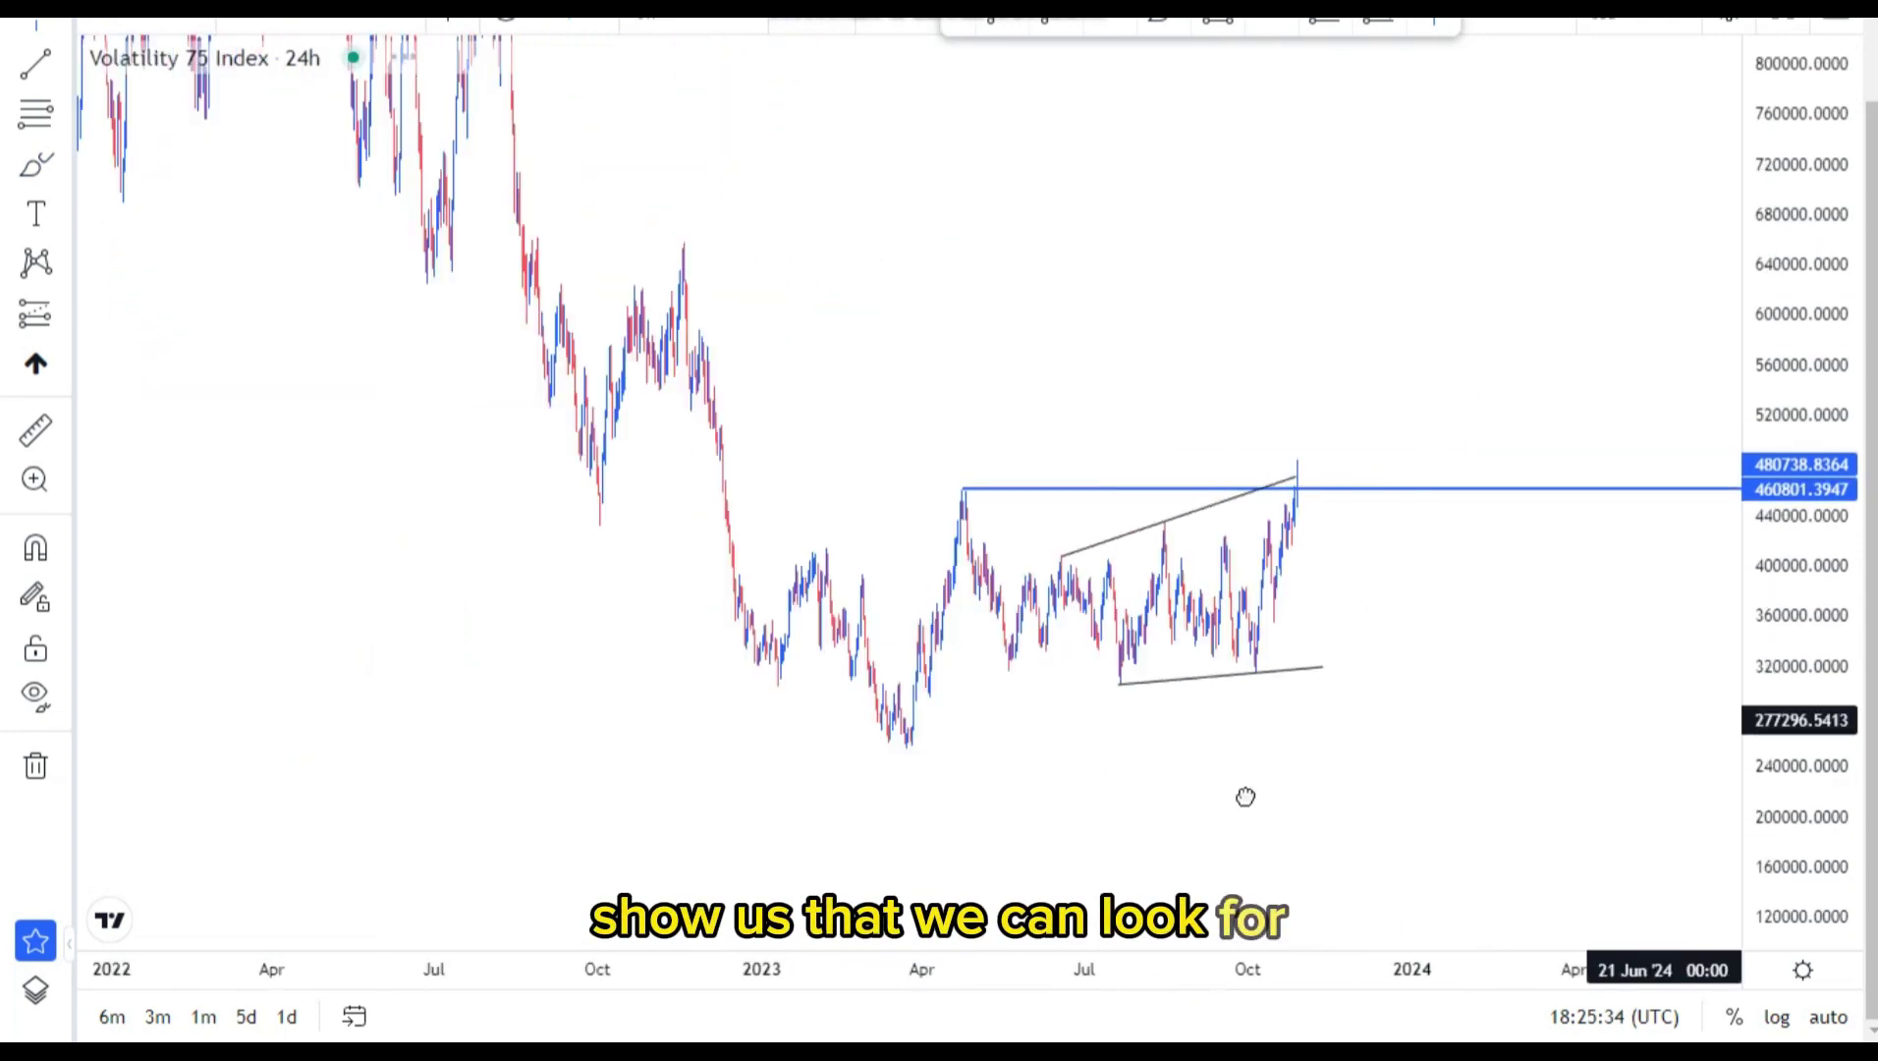
pyautogui.scroll(6, 1254, 805)
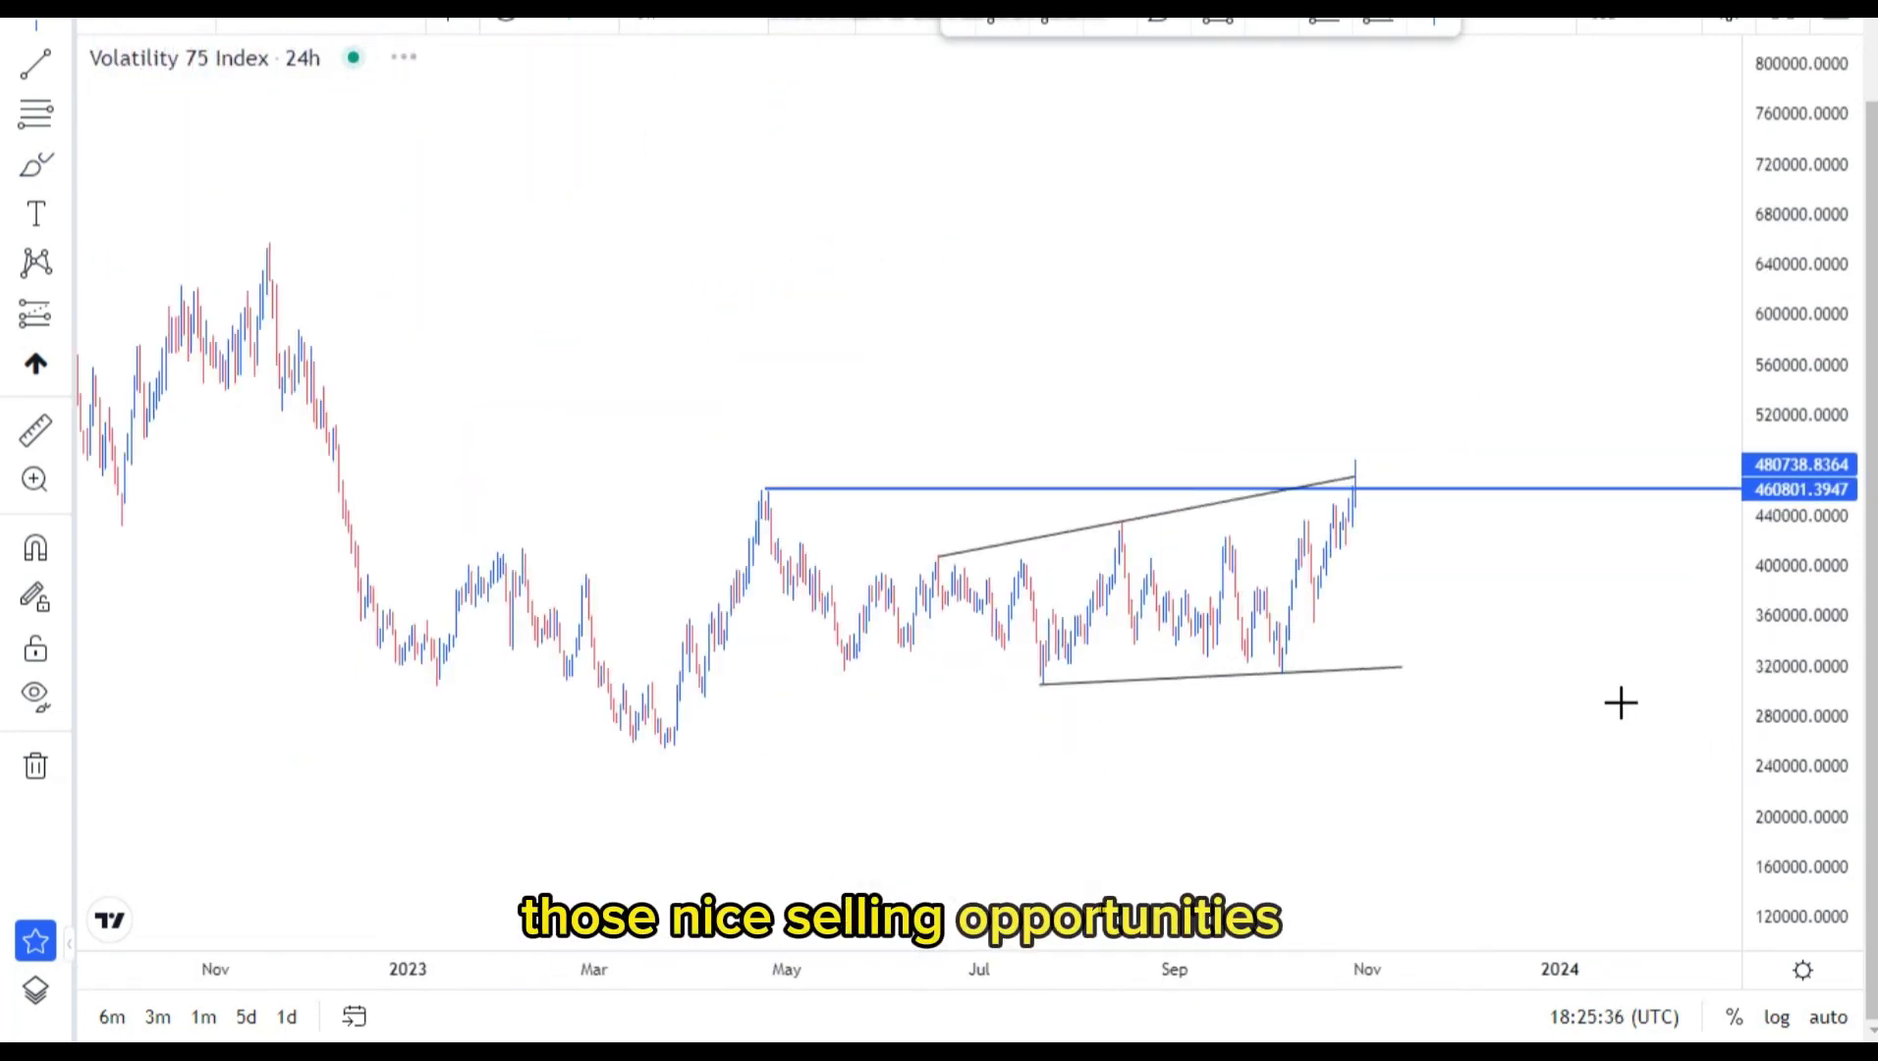
pyautogui.scroll(2, 492, 420)
pyautogui.moveTo(506, 411); pyautogui.dragTo(843, 369)
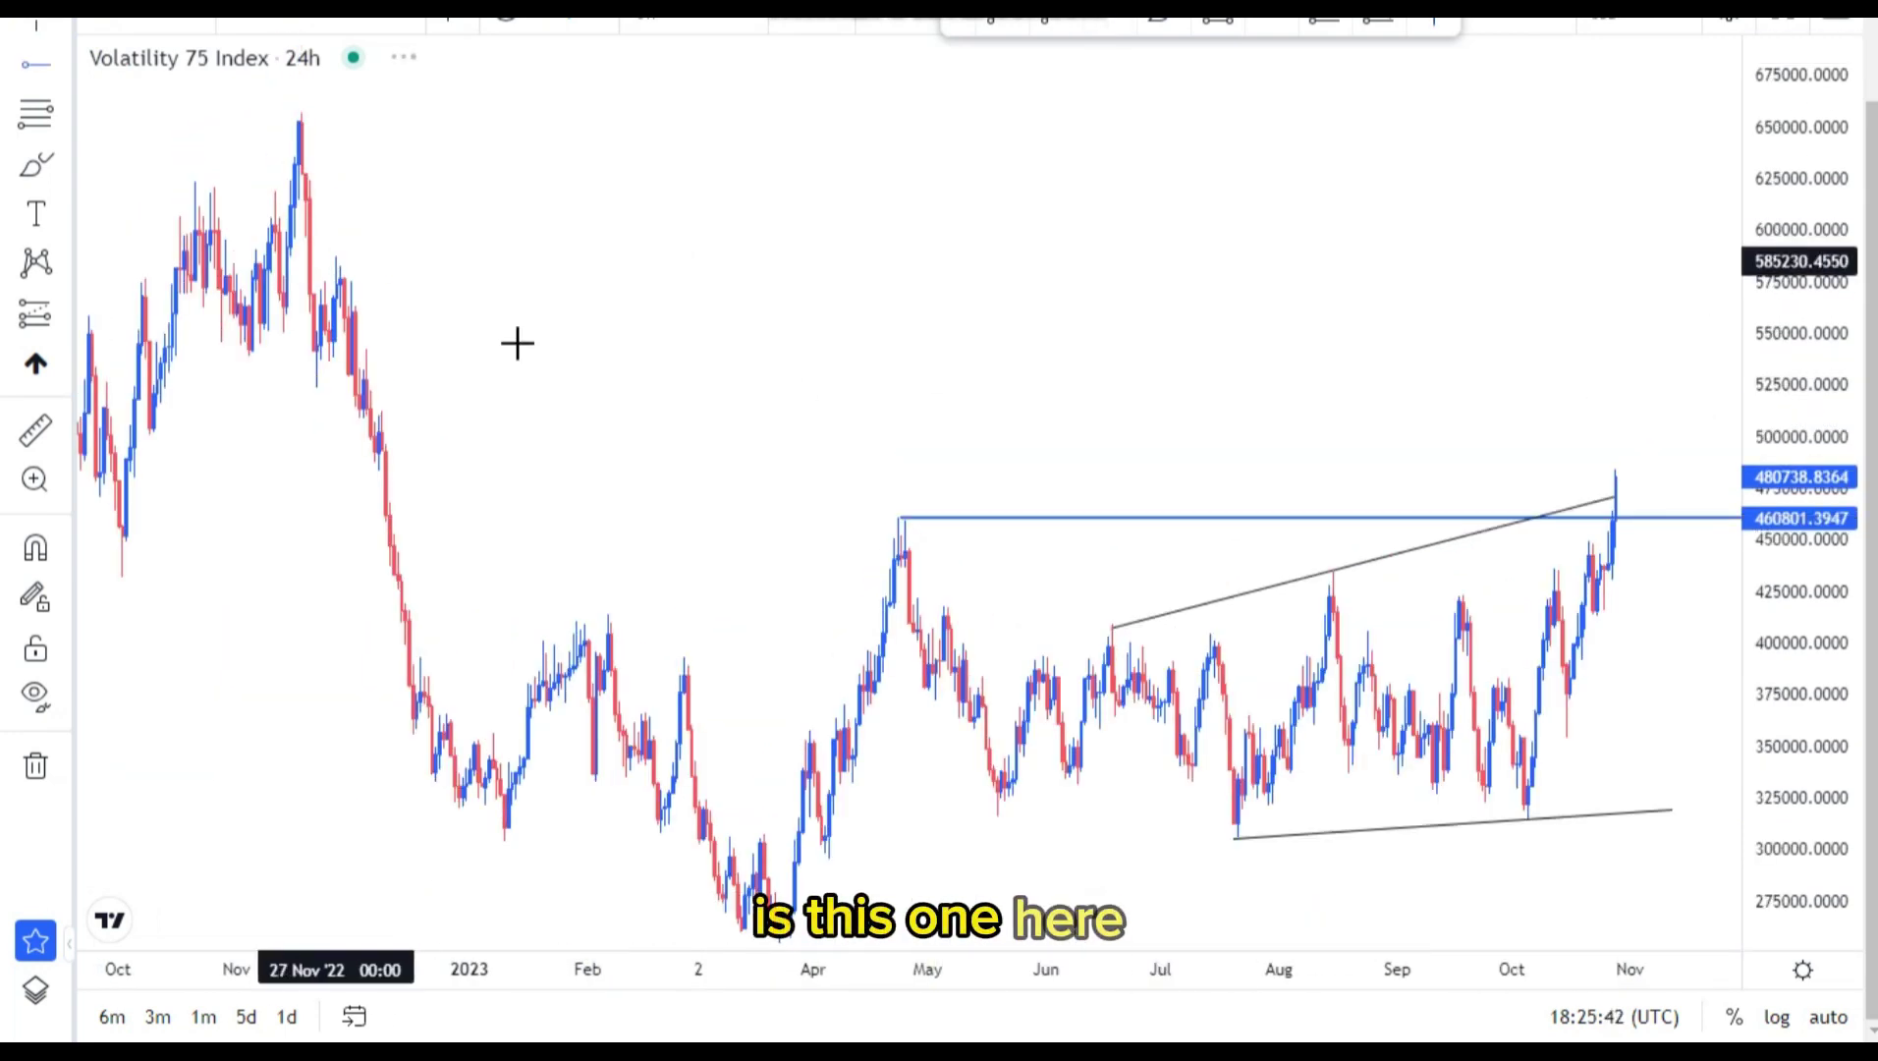
# Place a horizontal ray at the late November 2022 high, at about 585230.
pyautogui.click(335, 261)
pyautogui.moveTo(544, 349); pyautogui.dragTo(458, 327)
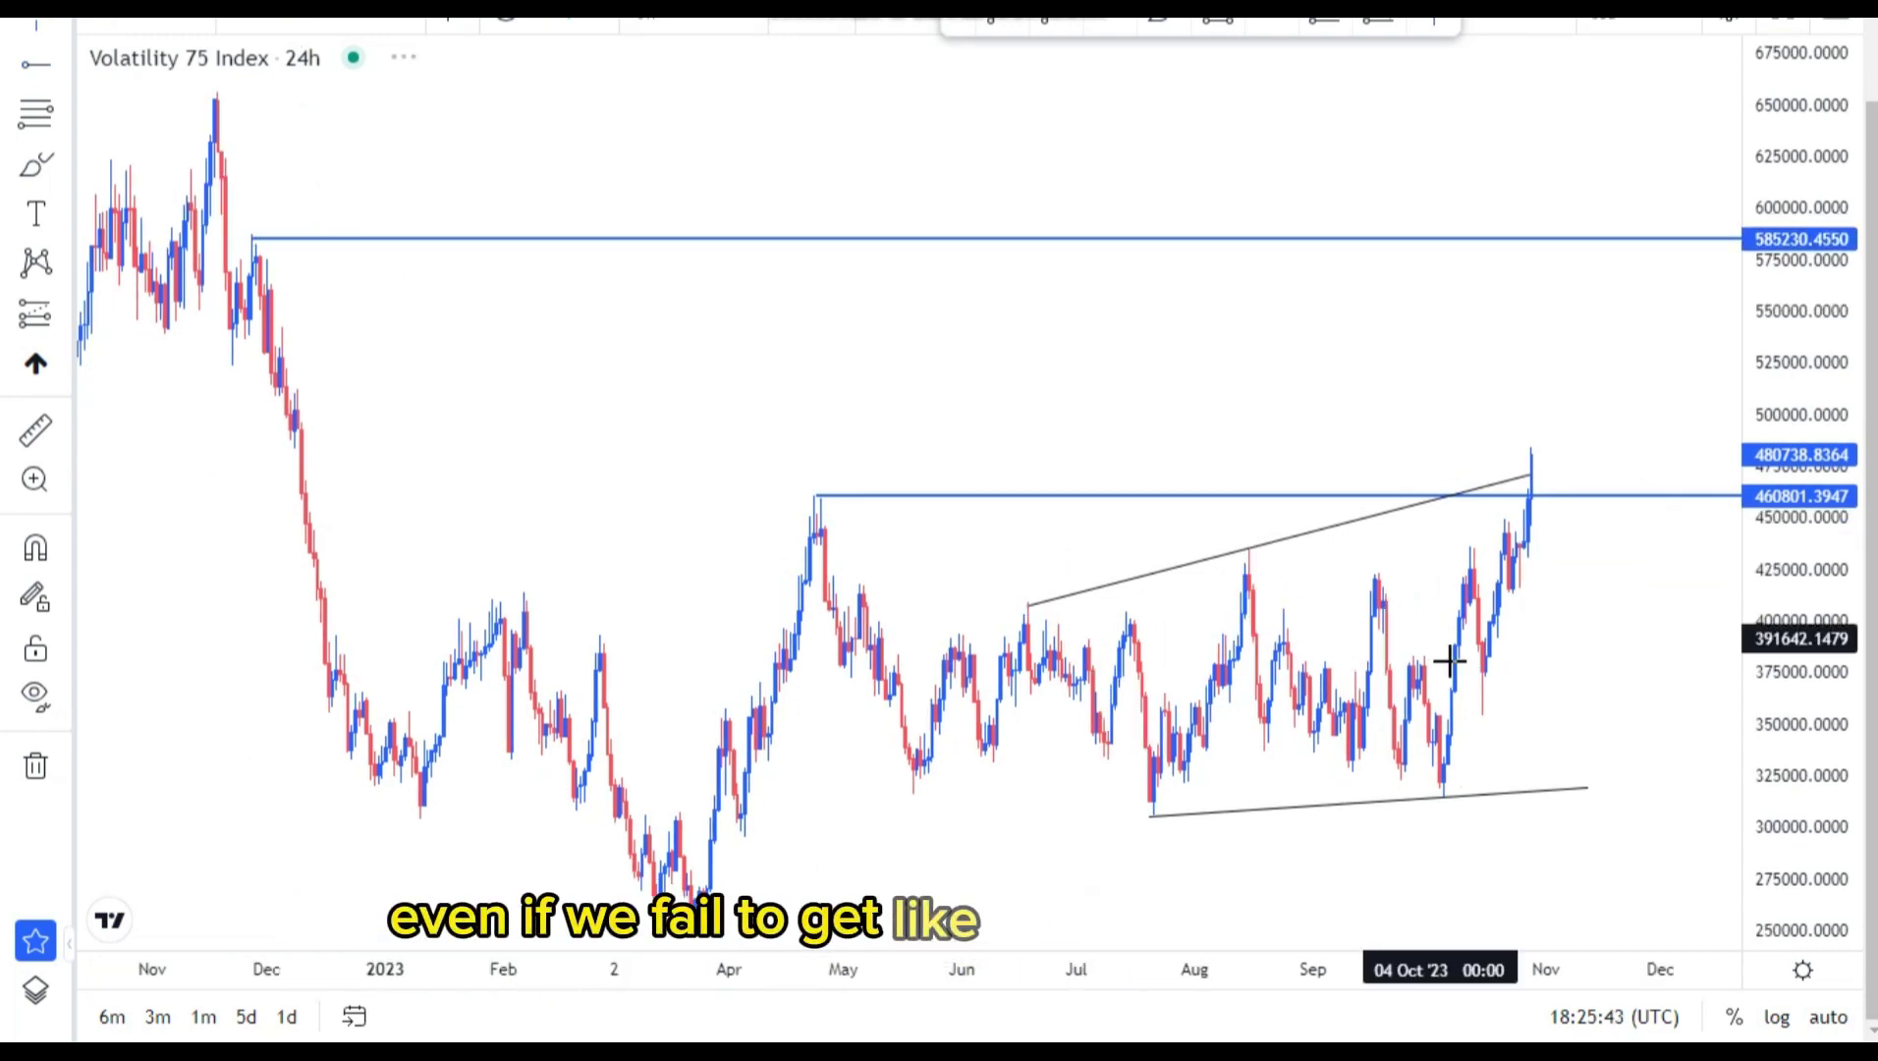
pyautogui.hscroll(5, 1253, 415)
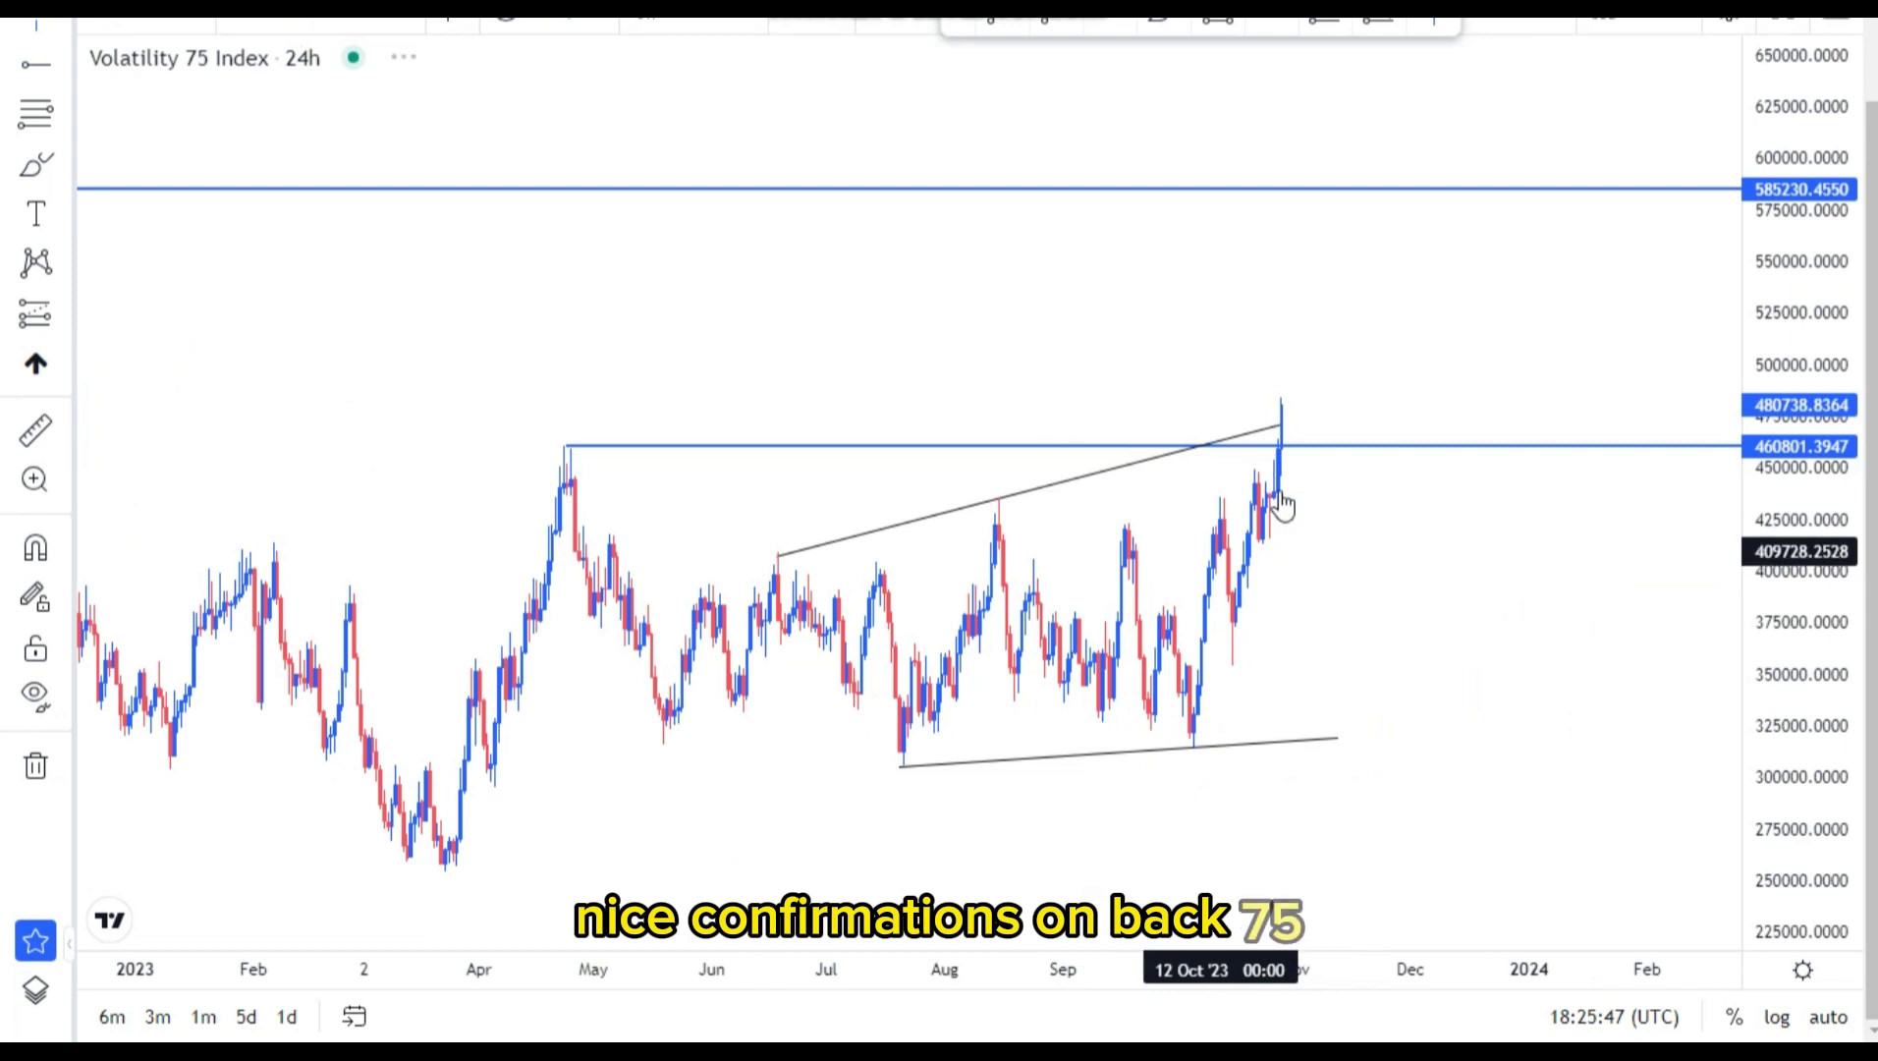
pyautogui.scroll(-3, 1132, 482)
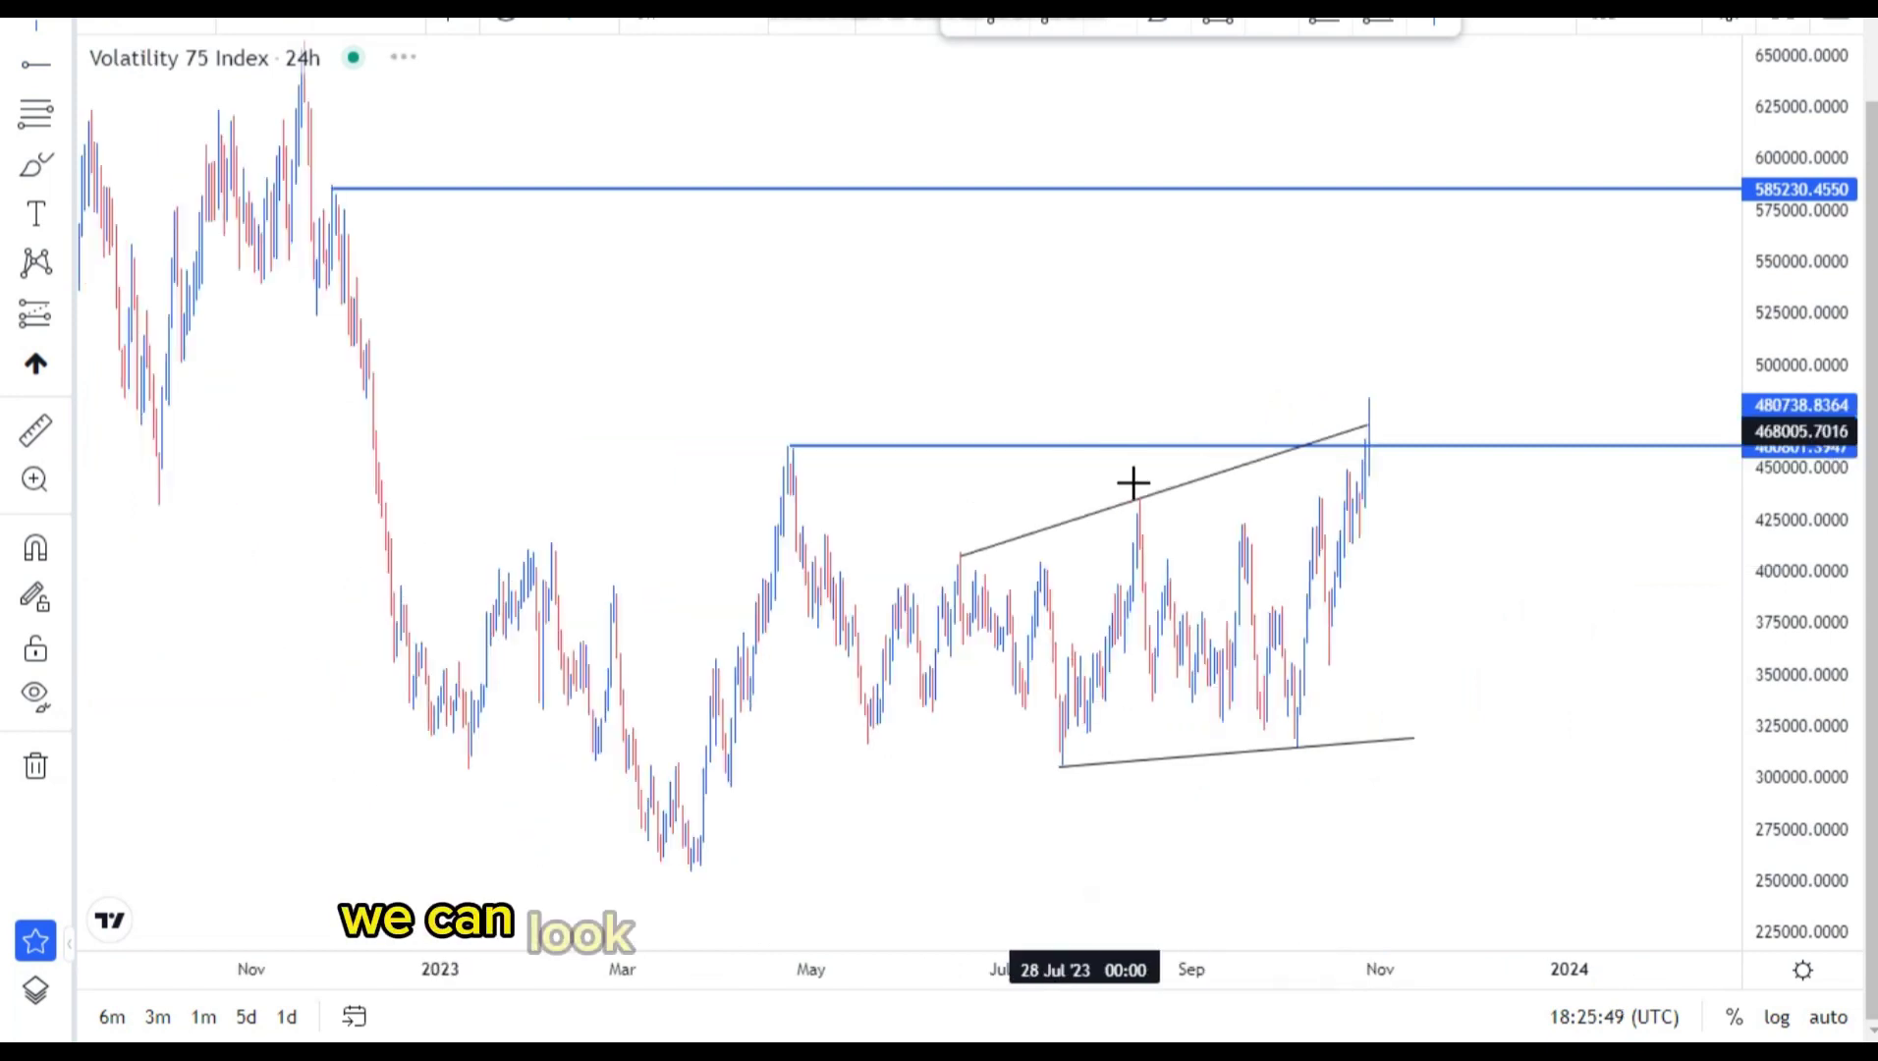
pyautogui.scroll(3, 1131, 482)
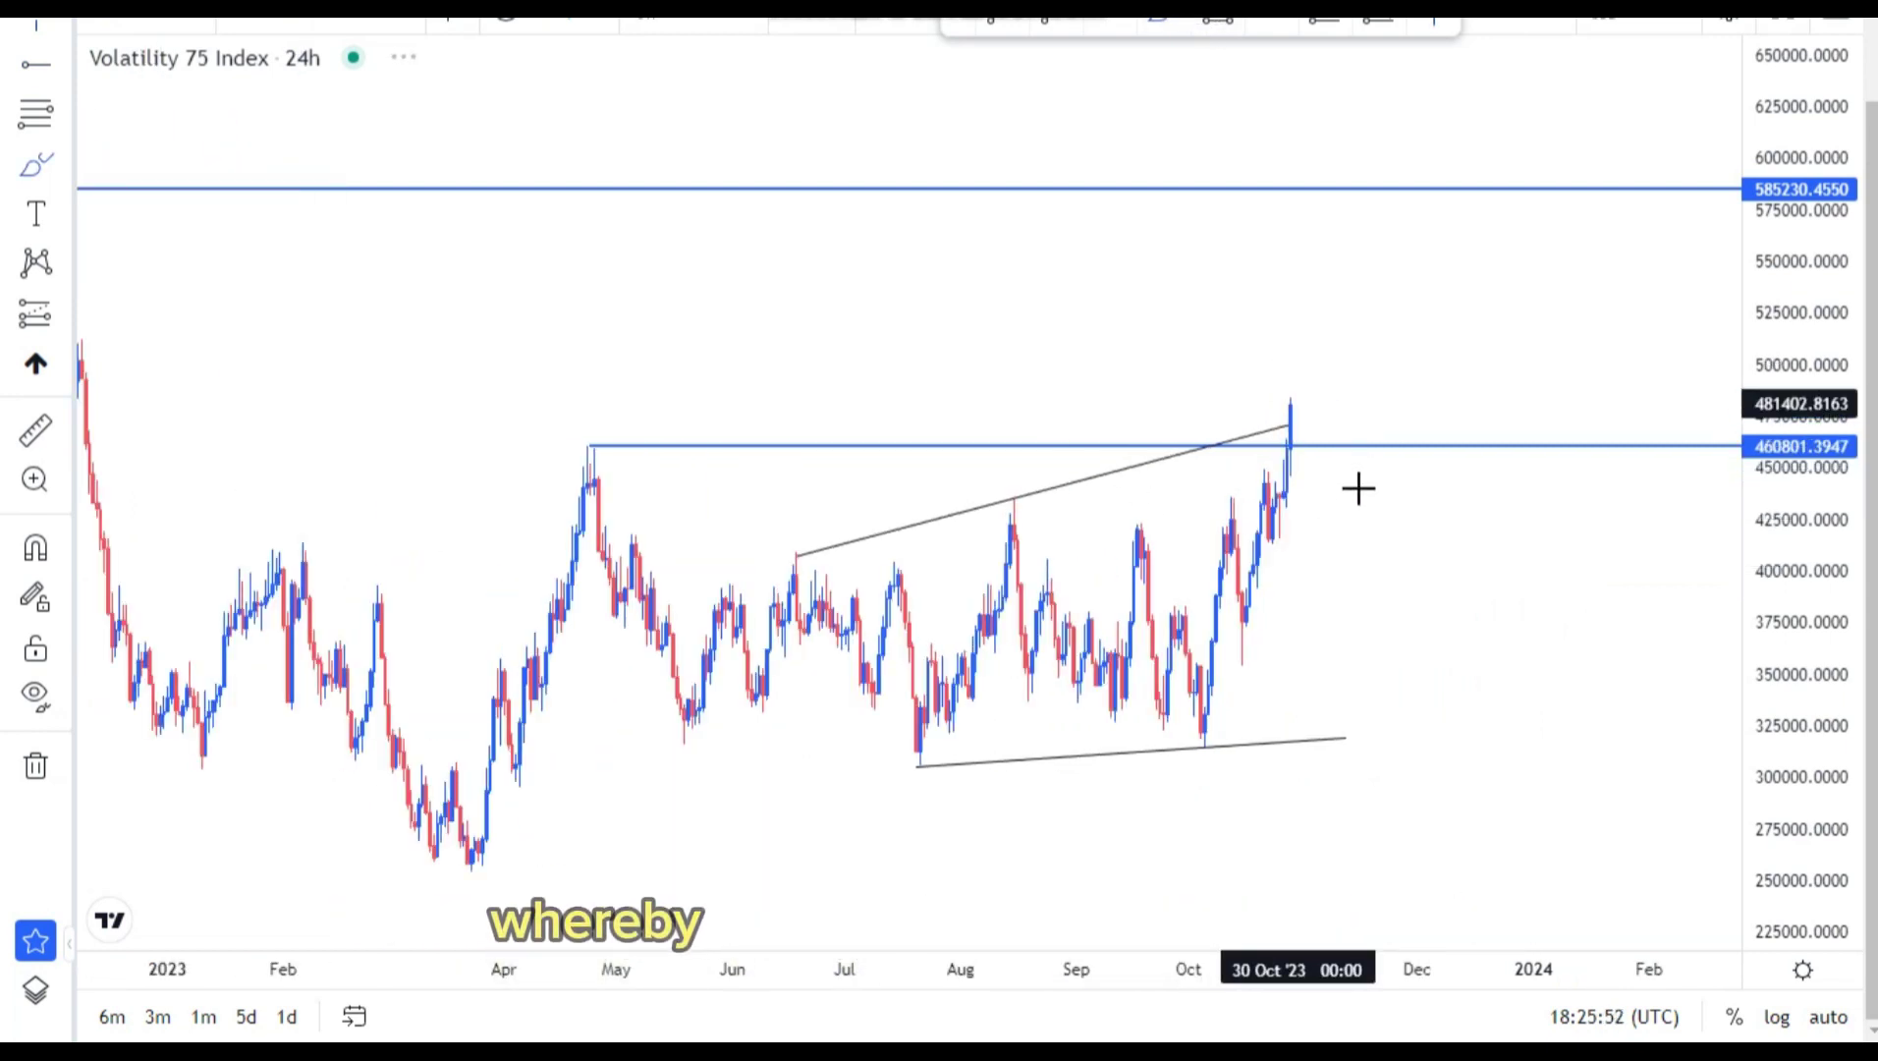
# Brush a bullish continuation example beside the latest candle: a rise, a sideways zigzag between two boundary lines, and a further rise towards about 560000.
pyautogui.moveTo(1380, 334); pyautogui.dragTo(1361, 483)
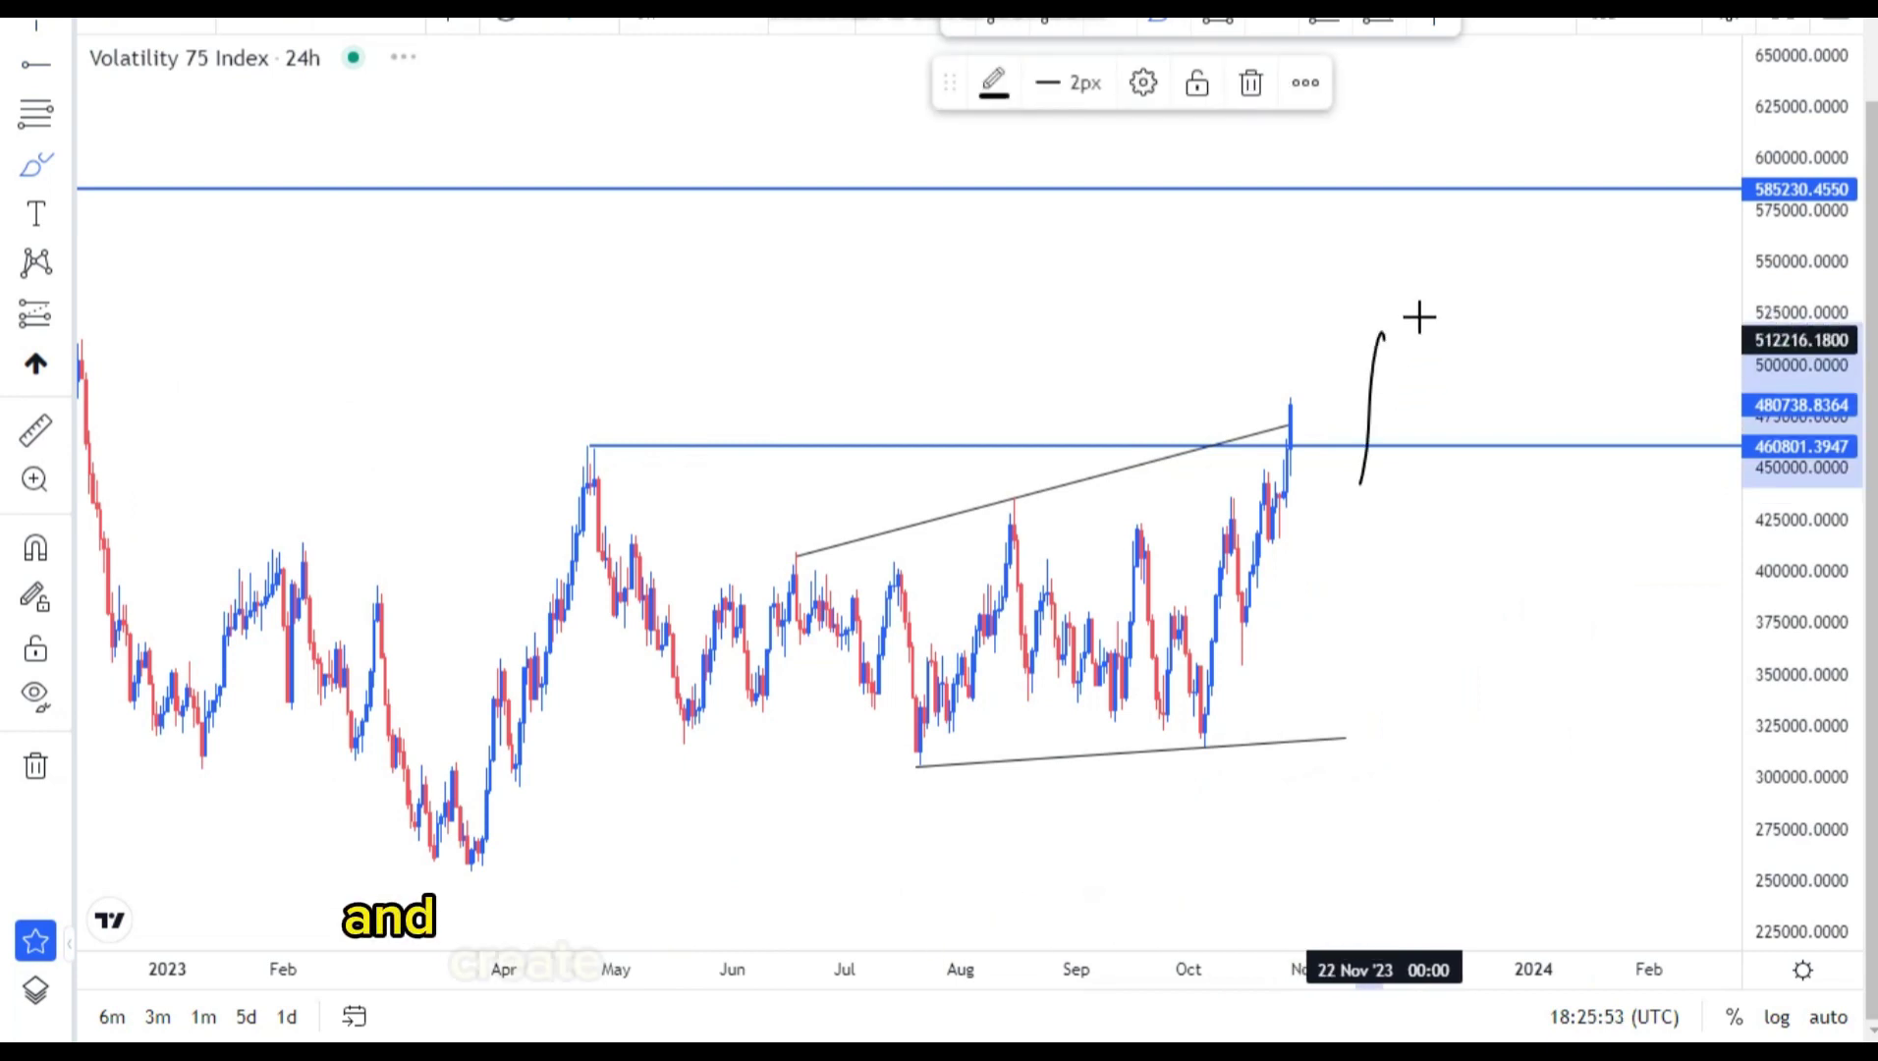
pyautogui.moveTo(1419, 317)
pyautogui.mouseDown()
pyautogui.moveTo(1442, 374)
pyautogui.moveTo(1478, 378)
pyautogui.mouseUp()
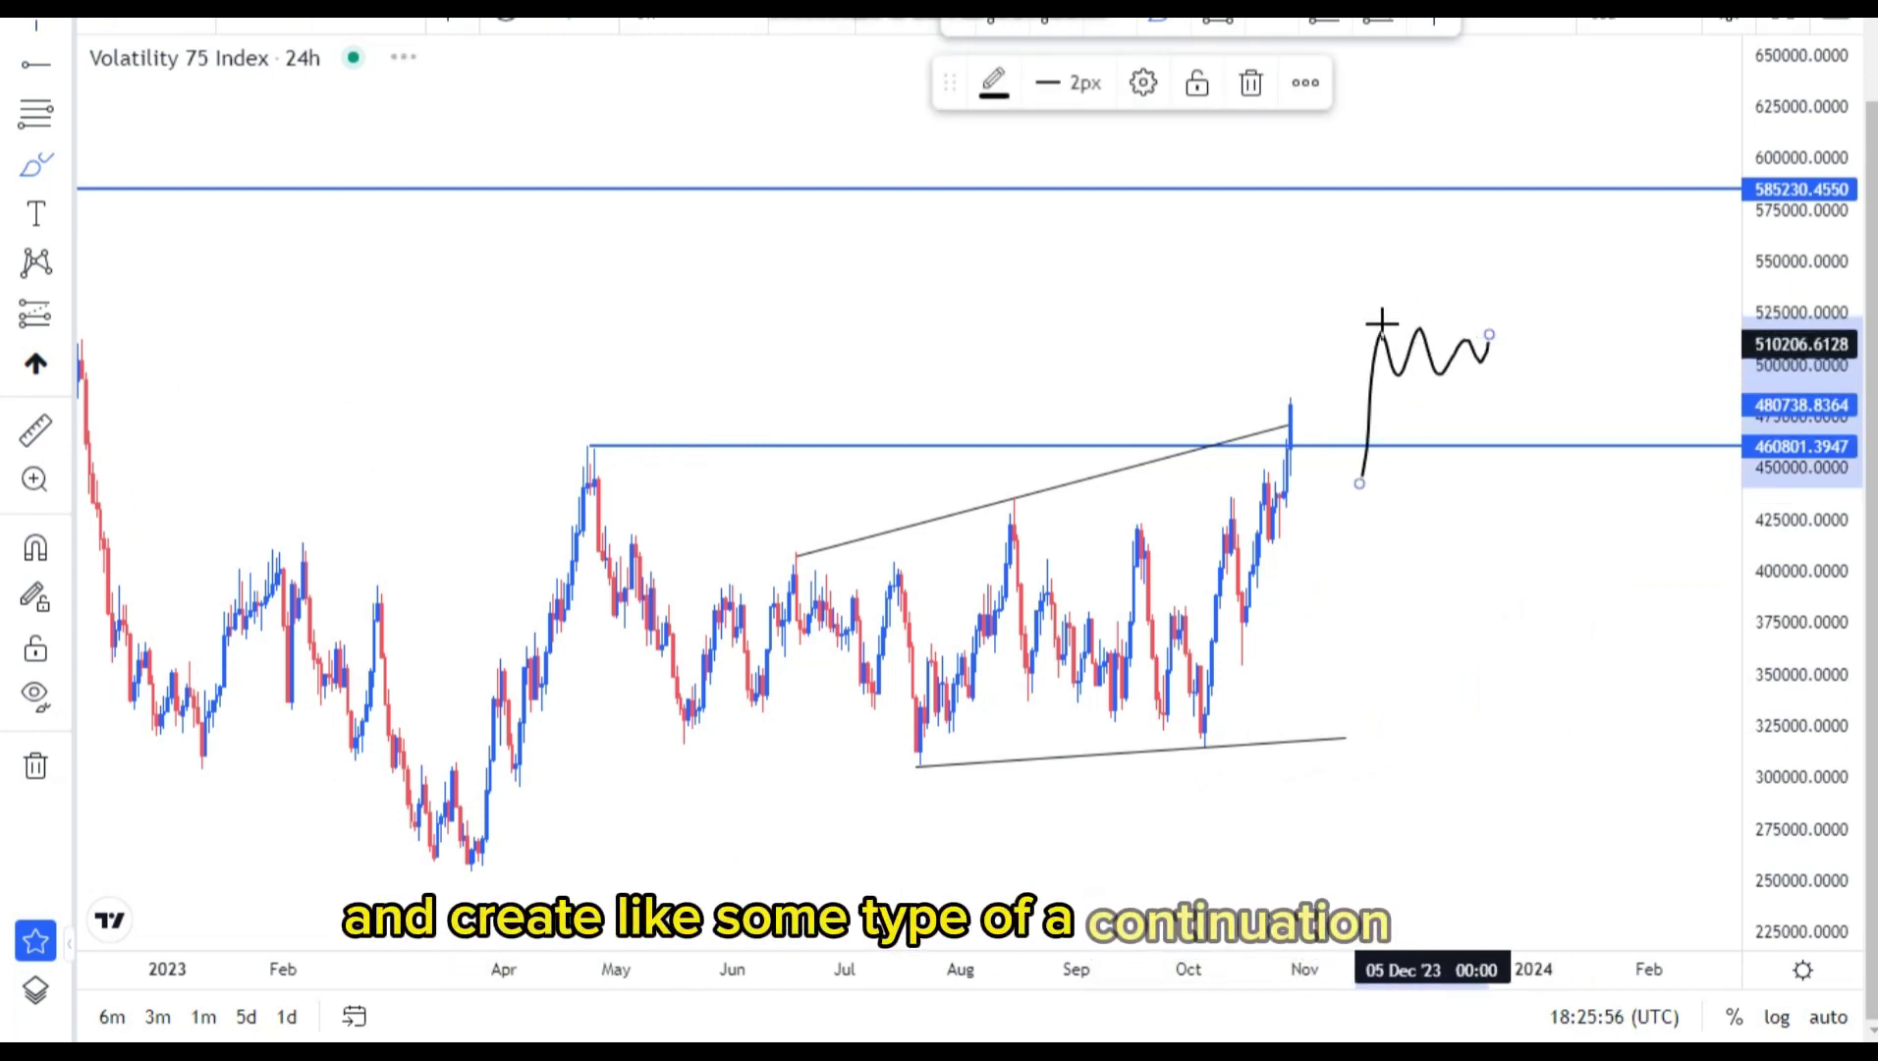
pyautogui.moveTo(1385, 324); pyautogui.dragTo(1493, 330)
pyautogui.moveTo(1391, 374)
pyautogui.mouseDown()
pyautogui.moveTo(1508, 374)
pyautogui.moveTo(1530, 236)
pyautogui.mouseUp()
# Delete all the brushed strokes of the bullish continuation example.
pyautogui.scroll(-3, 1182, 520)
pyautogui.scroll(3, 1139, 617)
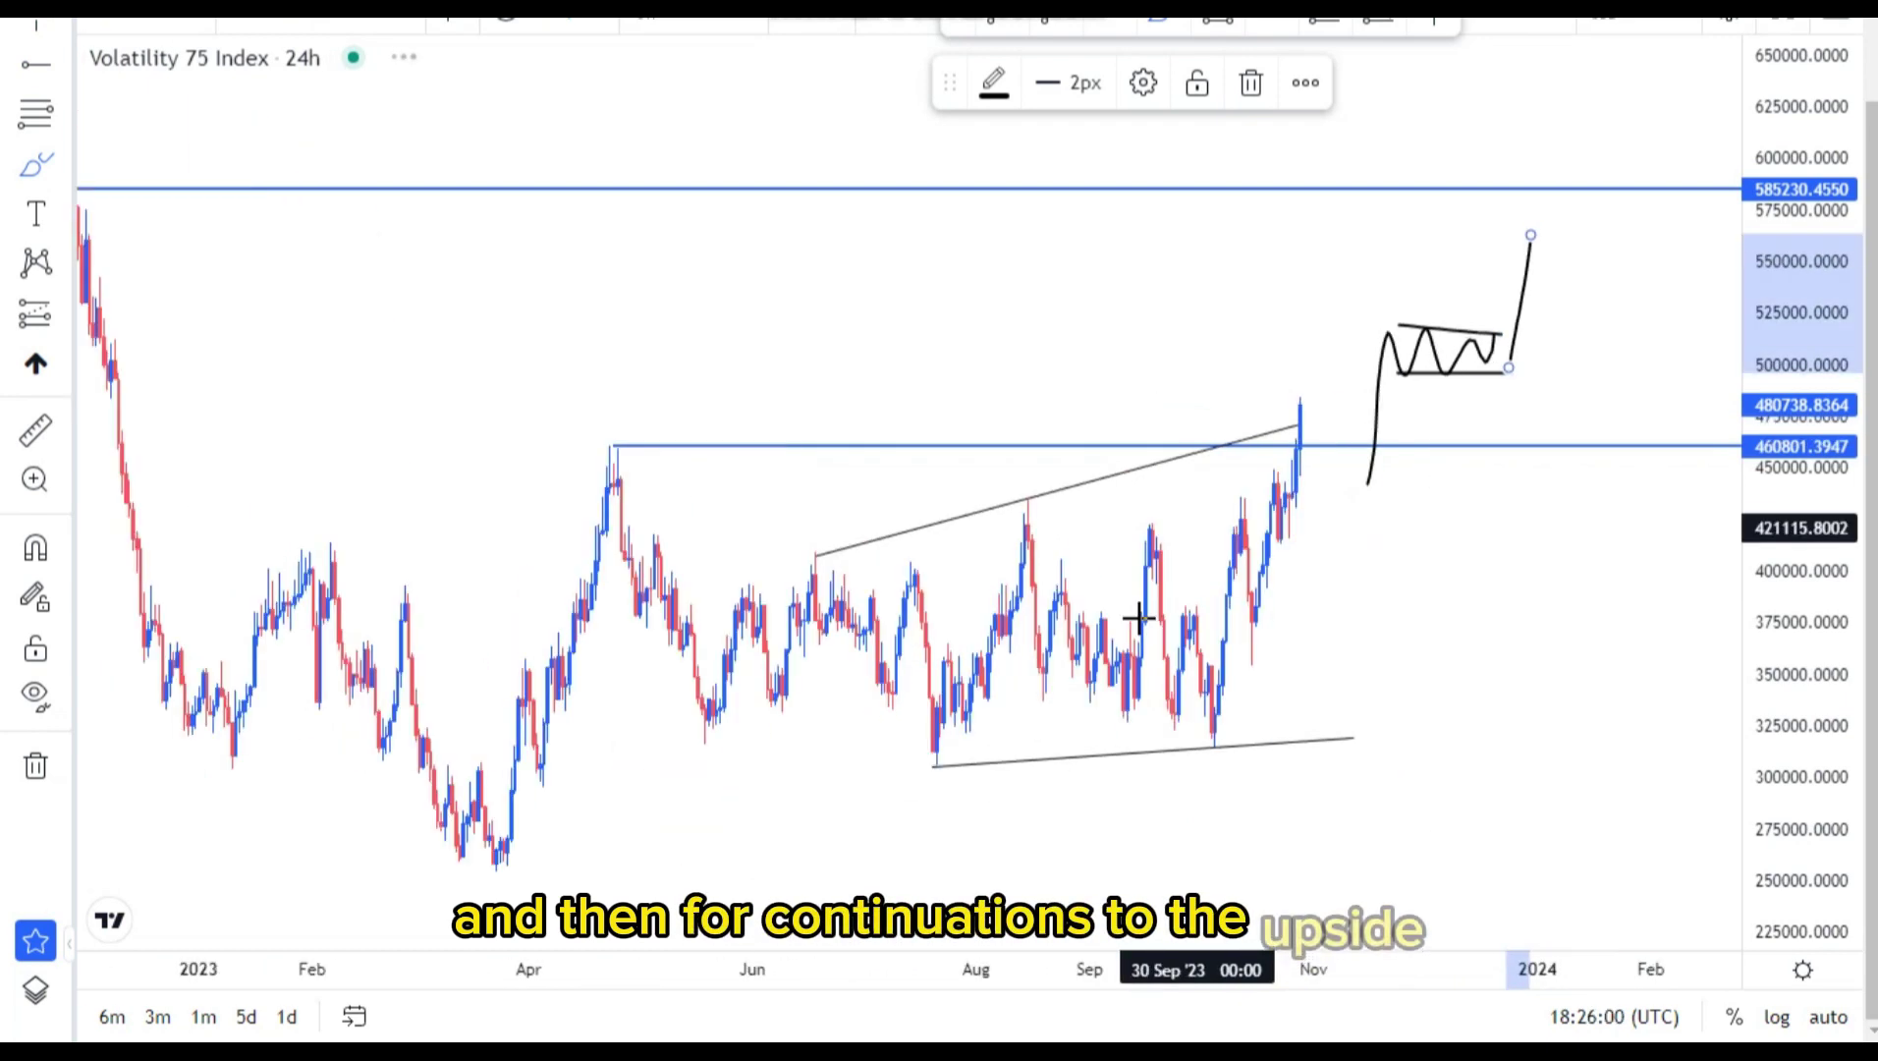
pyautogui.scroll(1, 1139, 617)
pyautogui.press('Delete')
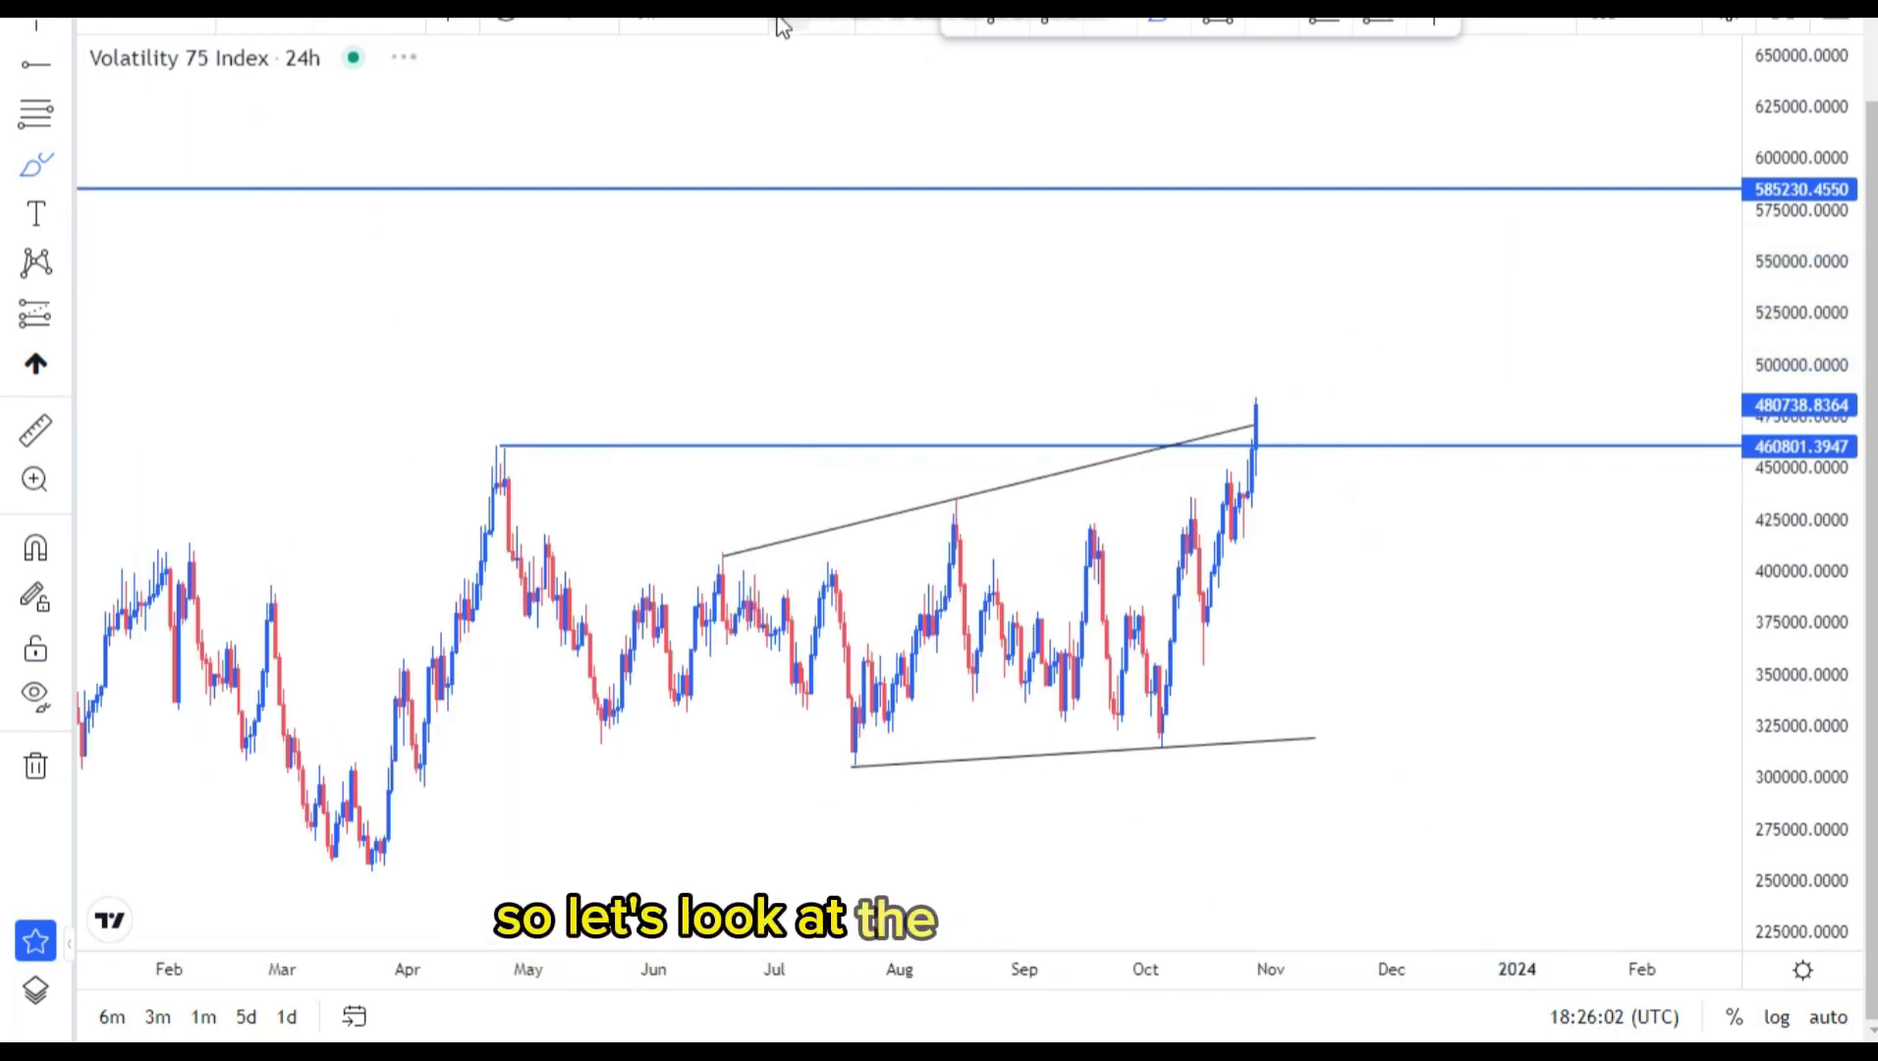
pyautogui.click(781, 28)
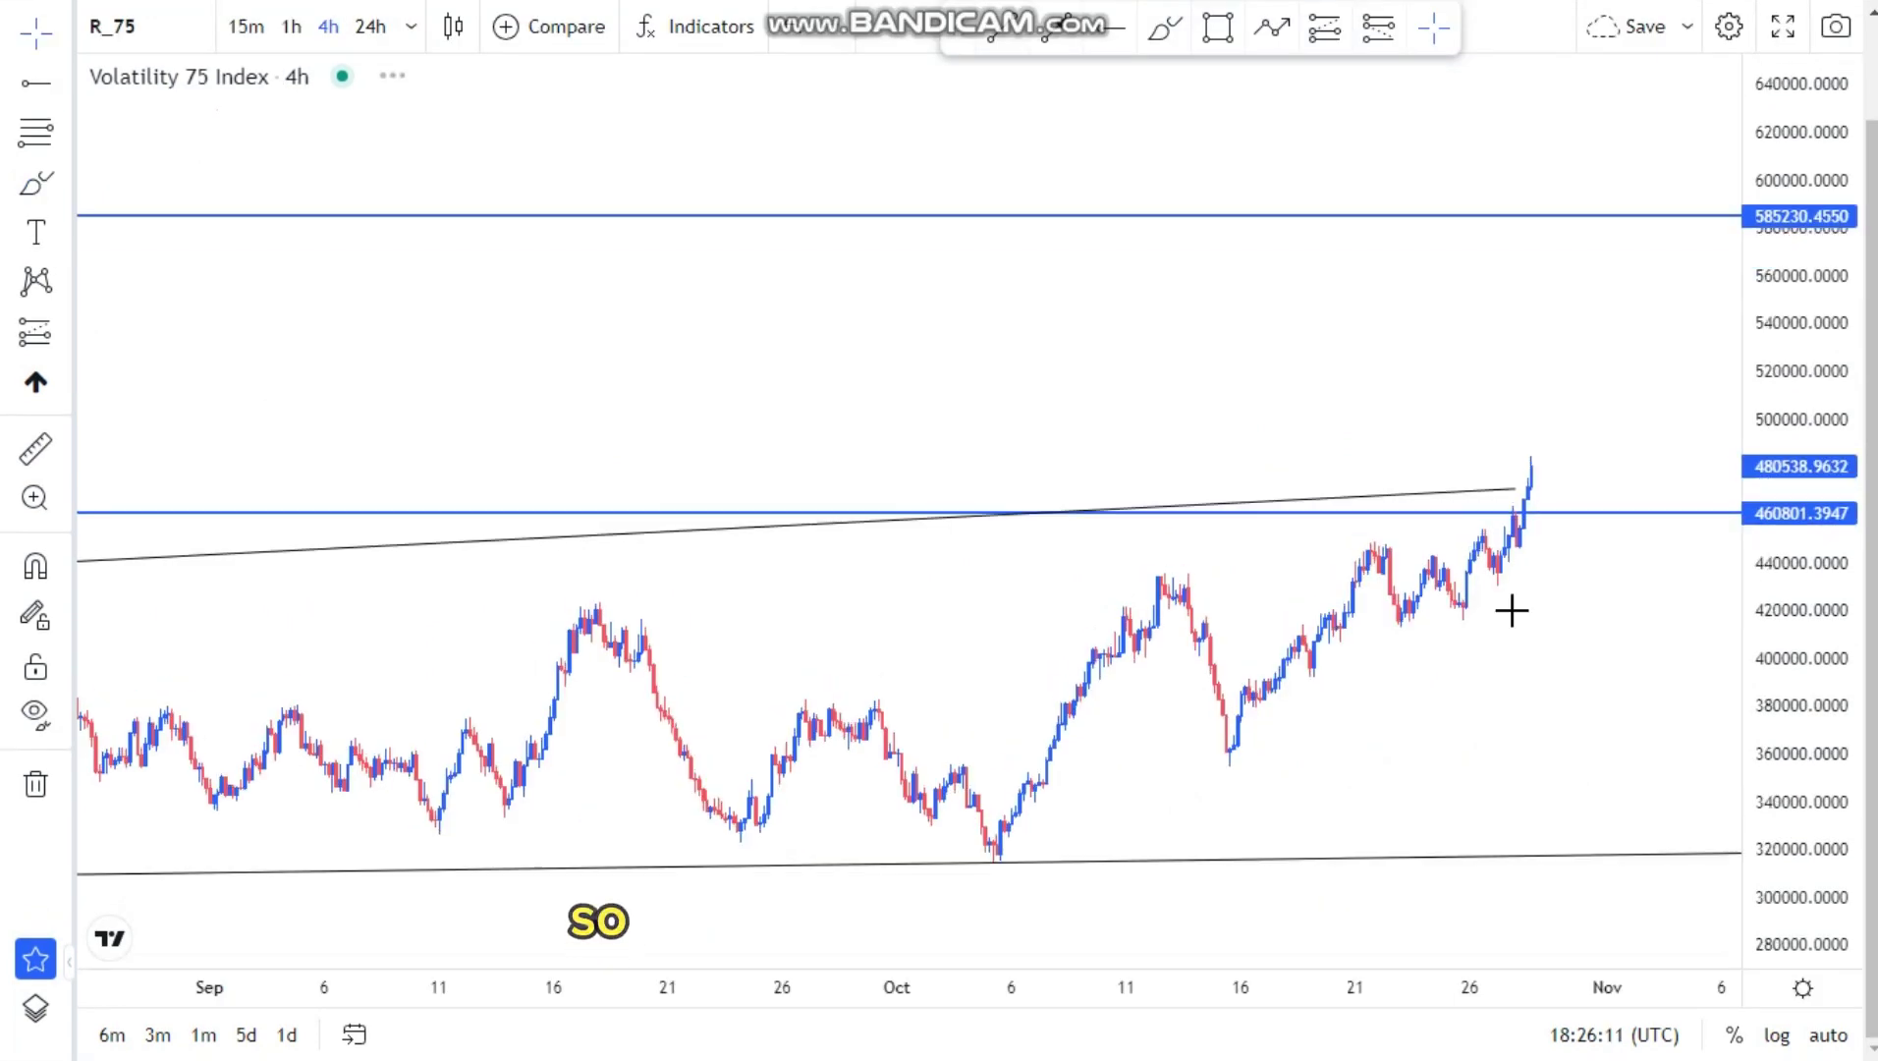
# Draw an upper trend line on the 4-hour chart from 14 October 2023 at about 416775 to 28 October at about 477335.
pyautogui.scroll(2, 1487, 609)
pyautogui.scroll(-2, 1331, 541)
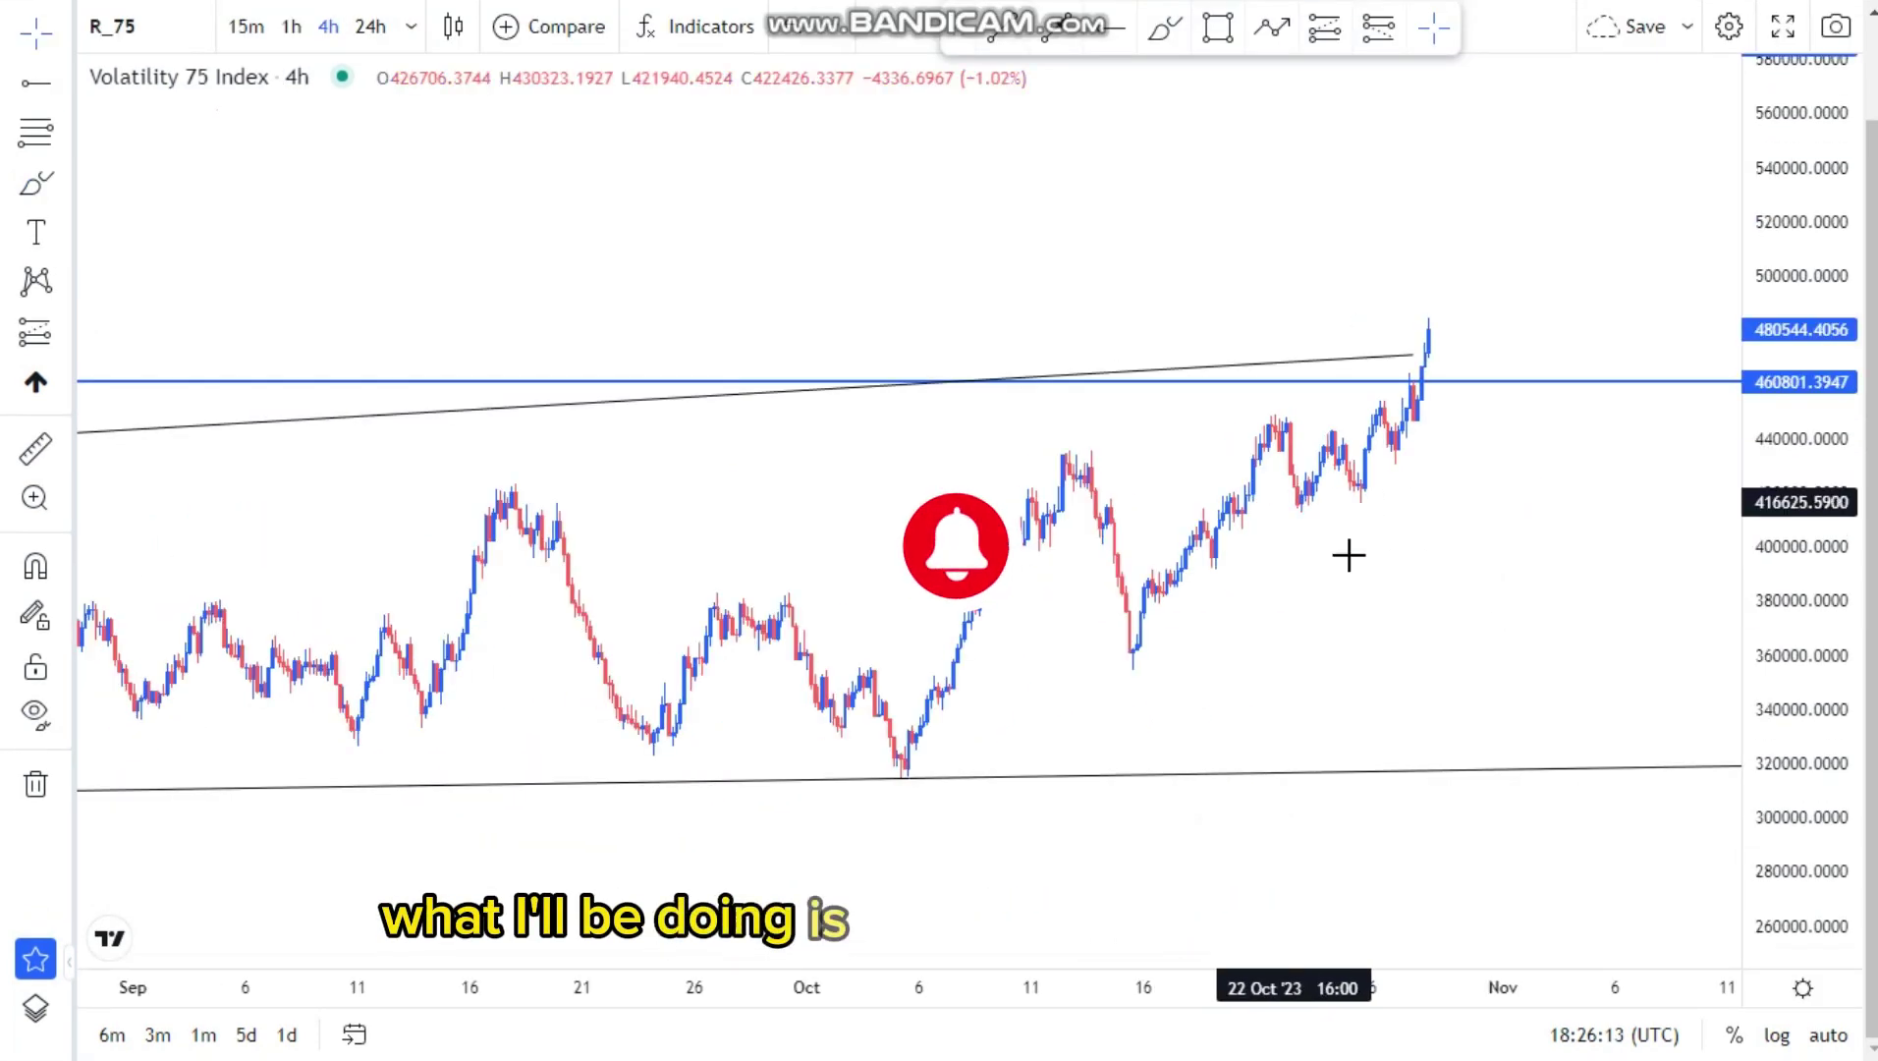
pyautogui.scroll(2, 1345, 553)
pyautogui.moveTo(1768, 628); pyautogui.dragTo(1768, 611)
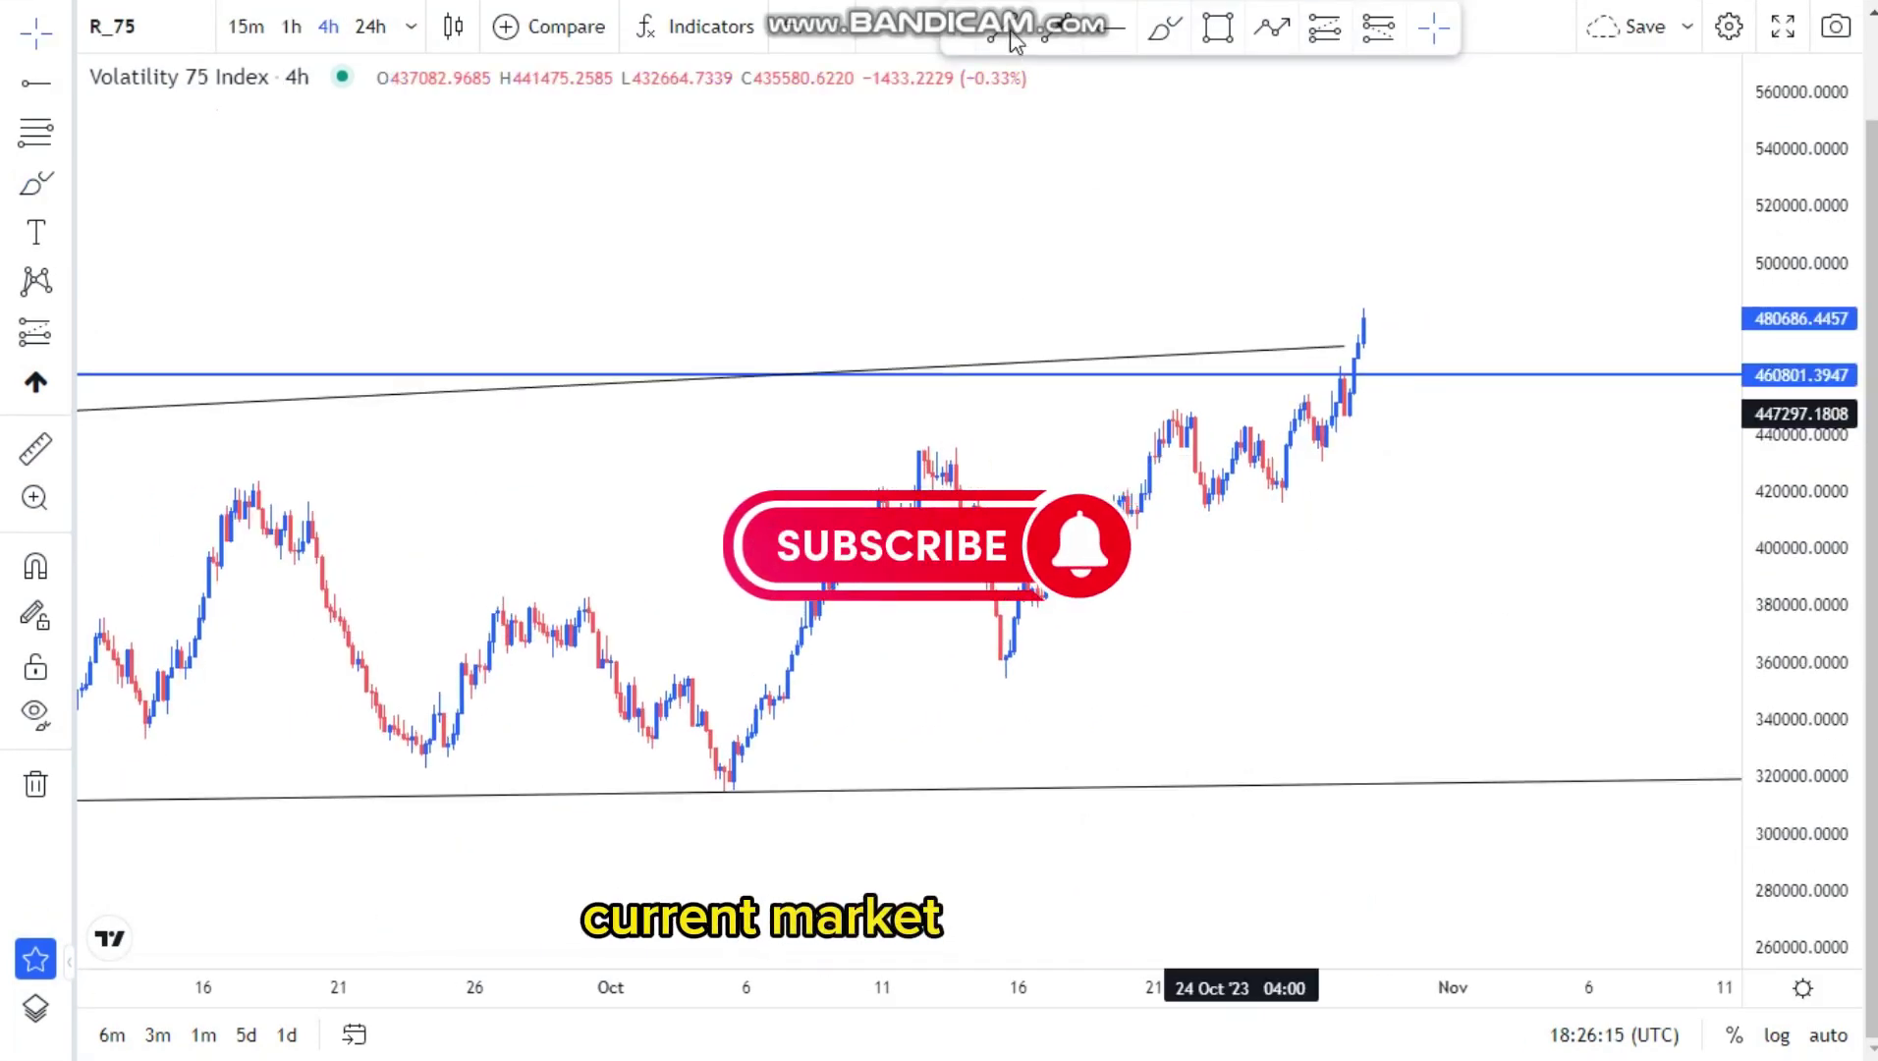
pyautogui.click(1002, 29)
pyautogui.click(978, 499)
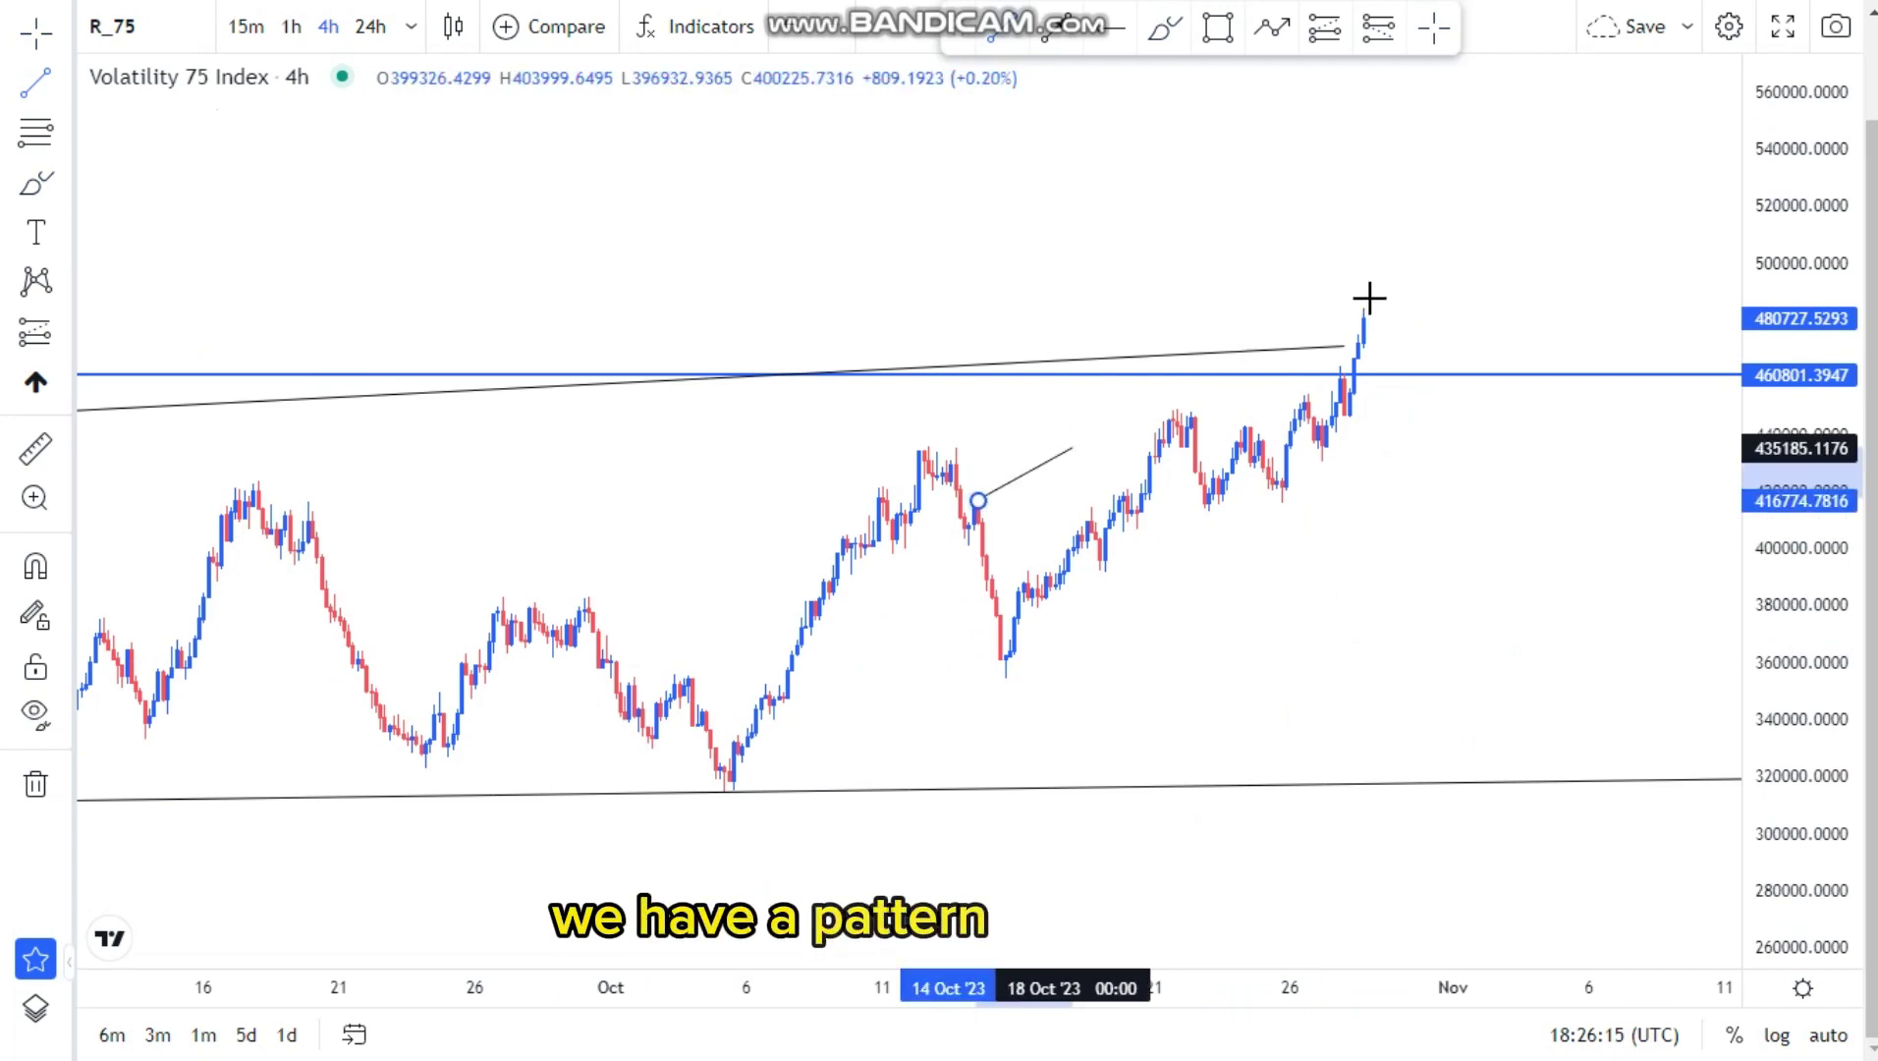
pyautogui.click(1357, 328)
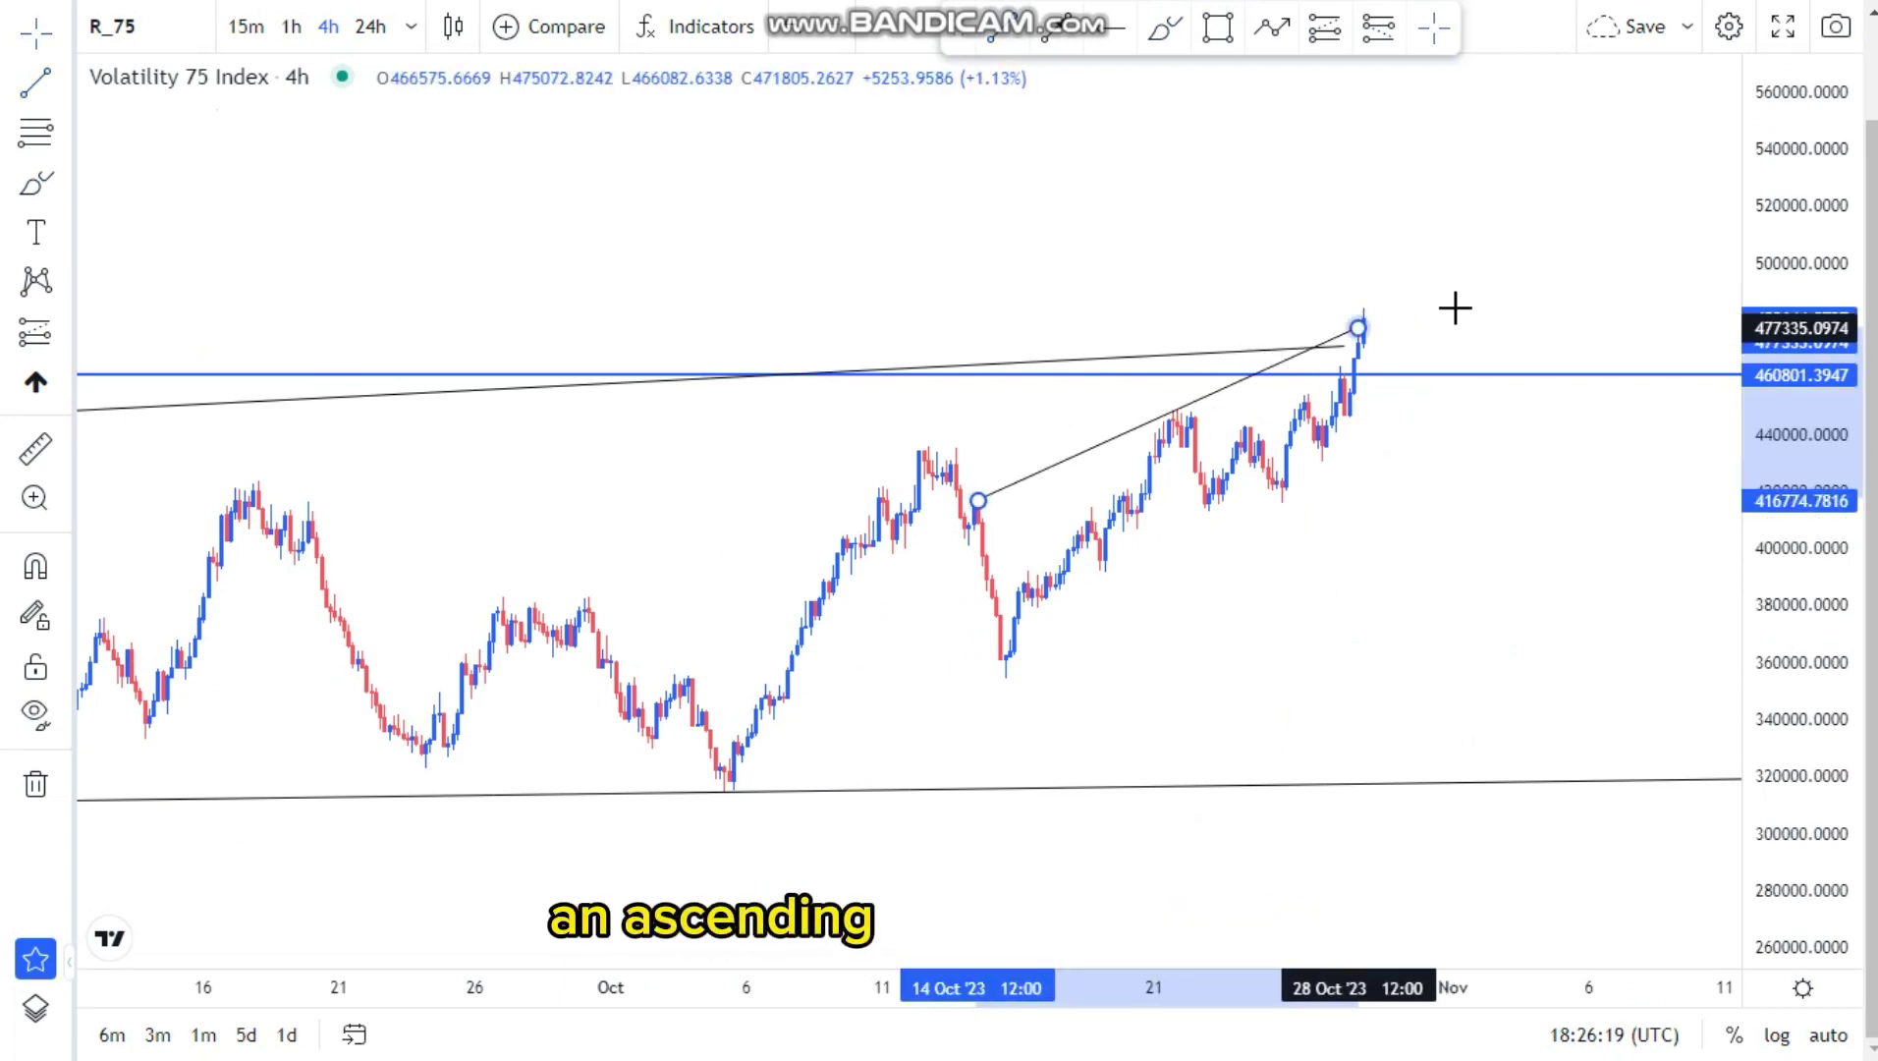
pyautogui.click(951, 521)
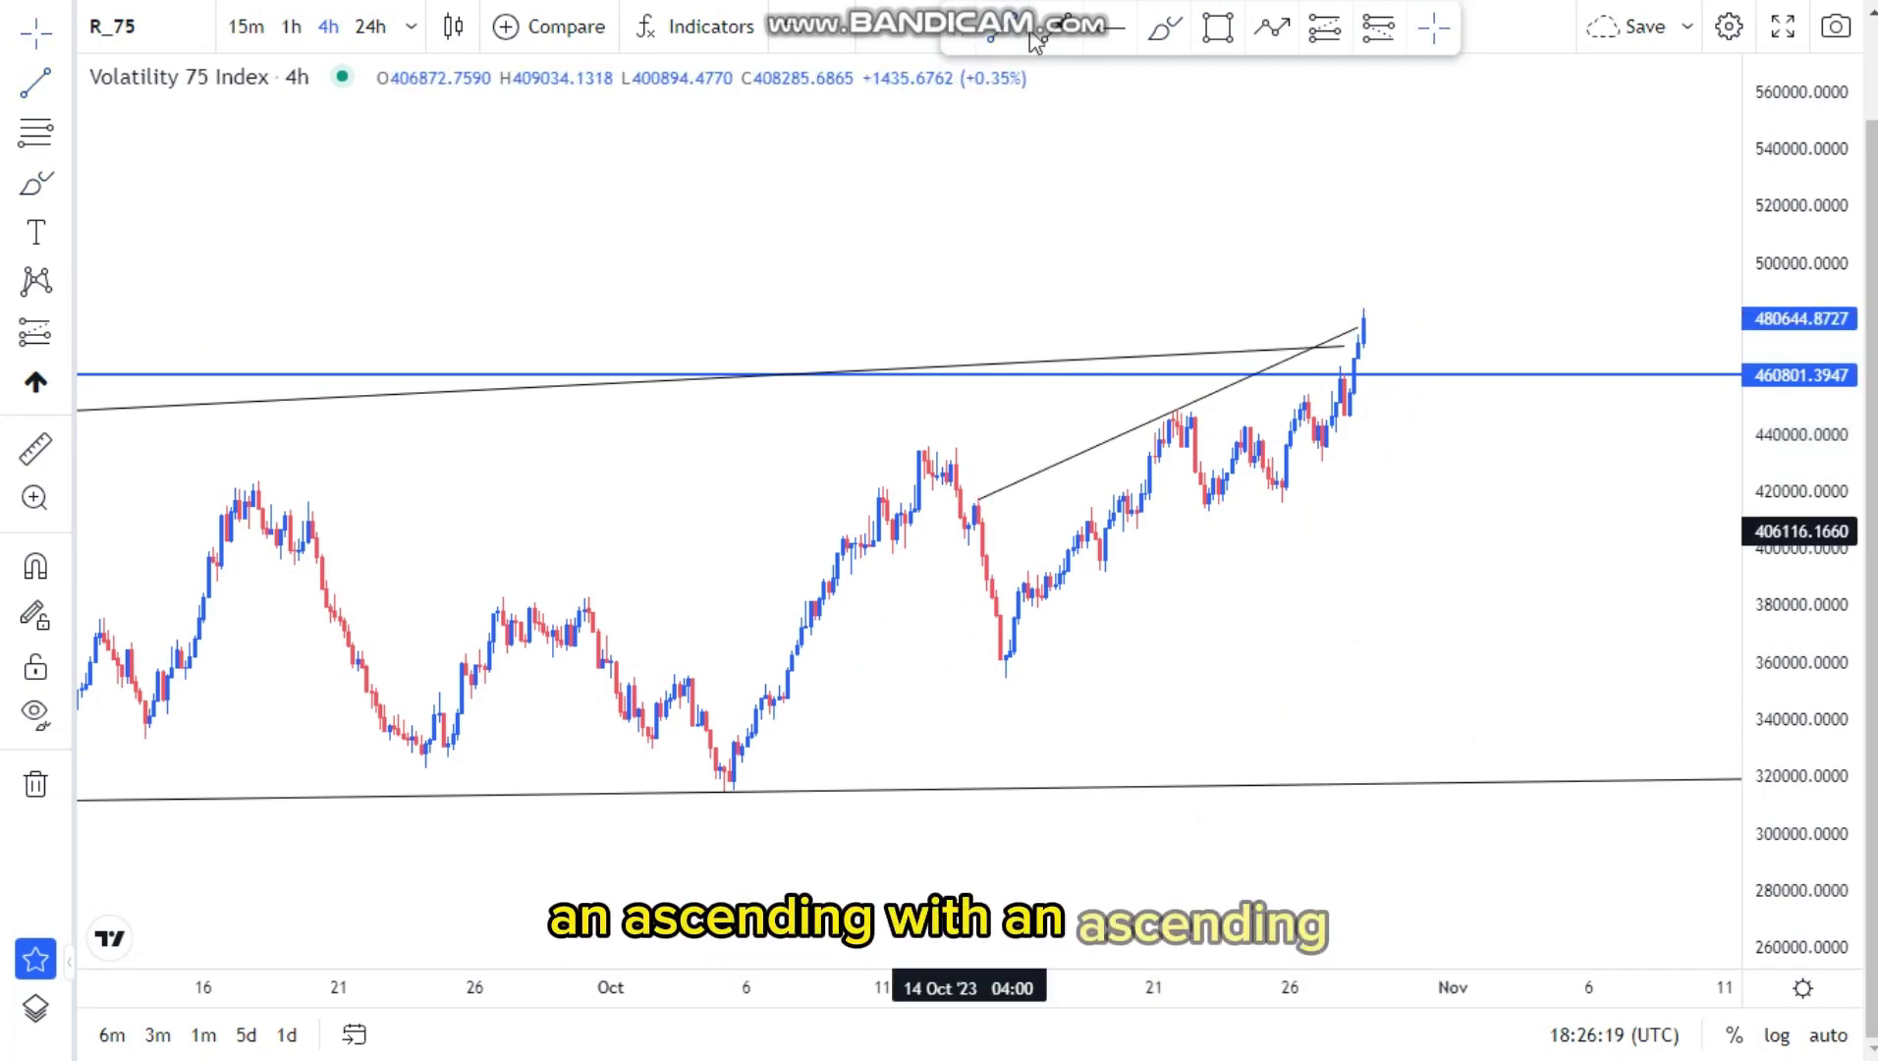
# Draw a lower trend line from the 15 October 2023 low at about 354277, along the late October lows, to 1 November at about 457471.
pyautogui.click(1007, 673)
pyautogui.click(1498, 374)
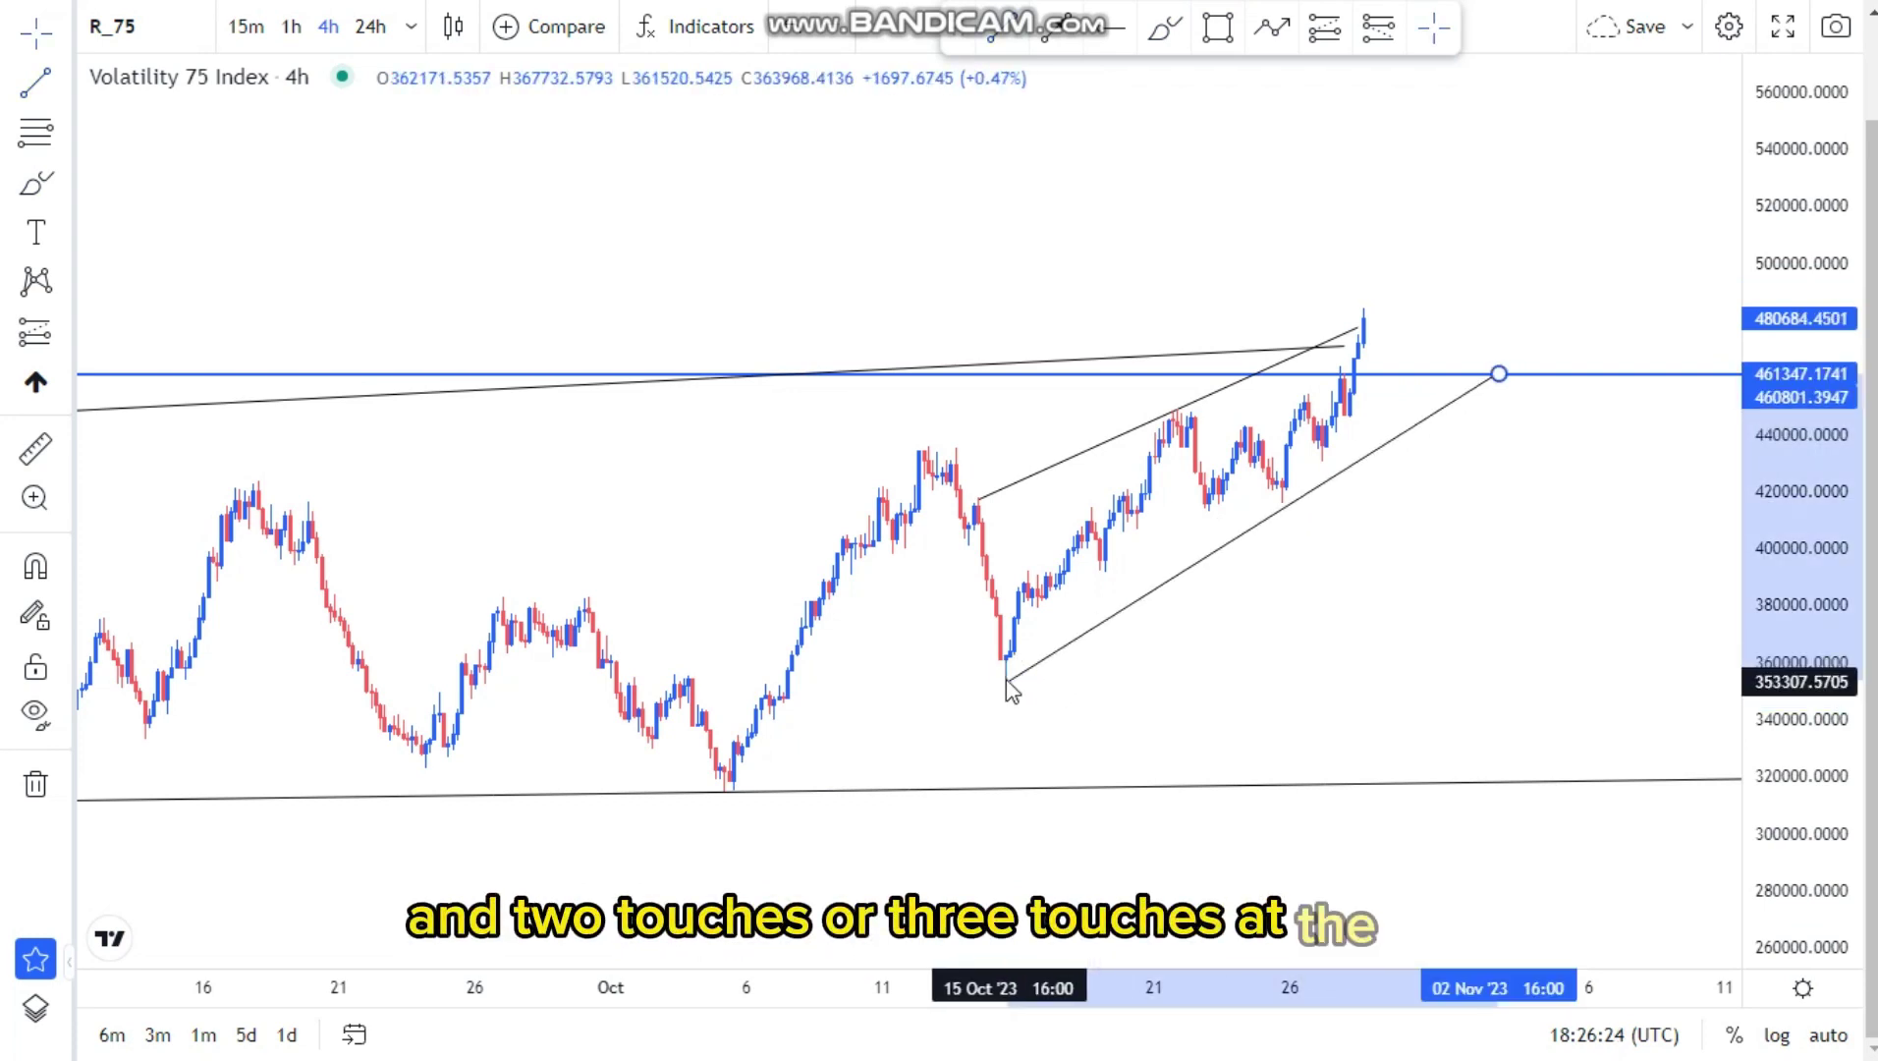
pyautogui.moveTo(1007, 681); pyautogui.dragTo(1006, 679)
pyautogui.click(1500, 378)
pyautogui.moveTo(1499, 375); pyautogui.dragTo(1443, 435)
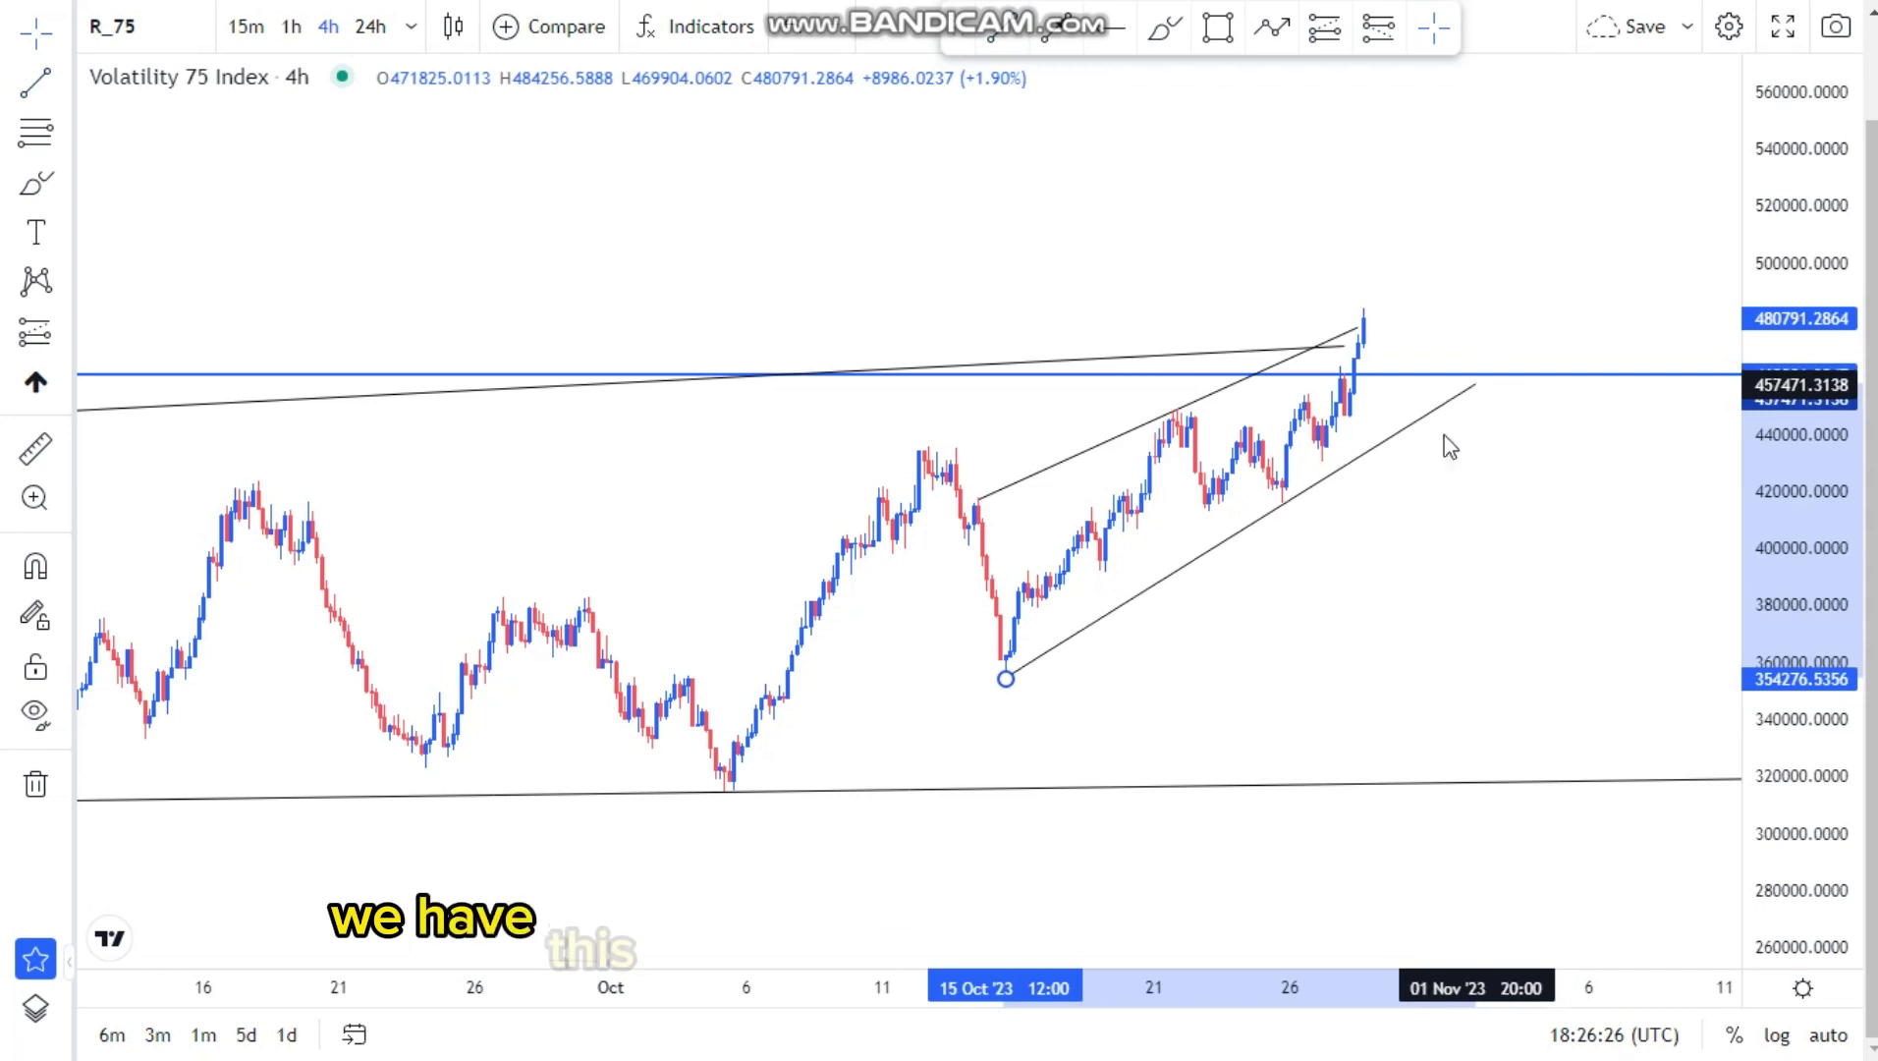
pyautogui.click(1361, 334)
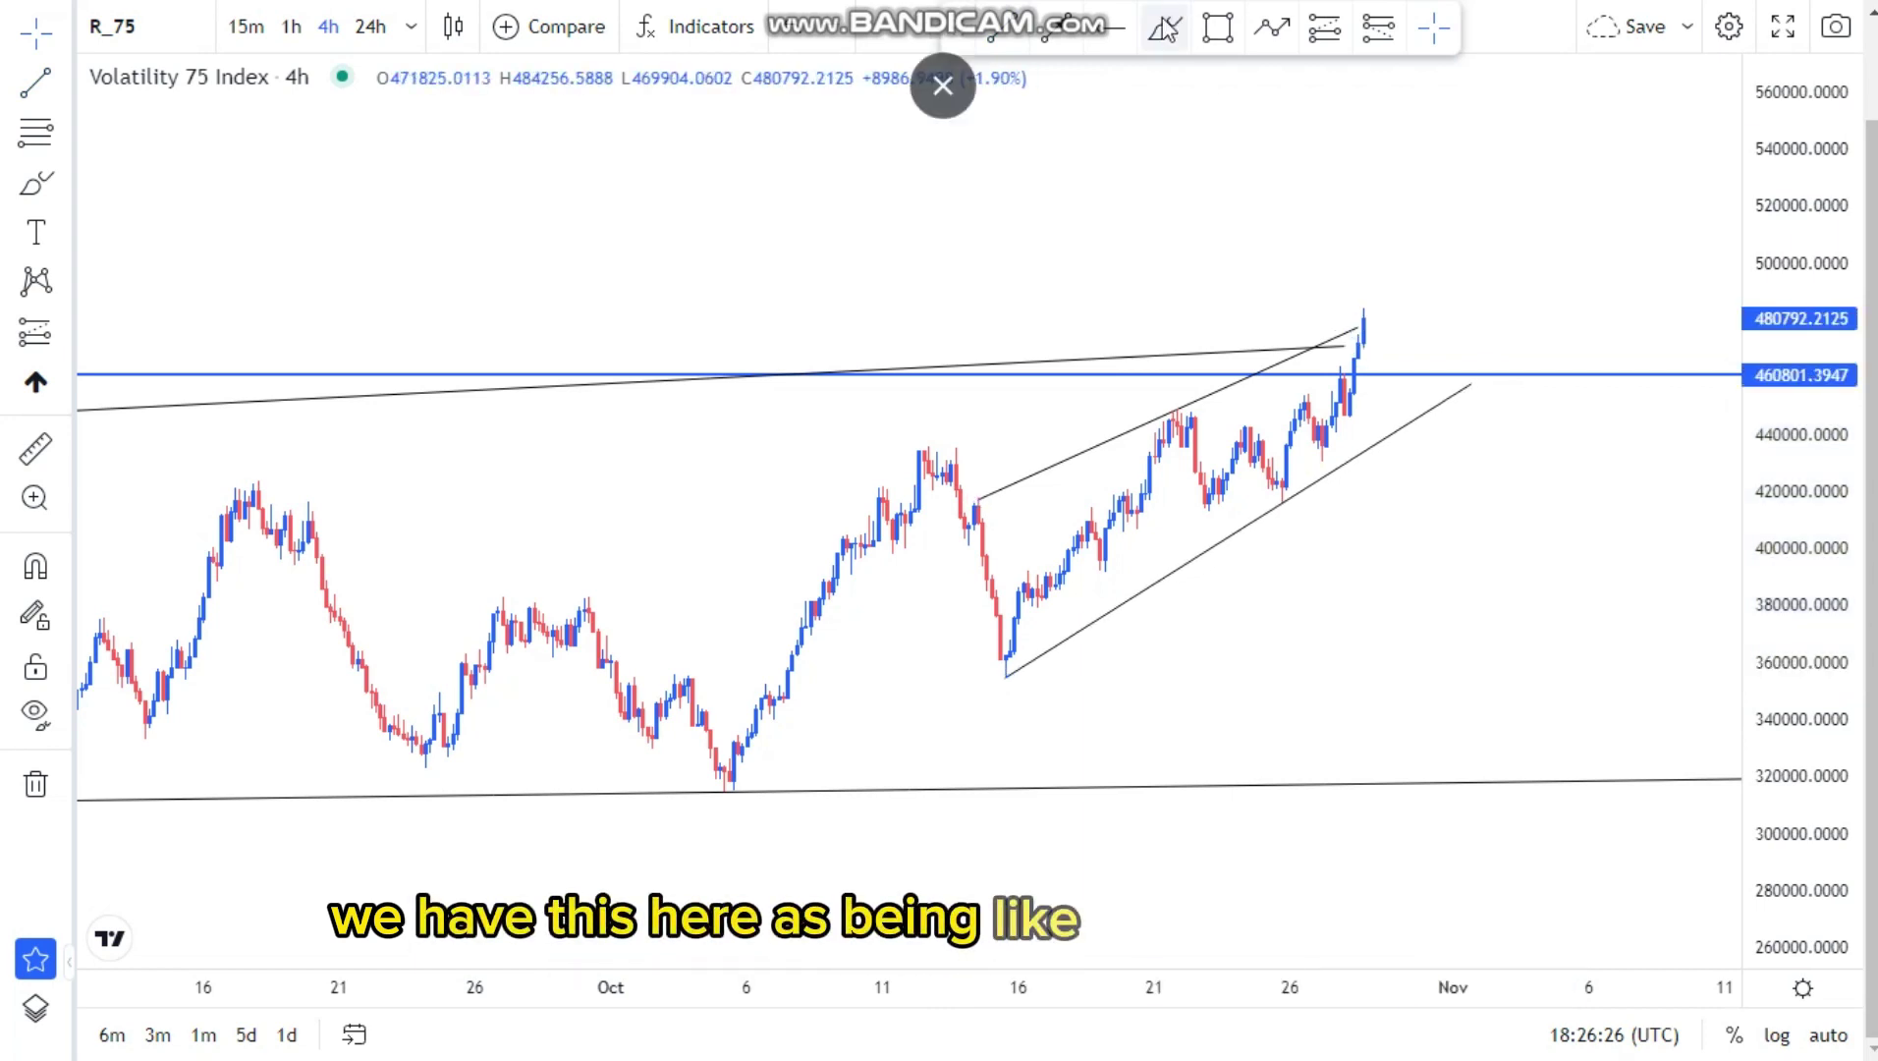
# Brush circles around the 14 October, 22 October and latest-high touches on the upper trend line, and sketch a descending line from the 22 October high.
pyautogui.moveTo(1370, 303); pyautogui.dragTo(1363, 313)
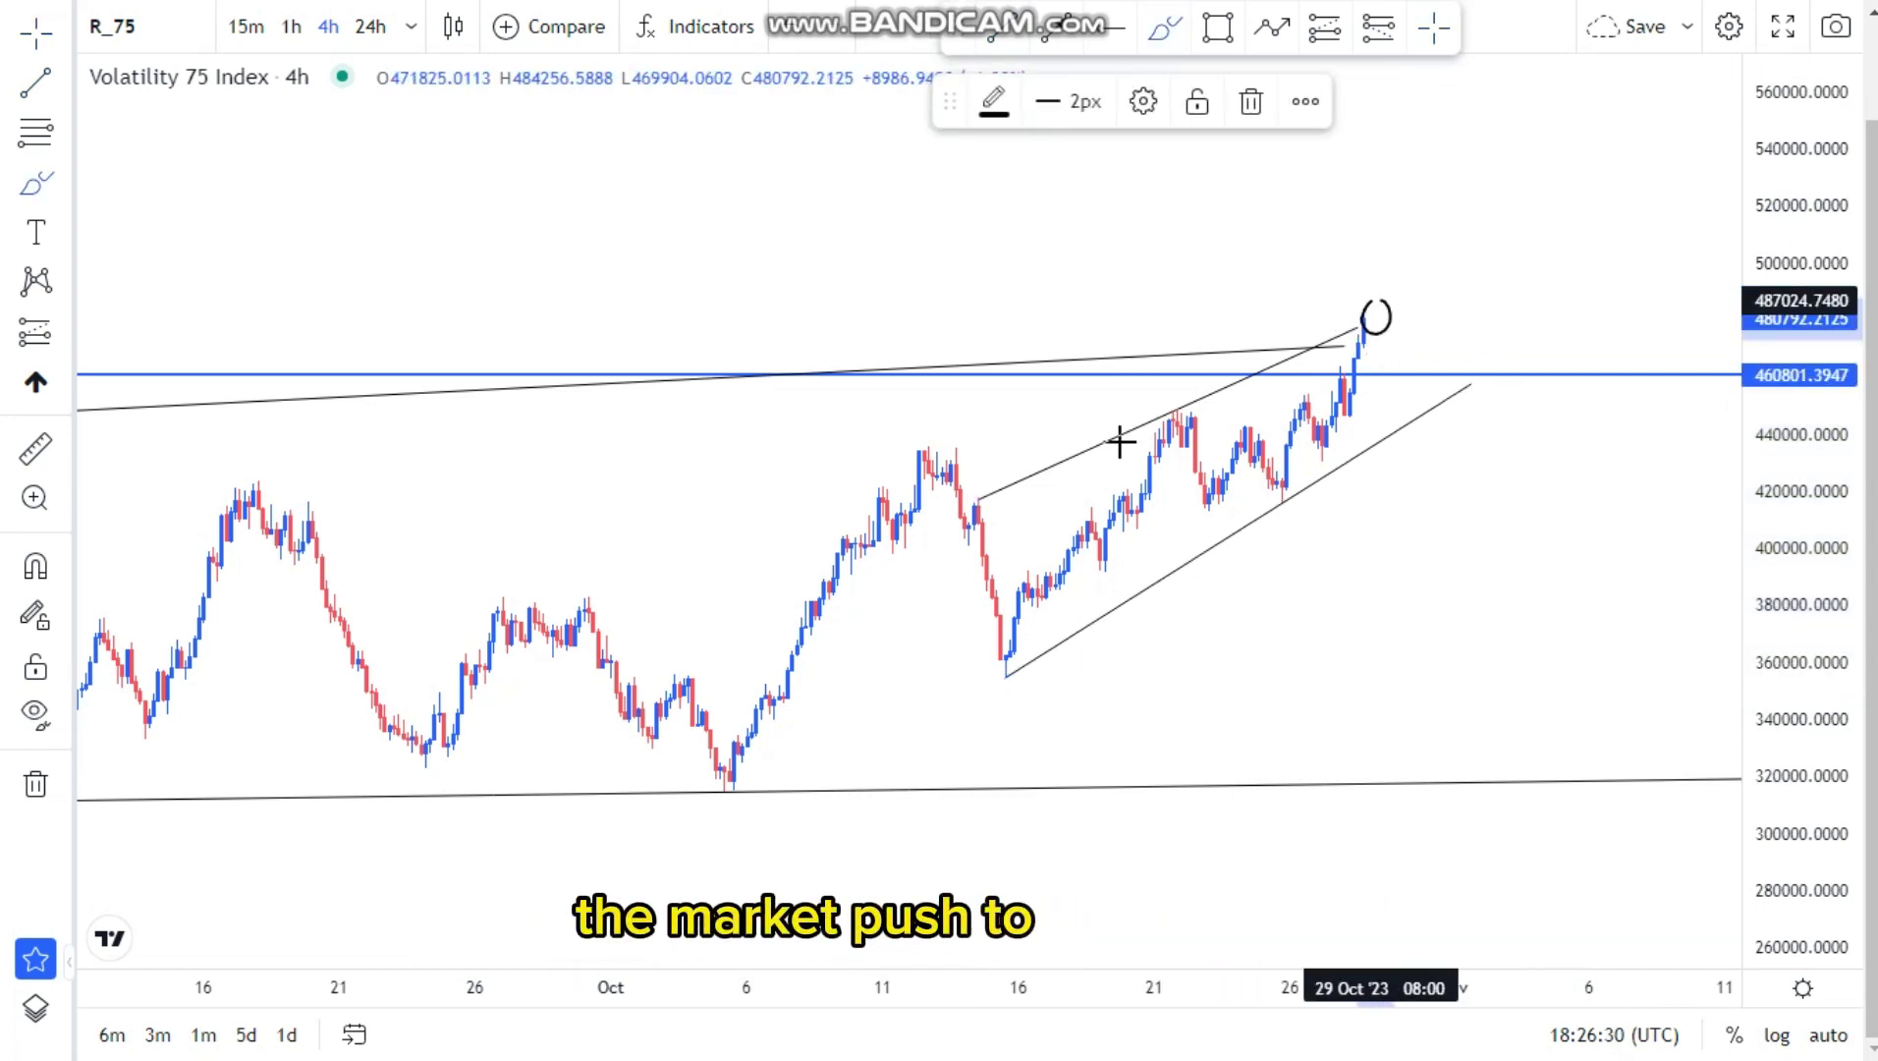
pyautogui.moveTo(996, 482); pyautogui.dragTo(993, 483)
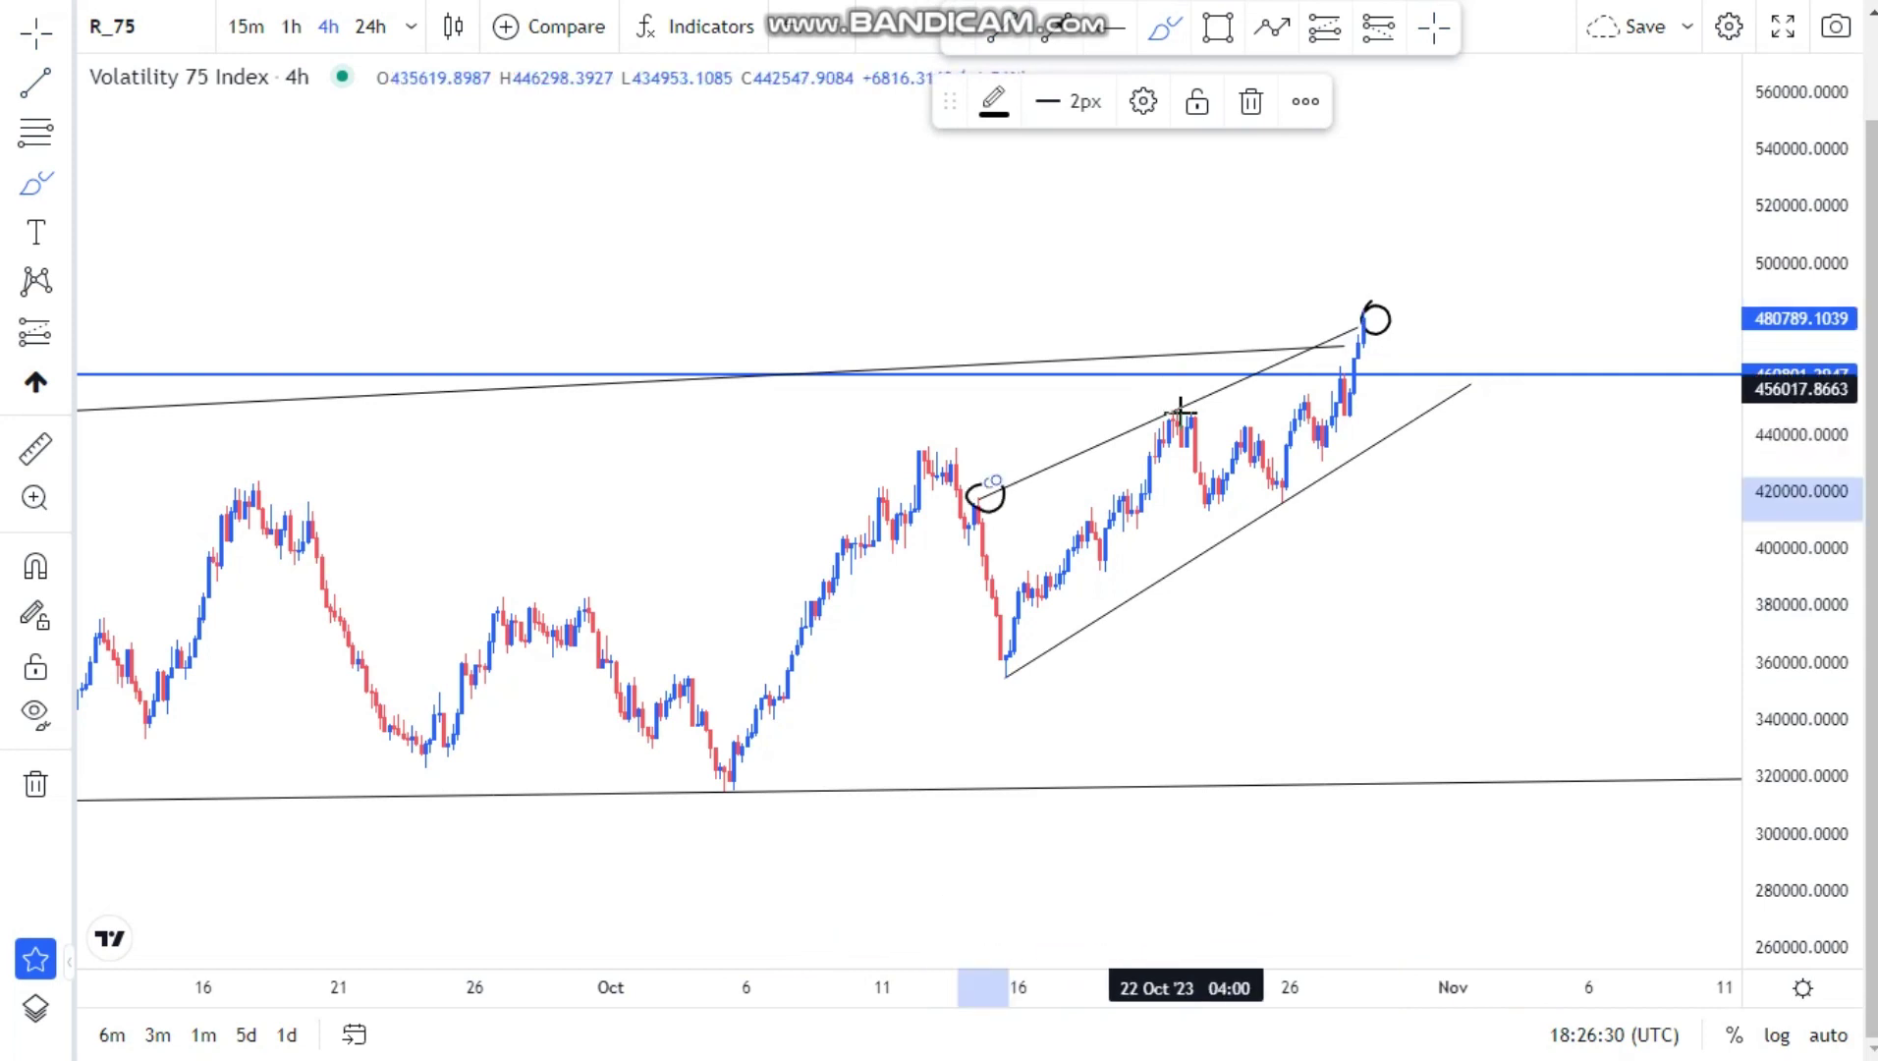
pyautogui.moveTo(1187, 387)
pyautogui.mouseDown()
pyautogui.moveTo(1183, 406)
pyautogui.moveTo(1276, 437)
pyautogui.mouseUp()
pyautogui.moveTo(1154, 493); pyautogui.dragTo(1255, 517)
pyautogui.moveTo(1348, 359)
pyautogui.mouseDown()
pyautogui.moveTo(1376, 318)
pyautogui.moveTo(1479, 419)
pyautogui.moveTo(1564, 599)
pyautogui.mouseUp()
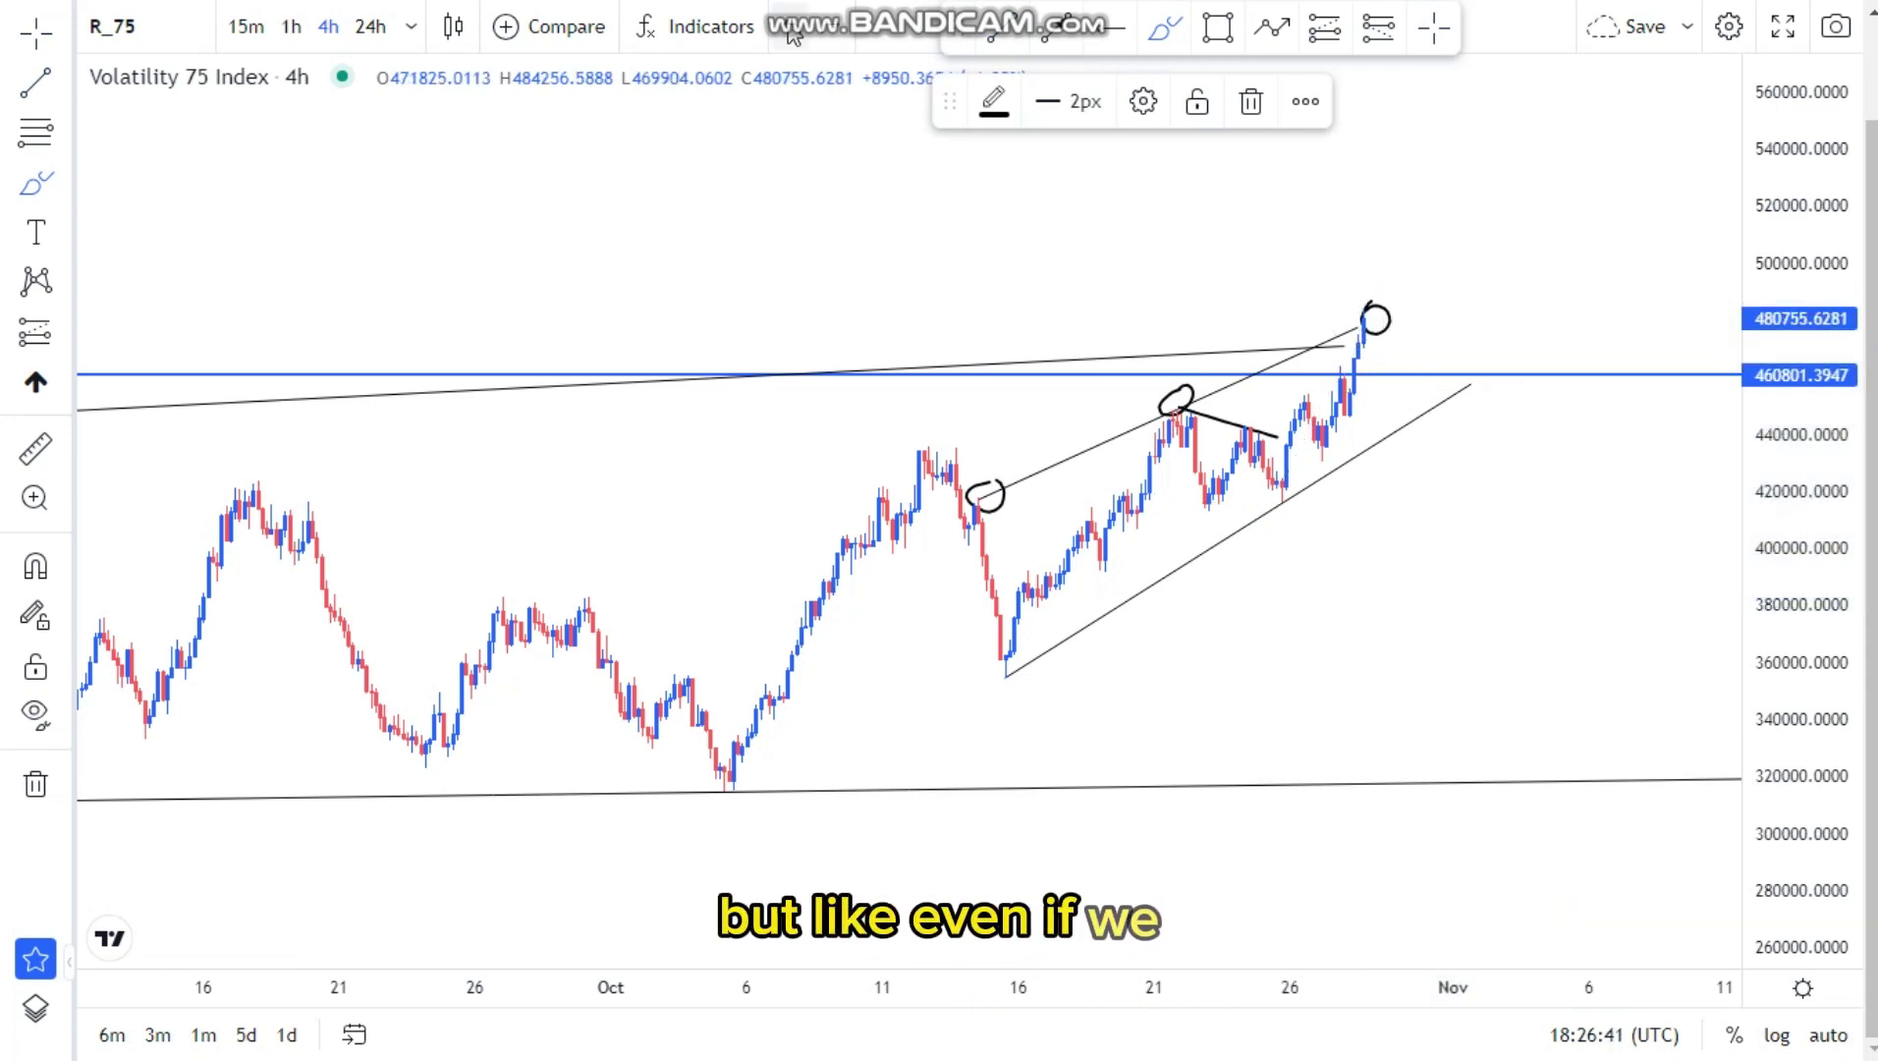
# Undo the brushed descending line and the circles around both earlier October touches, keeping only the circle at the latest high.
pyautogui.click(789, 27)
pyautogui.click(789, 28)
pyautogui.click(789, 27)
pyautogui.click(1433, 27)
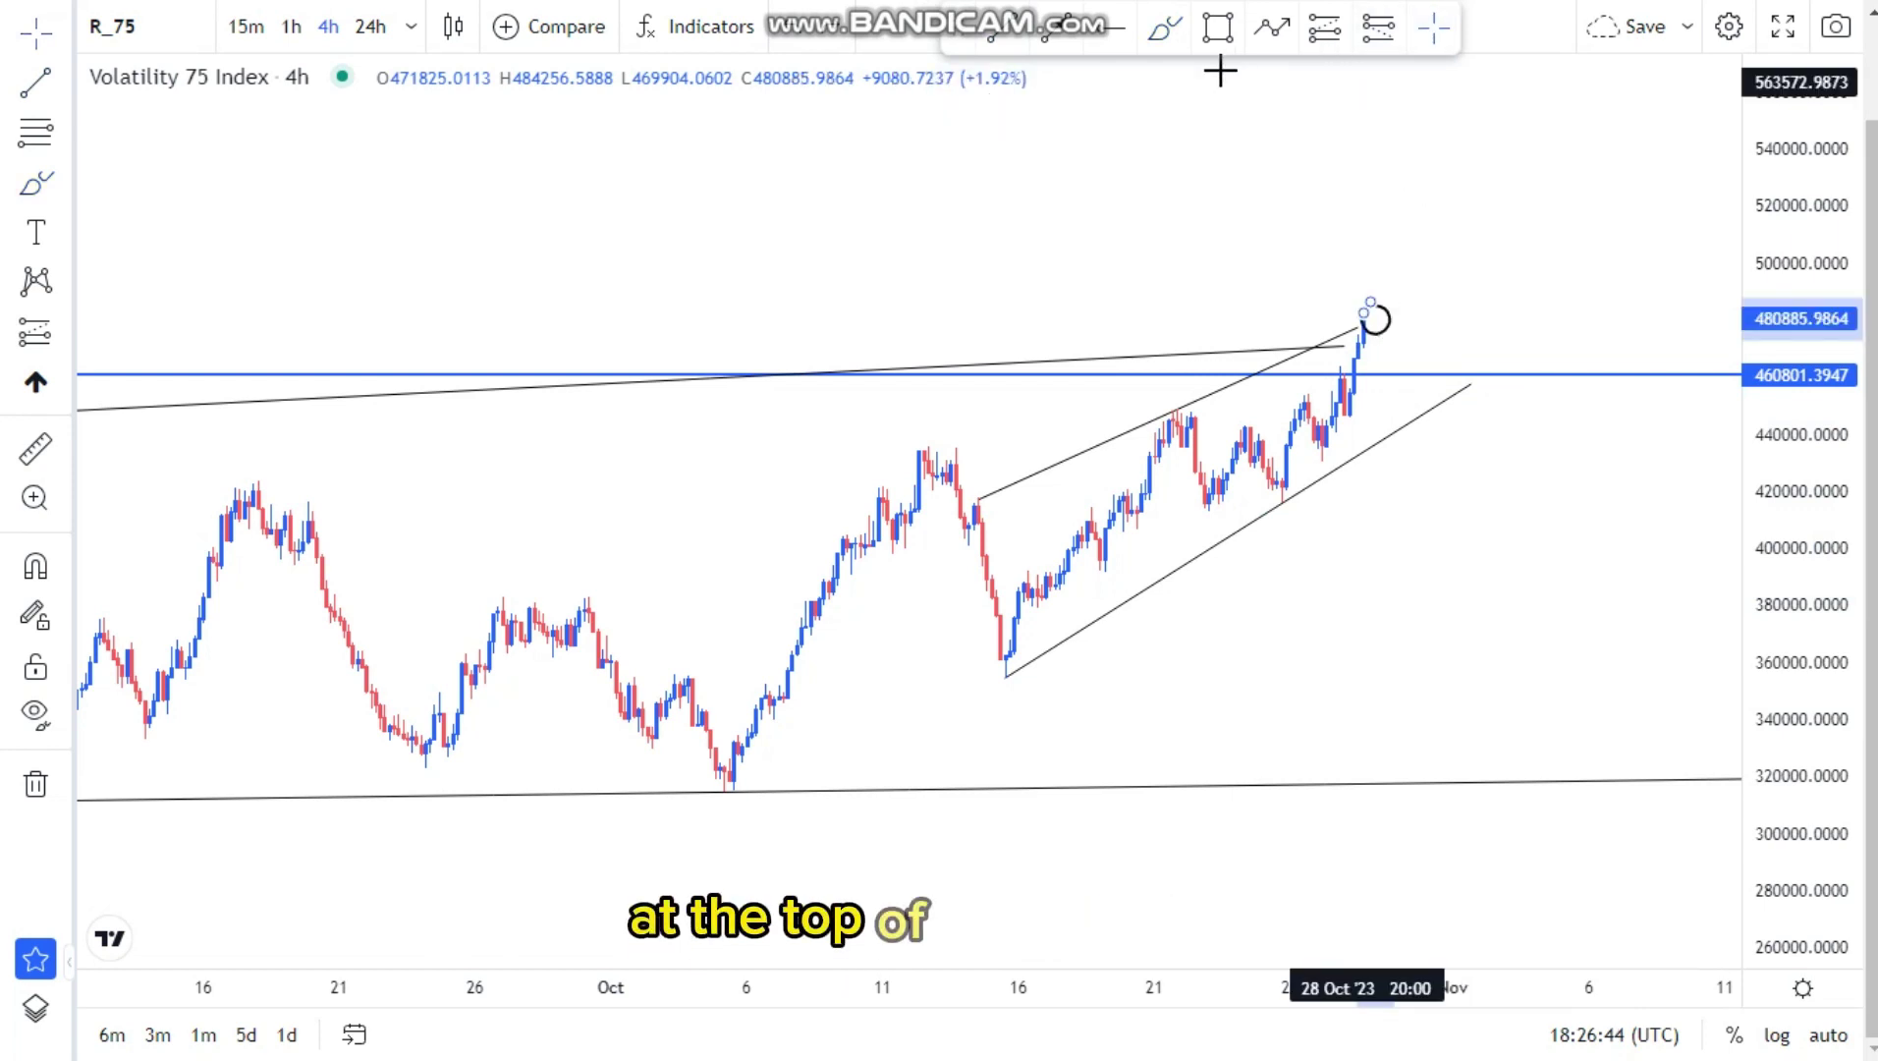
pyautogui.click(1389, 317)
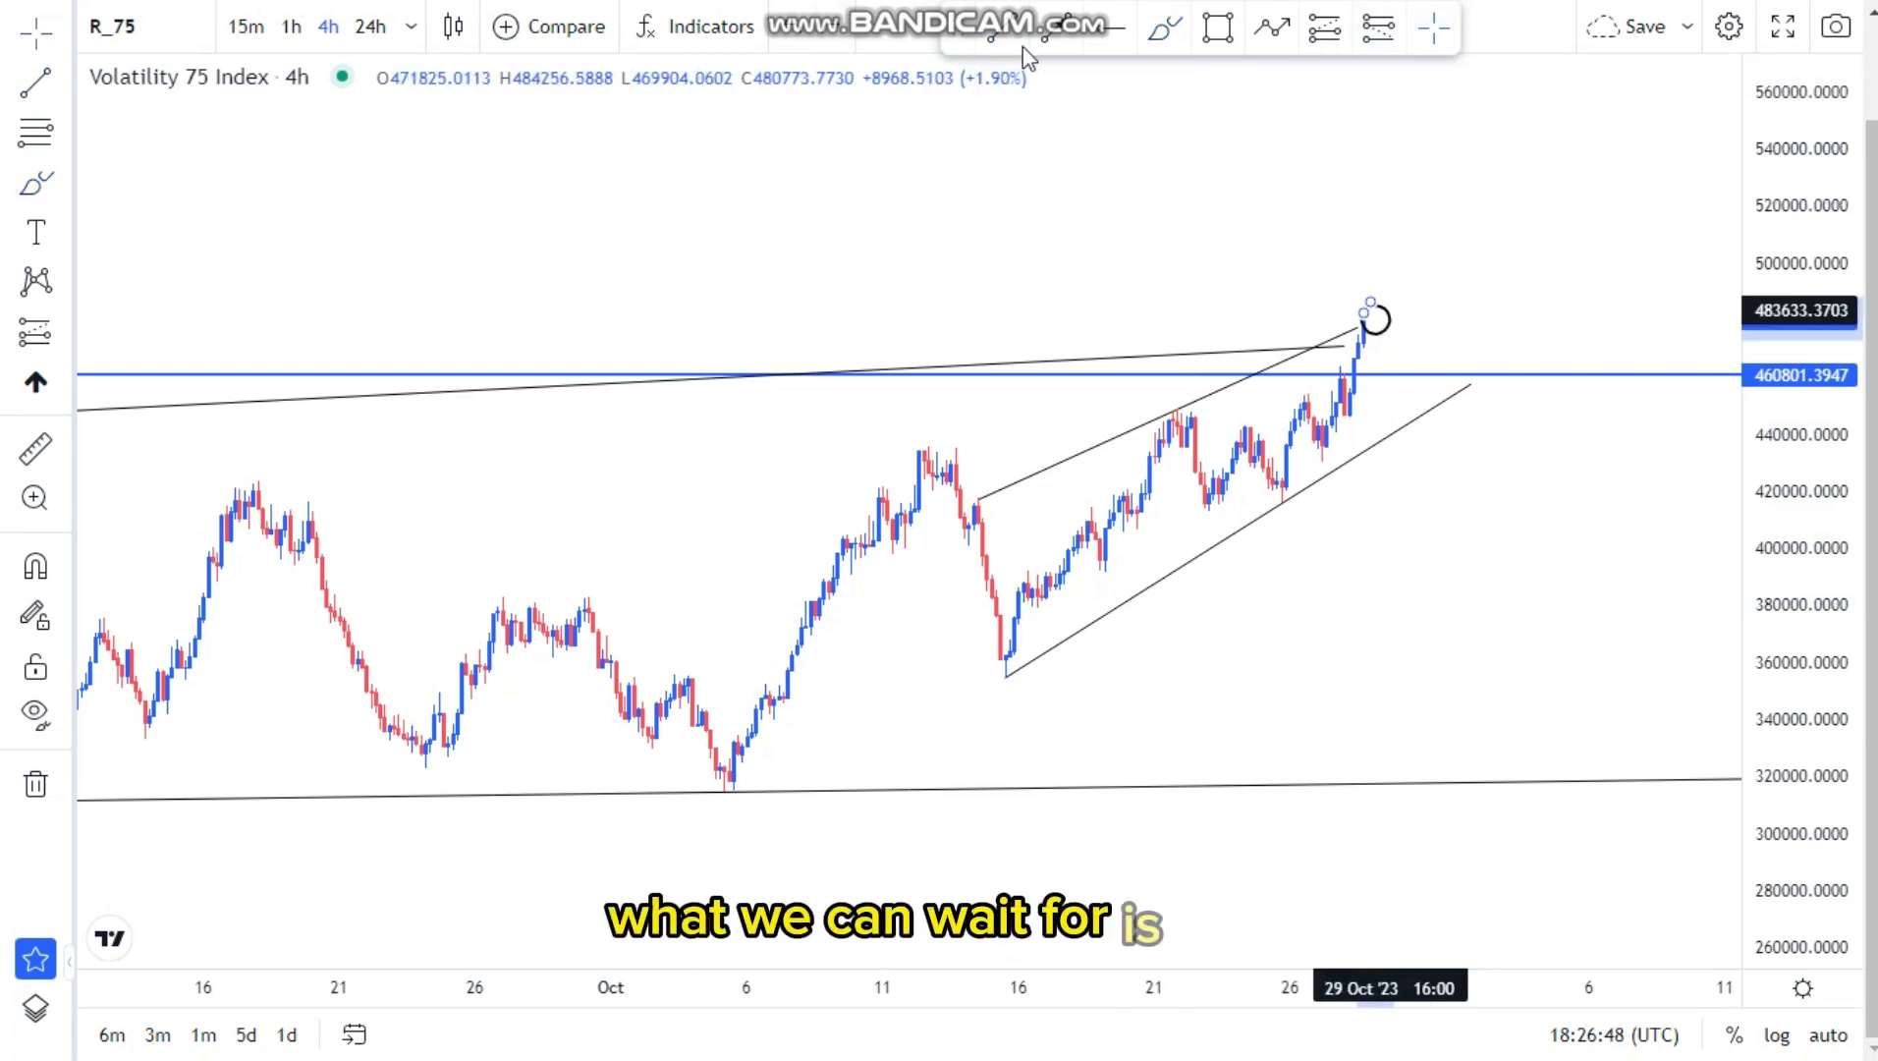
# Place a horizontal ray as a sell target at the mid-October 2023 low, at about 353589.
pyautogui.scroll(-5, 671, 122)
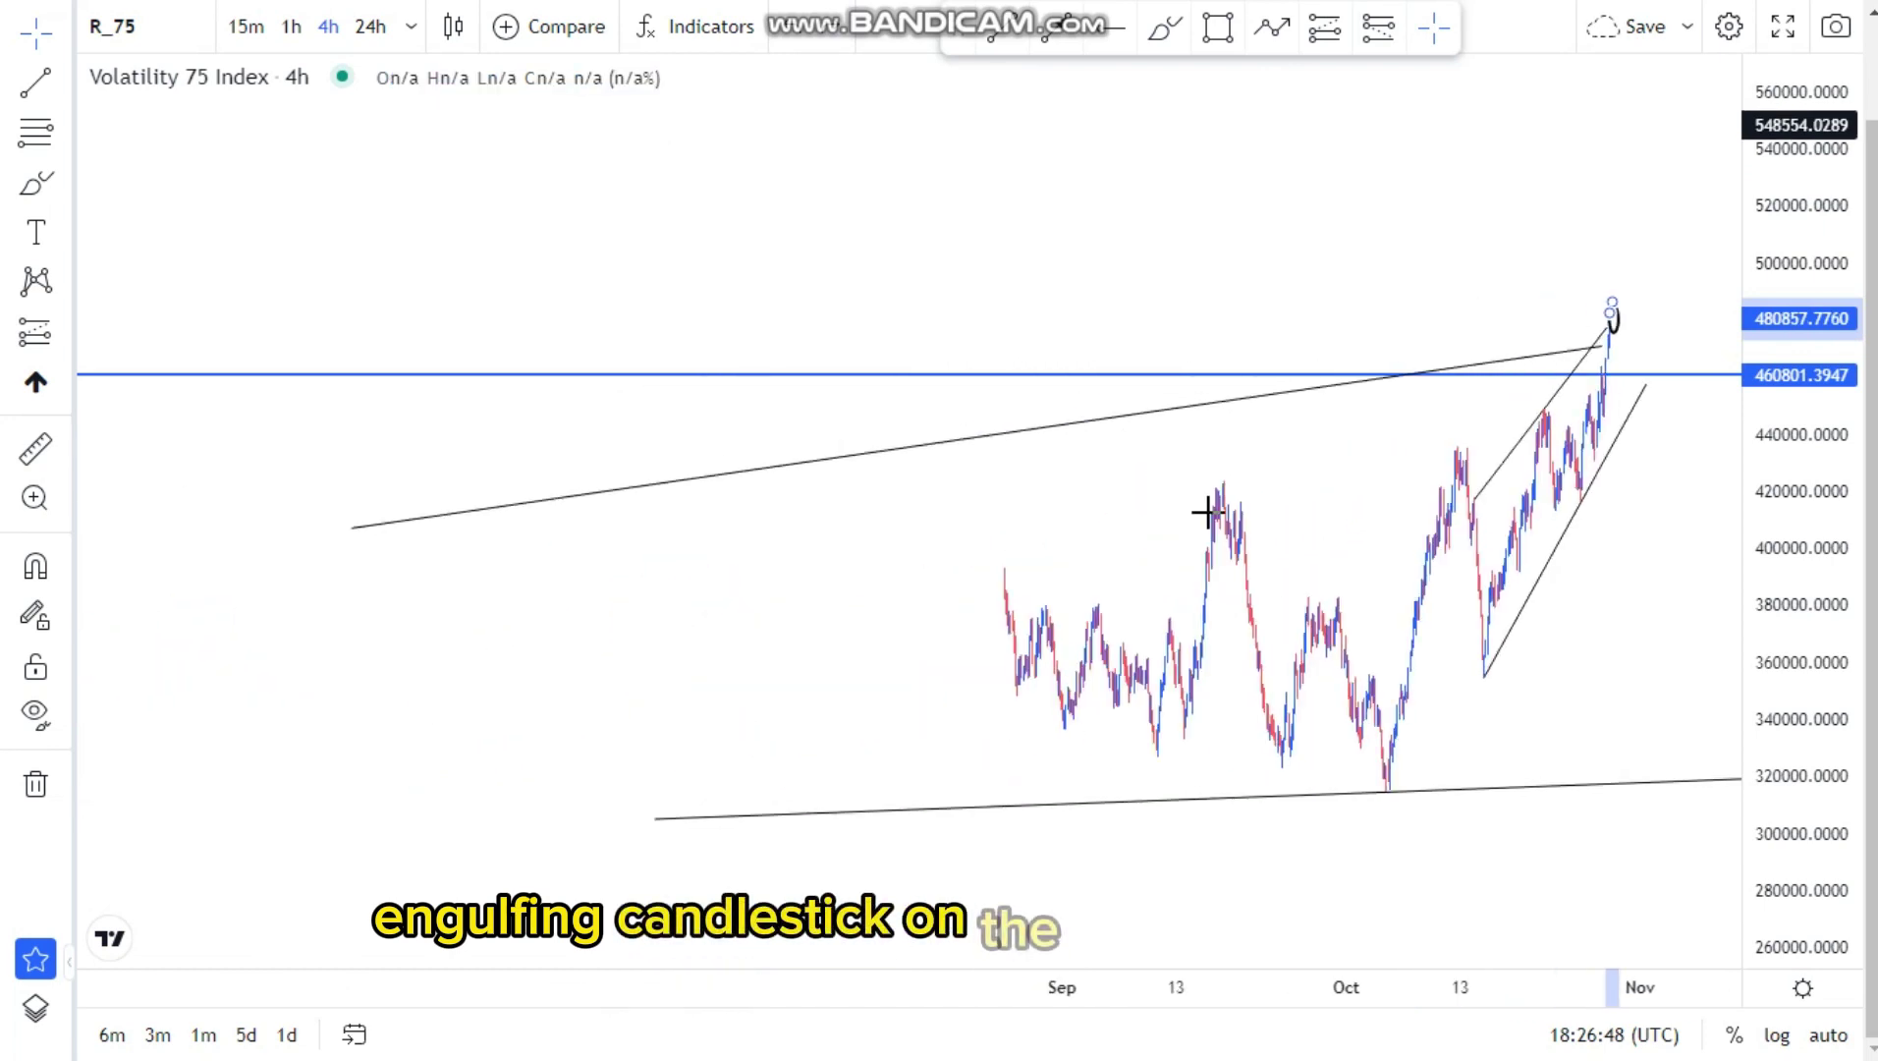
pyautogui.scroll(-2, 1209, 512)
pyautogui.moveTo(1179, 506); pyautogui.dragTo(712, 375)
pyautogui.scroll(-5, 1124, 453)
pyautogui.moveTo(1754, 398); pyautogui.dragTo(1753, 415)
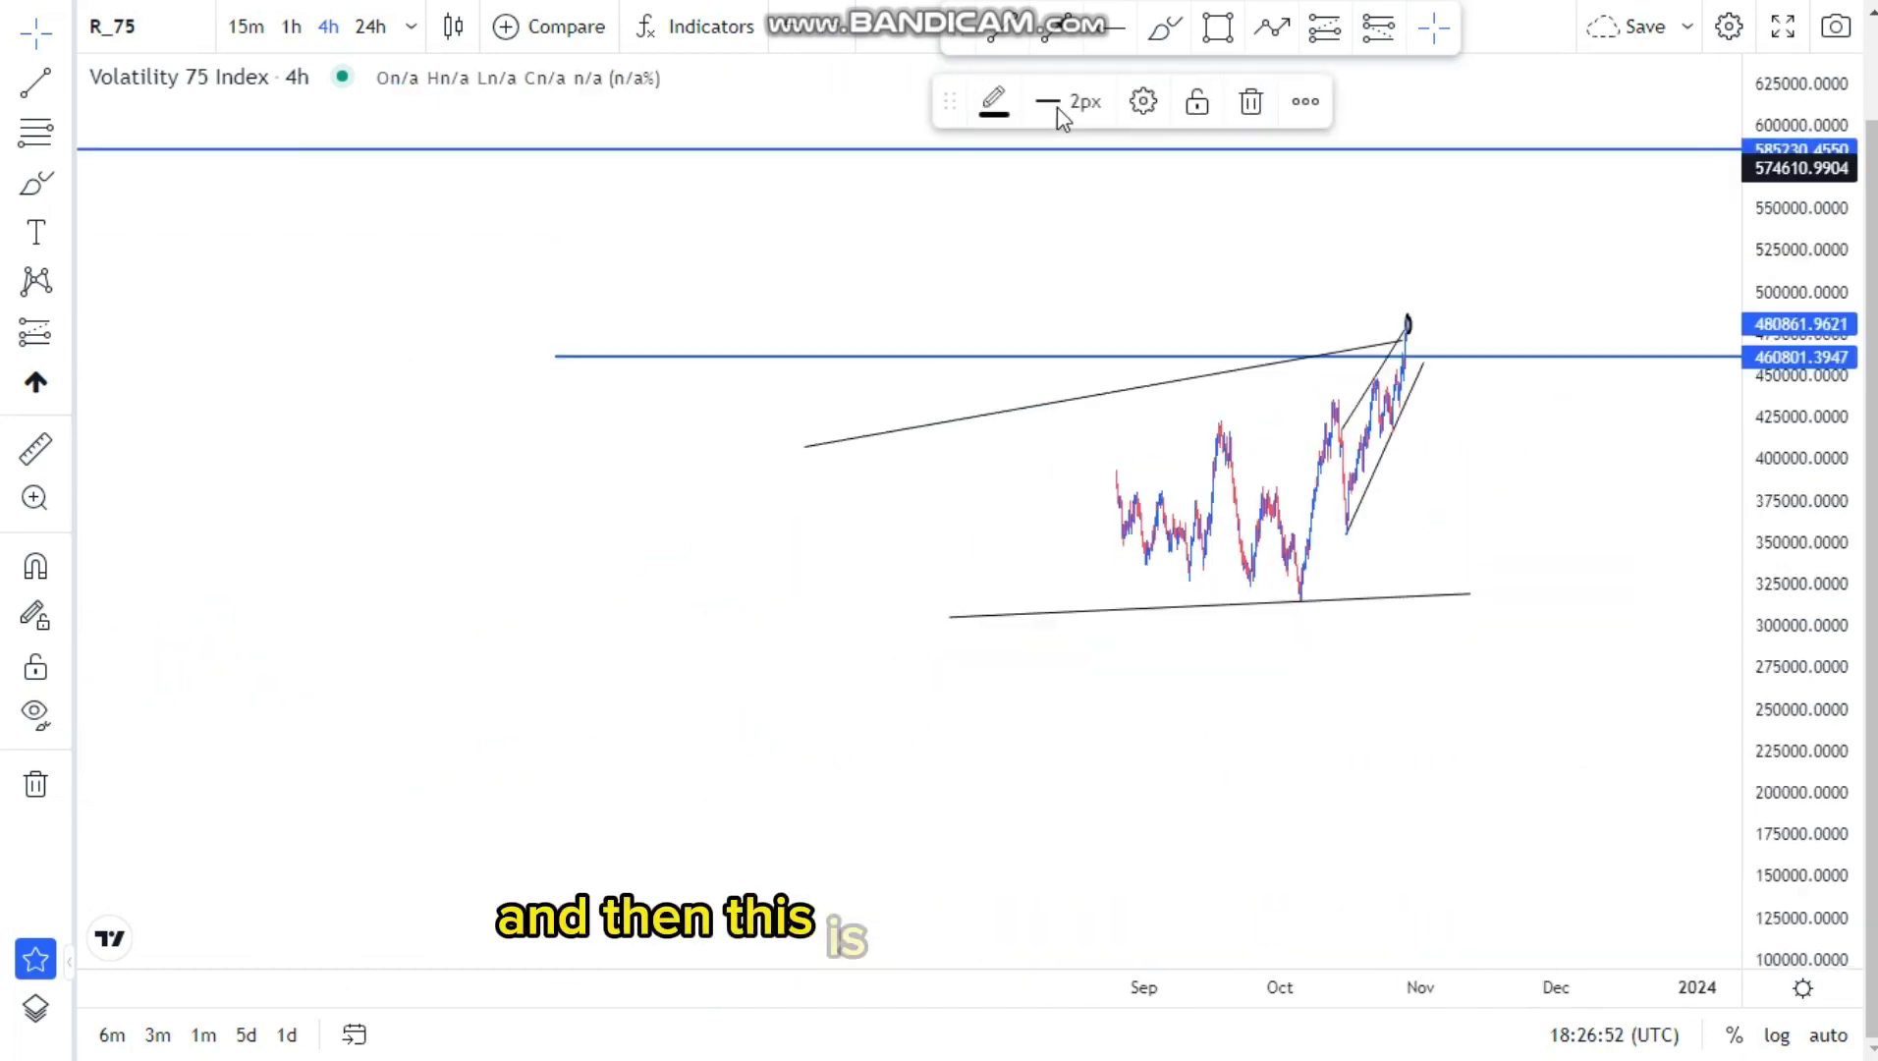
pyautogui.click(1063, 110)
pyautogui.press('Escape')
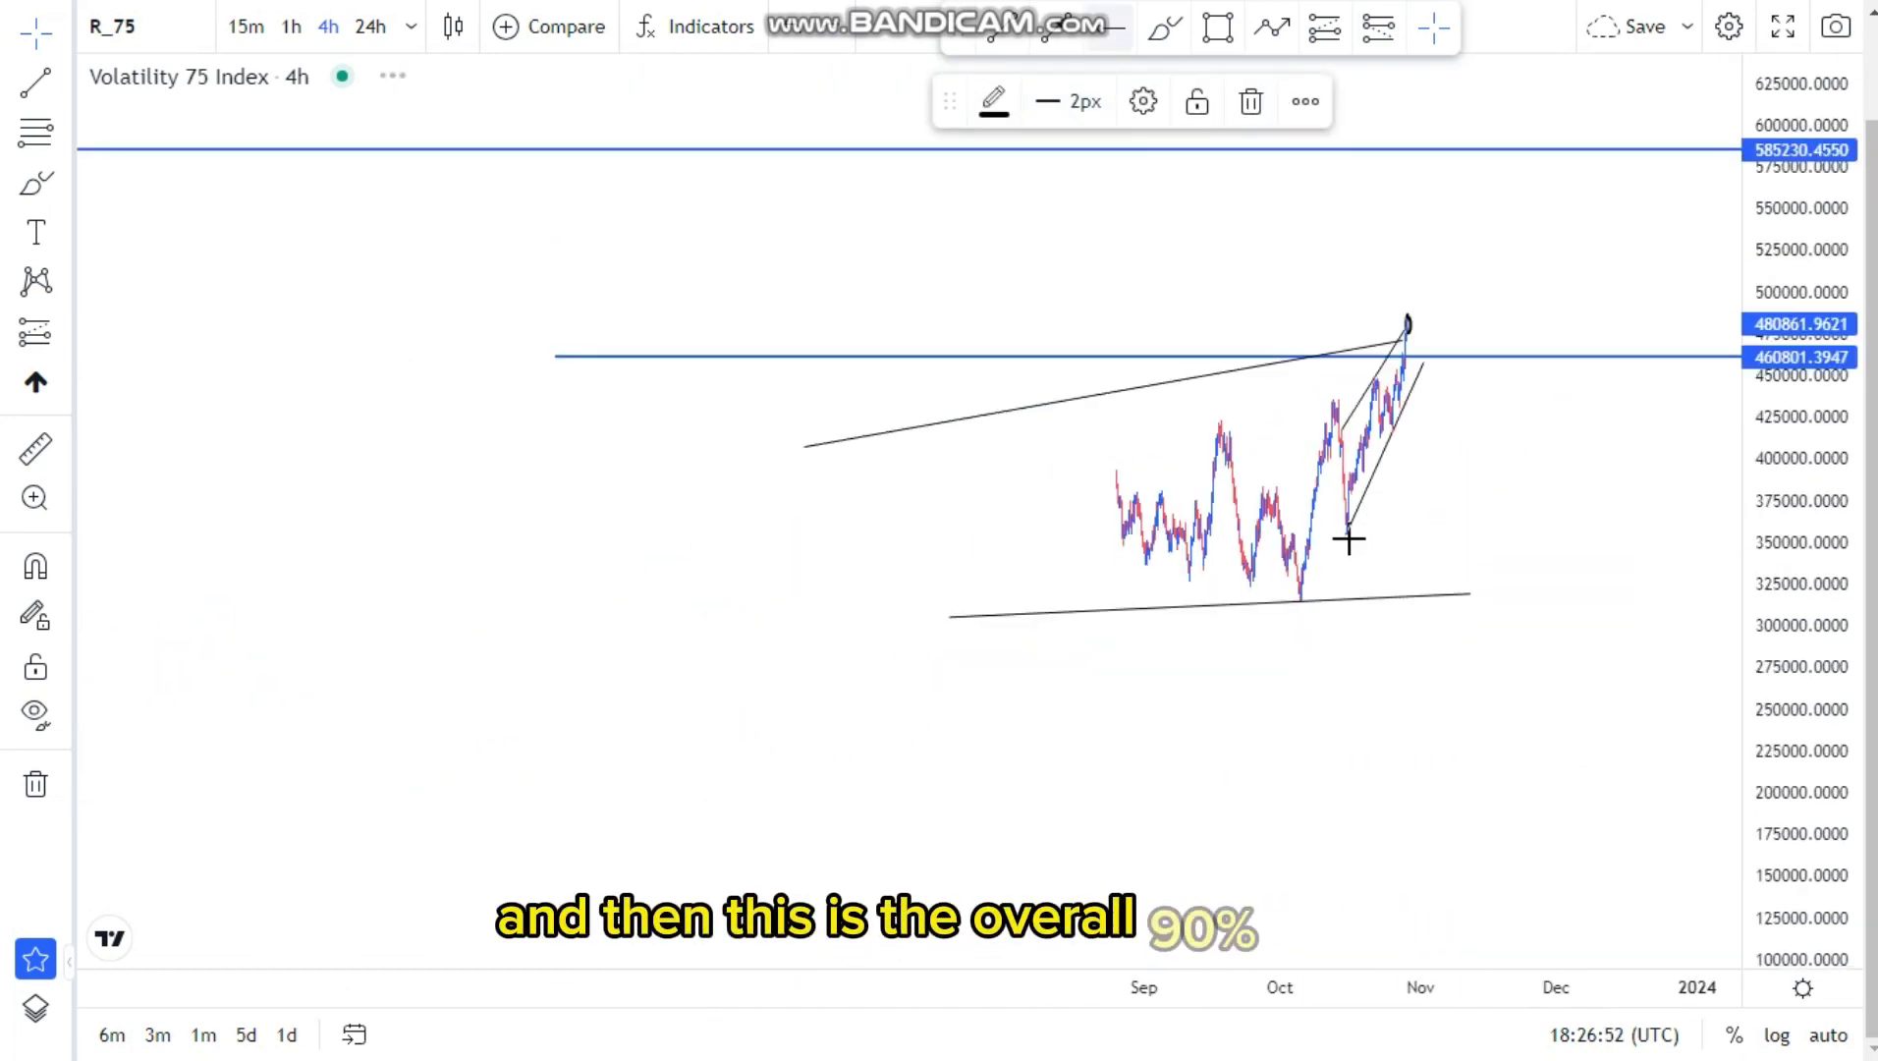
pyautogui.click(1345, 562)
pyautogui.scroll(4, 1711, 696)
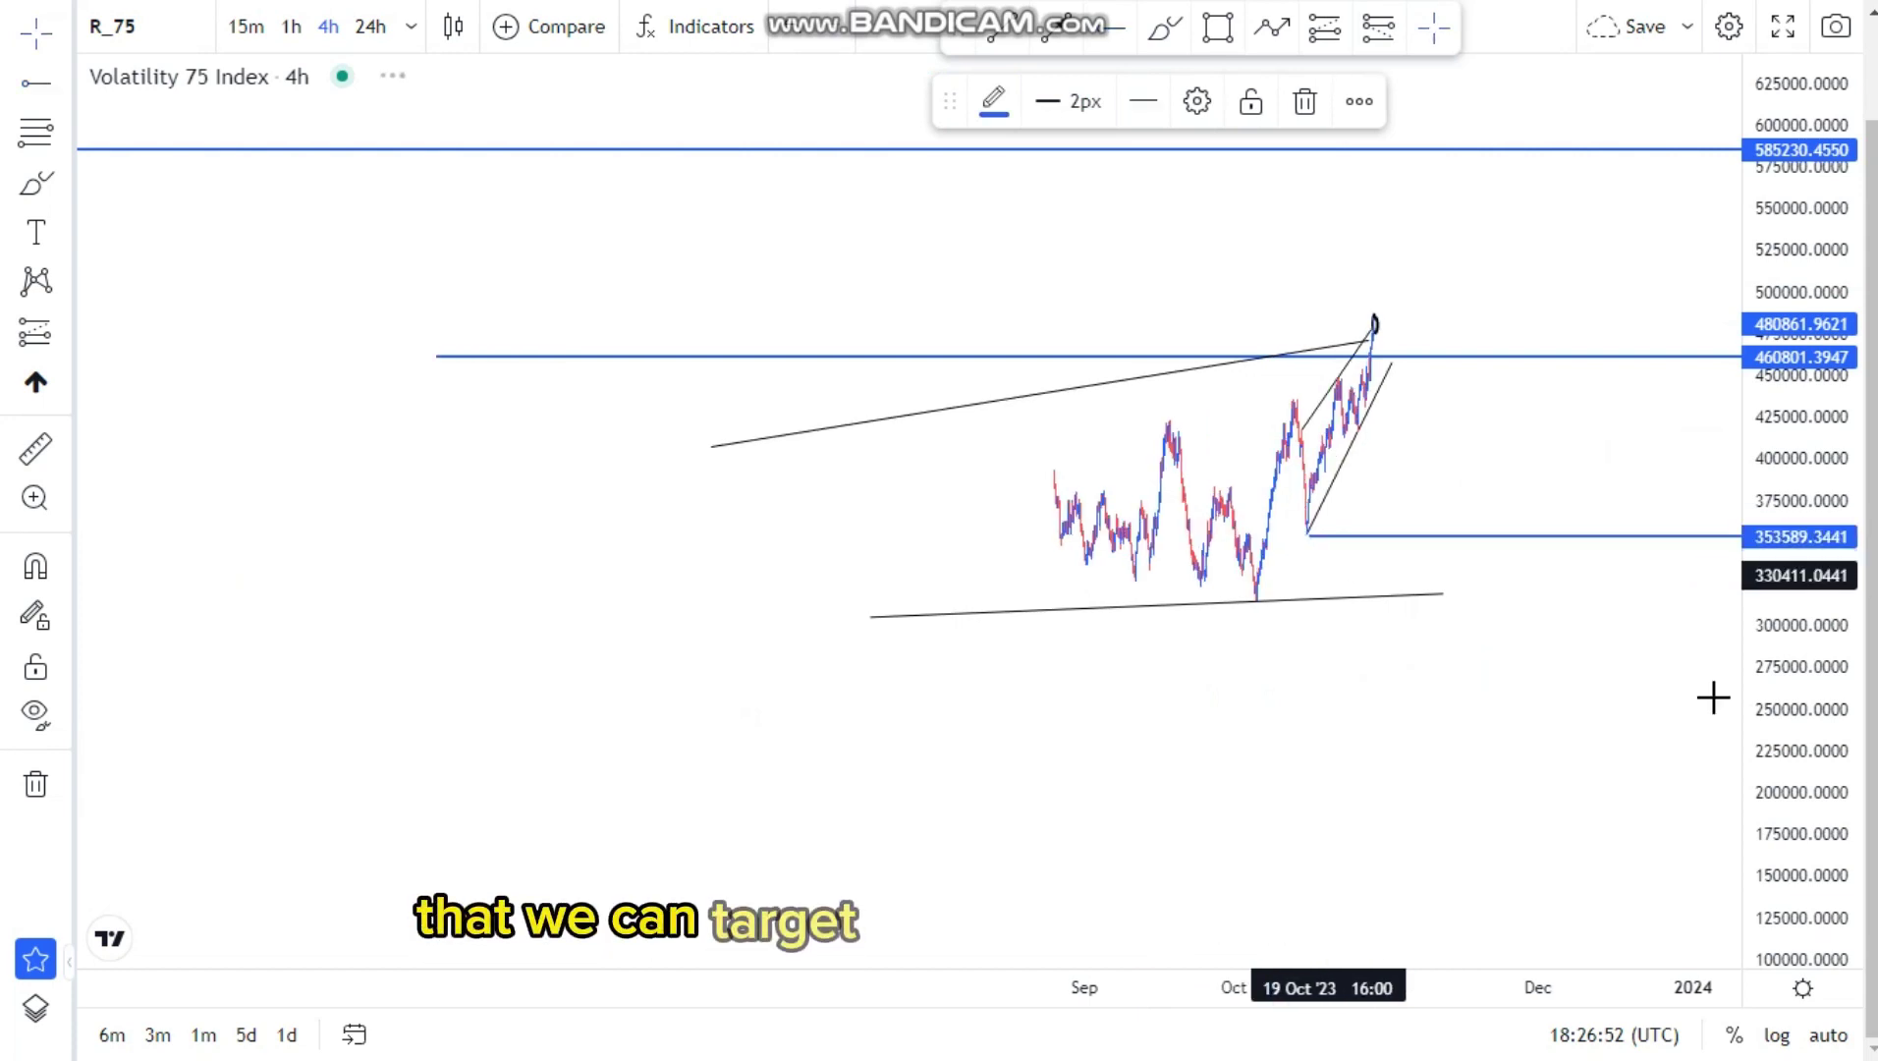
pyautogui.scroll(3, 897, 599)
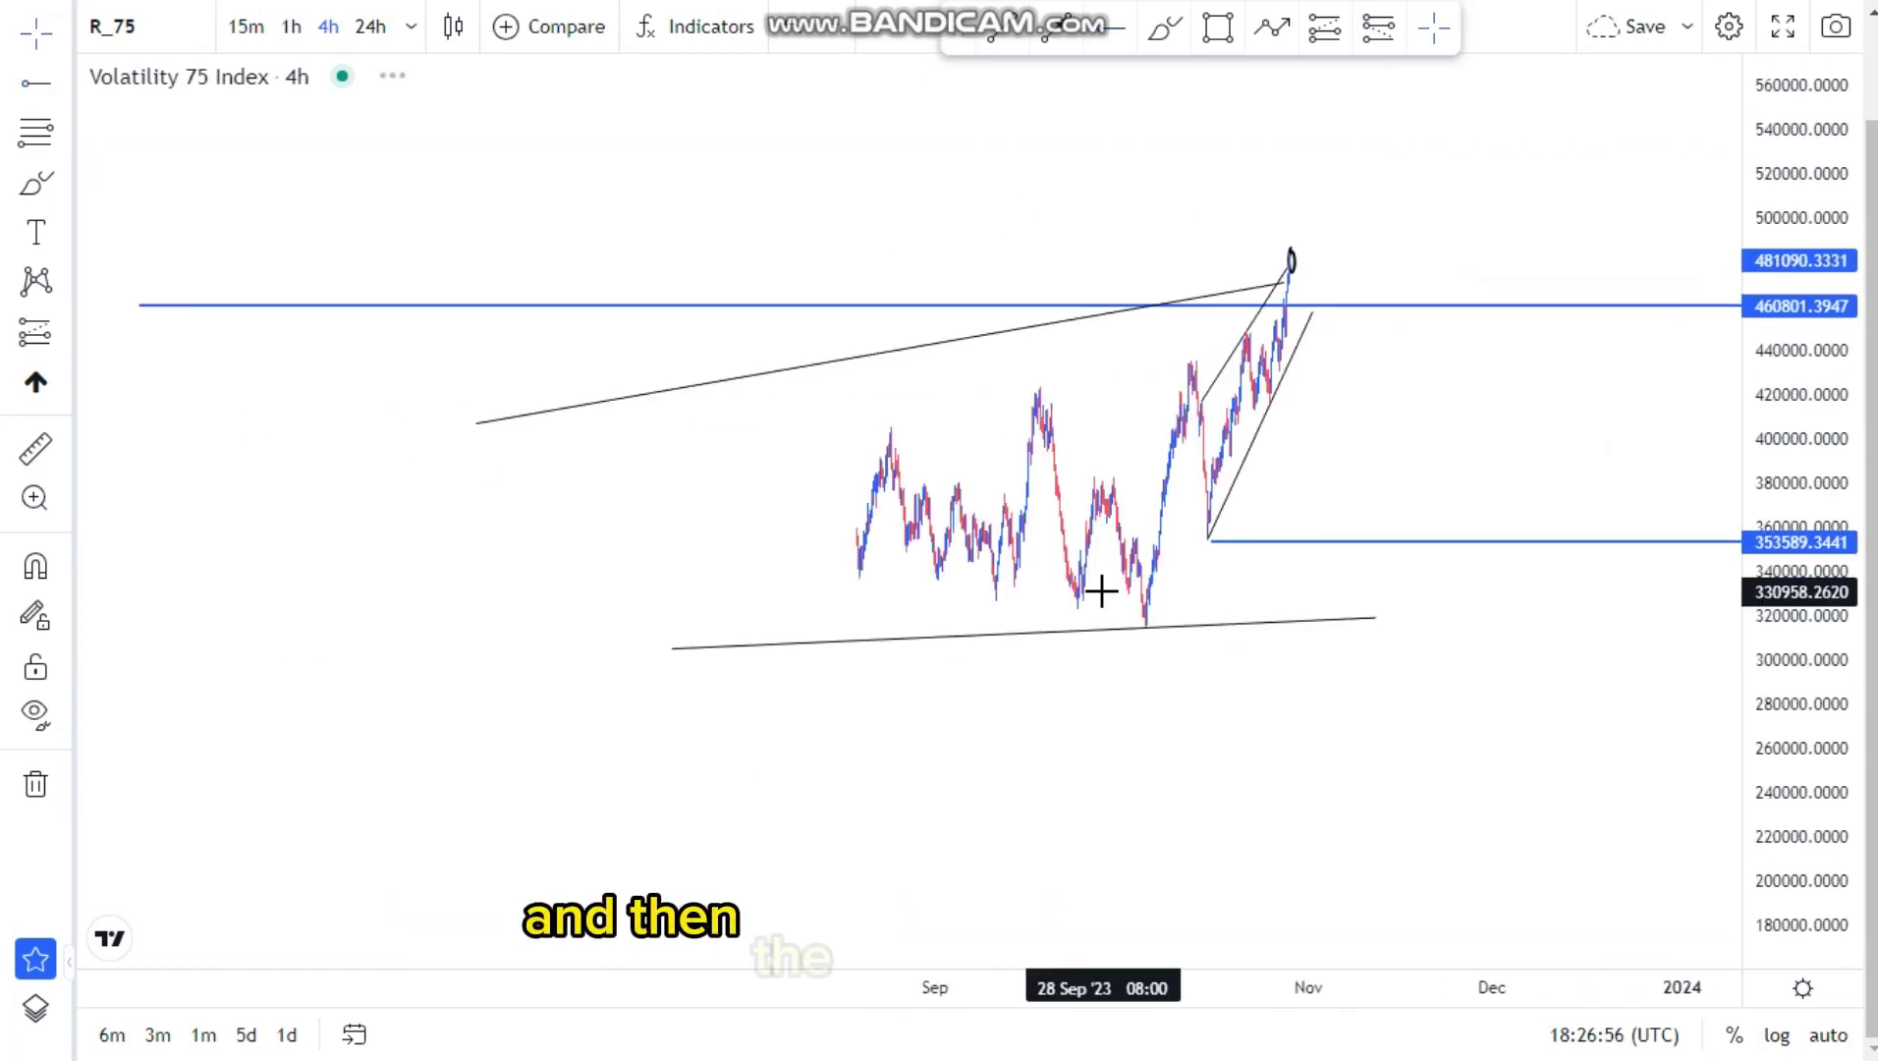
# Brush circles around the July low, the October low and the projected early November touch on the expanding pattern's lower trend line.
pyautogui.scroll(2, 1102, 591)
pyautogui.moveTo(1768, 771); pyautogui.dragTo(1768, 600)
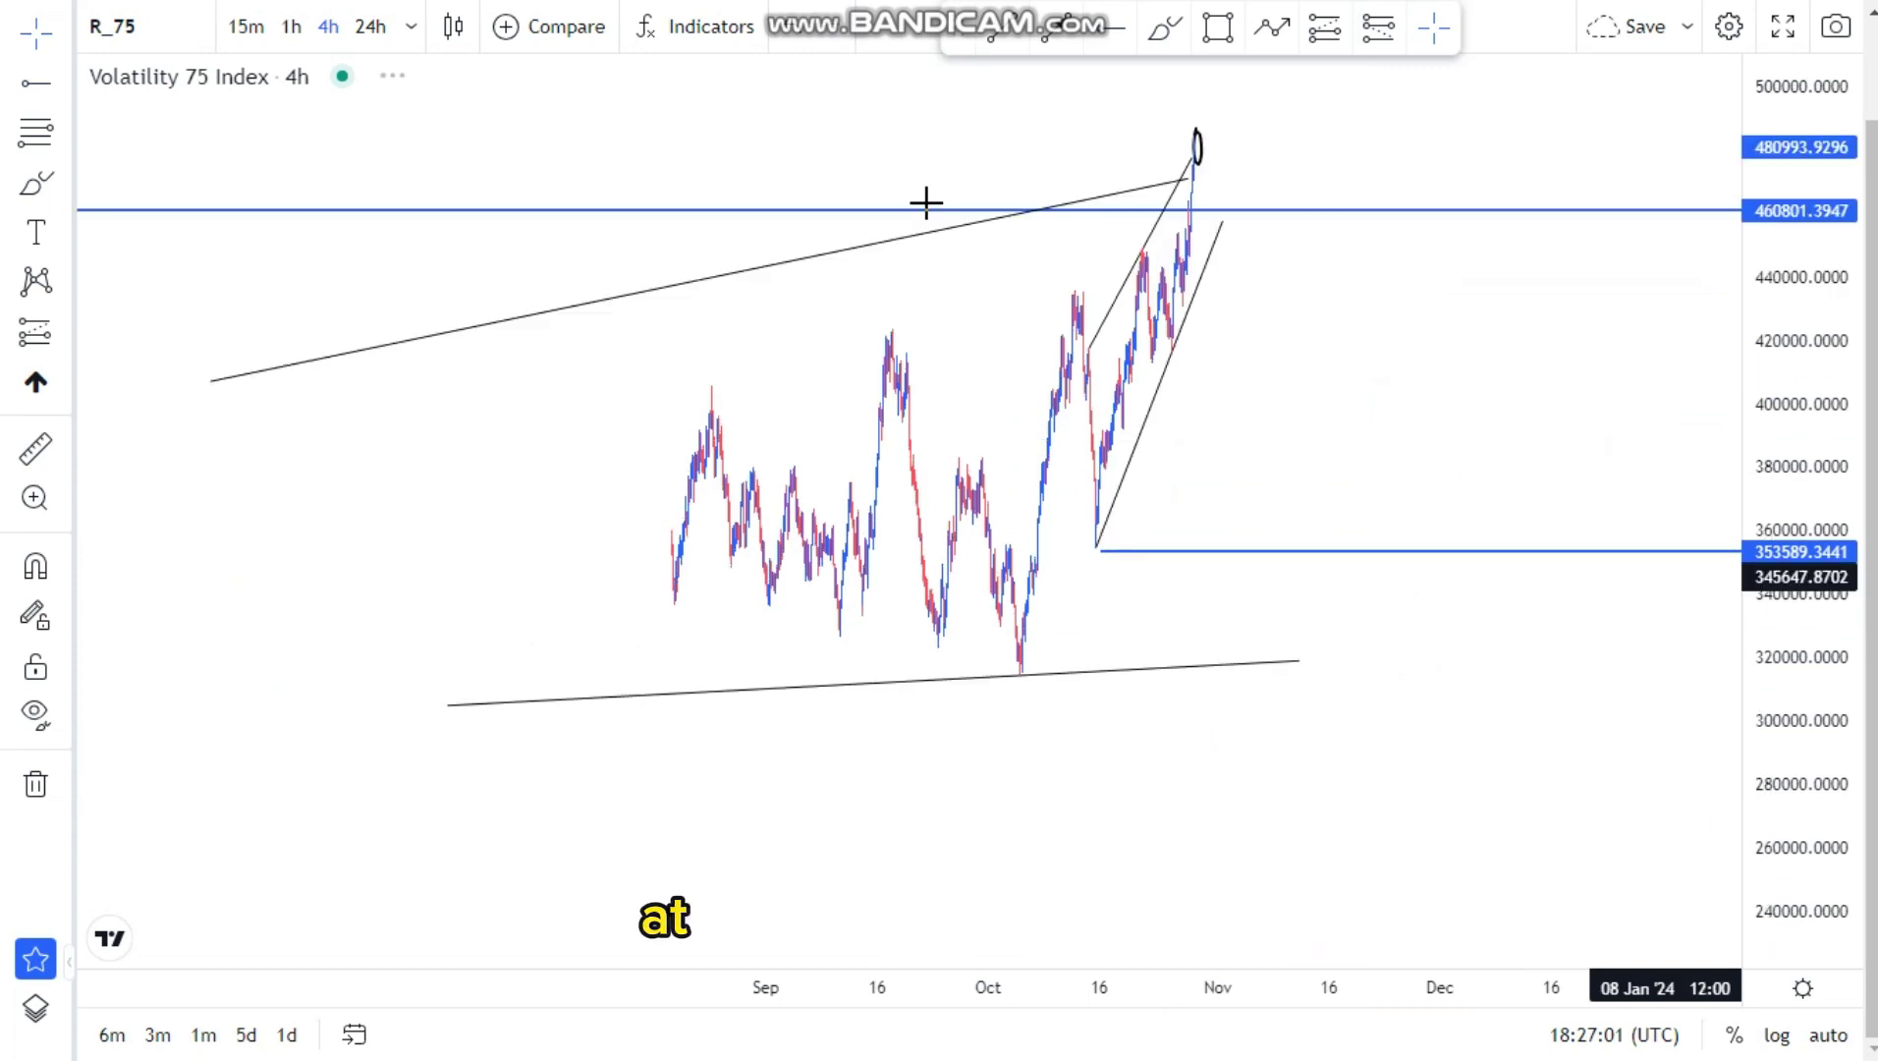
pyautogui.scroll(2, 1224, 738)
pyautogui.click(1162, 37)
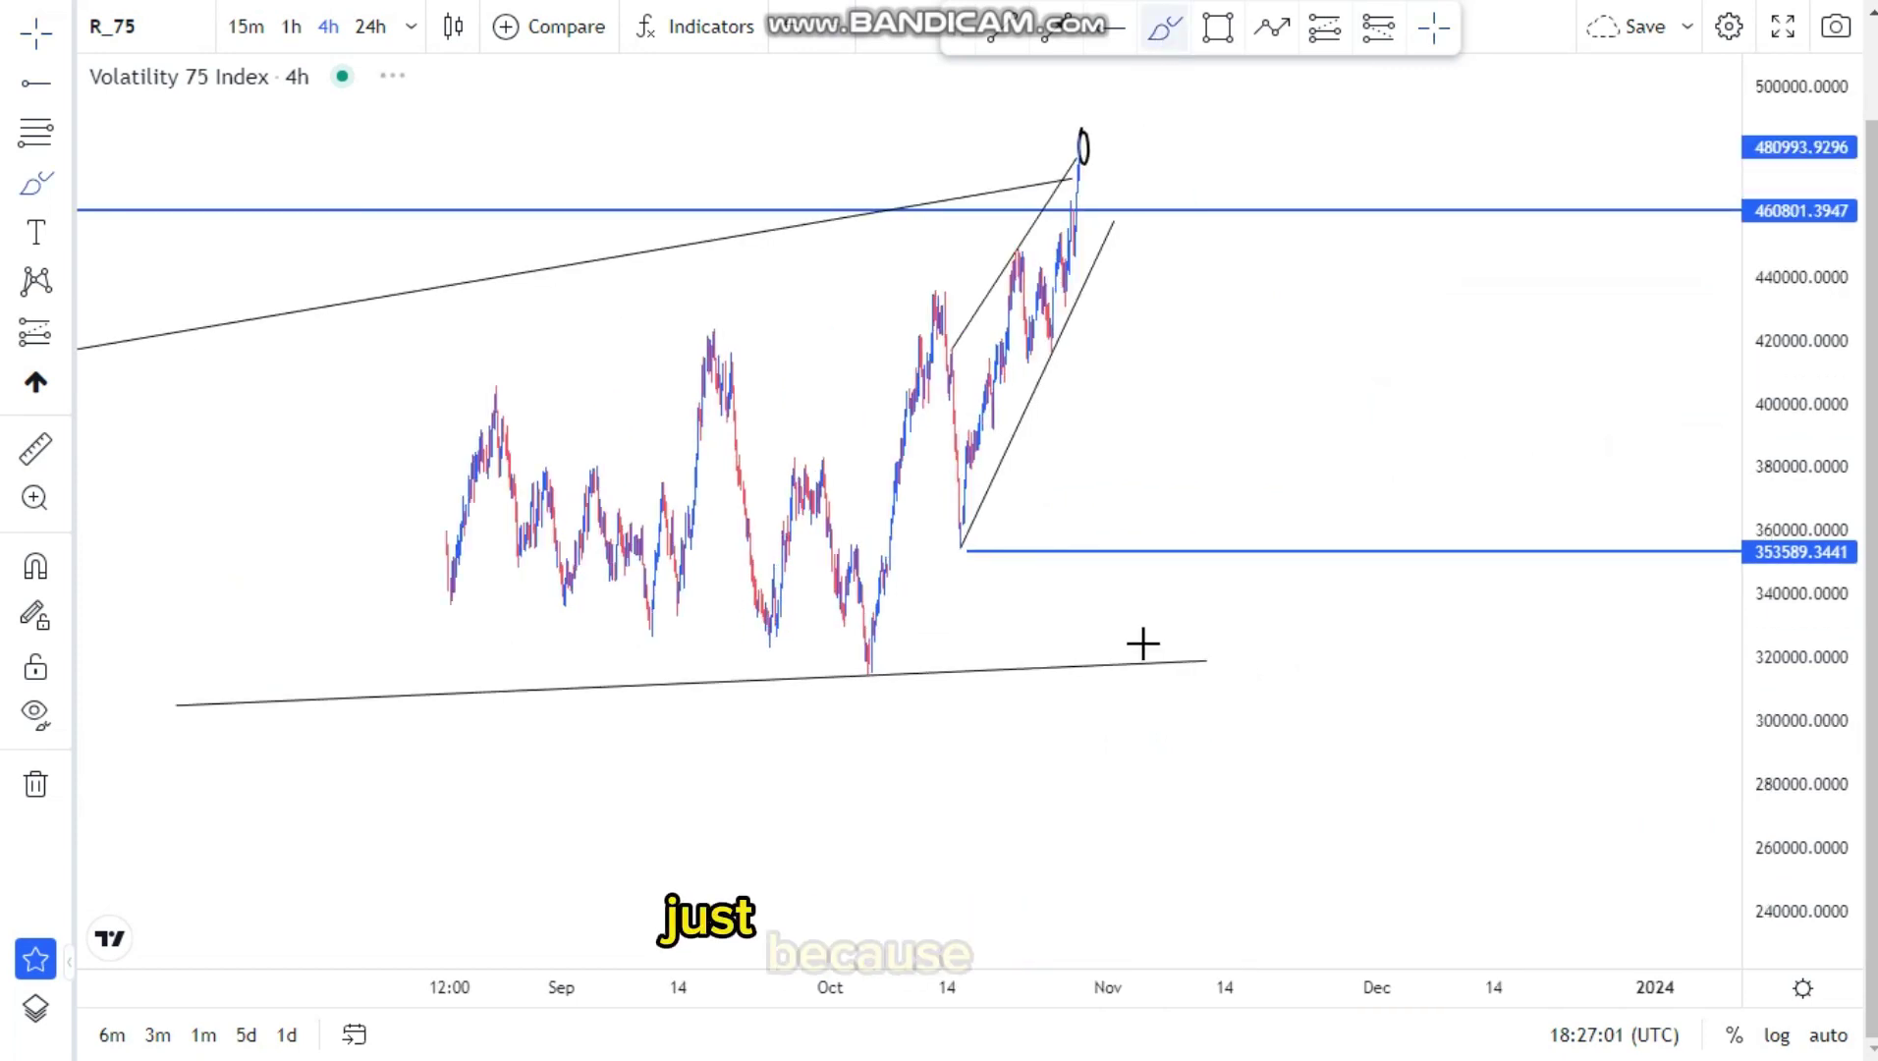
pyautogui.moveTo(1140, 642)
pyautogui.mouseDown()
pyautogui.moveTo(1113, 685)
pyautogui.moveTo(1001, 700)
pyautogui.moveTo(1131, 644)
pyautogui.mouseUp()
pyautogui.scroll(-3, 976, 704)
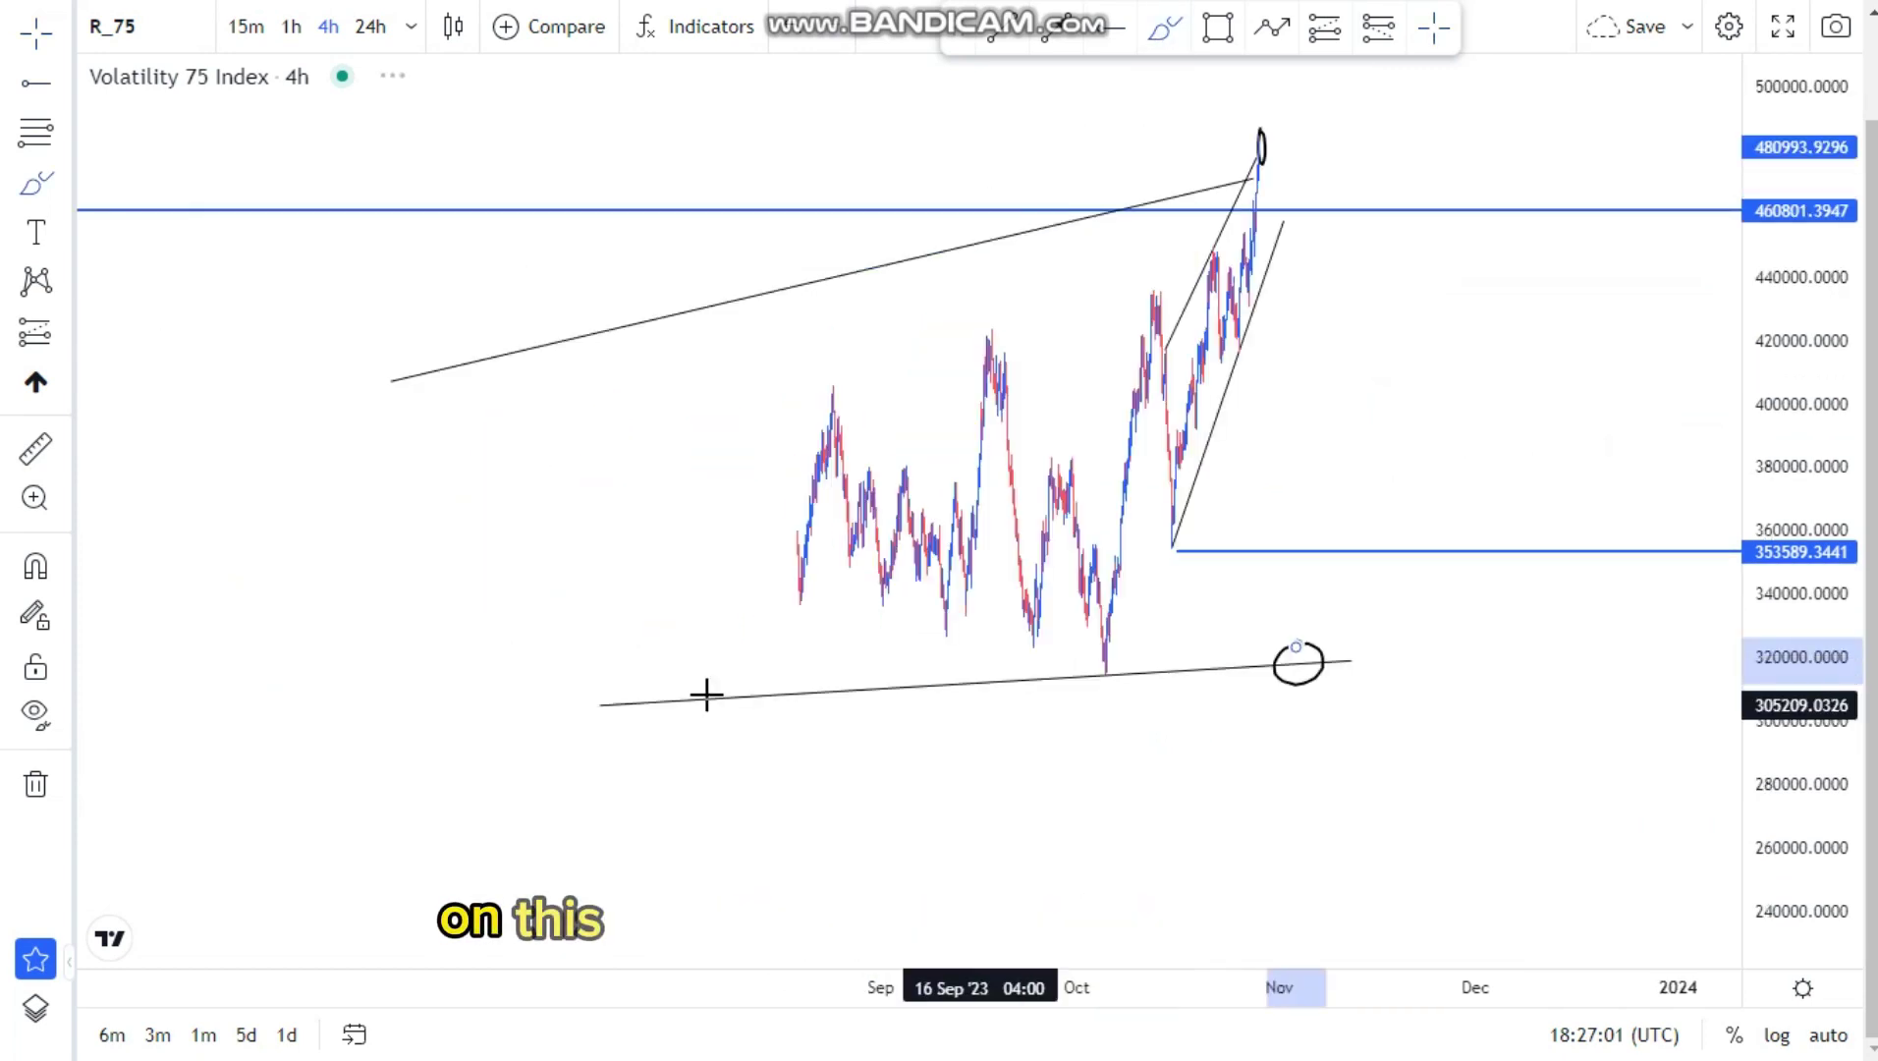
pyautogui.moveTo(722, 691); pyautogui.dragTo(728, 703)
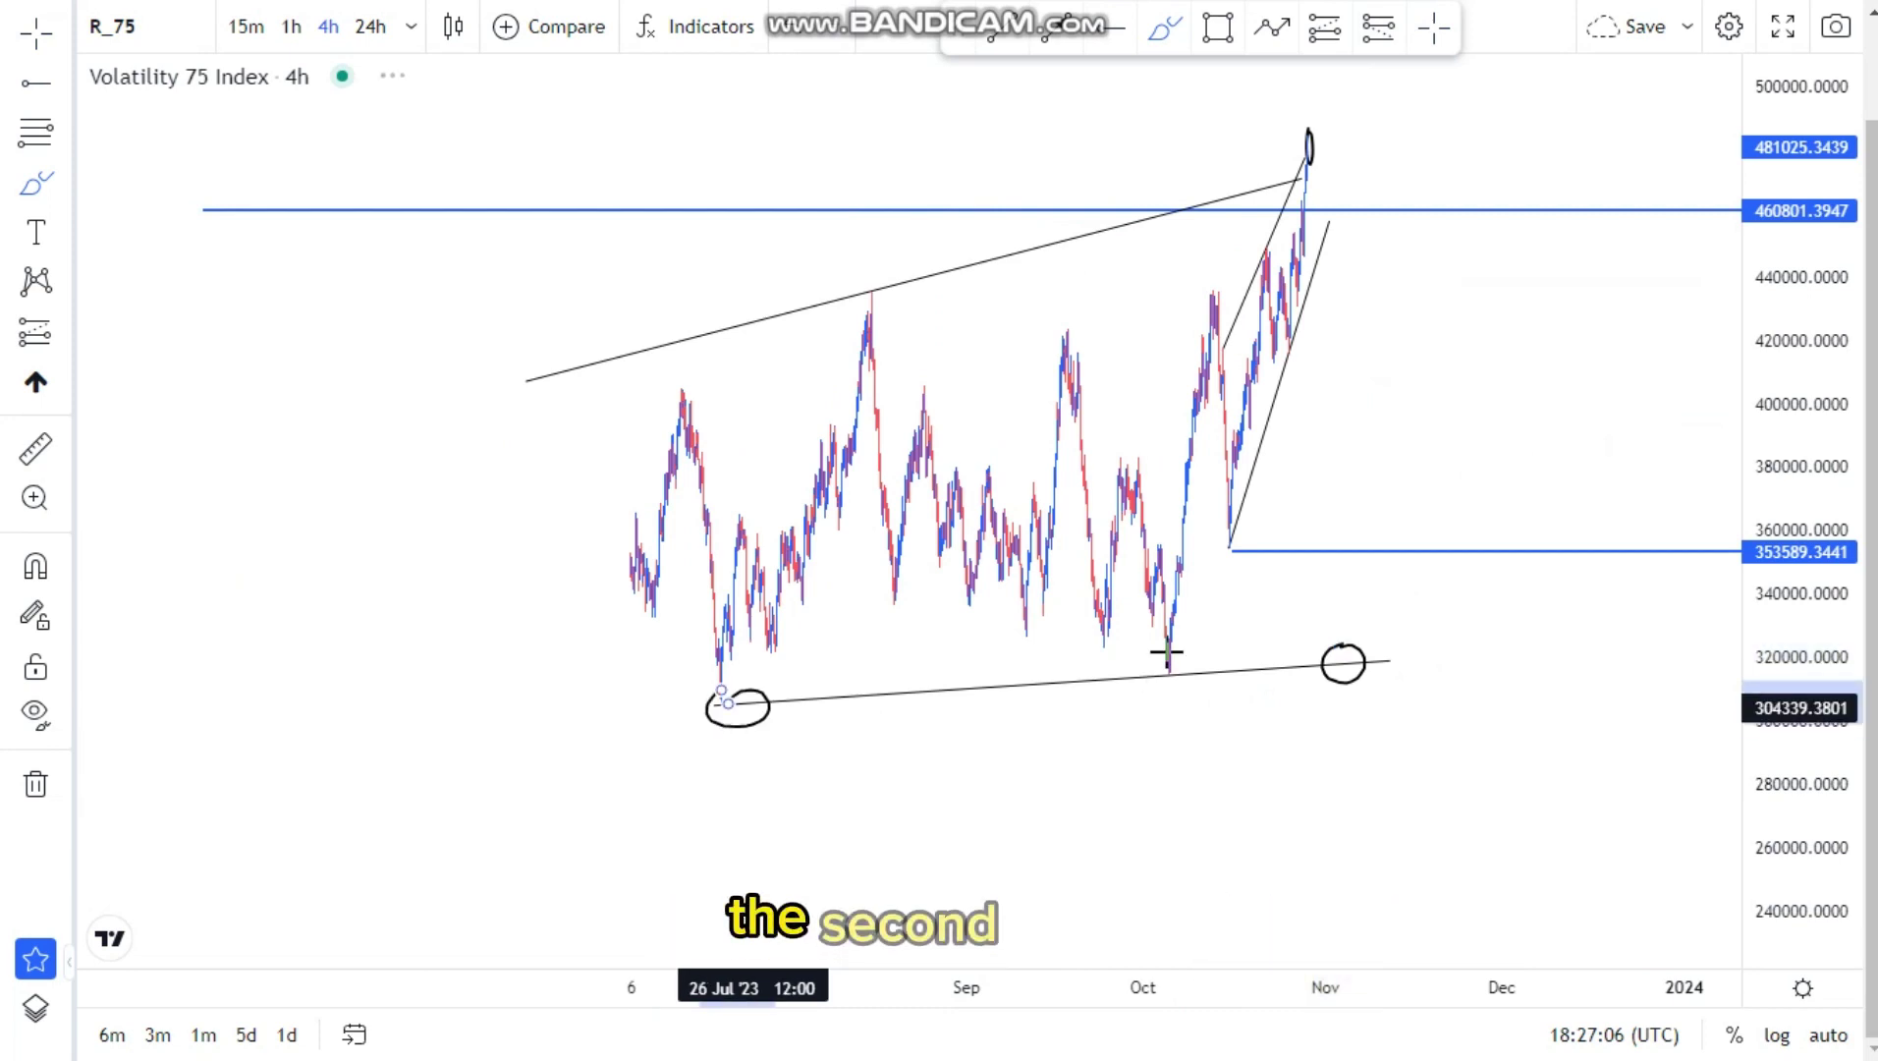
pyautogui.moveTo(1326, 670); pyautogui.dragTo(1361, 666)
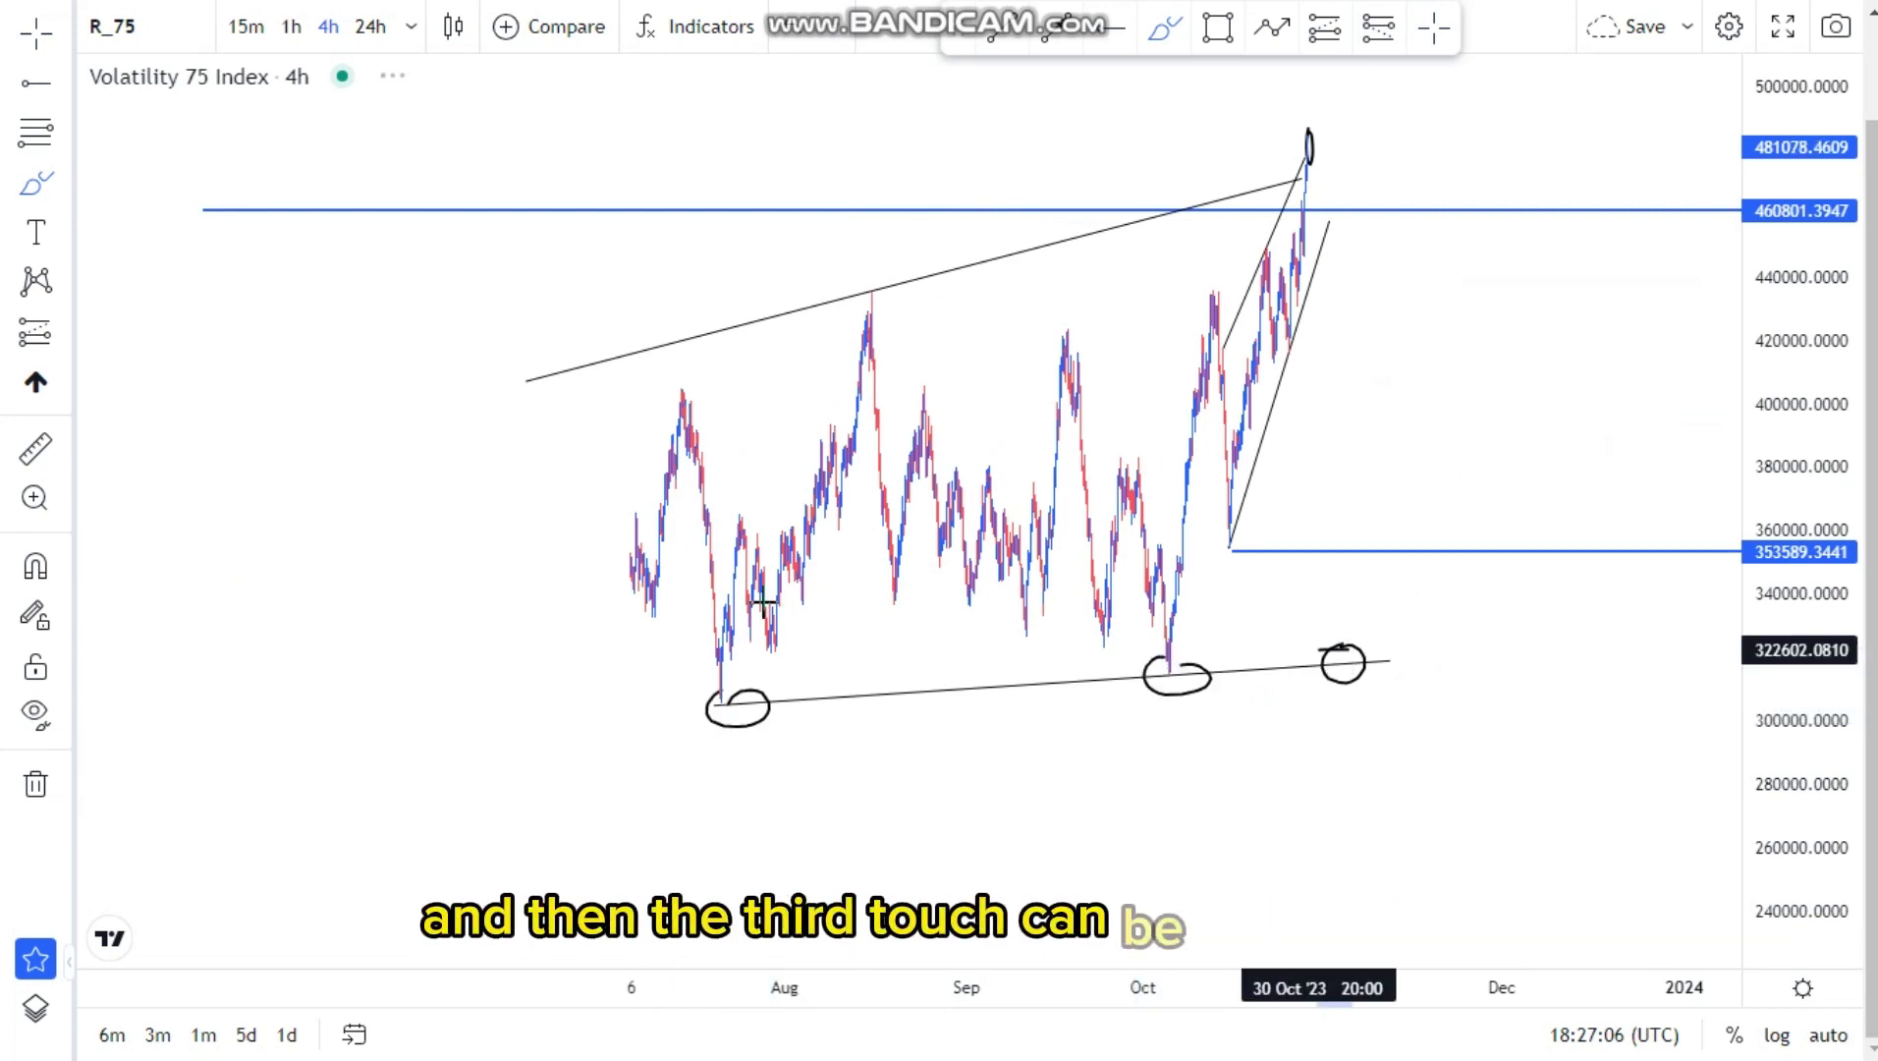
pyautogui.scroll(1, 763, 602)
pyautogui.scroll(1, 881, 599)
pyautogui.scroll(-2, 1162, 210)
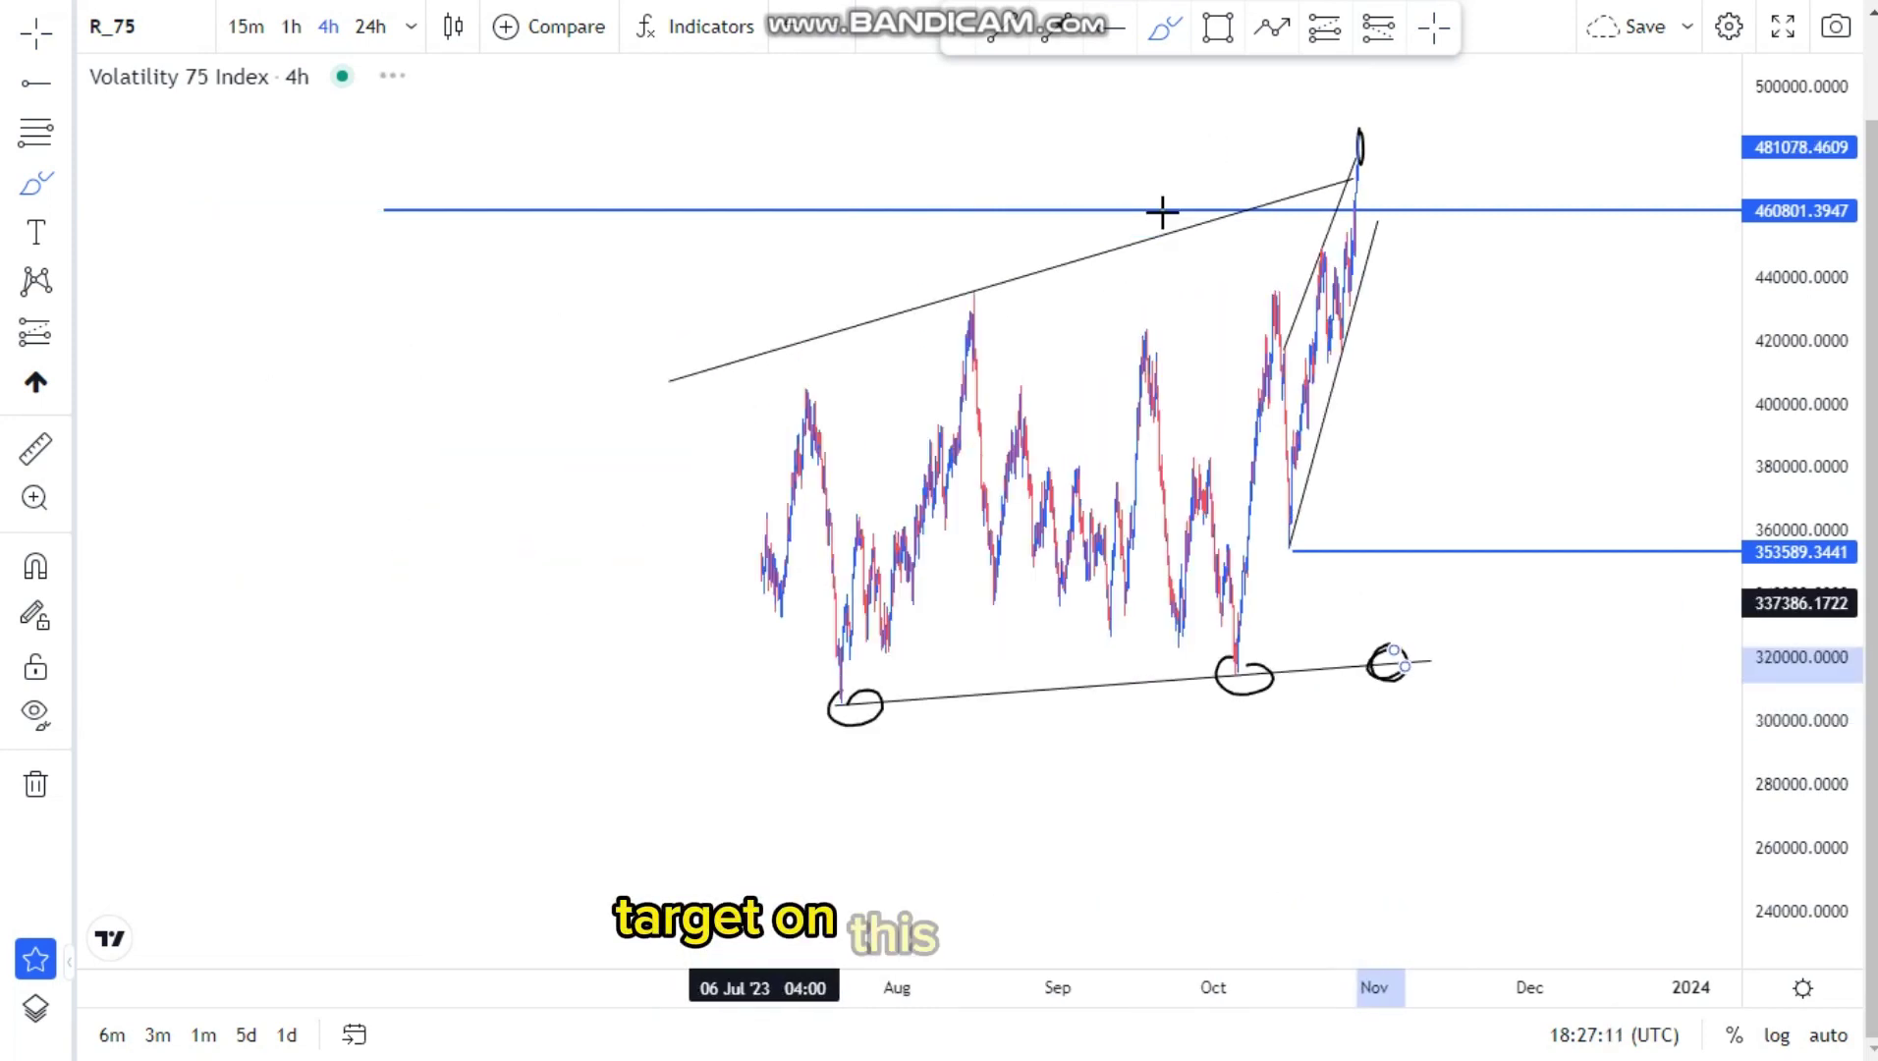
# Draw an arrow from the latest high at about 478270 down to about 318000 in late November 2023.
pyautogui.hotkey('alt', 't')
pyautogui.click(1358, 156)
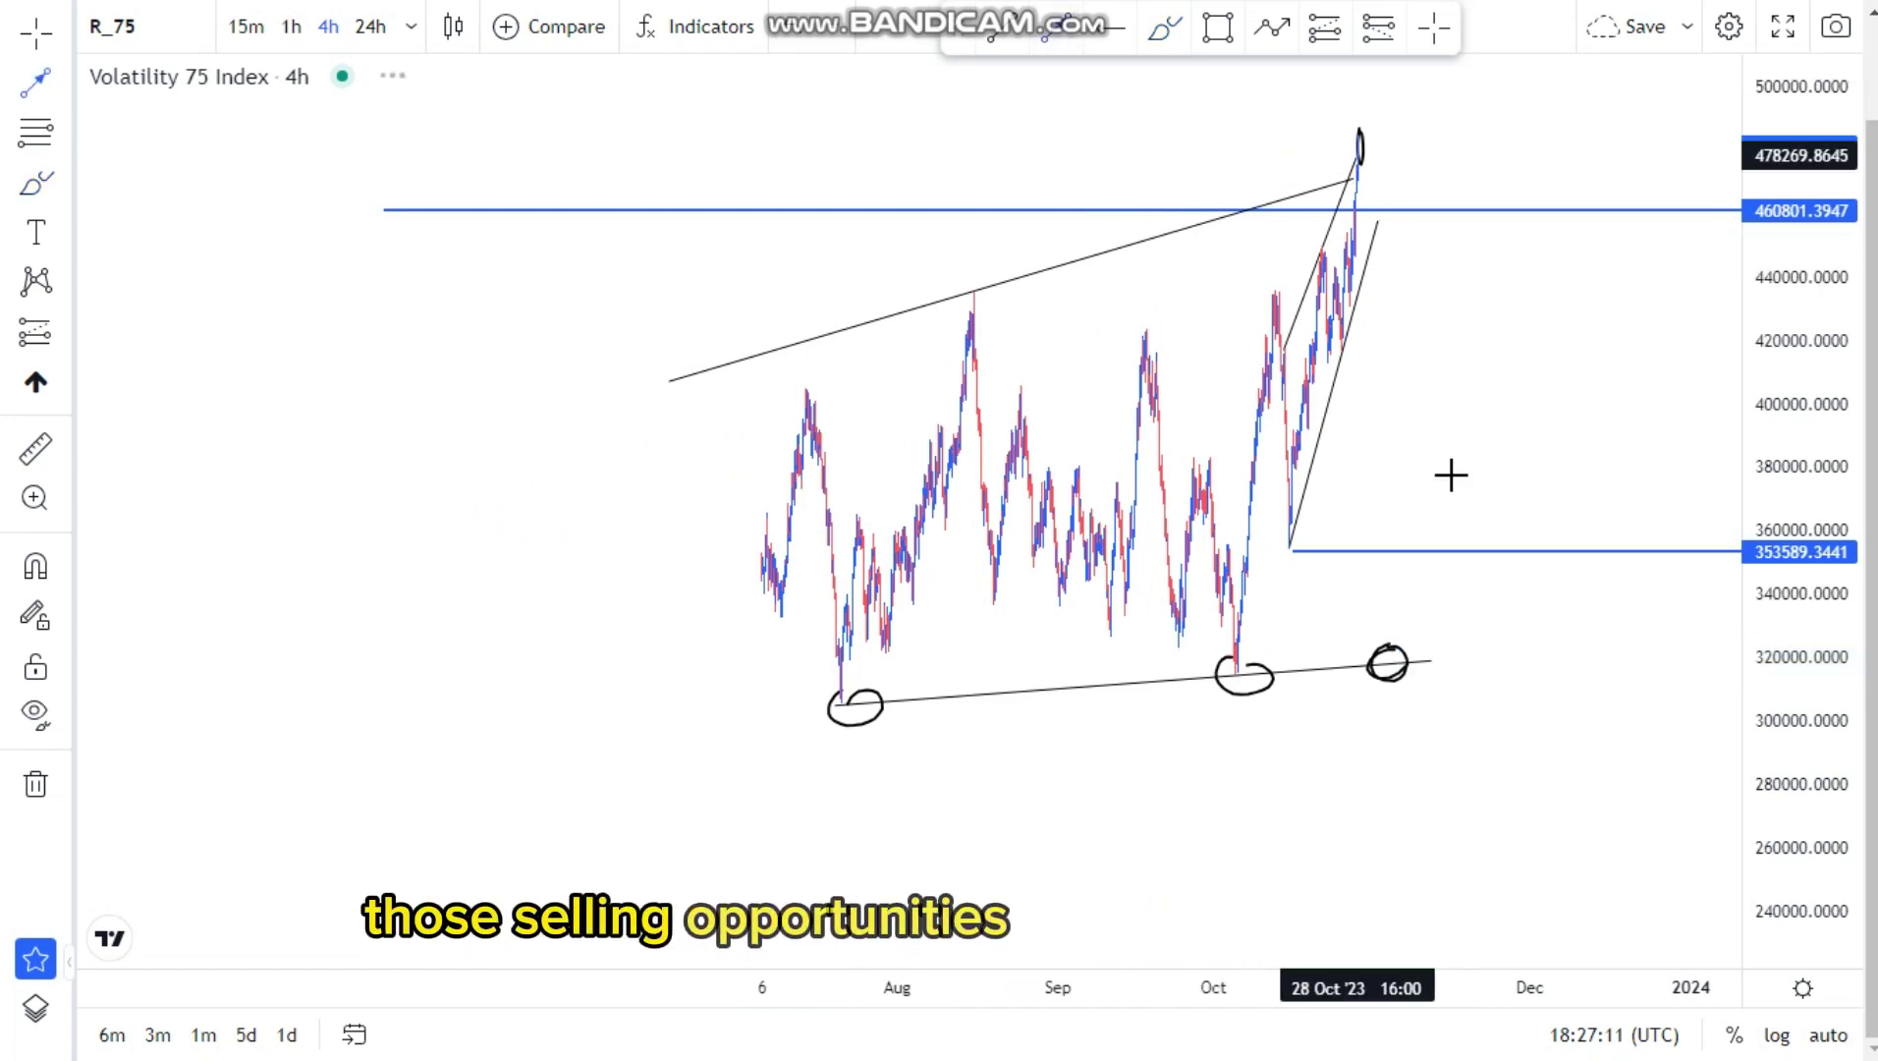
pyautogui.click(1489, 665)
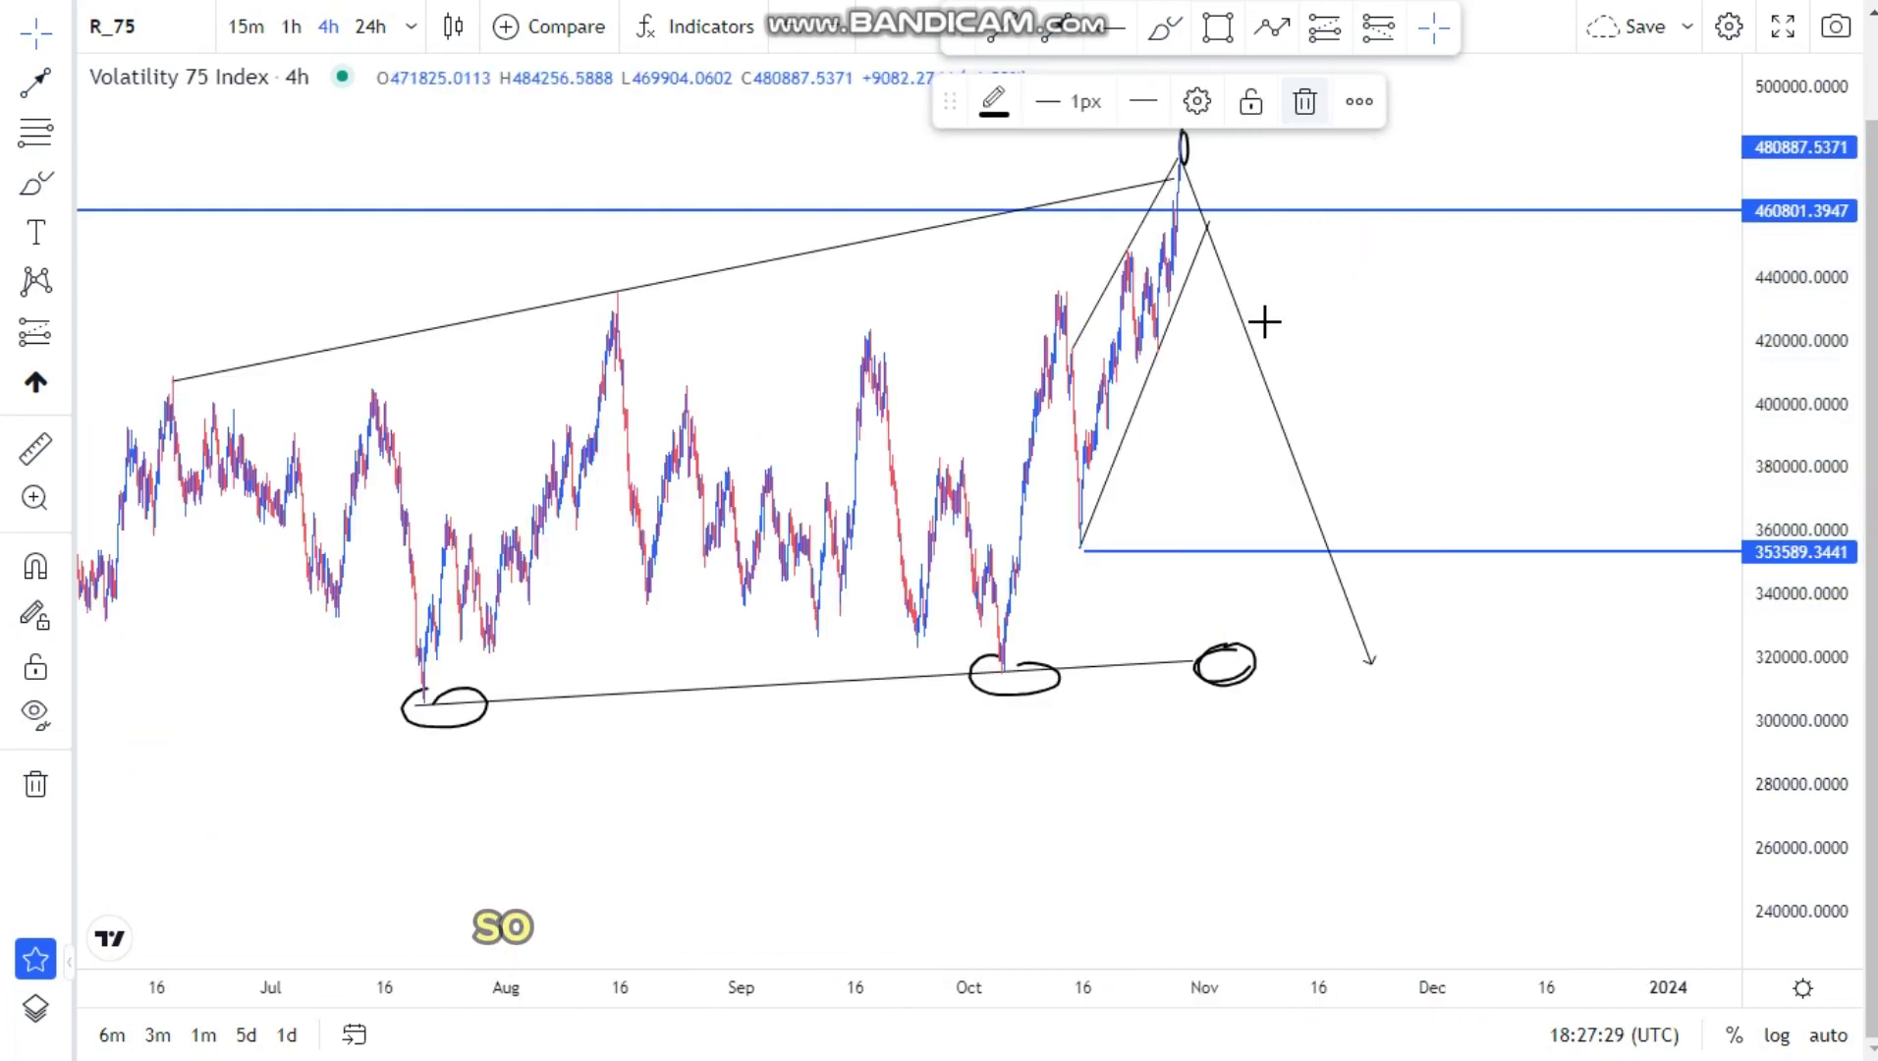
# Switch the Volatility 75 Index chart from the 4-hour to the 1-hour timeframe.
pyautogui.click(1249, 345)
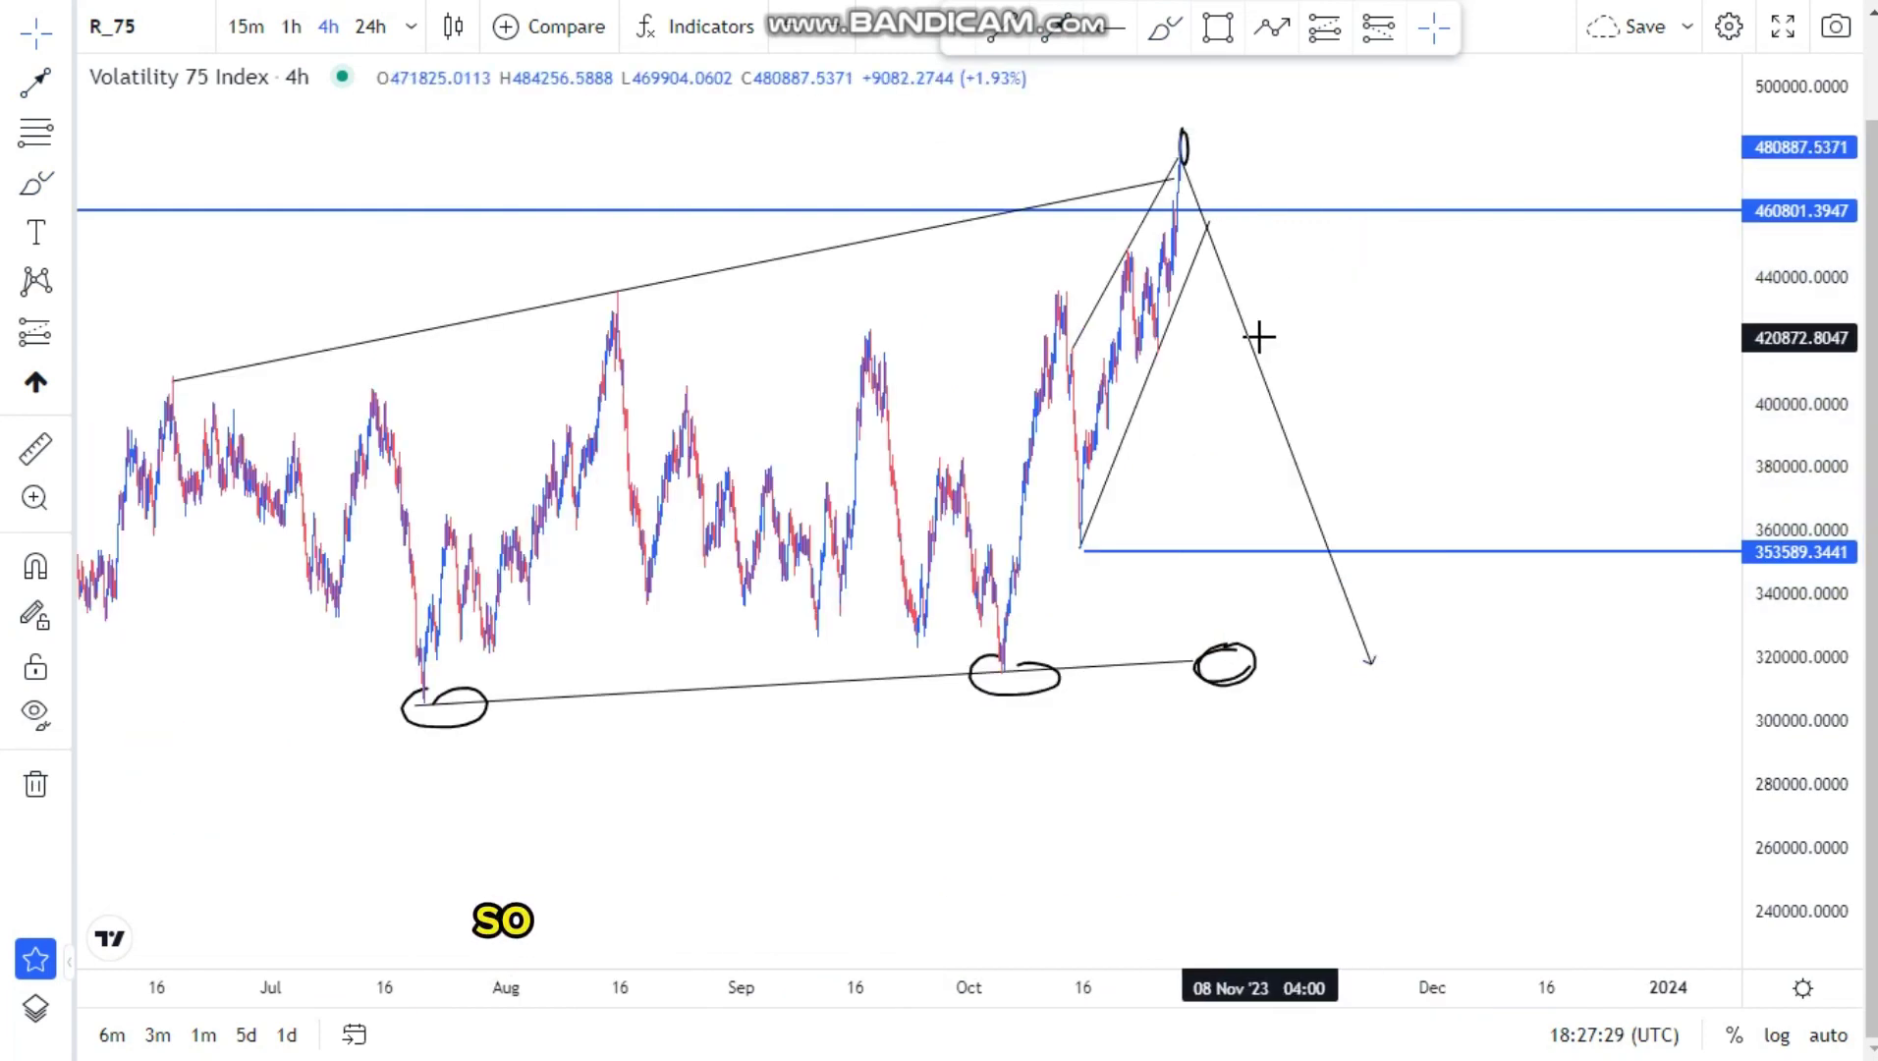
pyautogui.click(1255, 353)
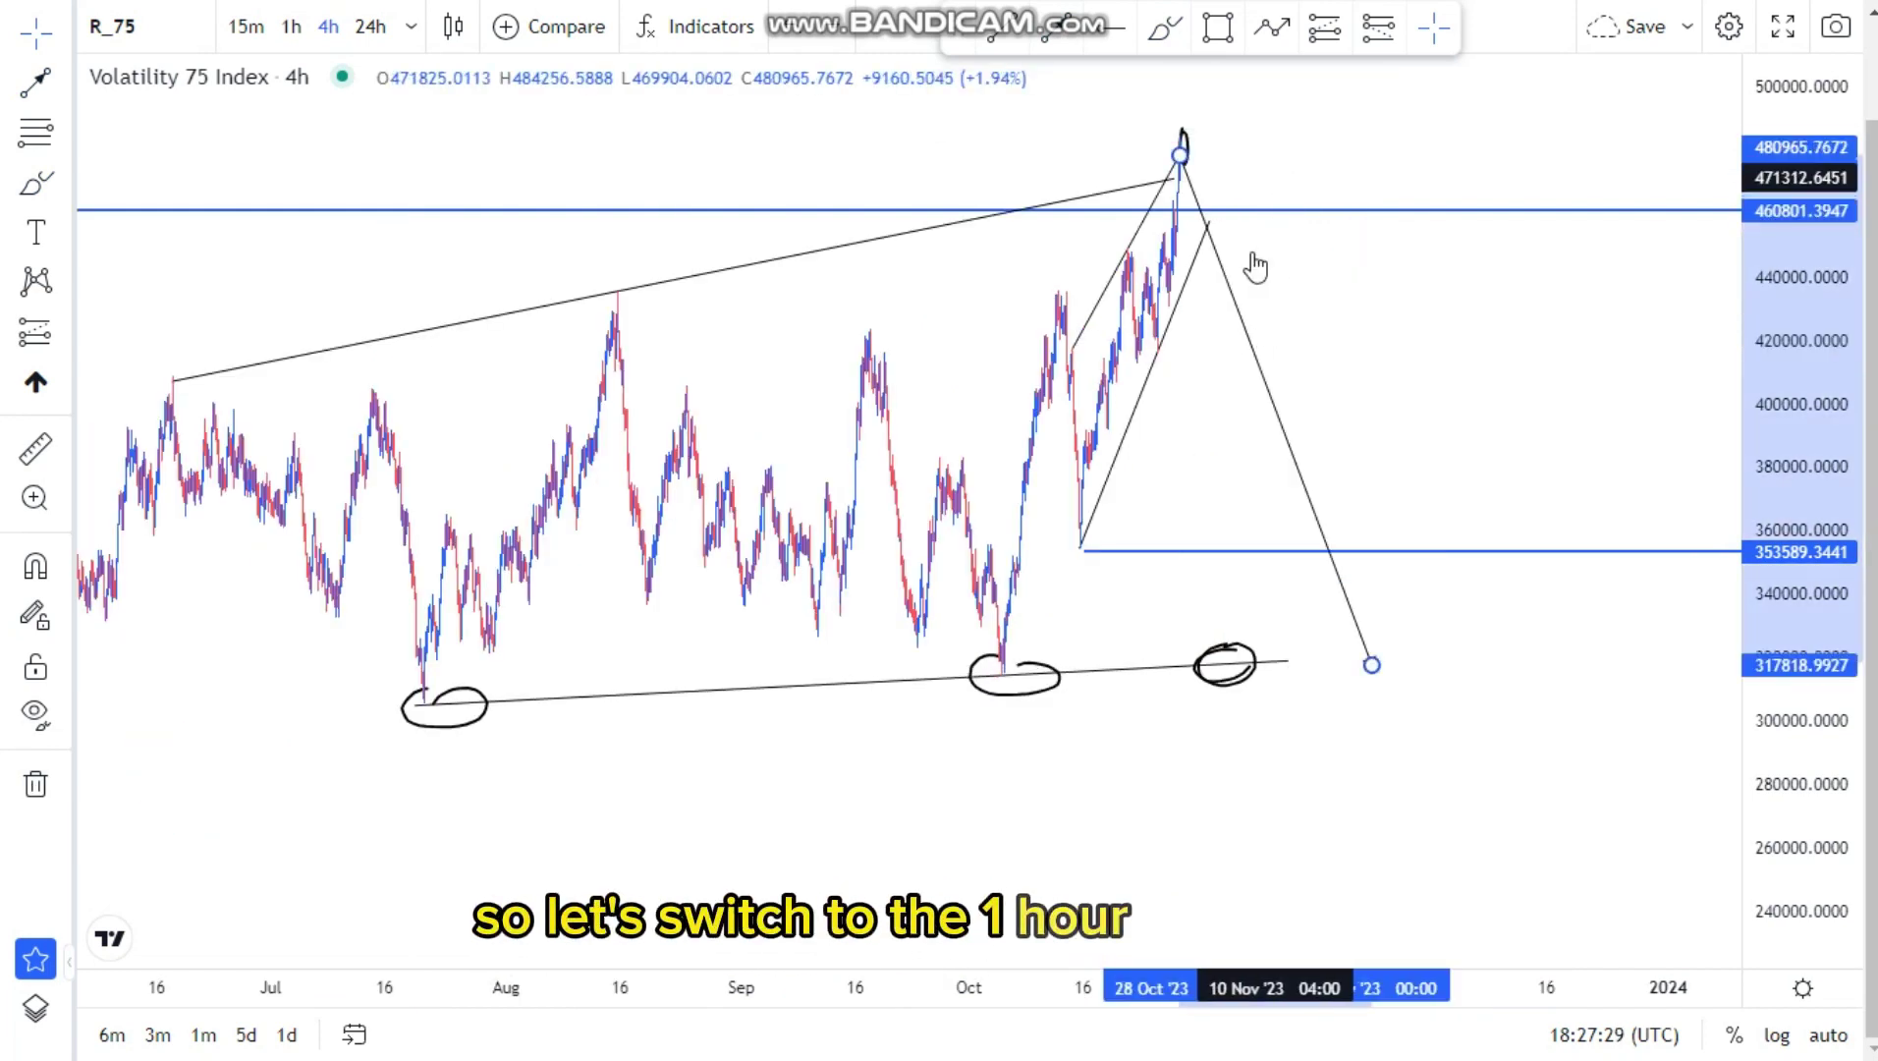
pyautogui.click(1245, 316)
pyautogui.click(1248, 330)
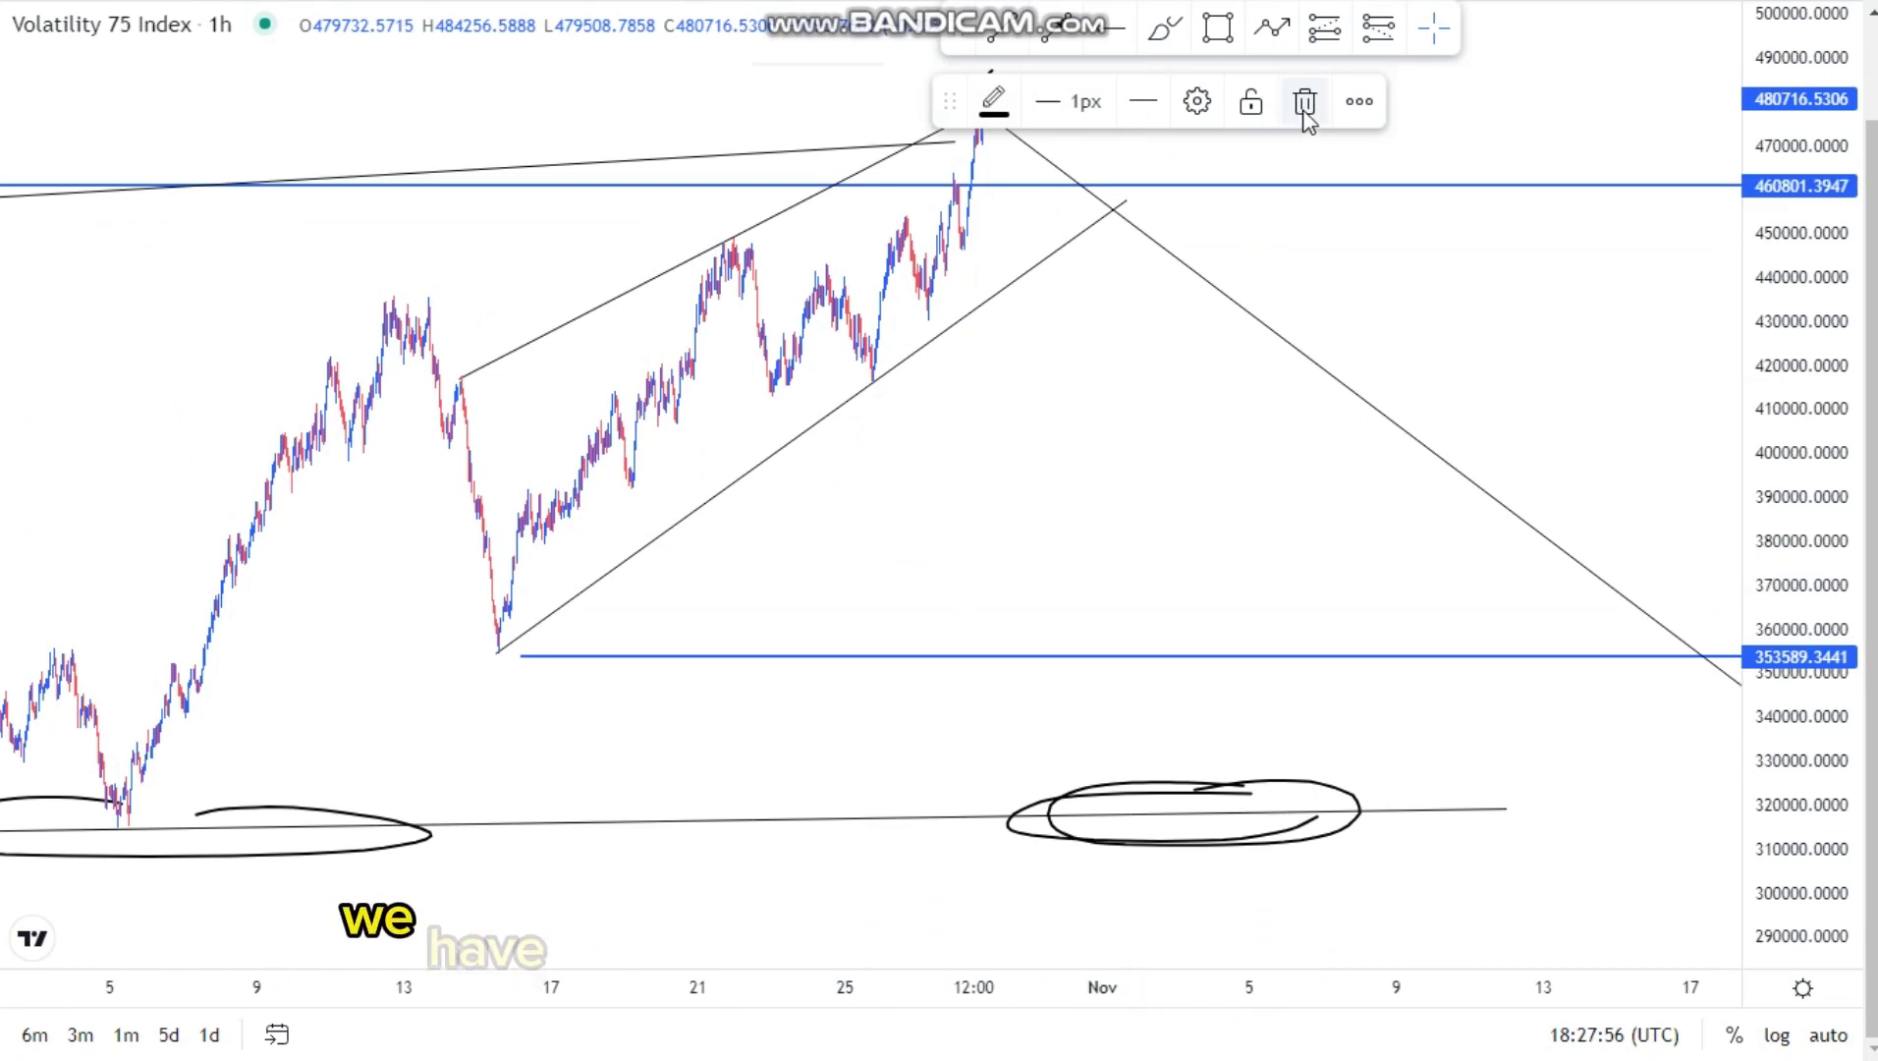
pyautogui.click(1206, 266)
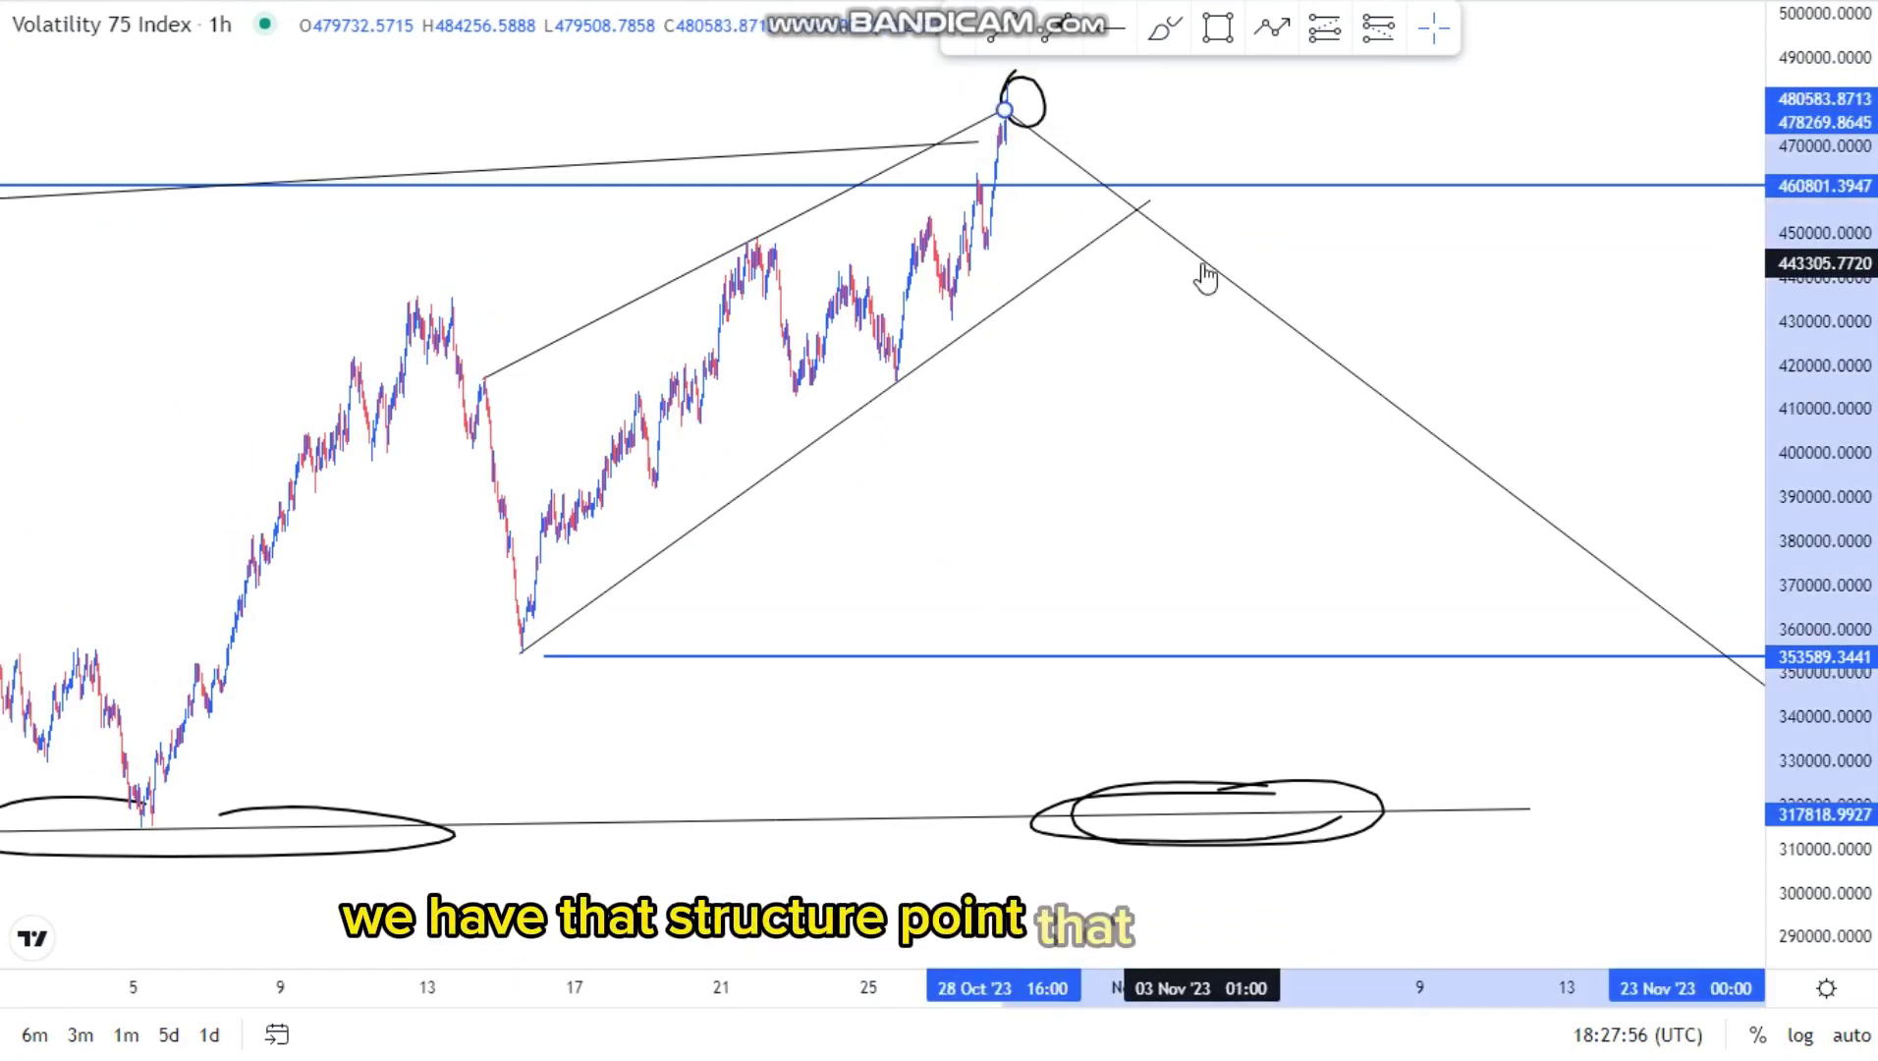
# Remove the brushed circle at the latest high and the long descending arrow.
pyautogui.moveTo(1102, 320); pyautogui.dragTo(1110, 461)
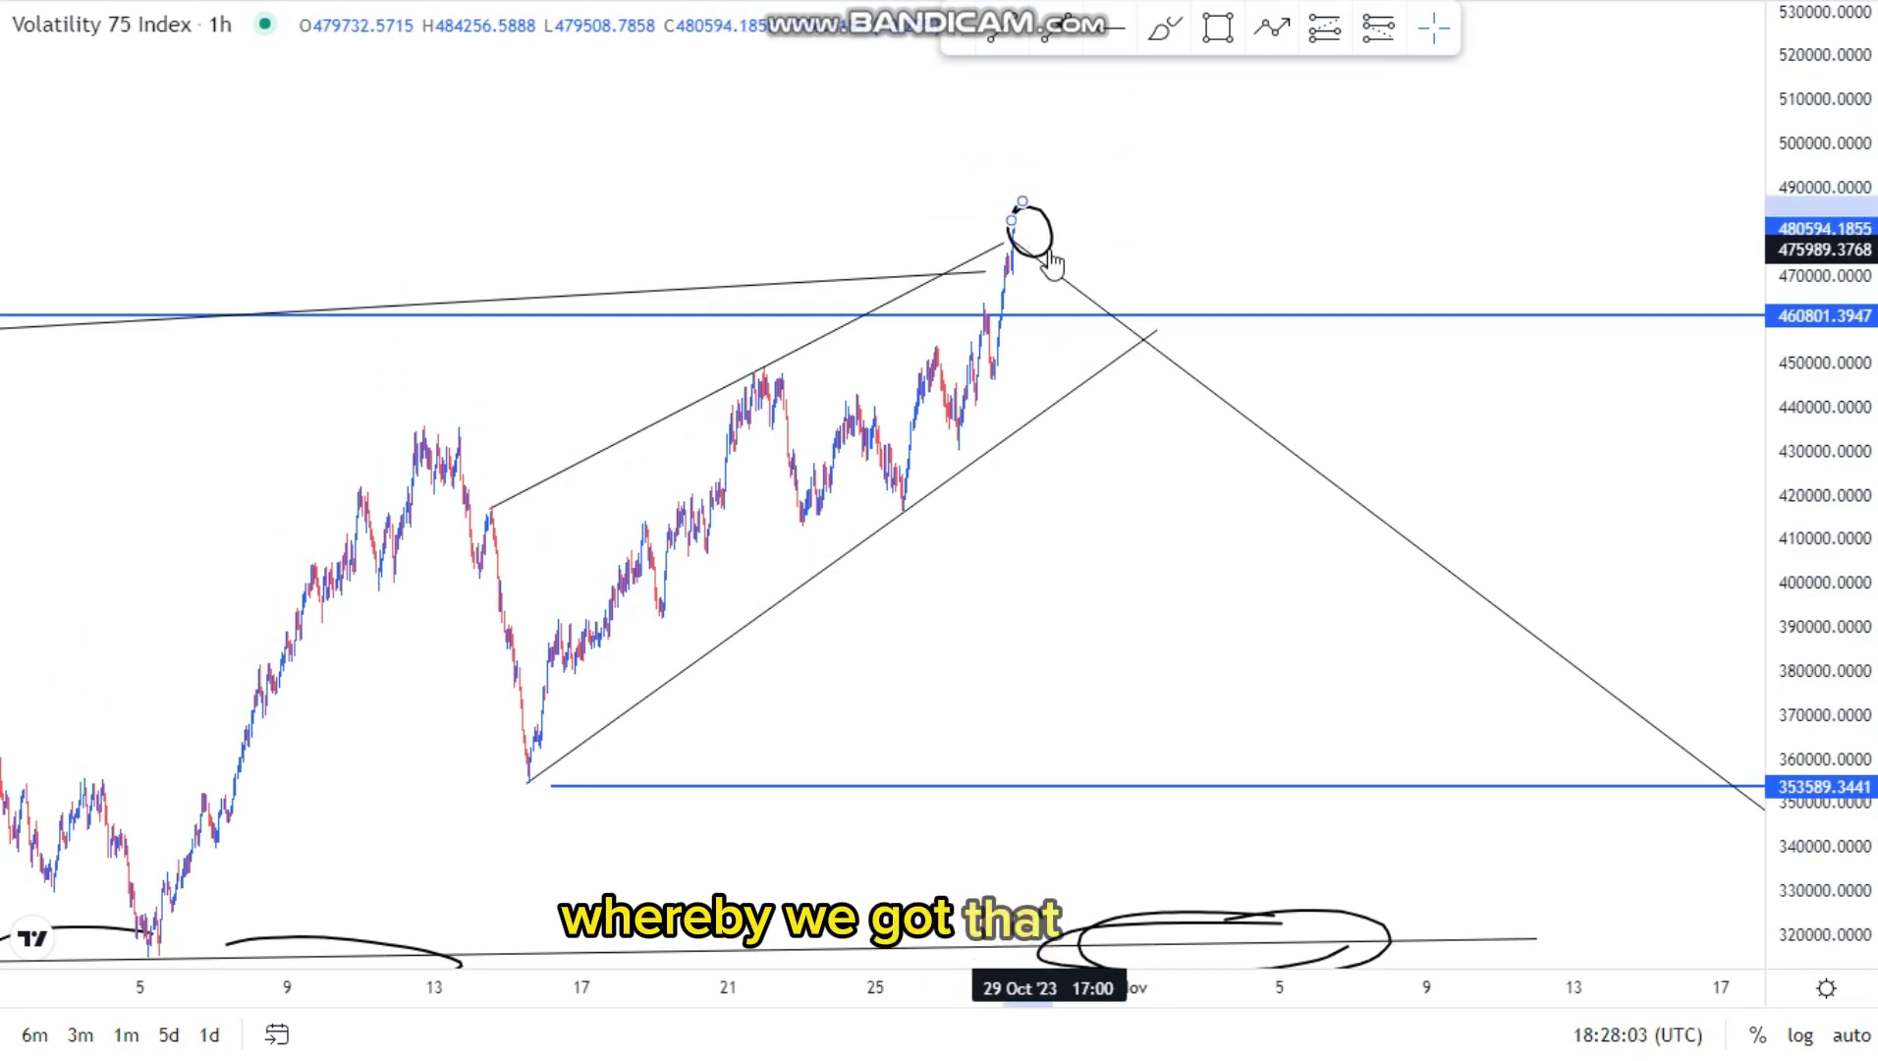
pyautogui.rightClick(1049, 258)
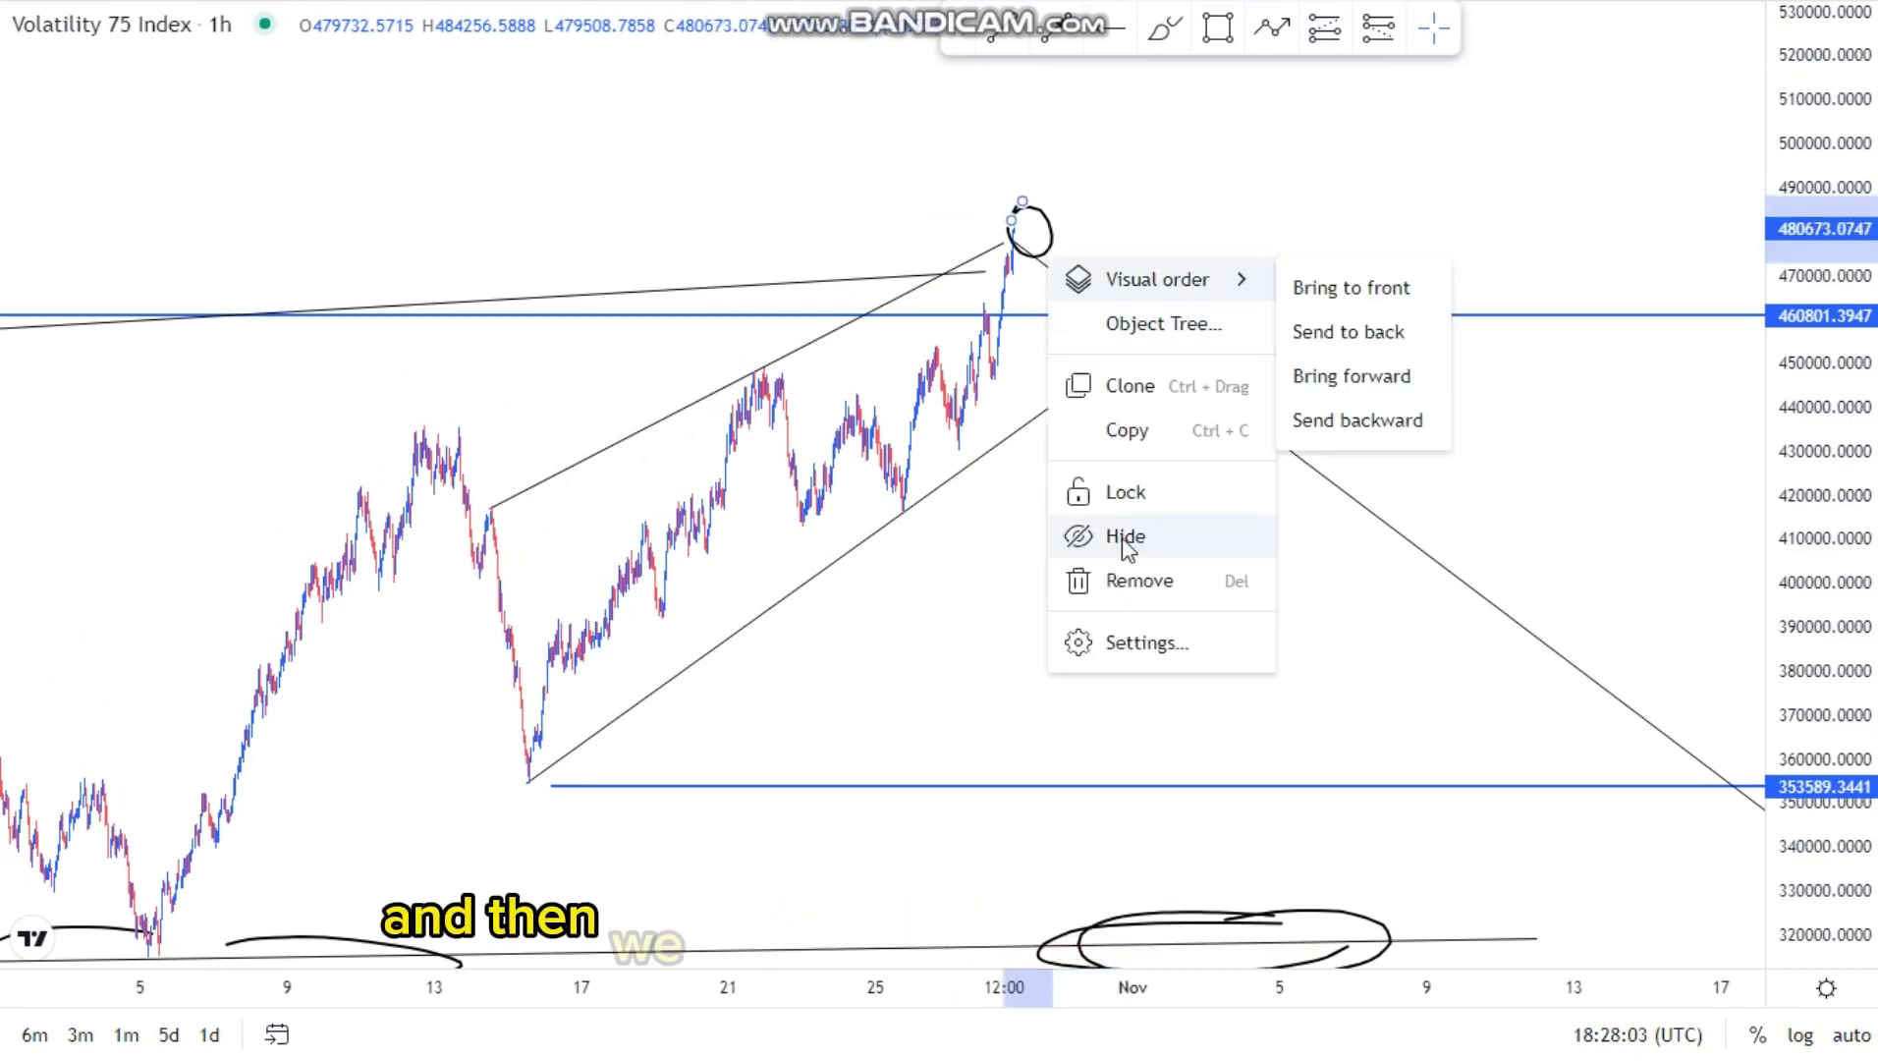
pyautogui.click(1151, 585)
pyautogui.rightClick(1277, 442)
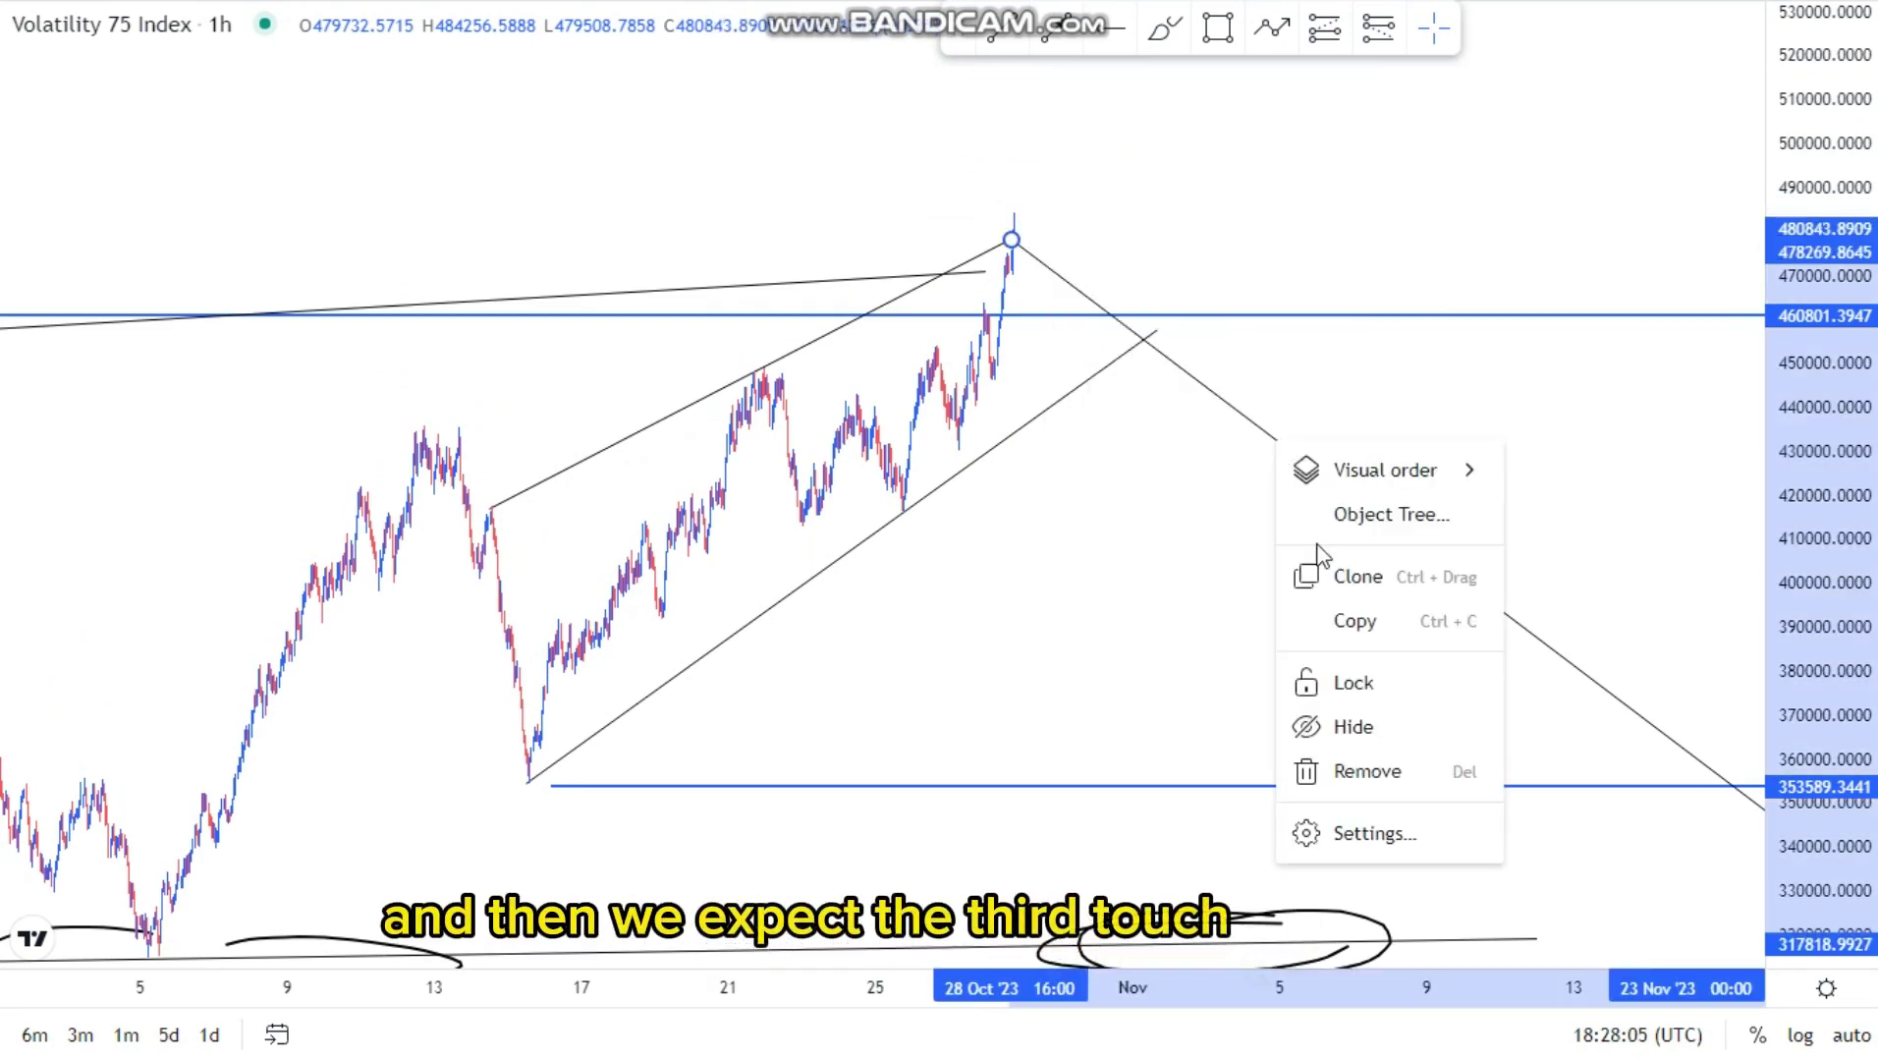
pyautogui.click(1368, 771)
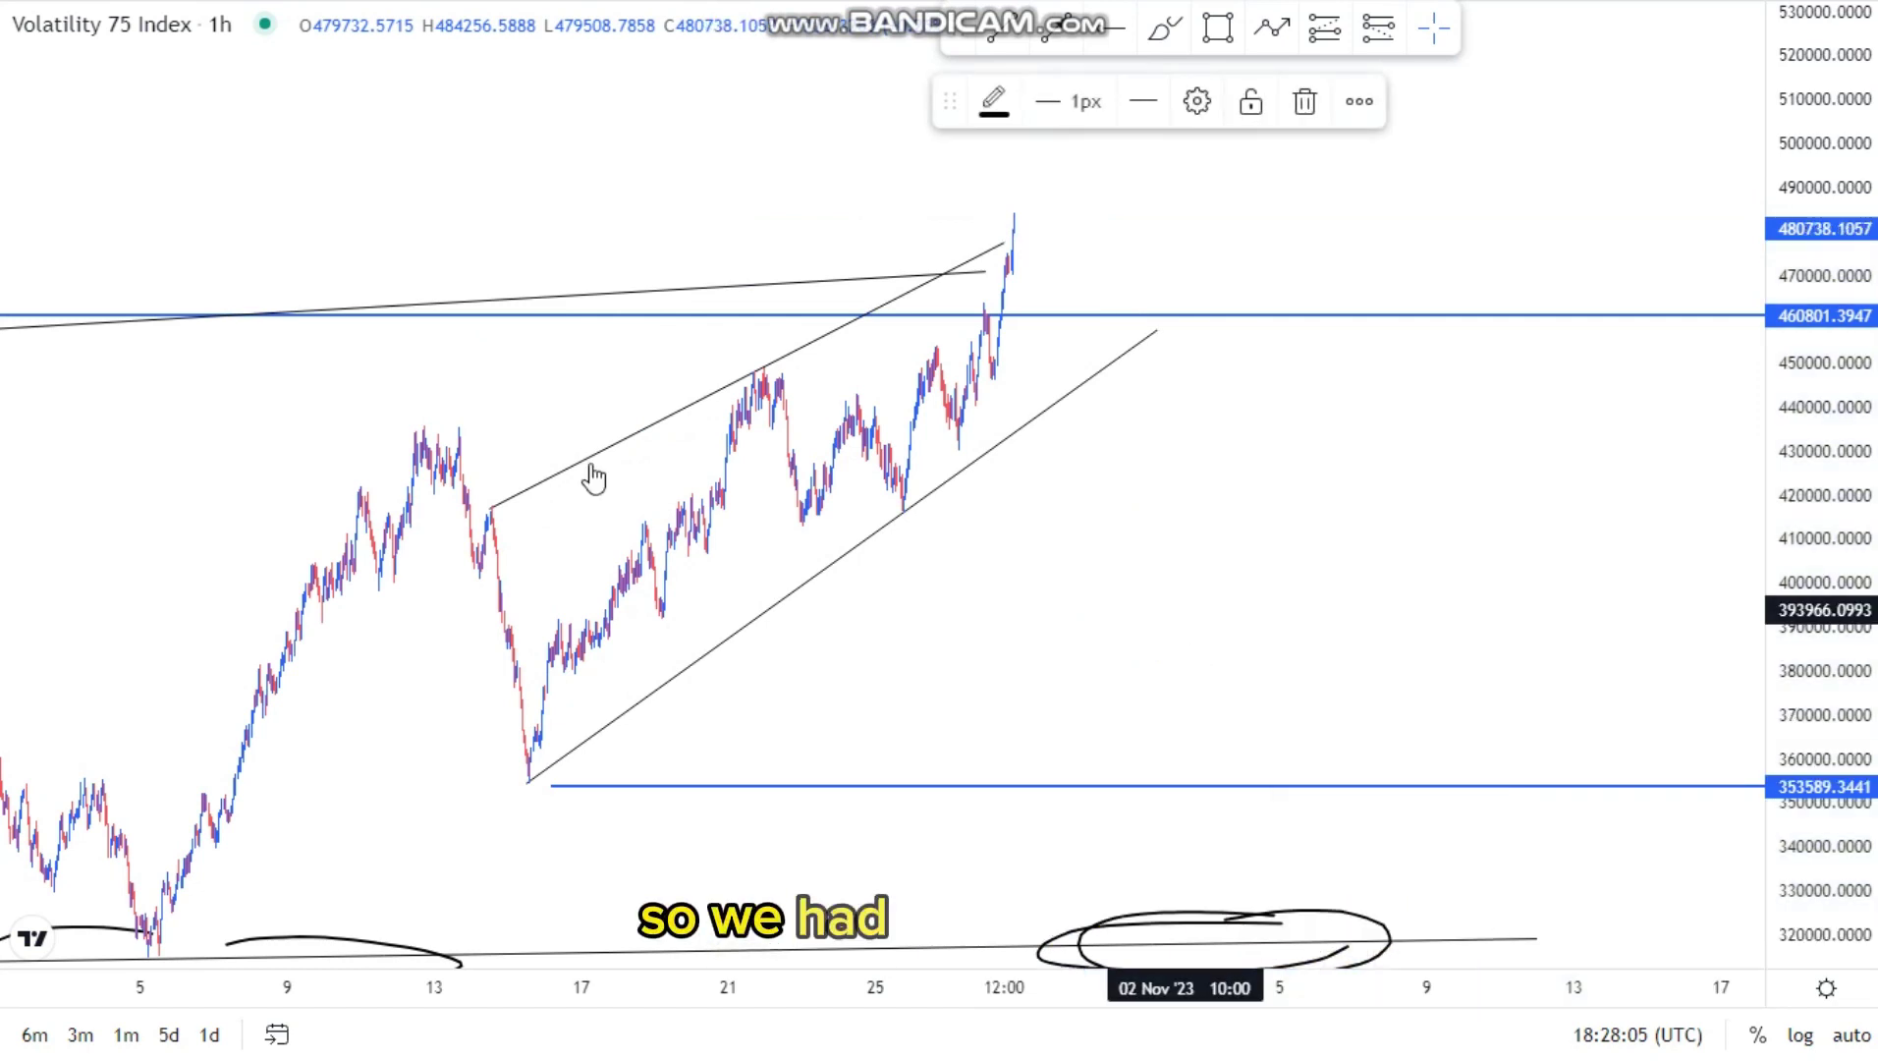
# Brush circles around the mid-October, 22 October and latest-high touches on the rising wedge's upper trend line.
pyautogui.click(1163, 29)
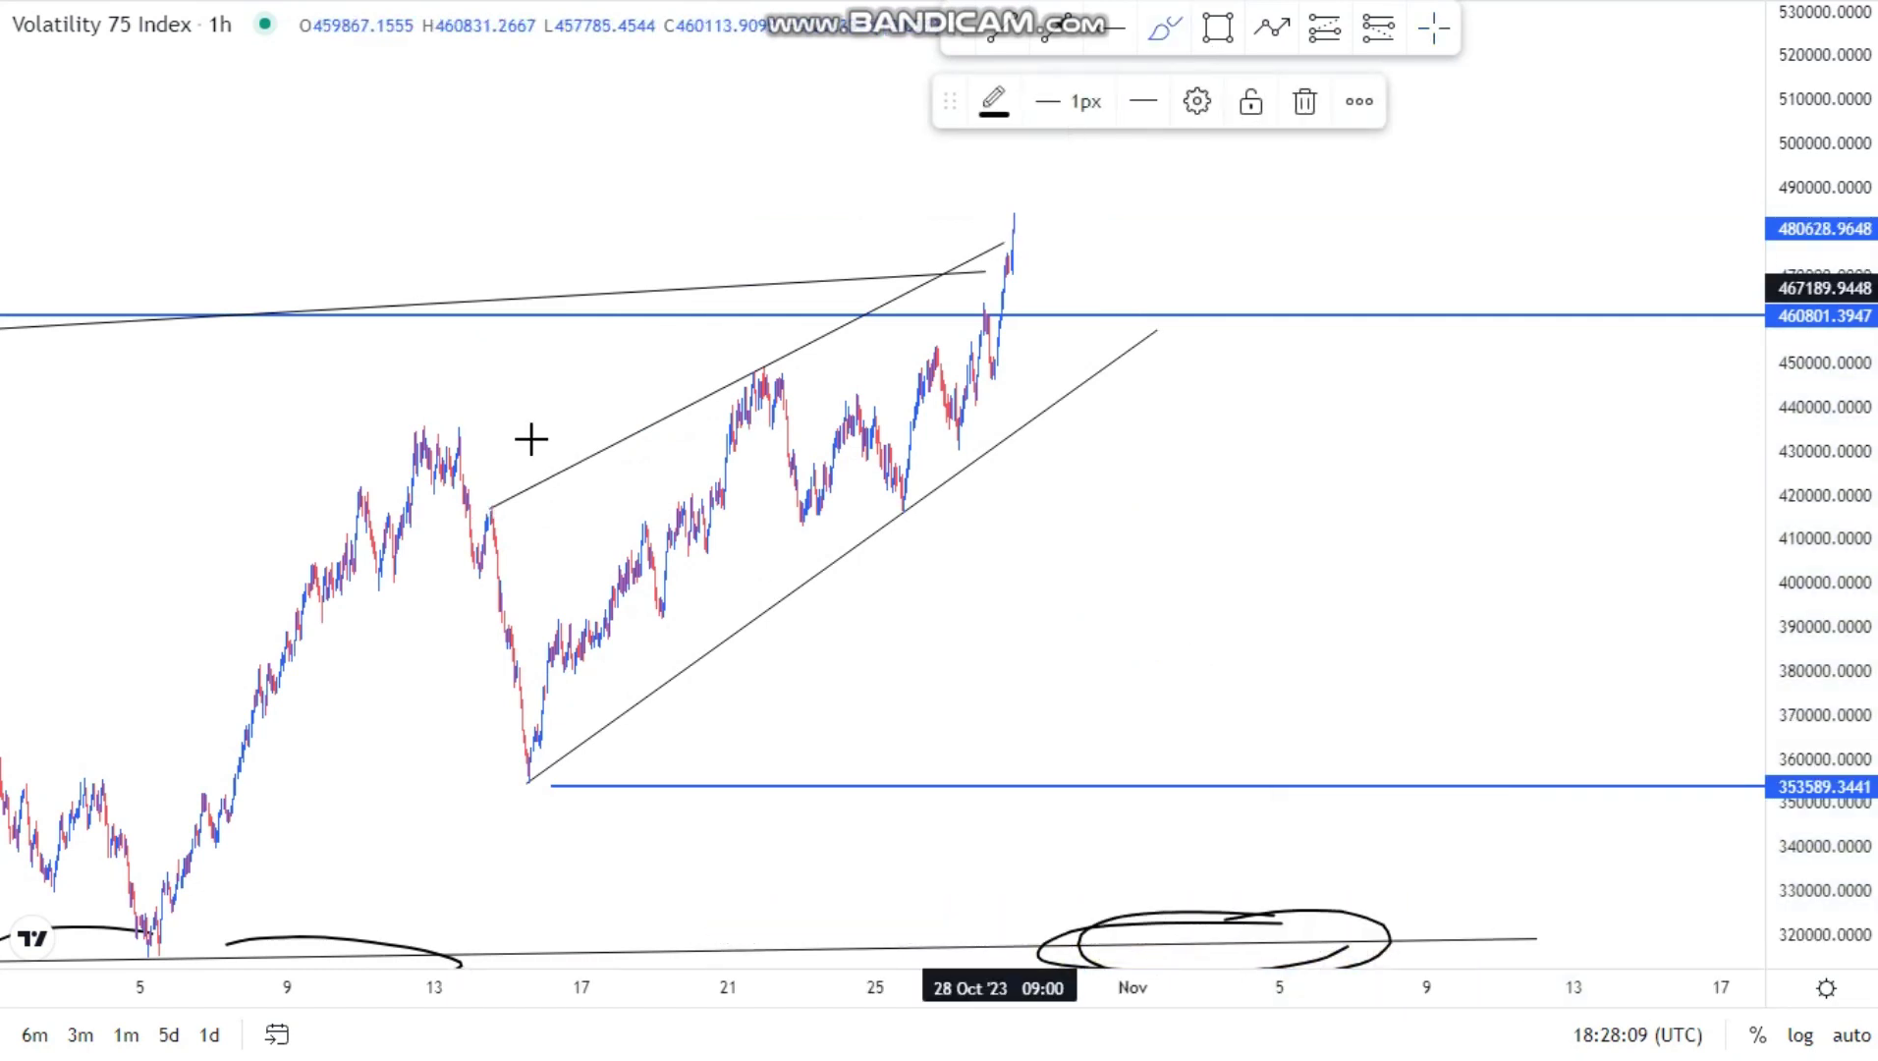
pyautogui.moveTo(496, 481); pyautogui.dragTo(501, 486)
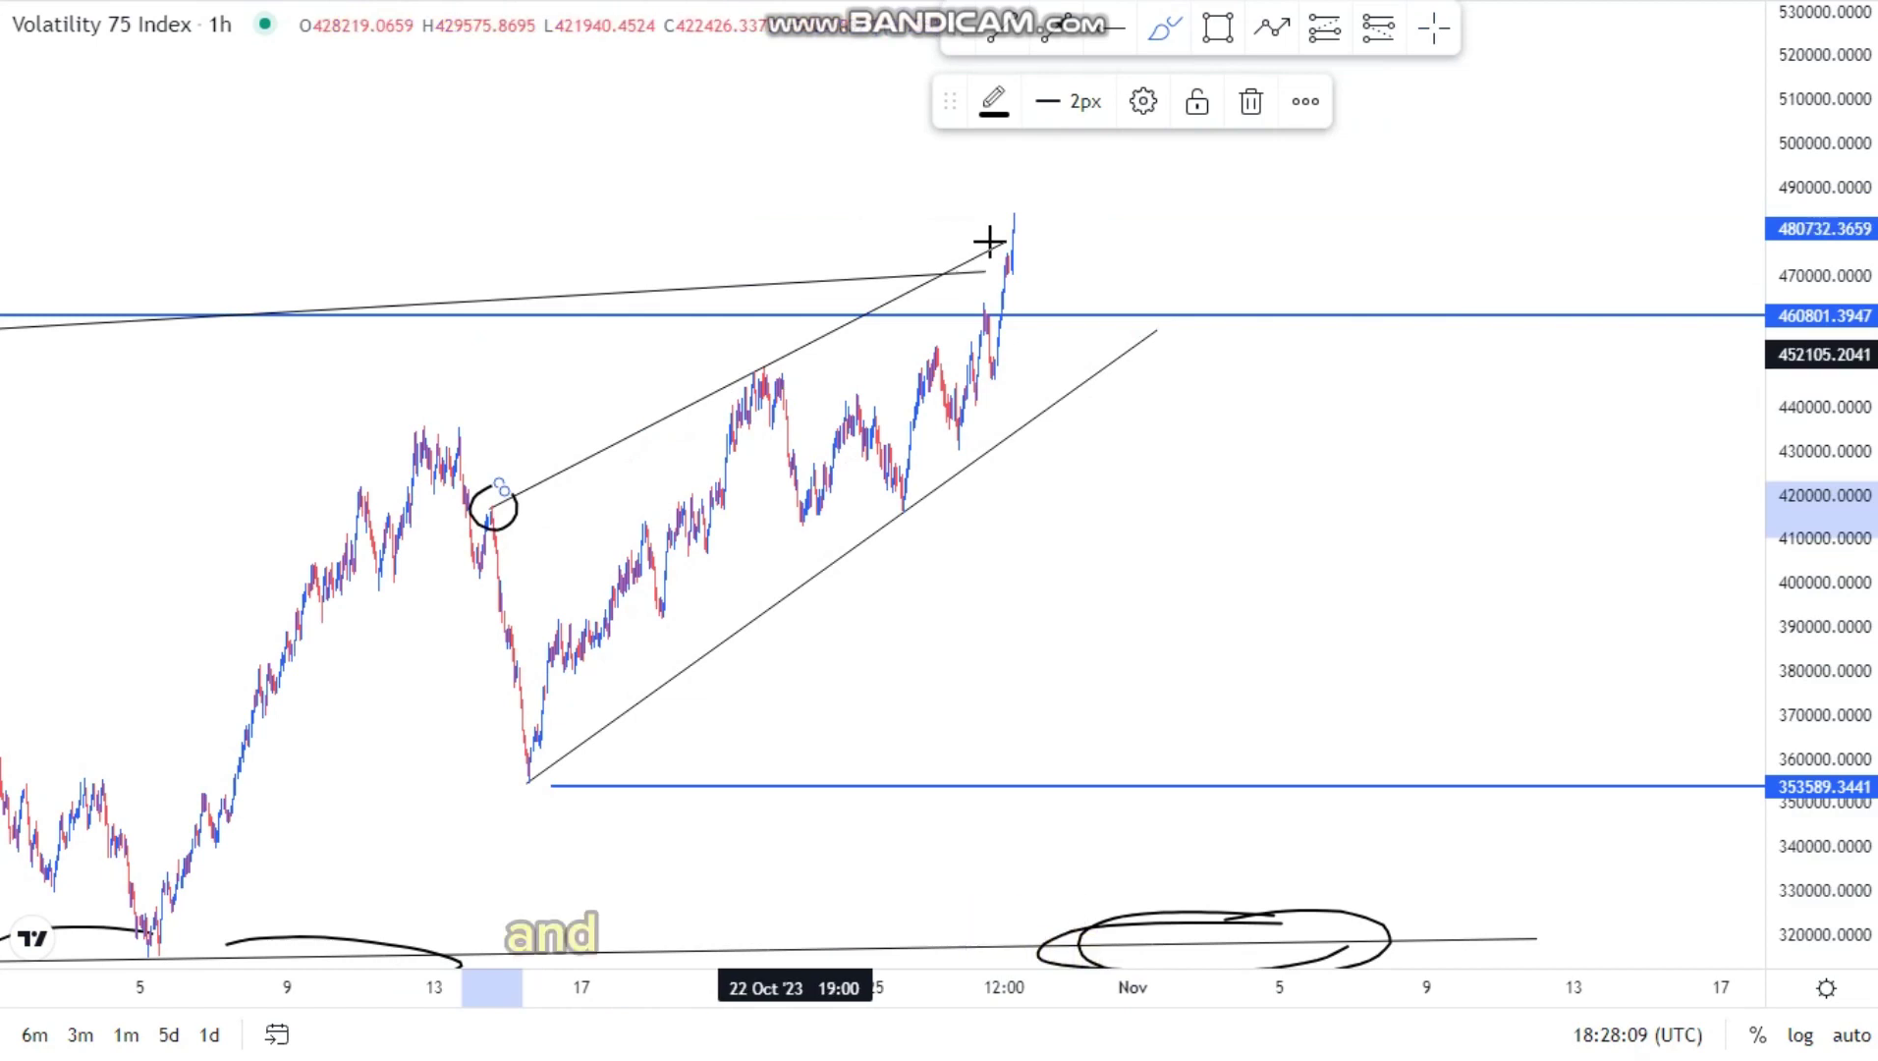
pyautogui.moveTo(781, 352); pyautogui.dragTo(786, 348)
pyautogui.moveTo(1018, 206); pyautogui.dragTo(1047, 217)
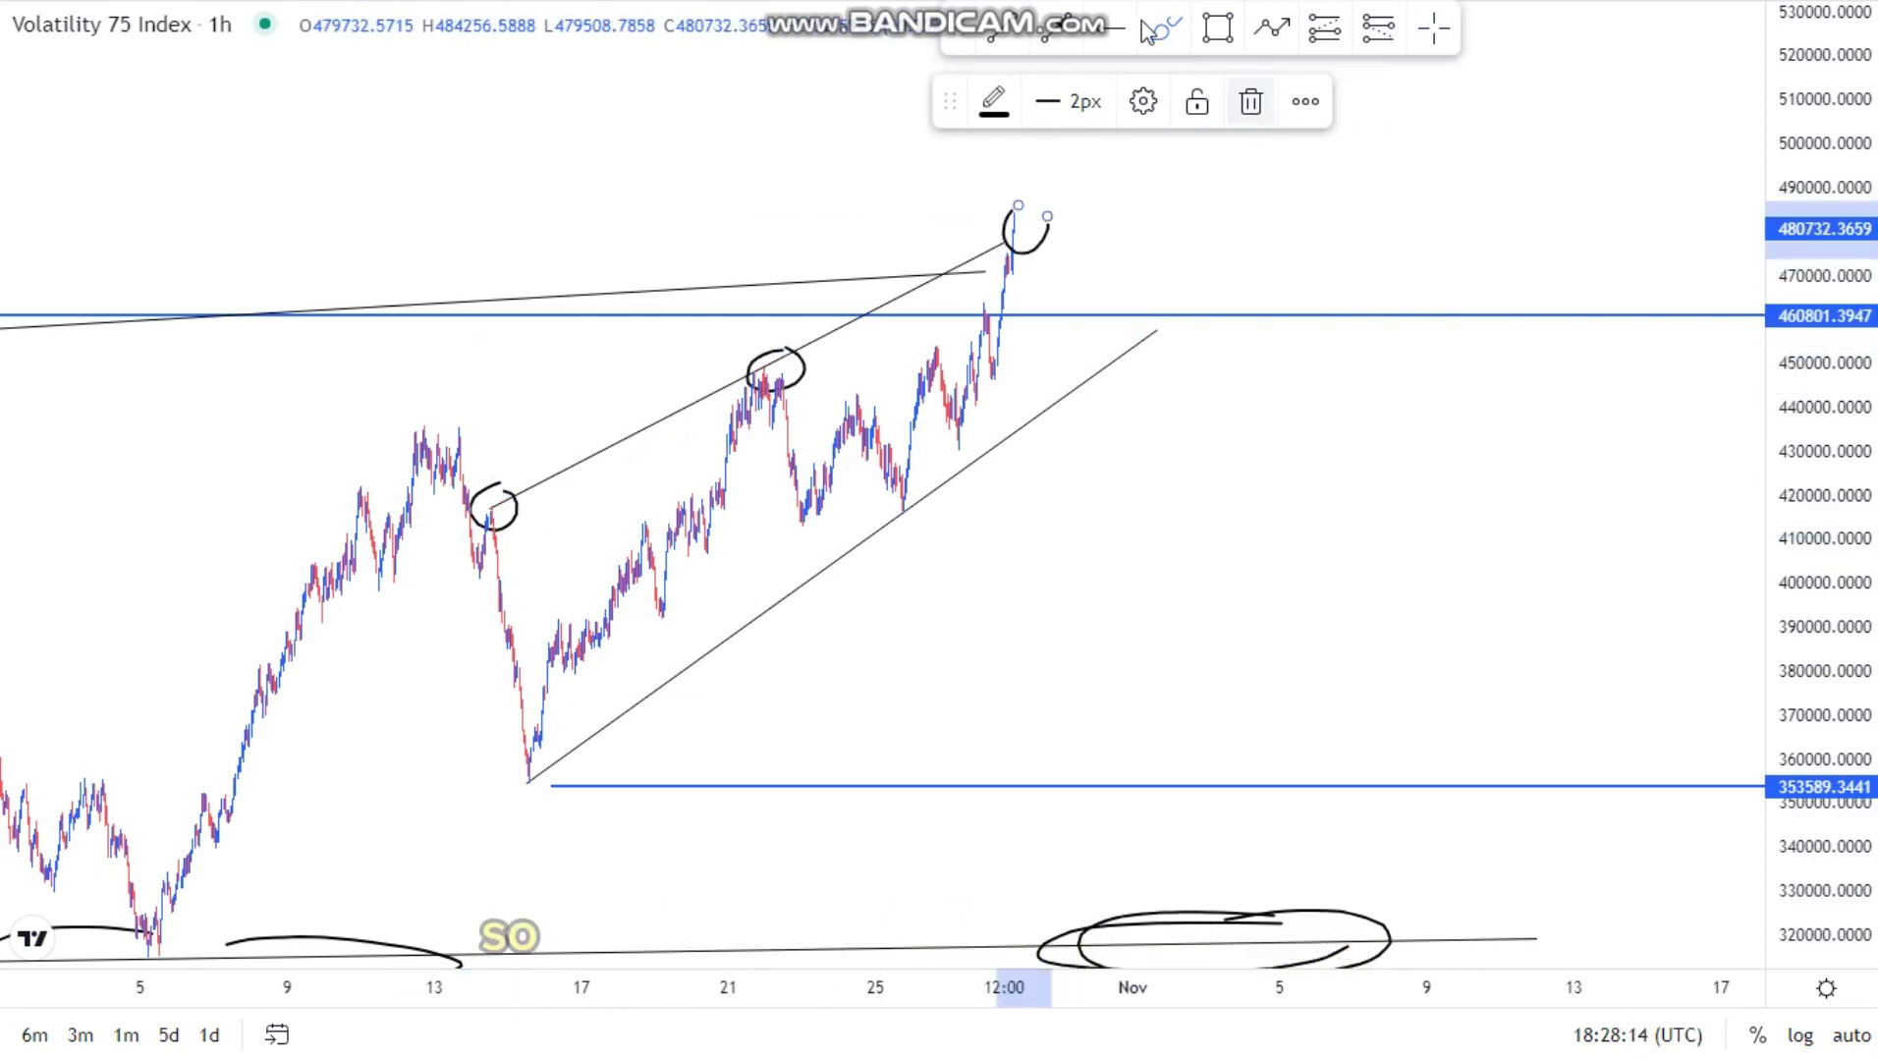
# Brush a candle outline just after the latest high and extend the wedge's upper trend line to about 487431 on 29 October 2023.
pyautogui.scroll(2, 1271, 413)
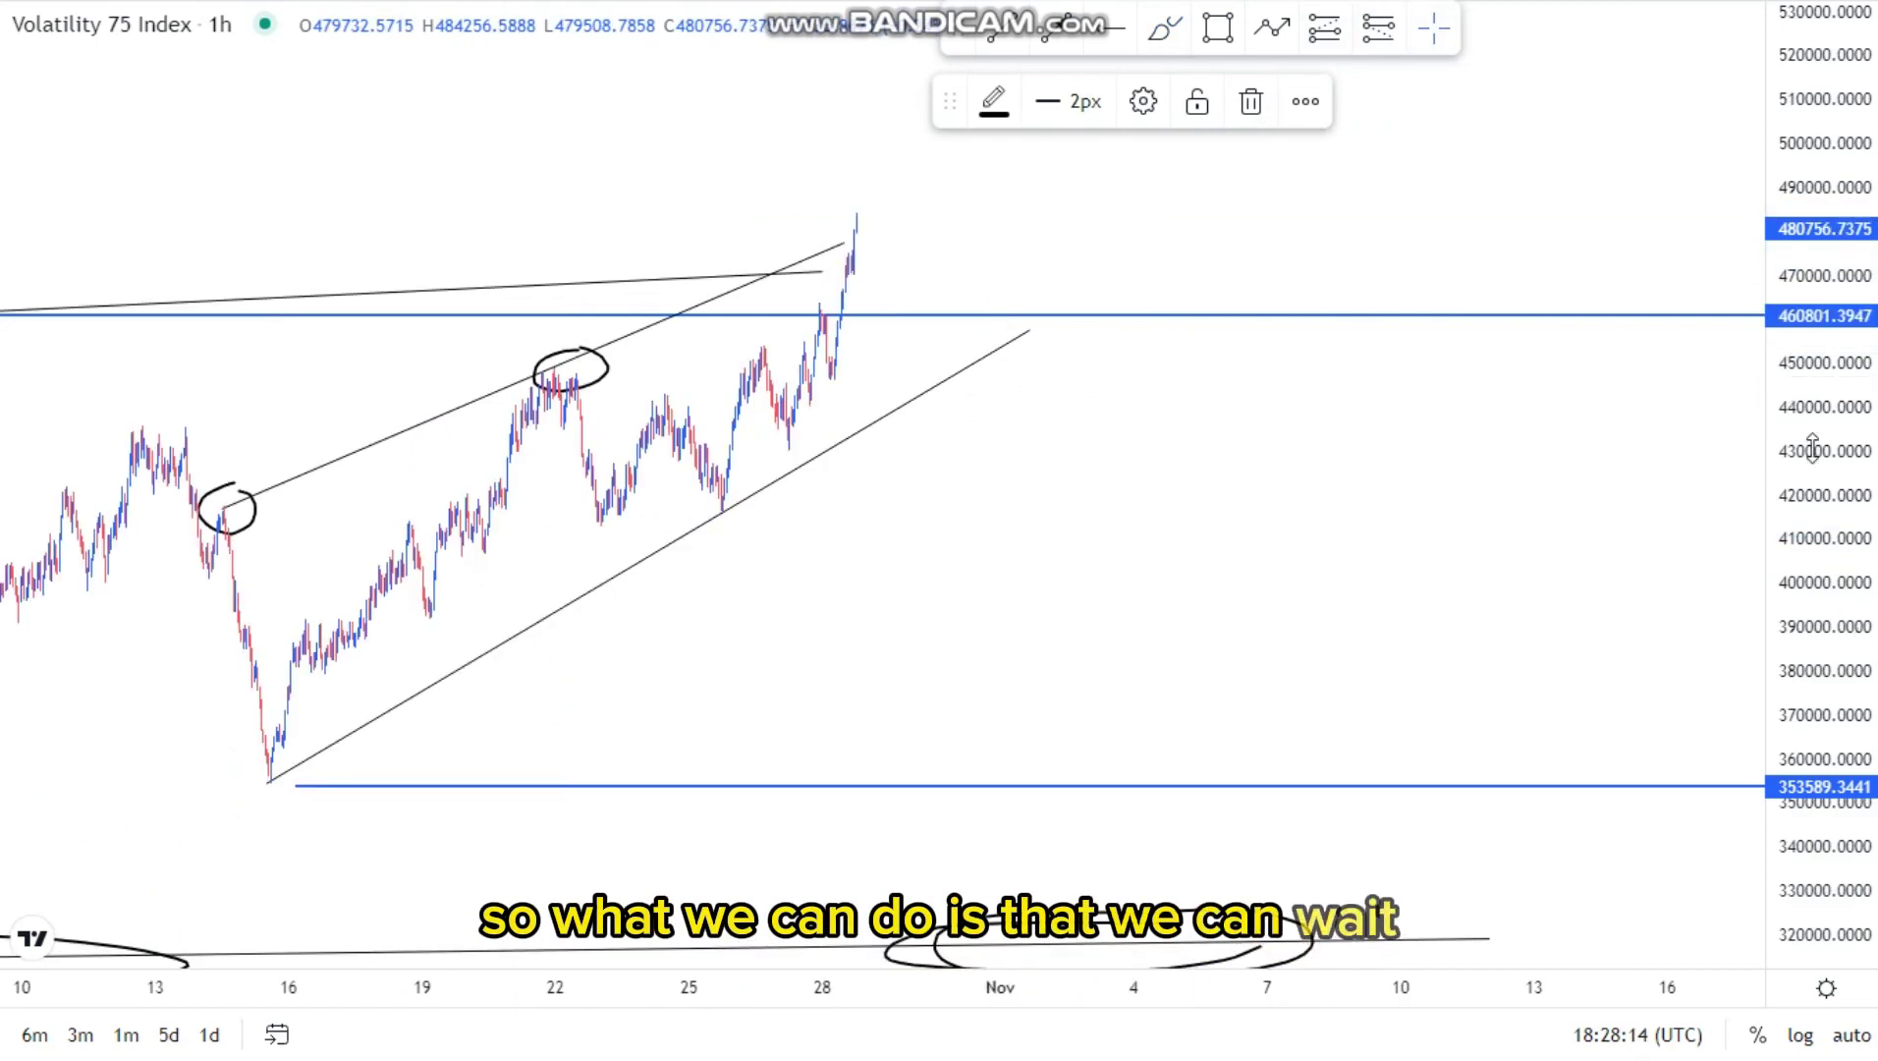
pyautogui.moveTo(1825, 629); pyautogui.dragTo(1811, 449)
pyautogui.moveTo(1557, 553); pyautogui.dragTo(1643, 561)
pyautogui.scroll(3, 1598, 598)
pyautogui.moveTo(922, 612); pyautogui.dragTo(1271, 589)
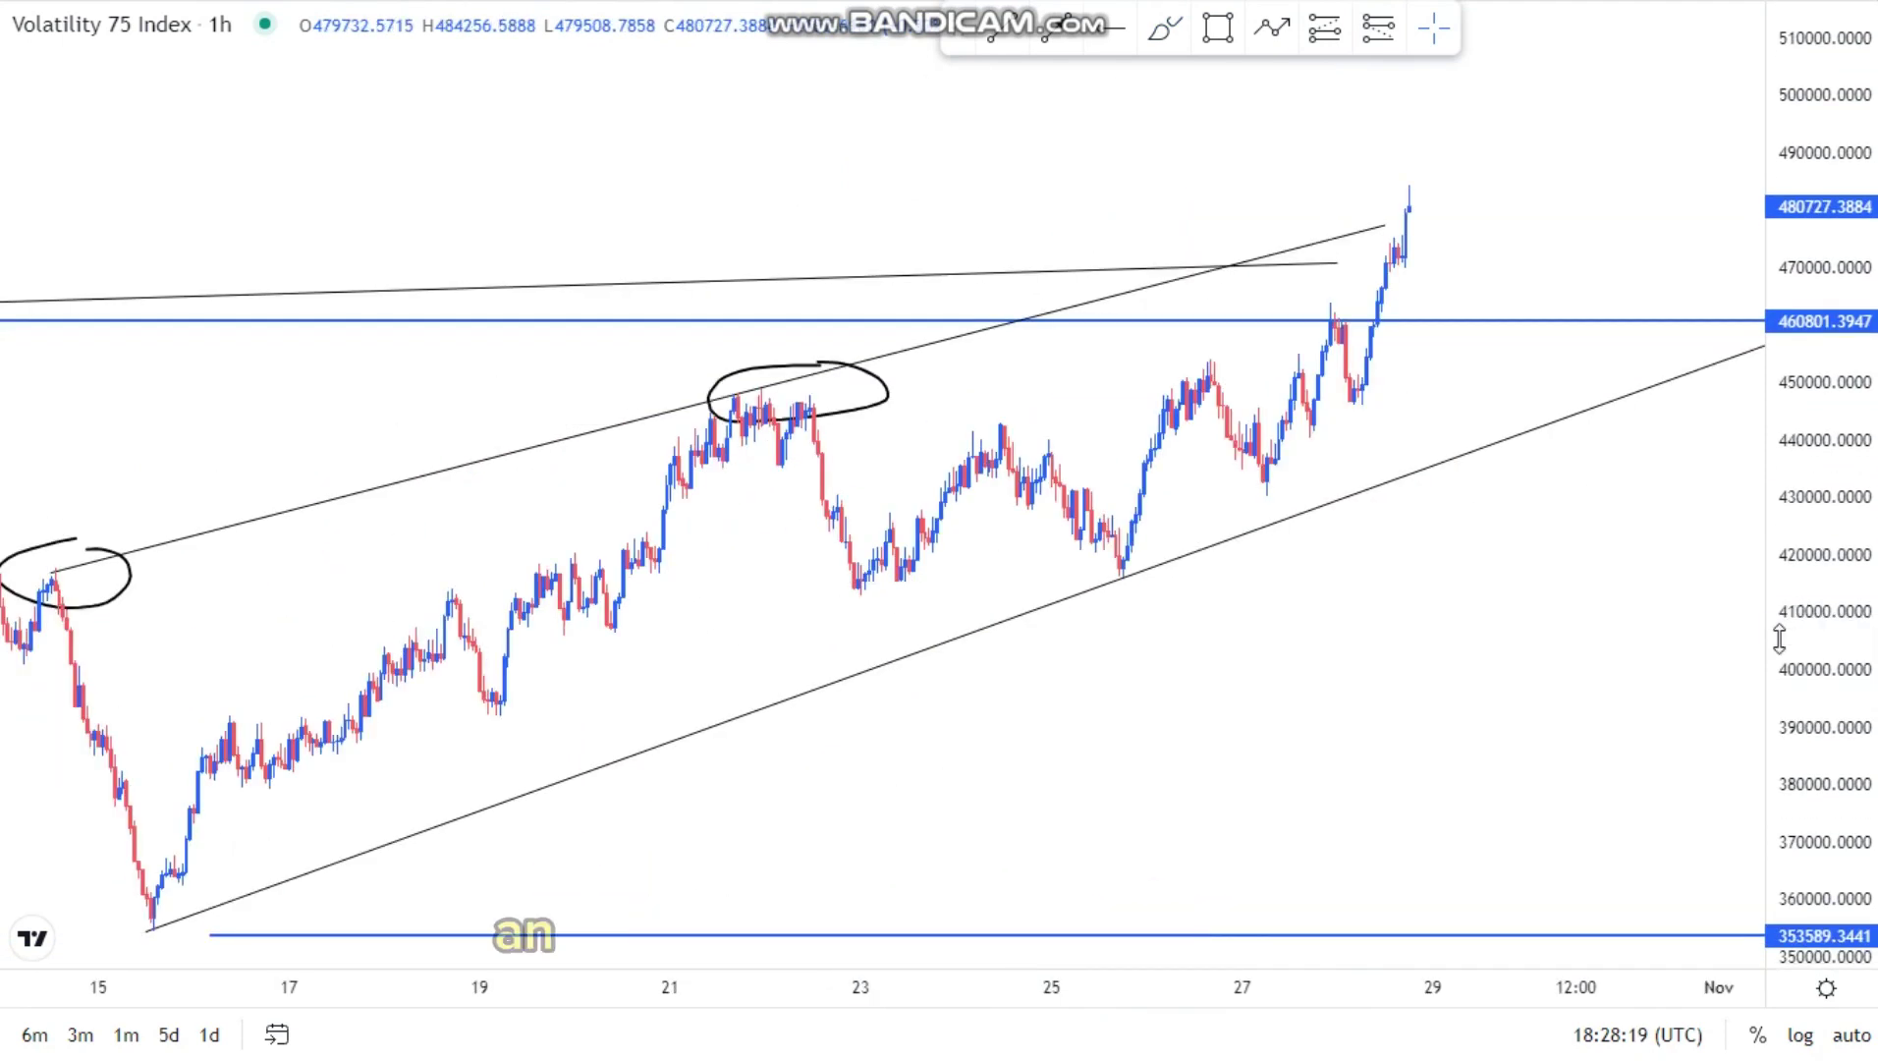
pyautogui.moveTo(1779, 638); pyautogui.dragTo(1779, 482)
pyautogui.moveTo(1517, 617); pyautogui.dragTo(1467, 718)
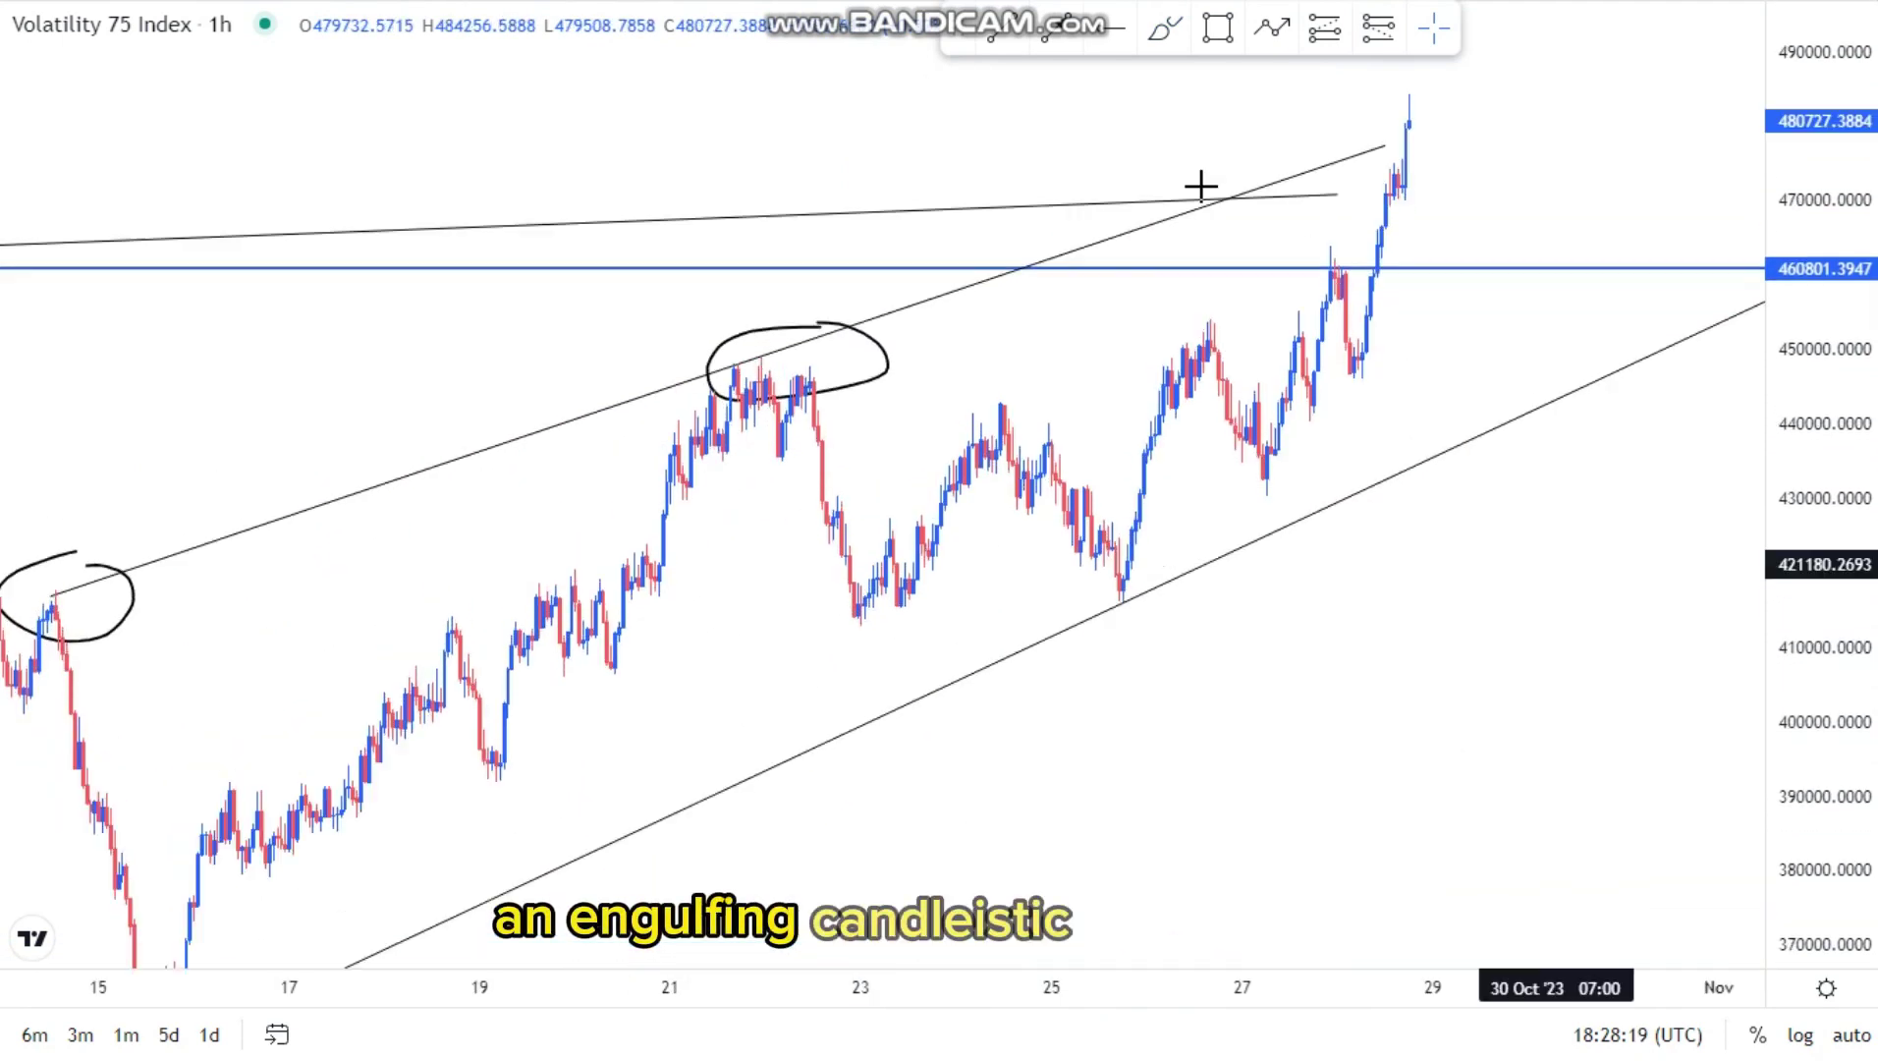
pyautogui.click(1163, 28)
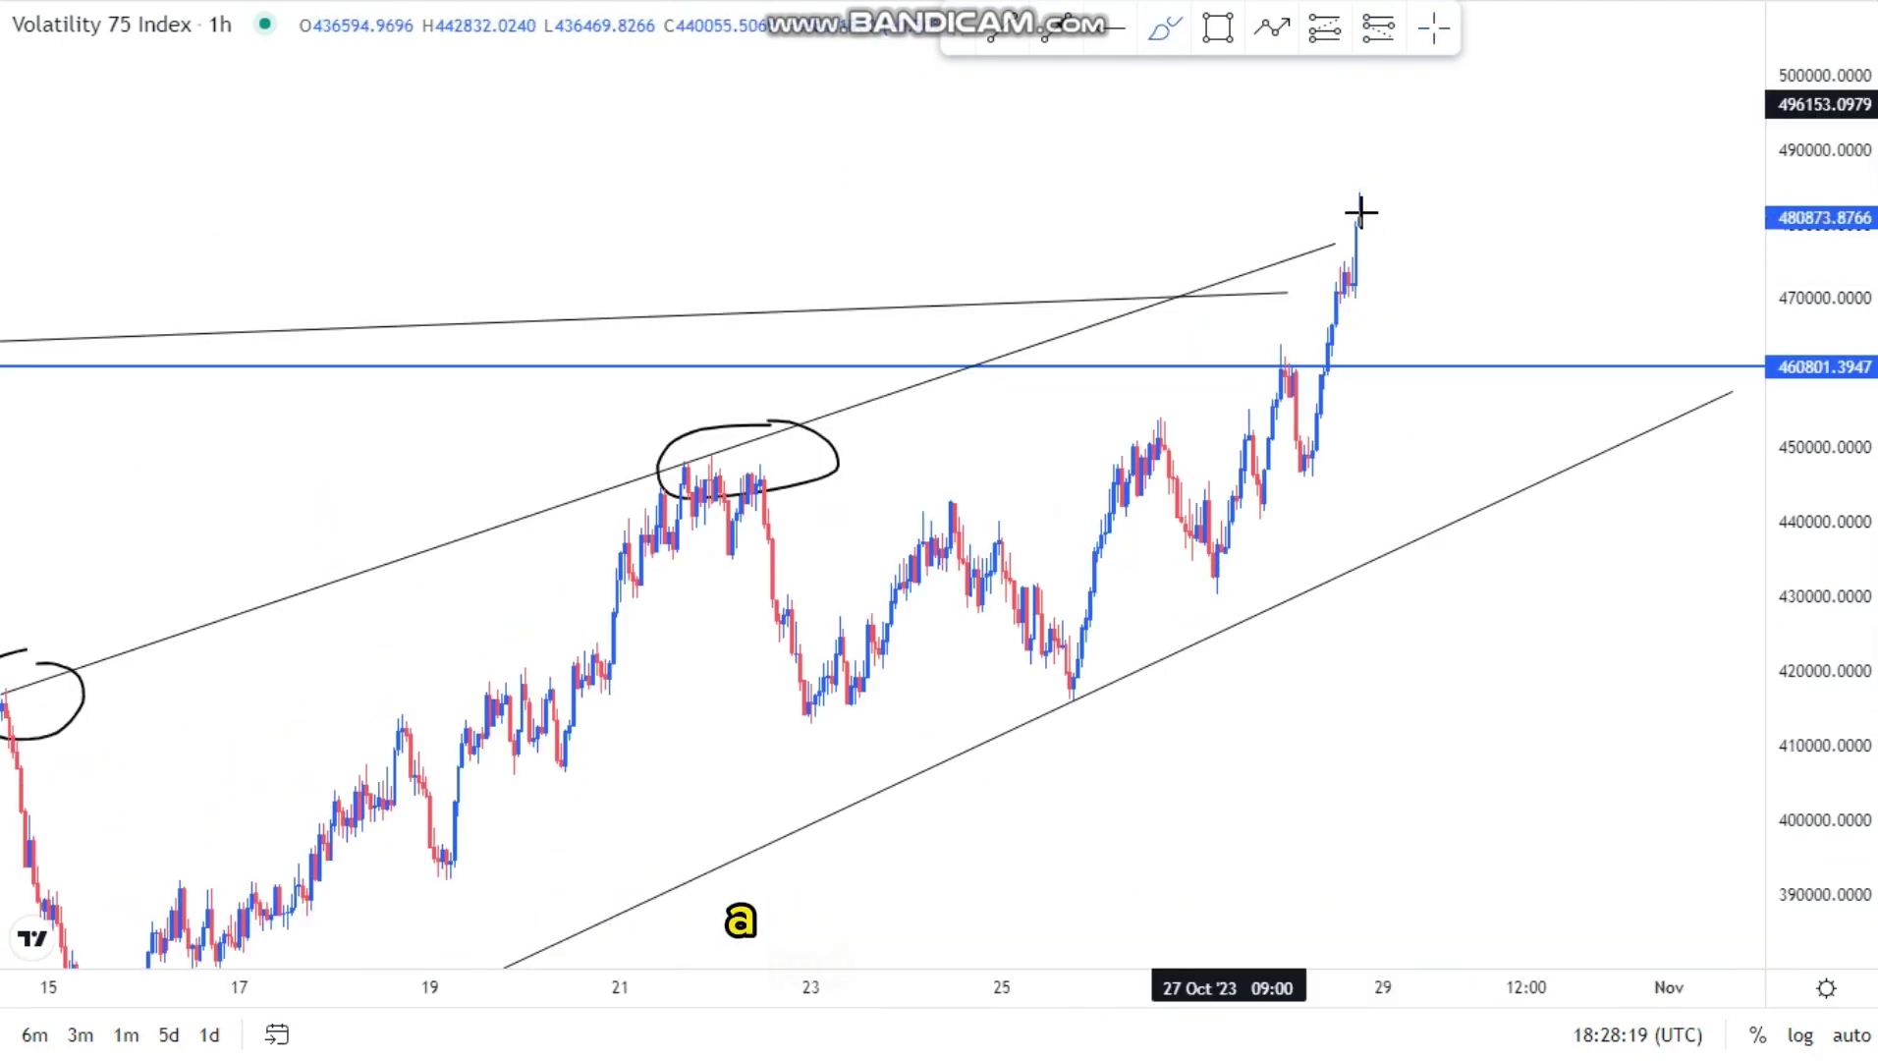
pyautogui.moveTo(1368, 216); pyautogui.dragTo(1380, 288)
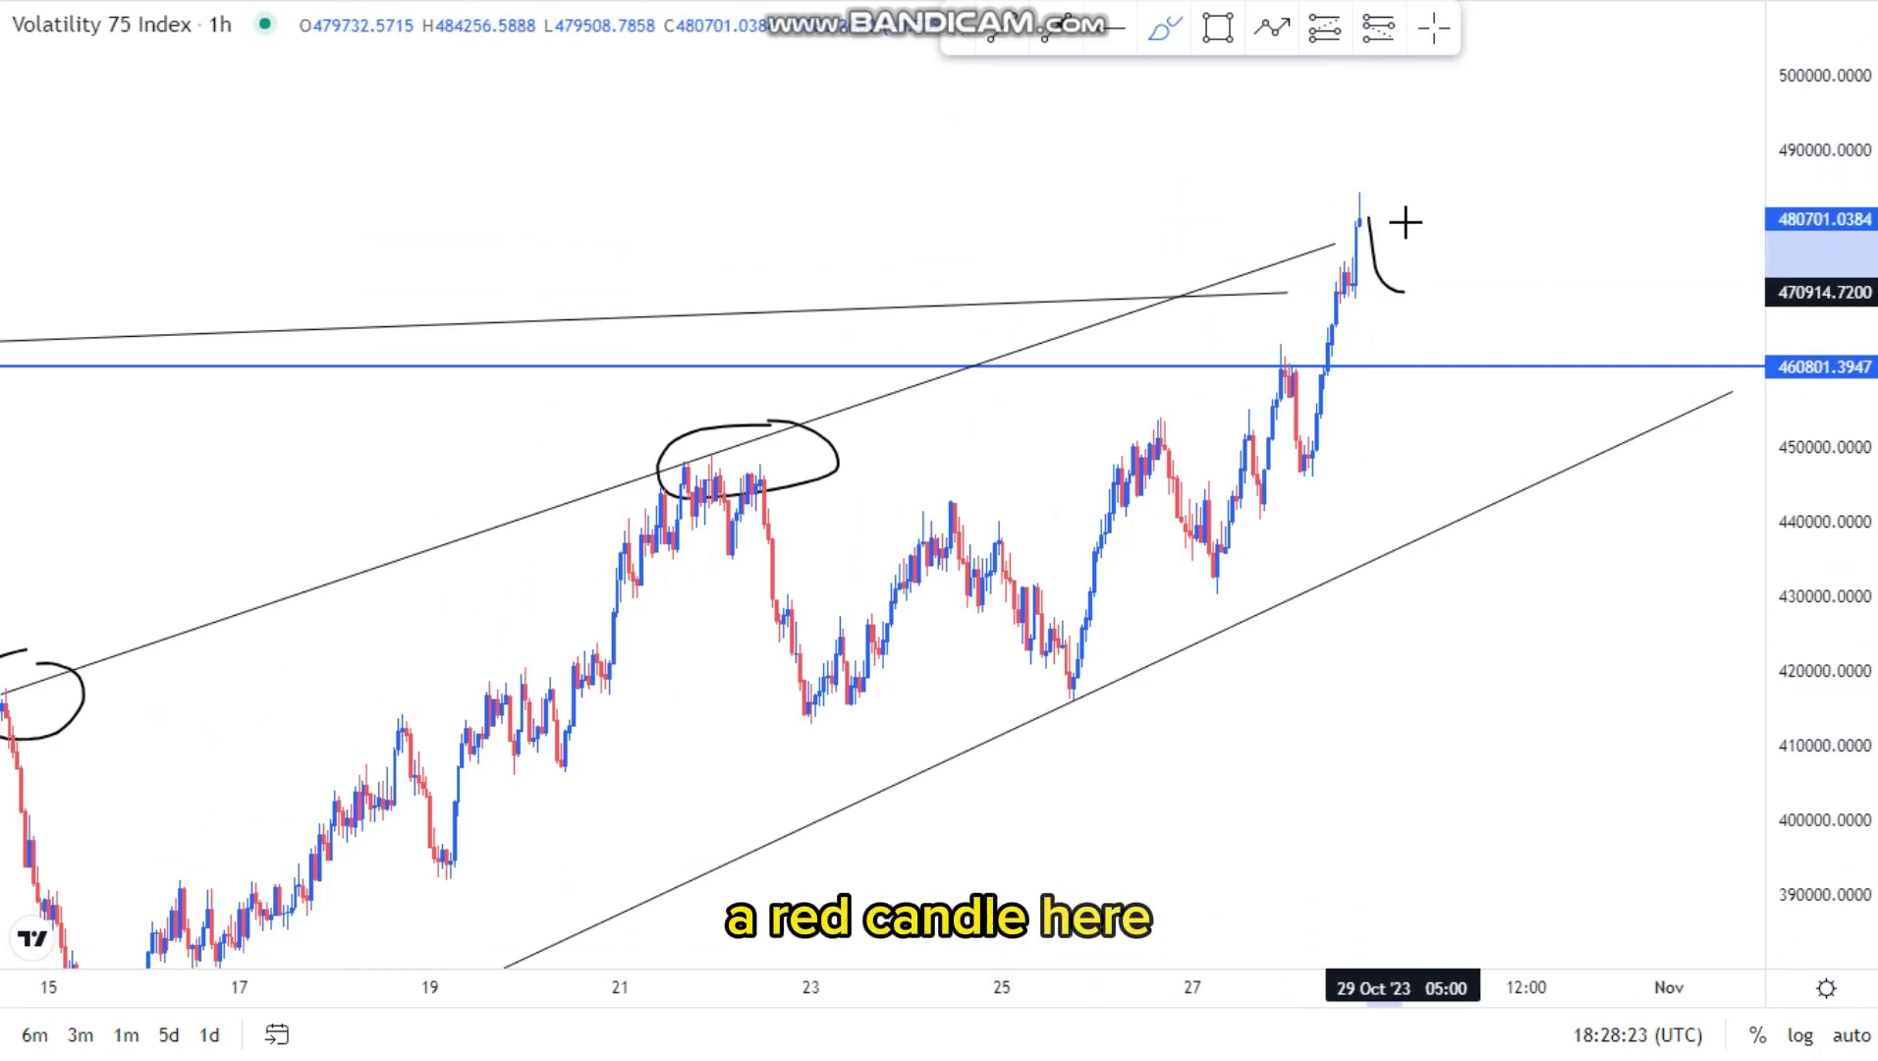
pyautogui.moveTo(1405, 223)
pyautogui.mouseDown()
pyautogui.moveTo(1361, 224)
pyautogui.moveTo(1431, 169)
pyautogui.mouseUp()
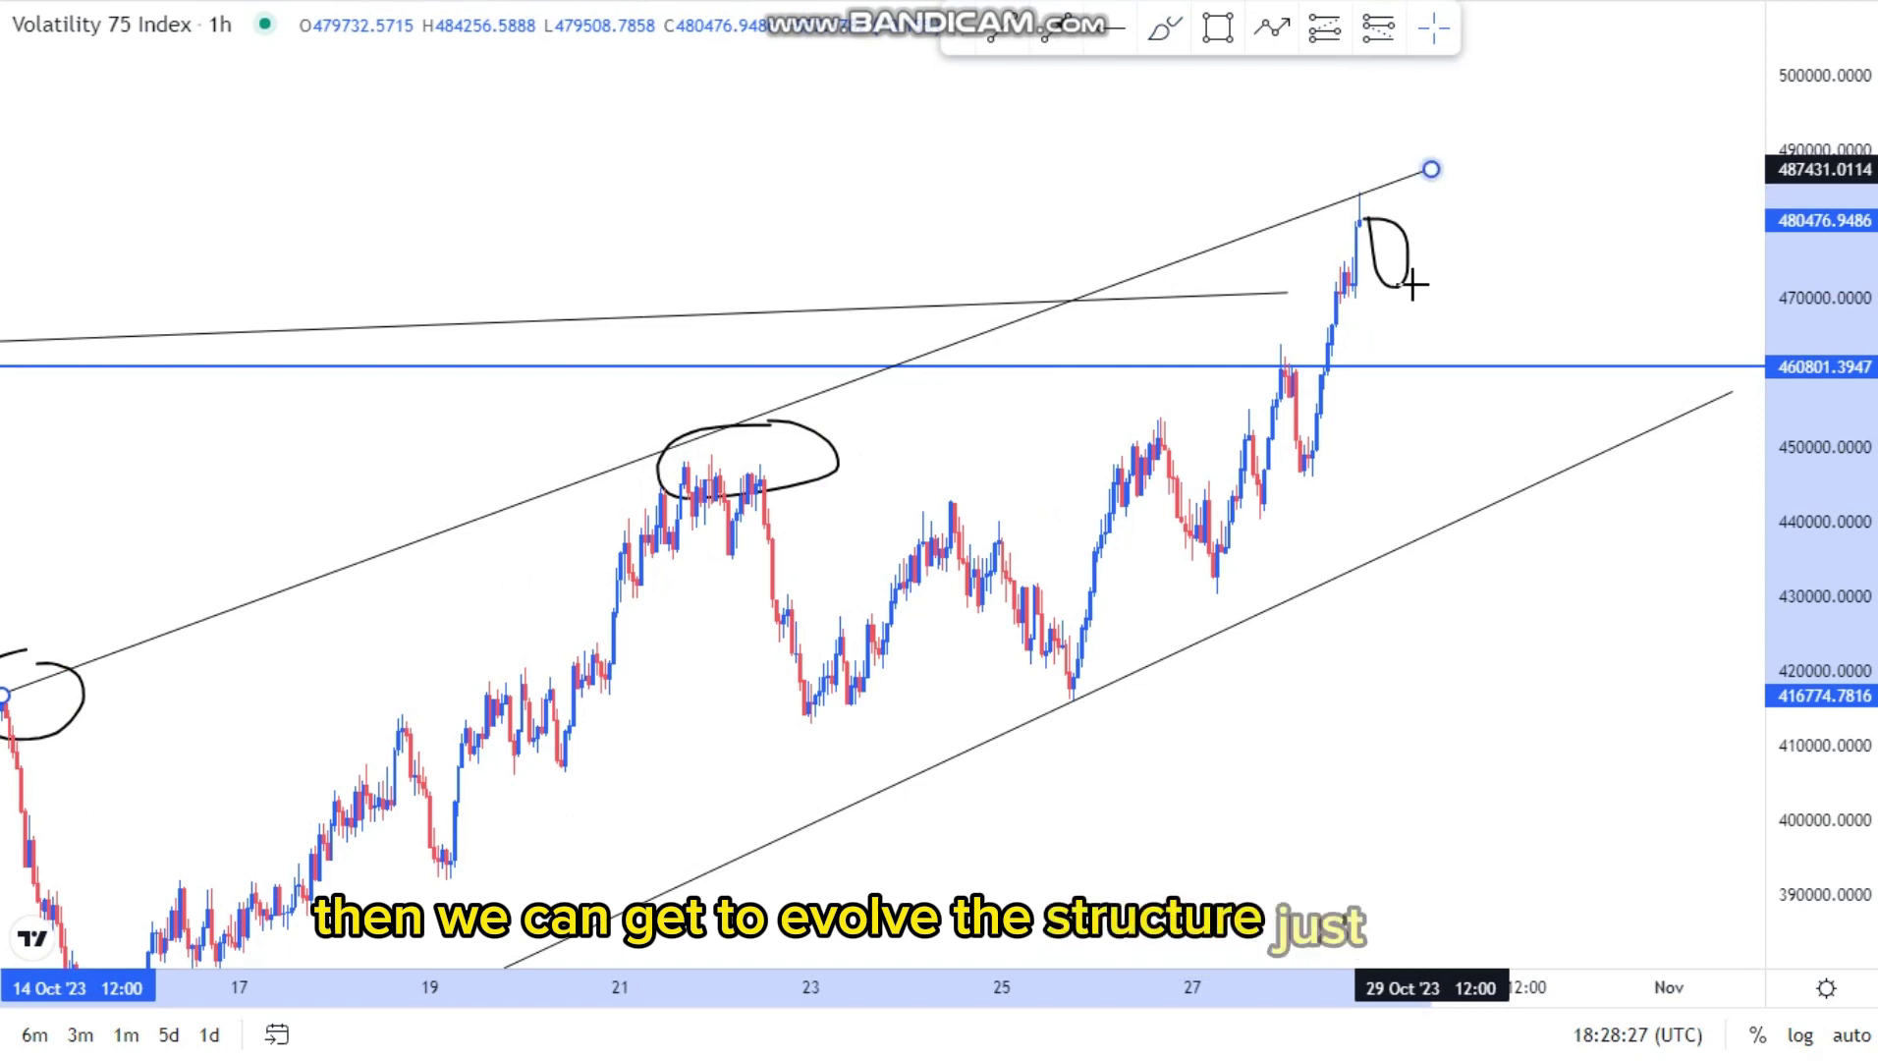
# Remove the brushed candle outline beside the latest high.
pyautogui.click(1397, 258)
pyautogui.click(1406, 262)
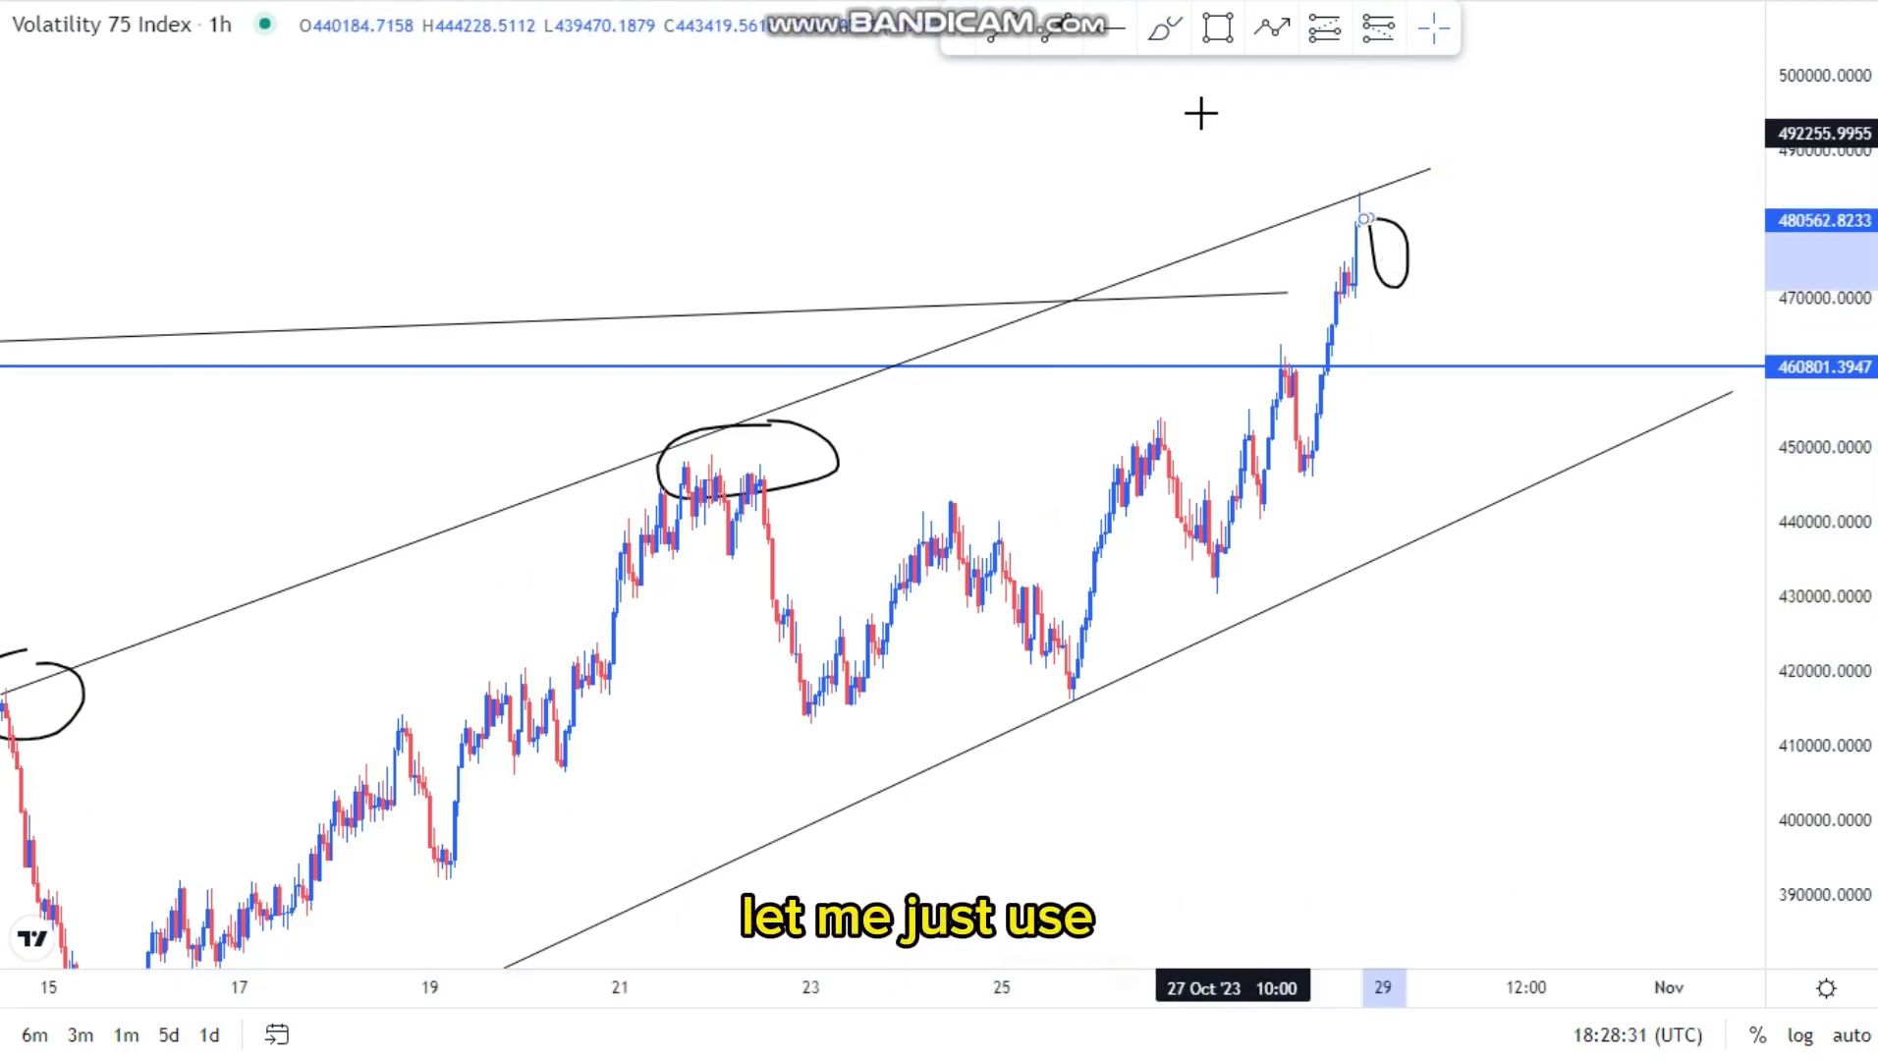
pyautogui.rightClick(1411, 270)
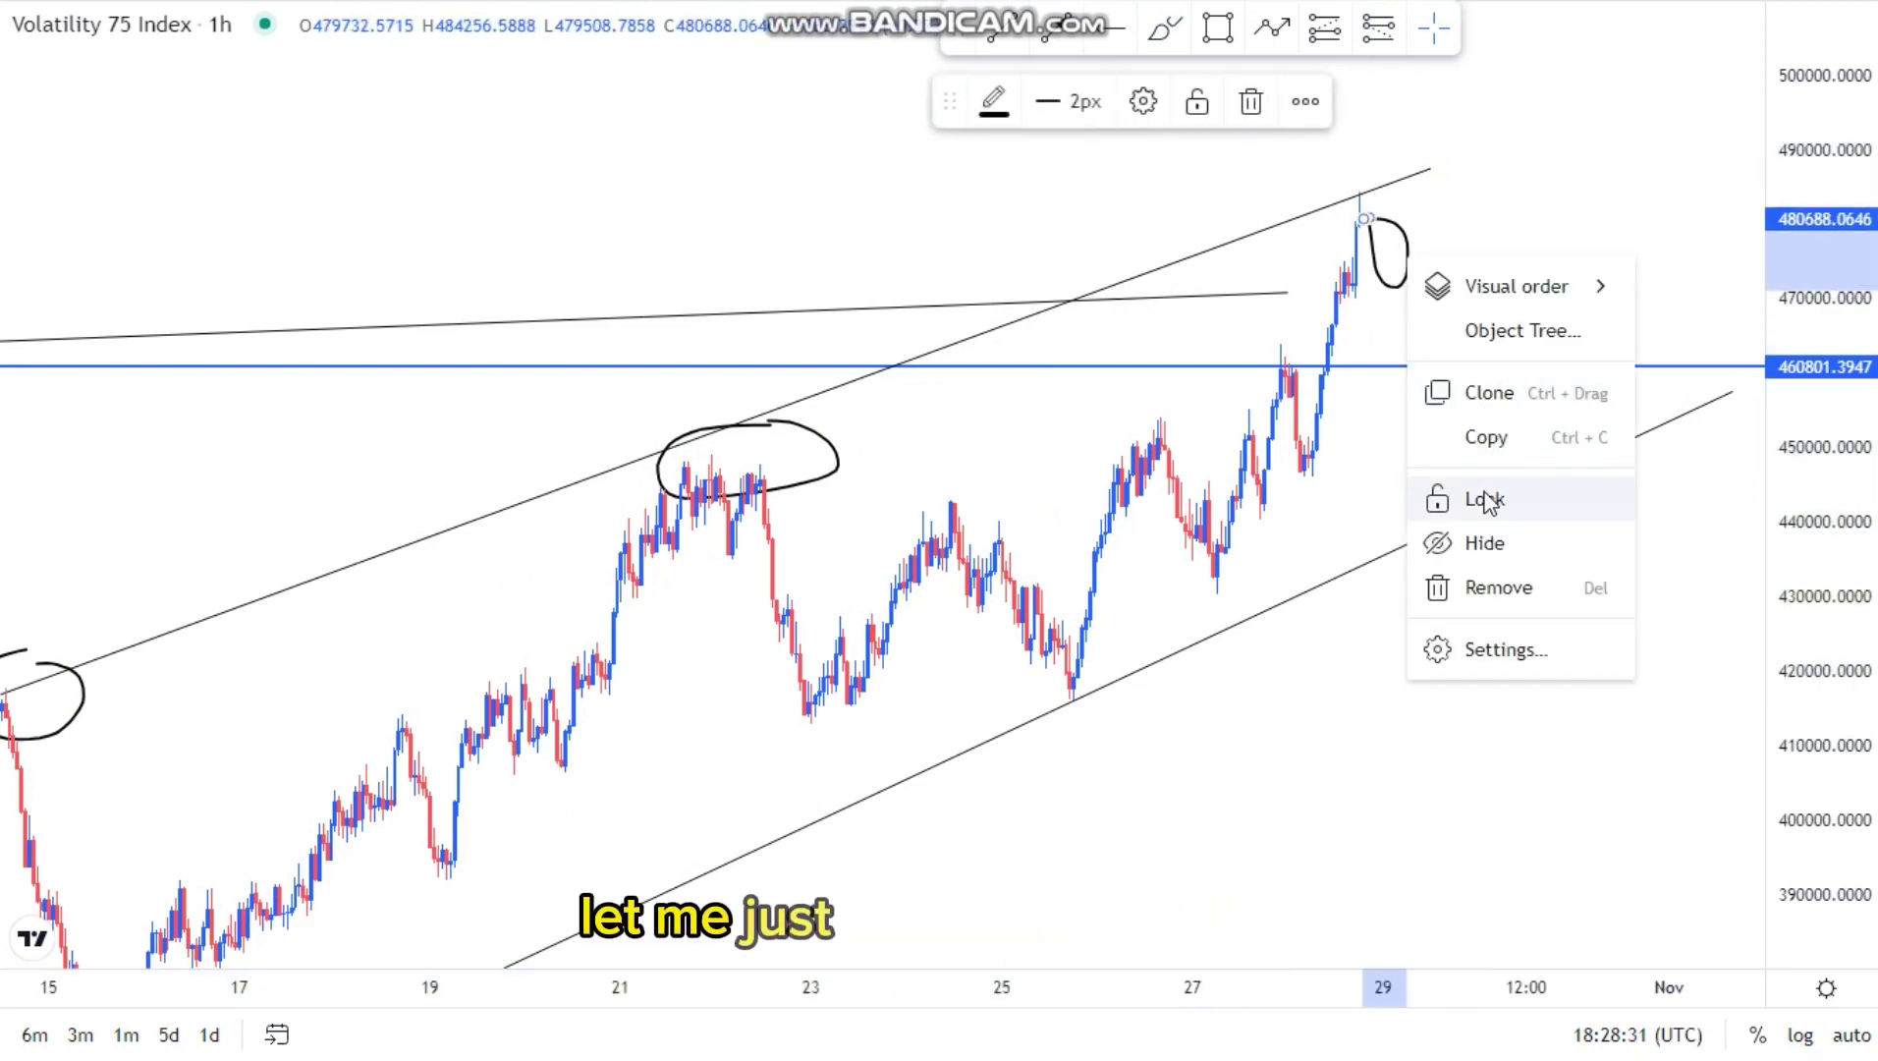
pyautogui.click(1491, 589)
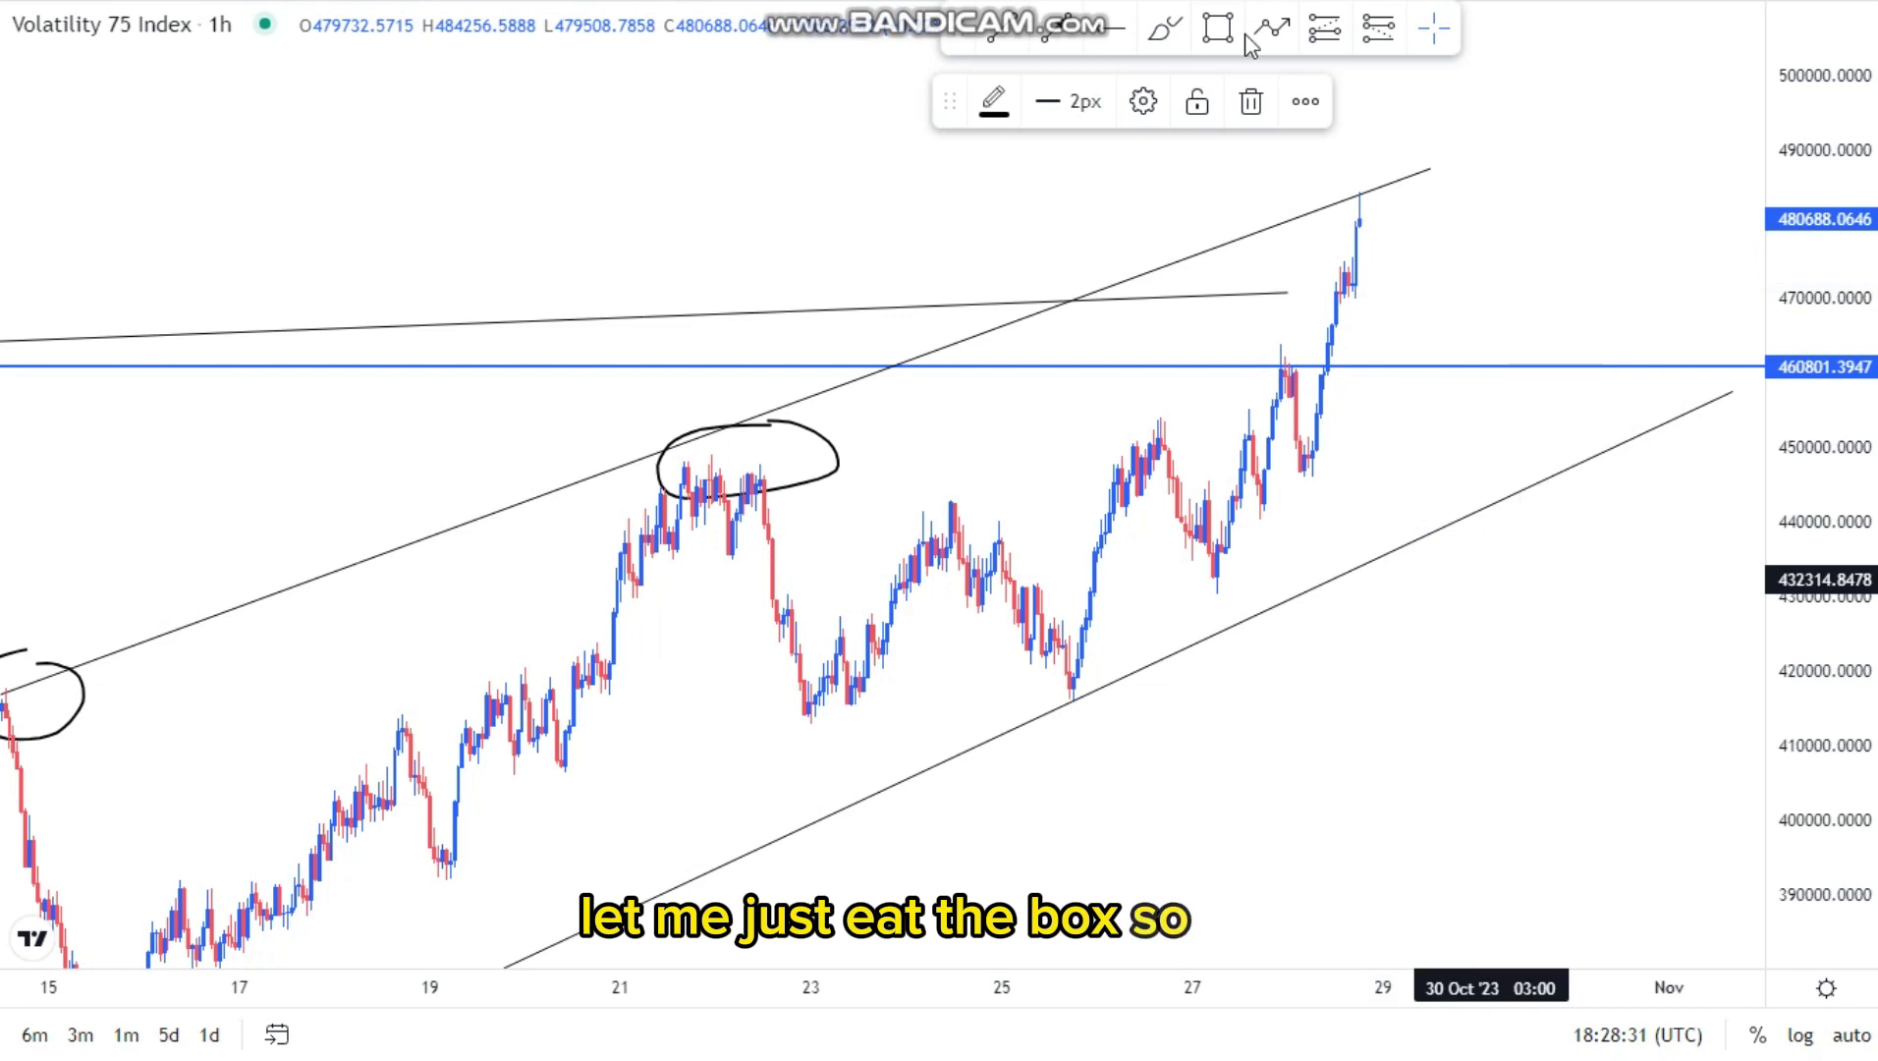
# Draw a narrow rectangle as an expected candle right after the latest one, from about 480936 to 470544, and fill it light red.
pyautogui.click(1372, 217)
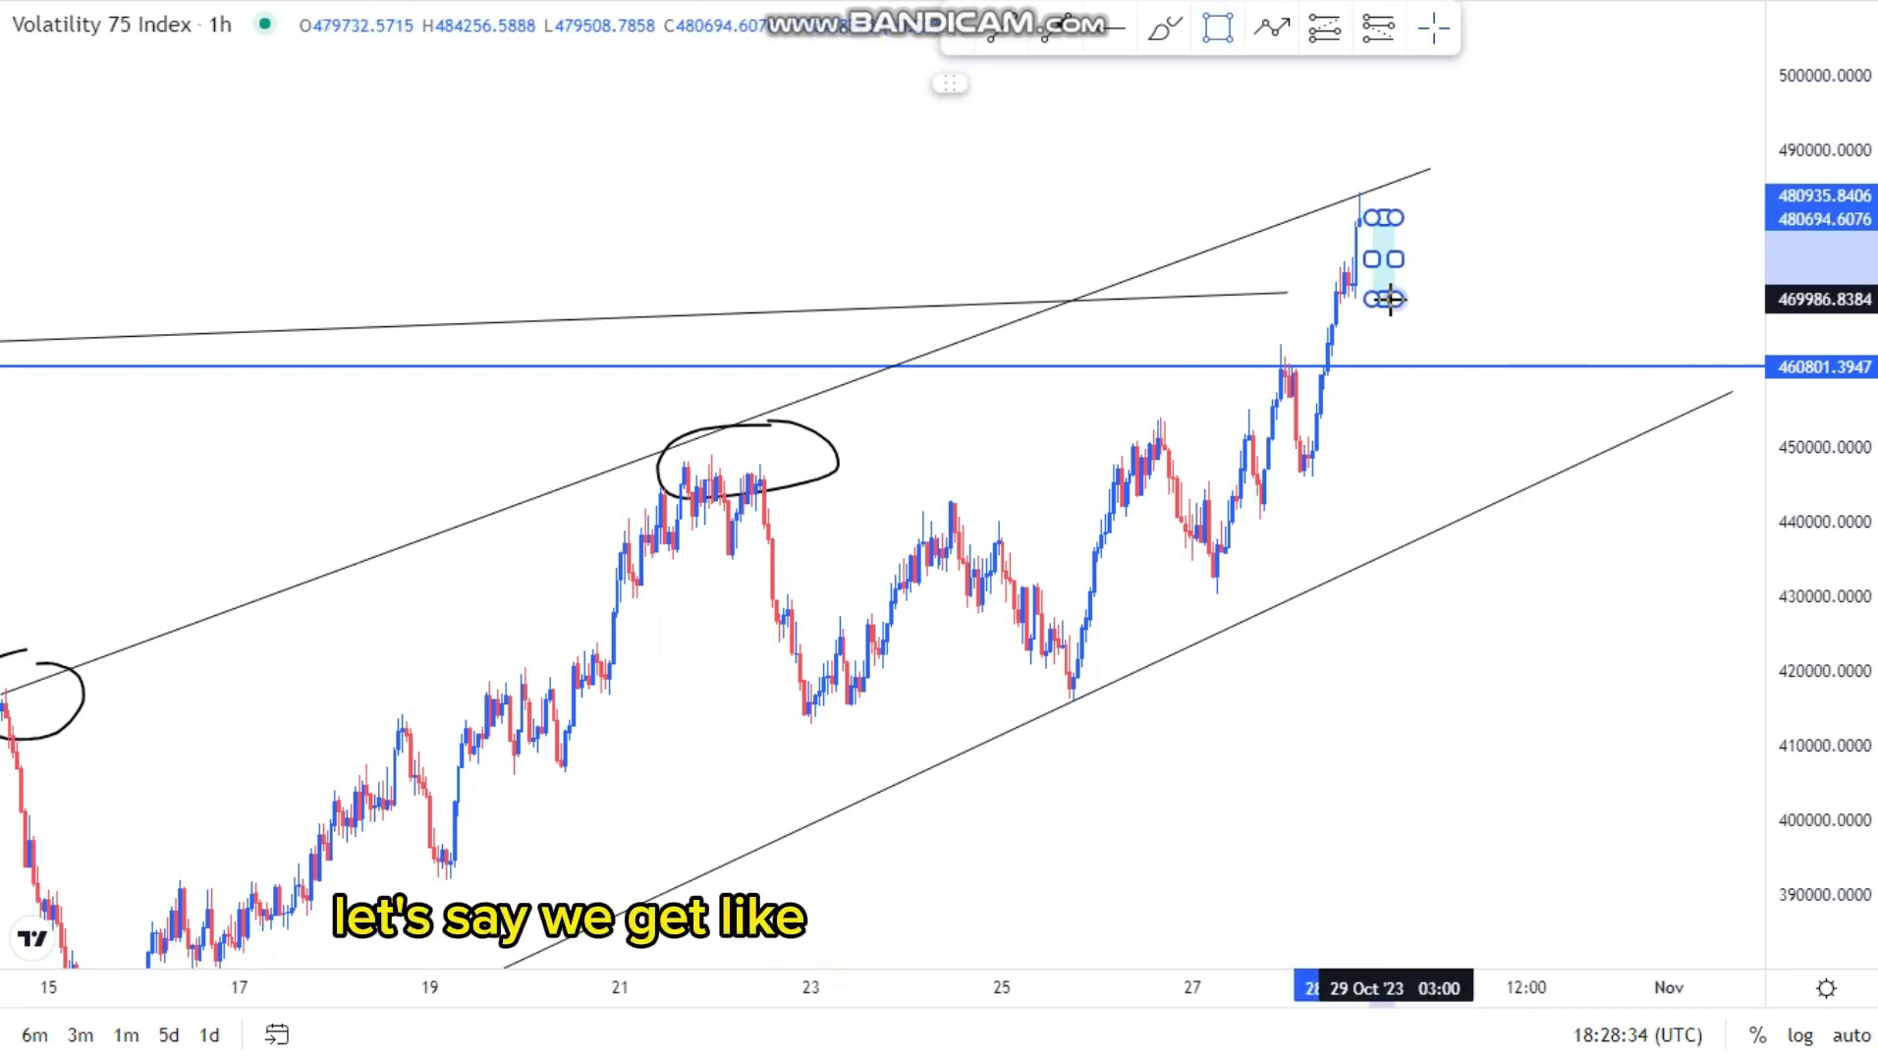
pyautogui.click(1383, 293)
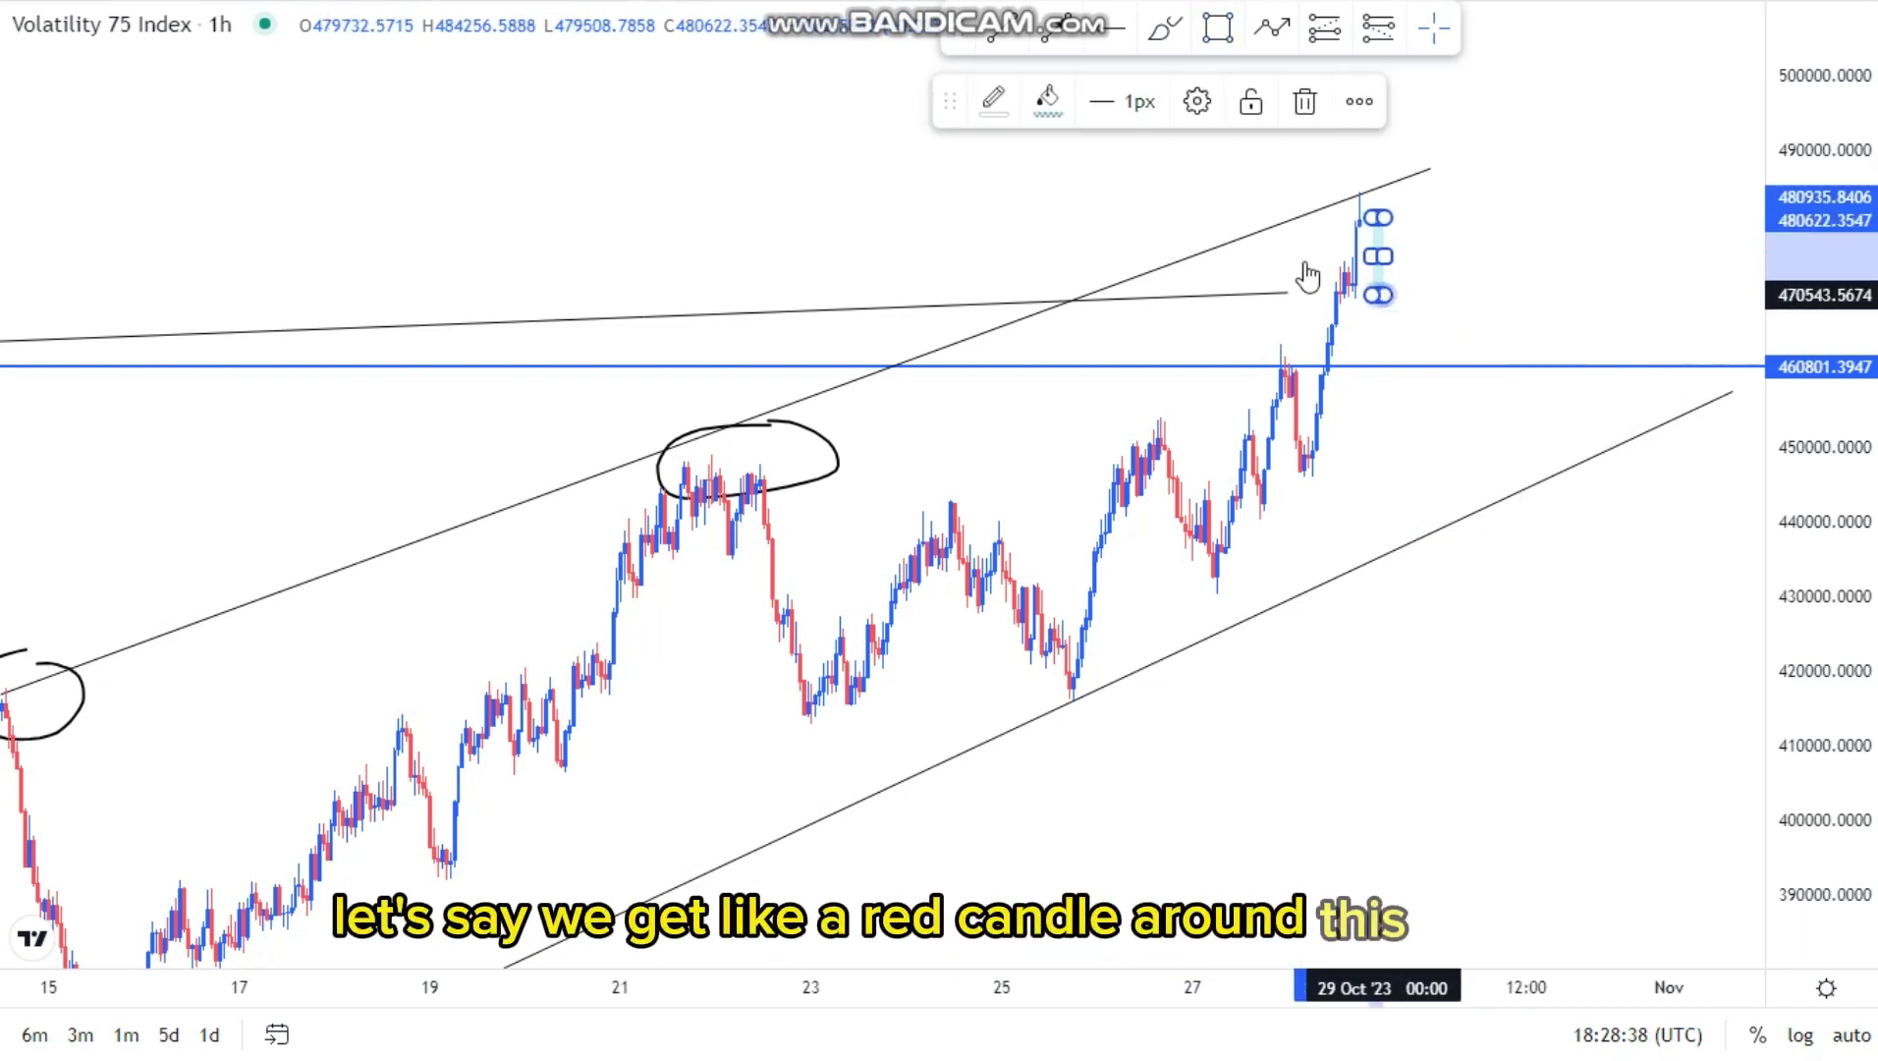
pyautogui.click(1048, 99)
pyautogui.click(1048, 194)
pyautogui.moveTo(1461, 272); pyautogui.dragTo(1420, 264)
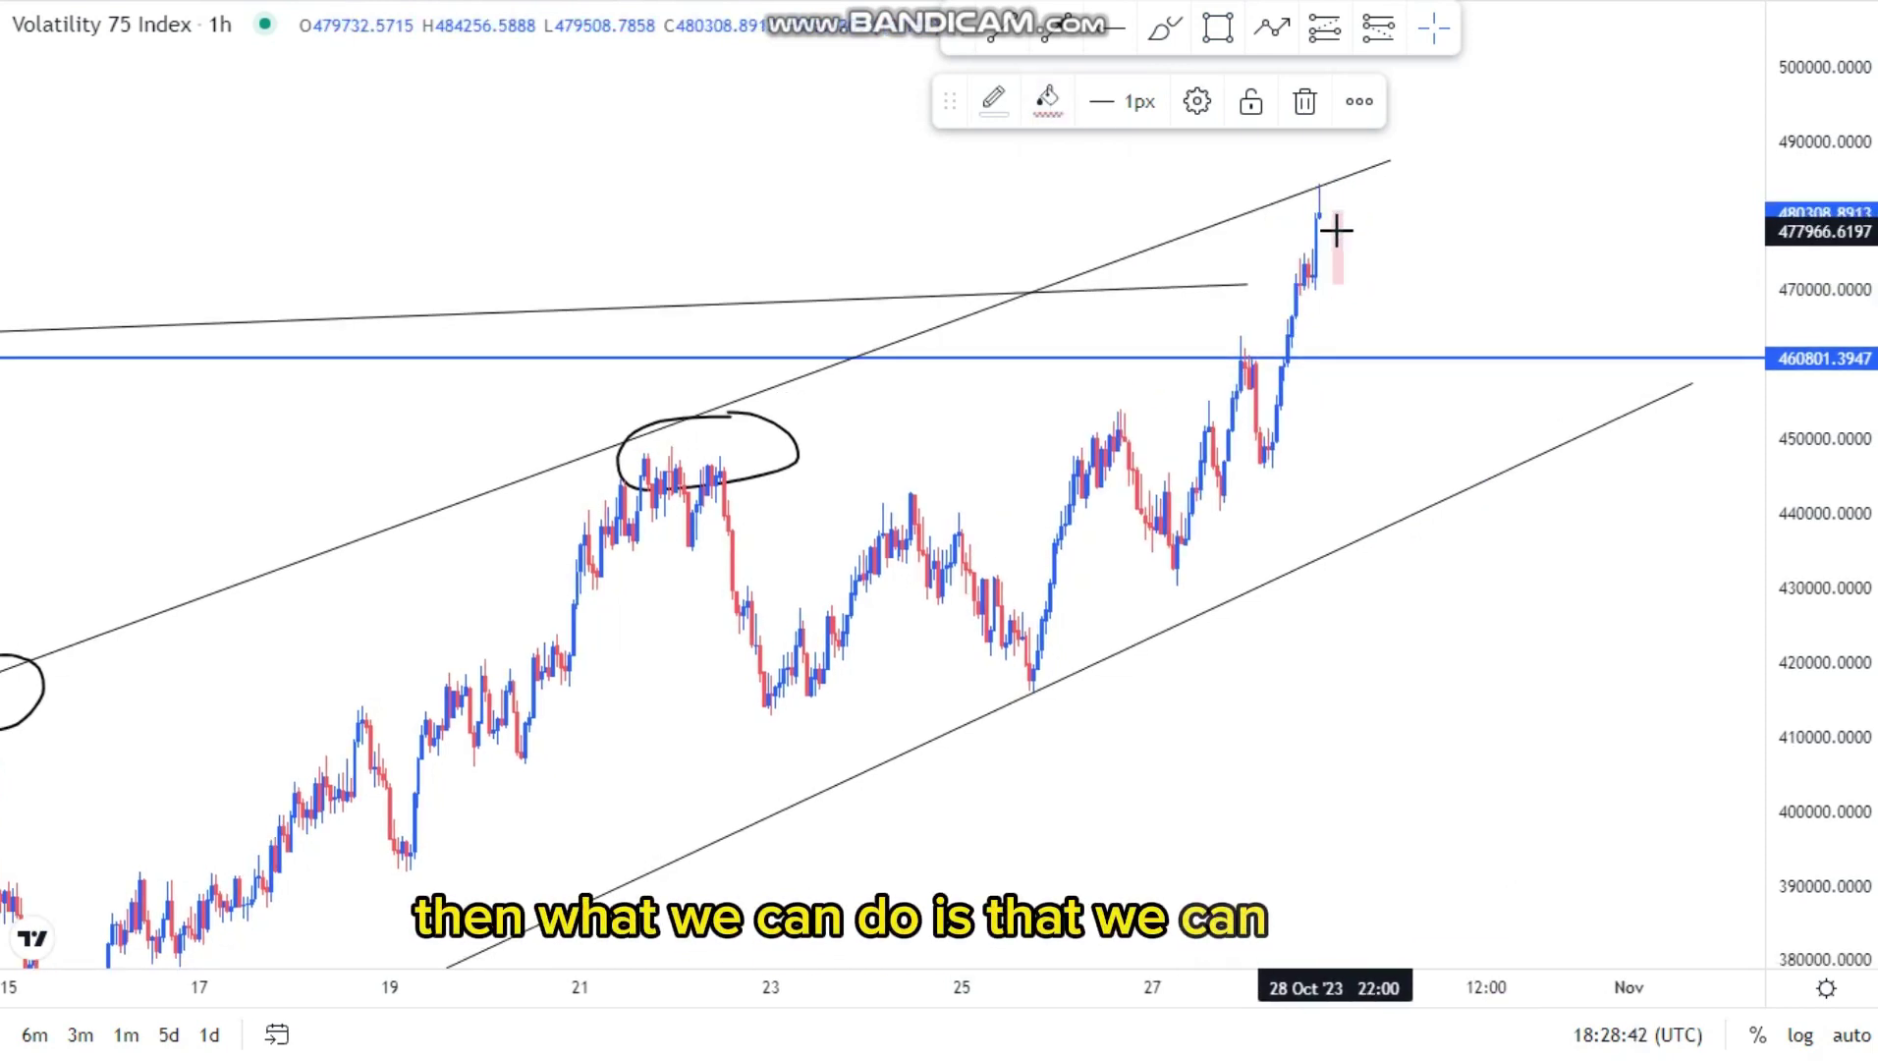
pyautogui.click(1336, 231)
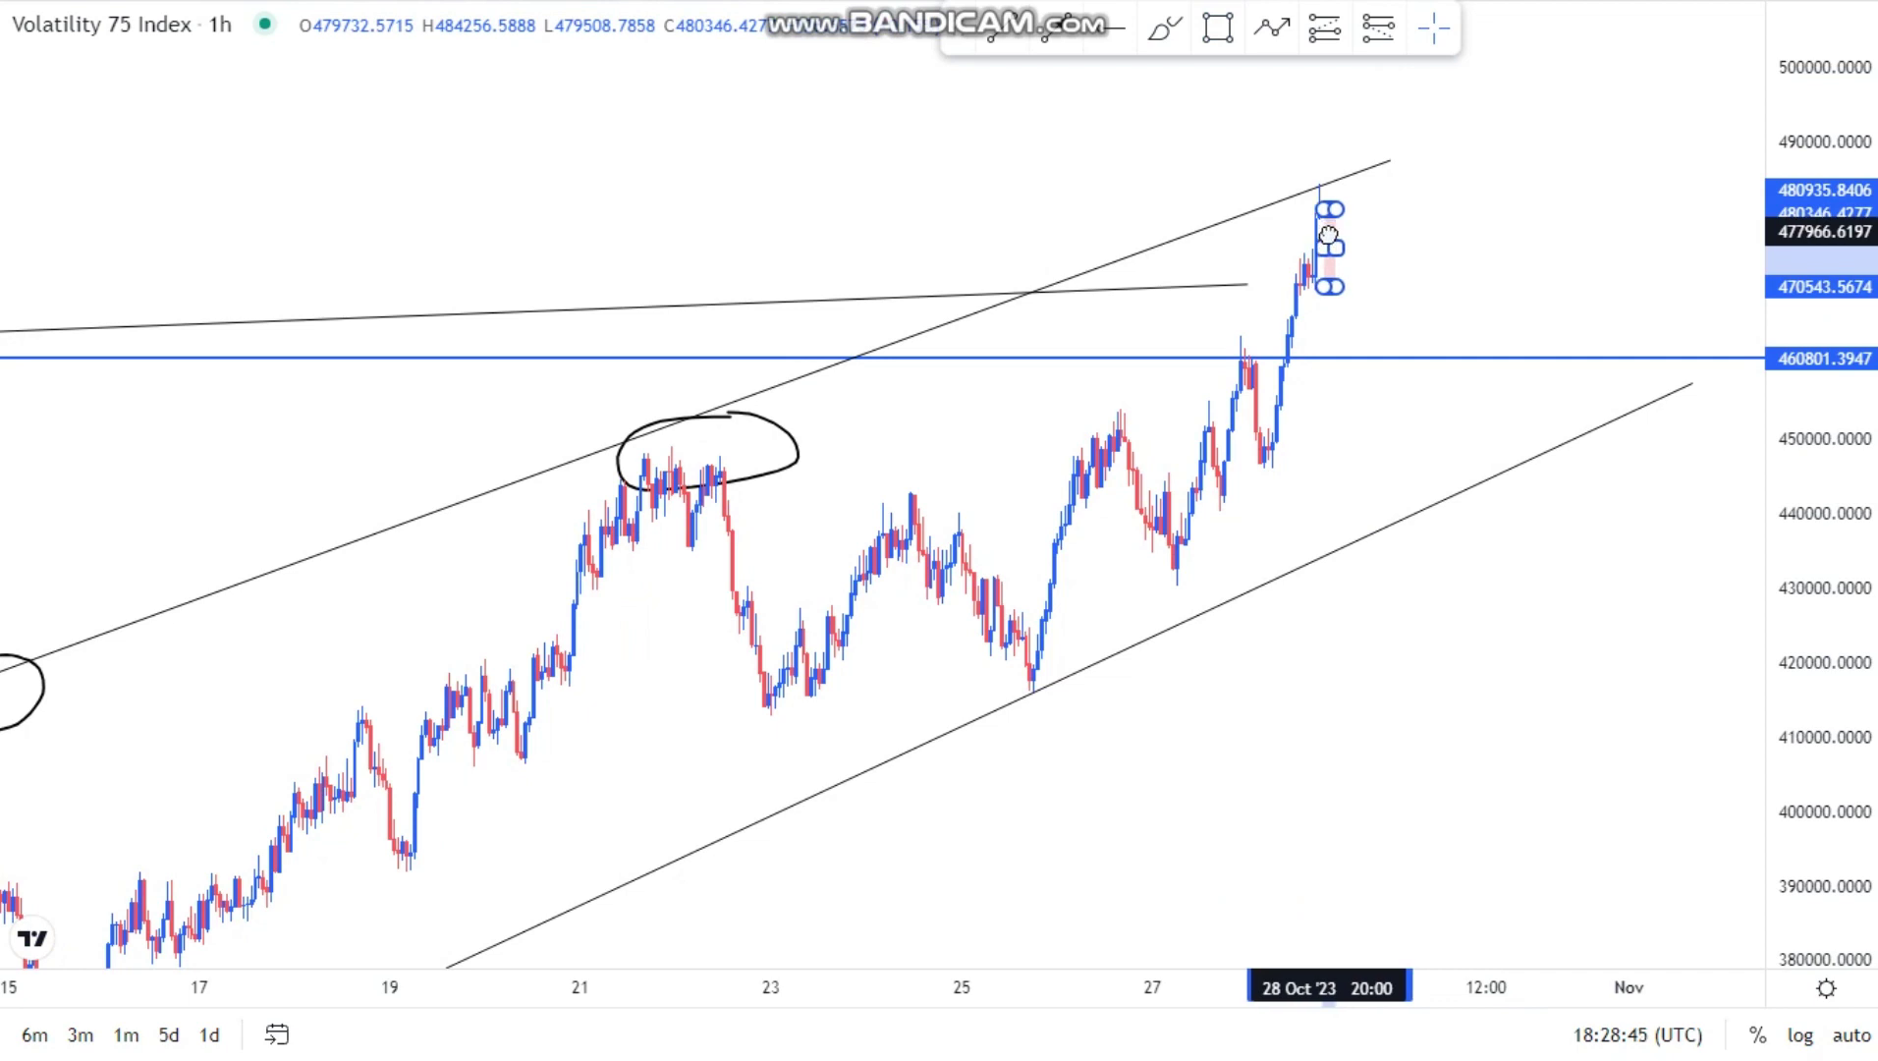
pyautogui.click(1091, 202)
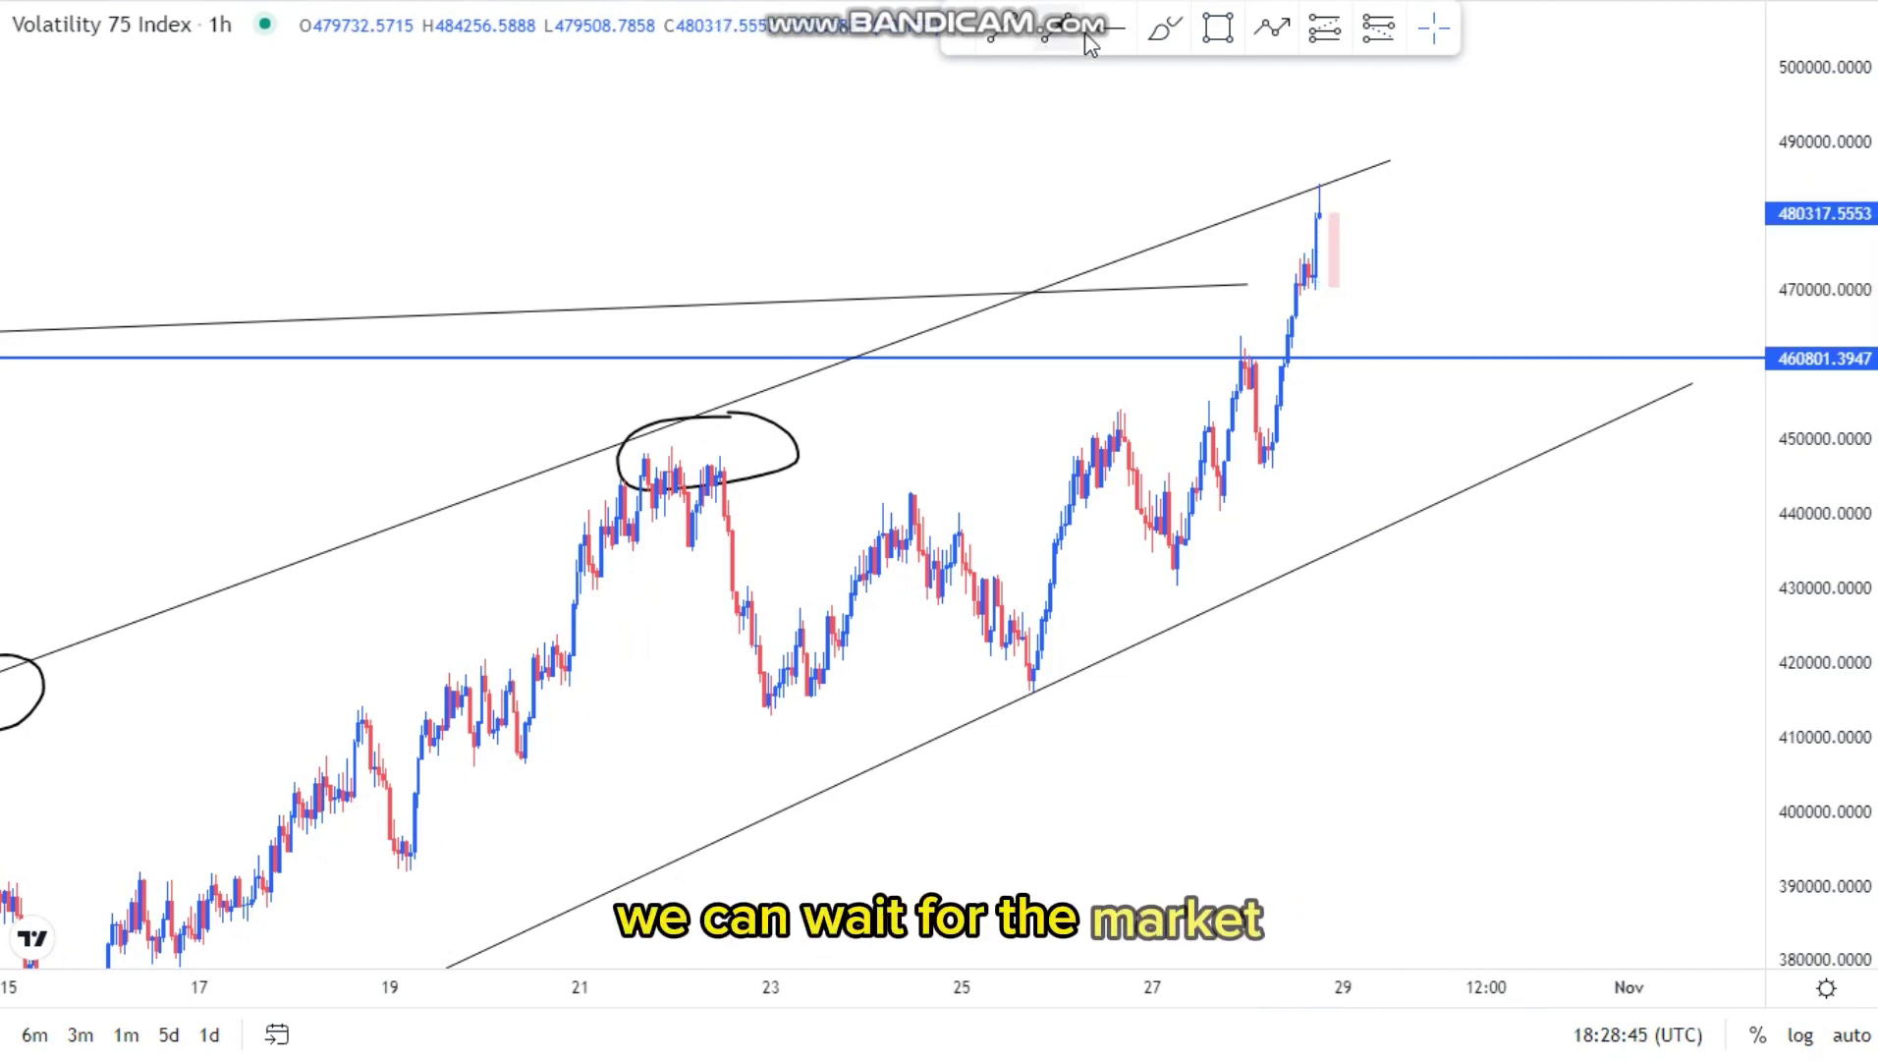
# Place a short position with entry at the red rectangle's lower edge, about 470544, and set its stop at about 488359.
pyautogui.click(1384, 36)
pyautogui.click(1331, 286)
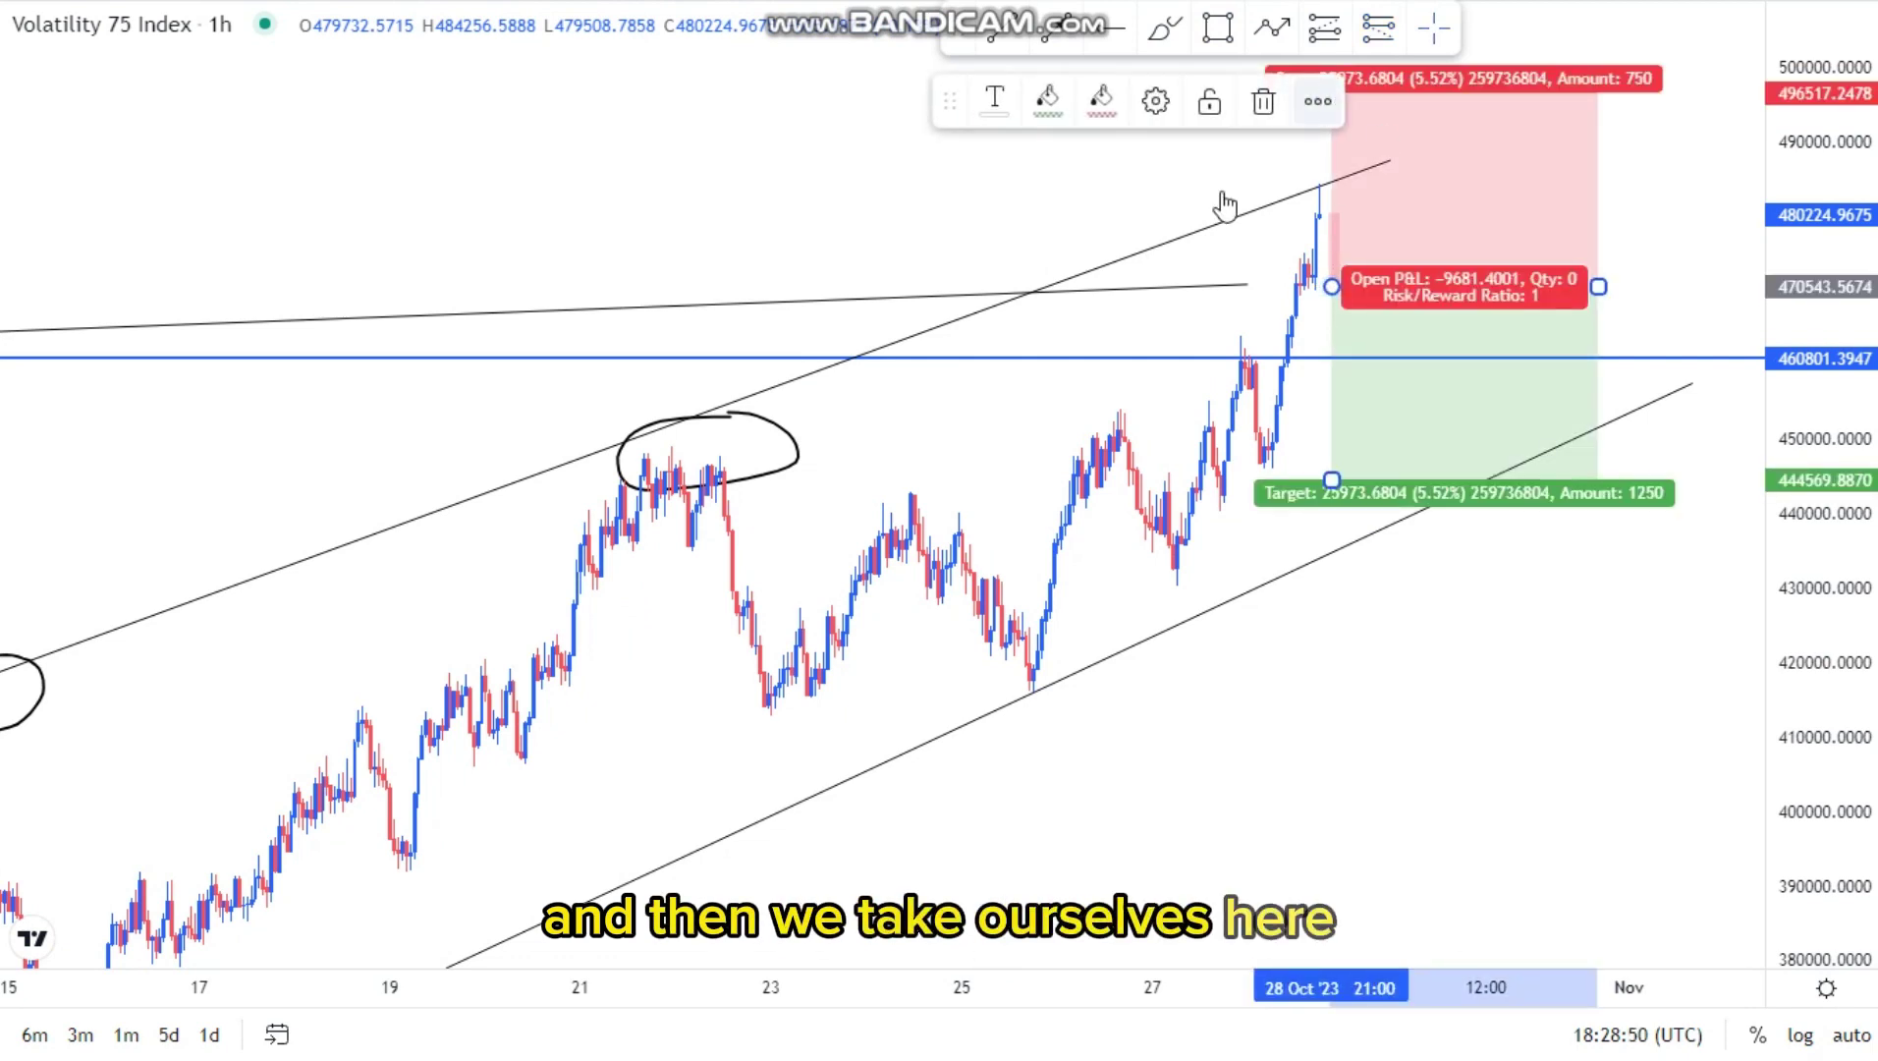
pyautogui.moveTo(1313, 154); pyautogui.dragTo(1227, 208)
pyautogui.scroll(-3, 956, 382)
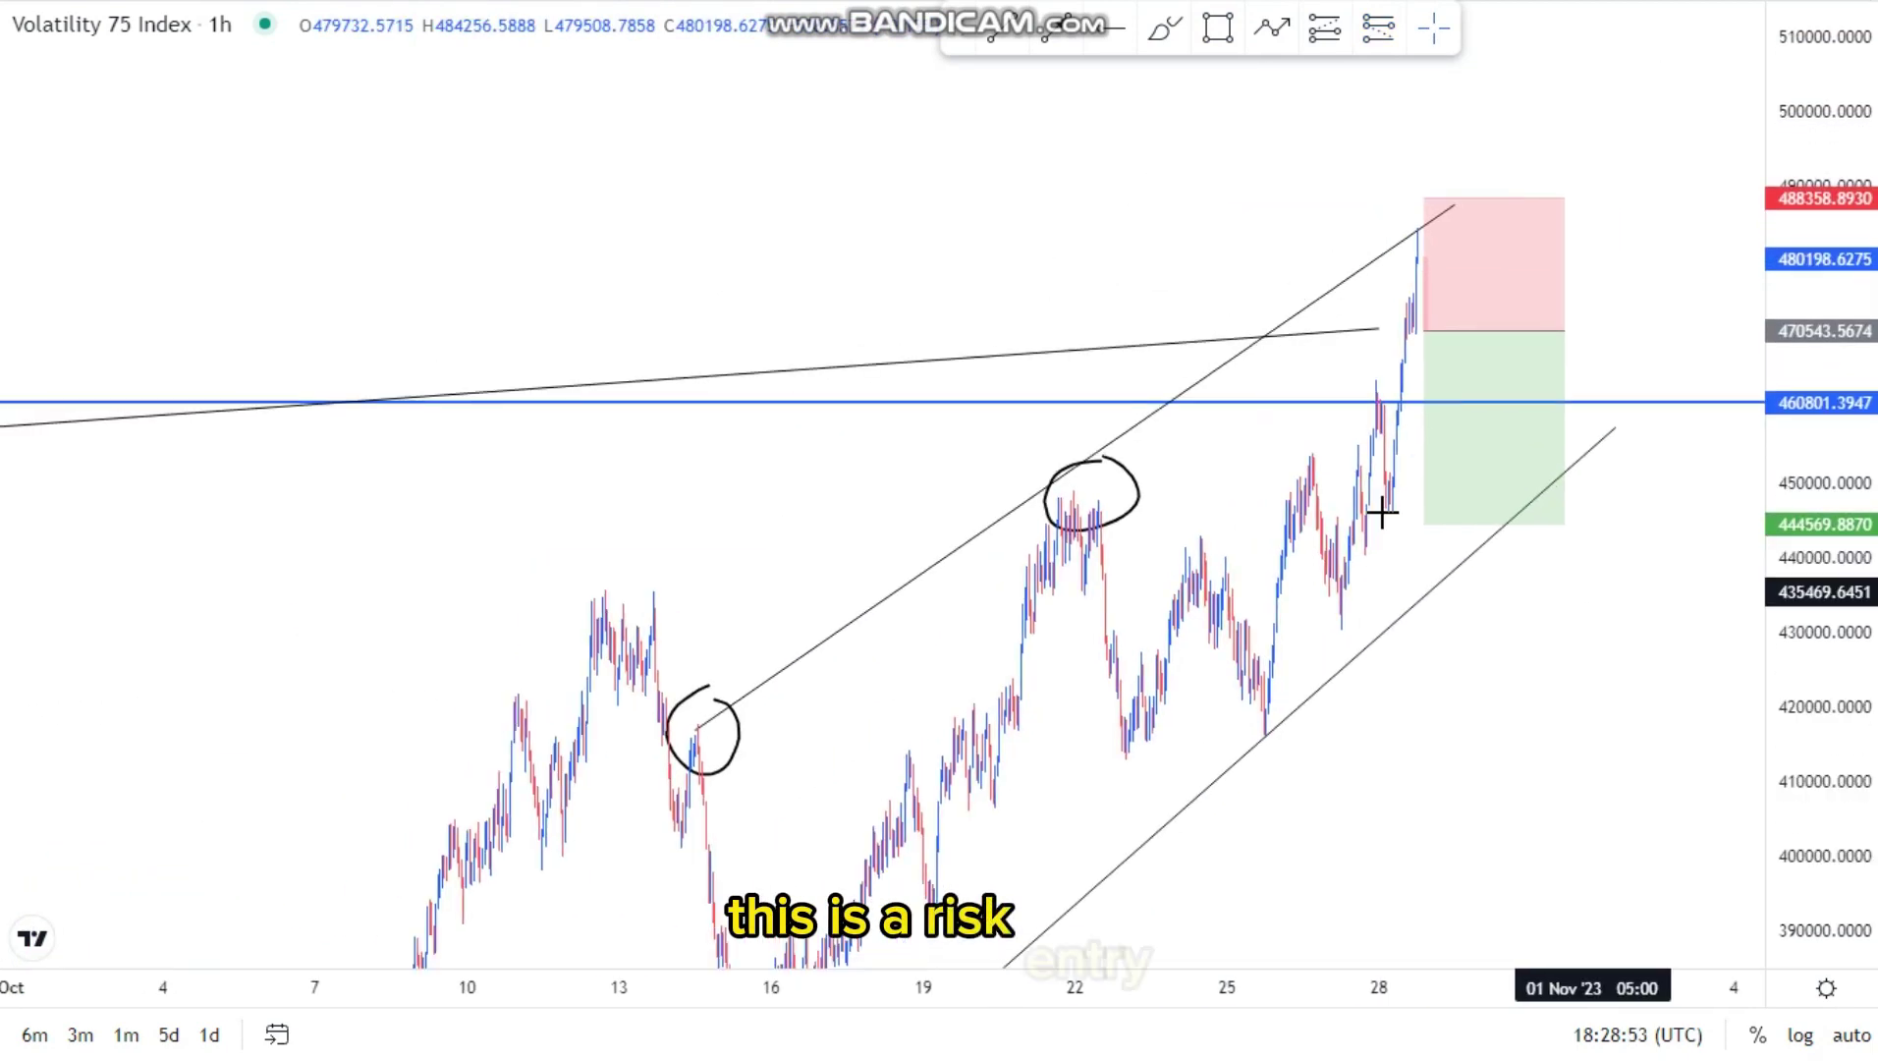
# Draw a path from the latest high at about 483446 down below the 460801 line, zigzagging up to about 467603 on 31 October 2023.
pyautogui.scroll(-5, 1382, 511)
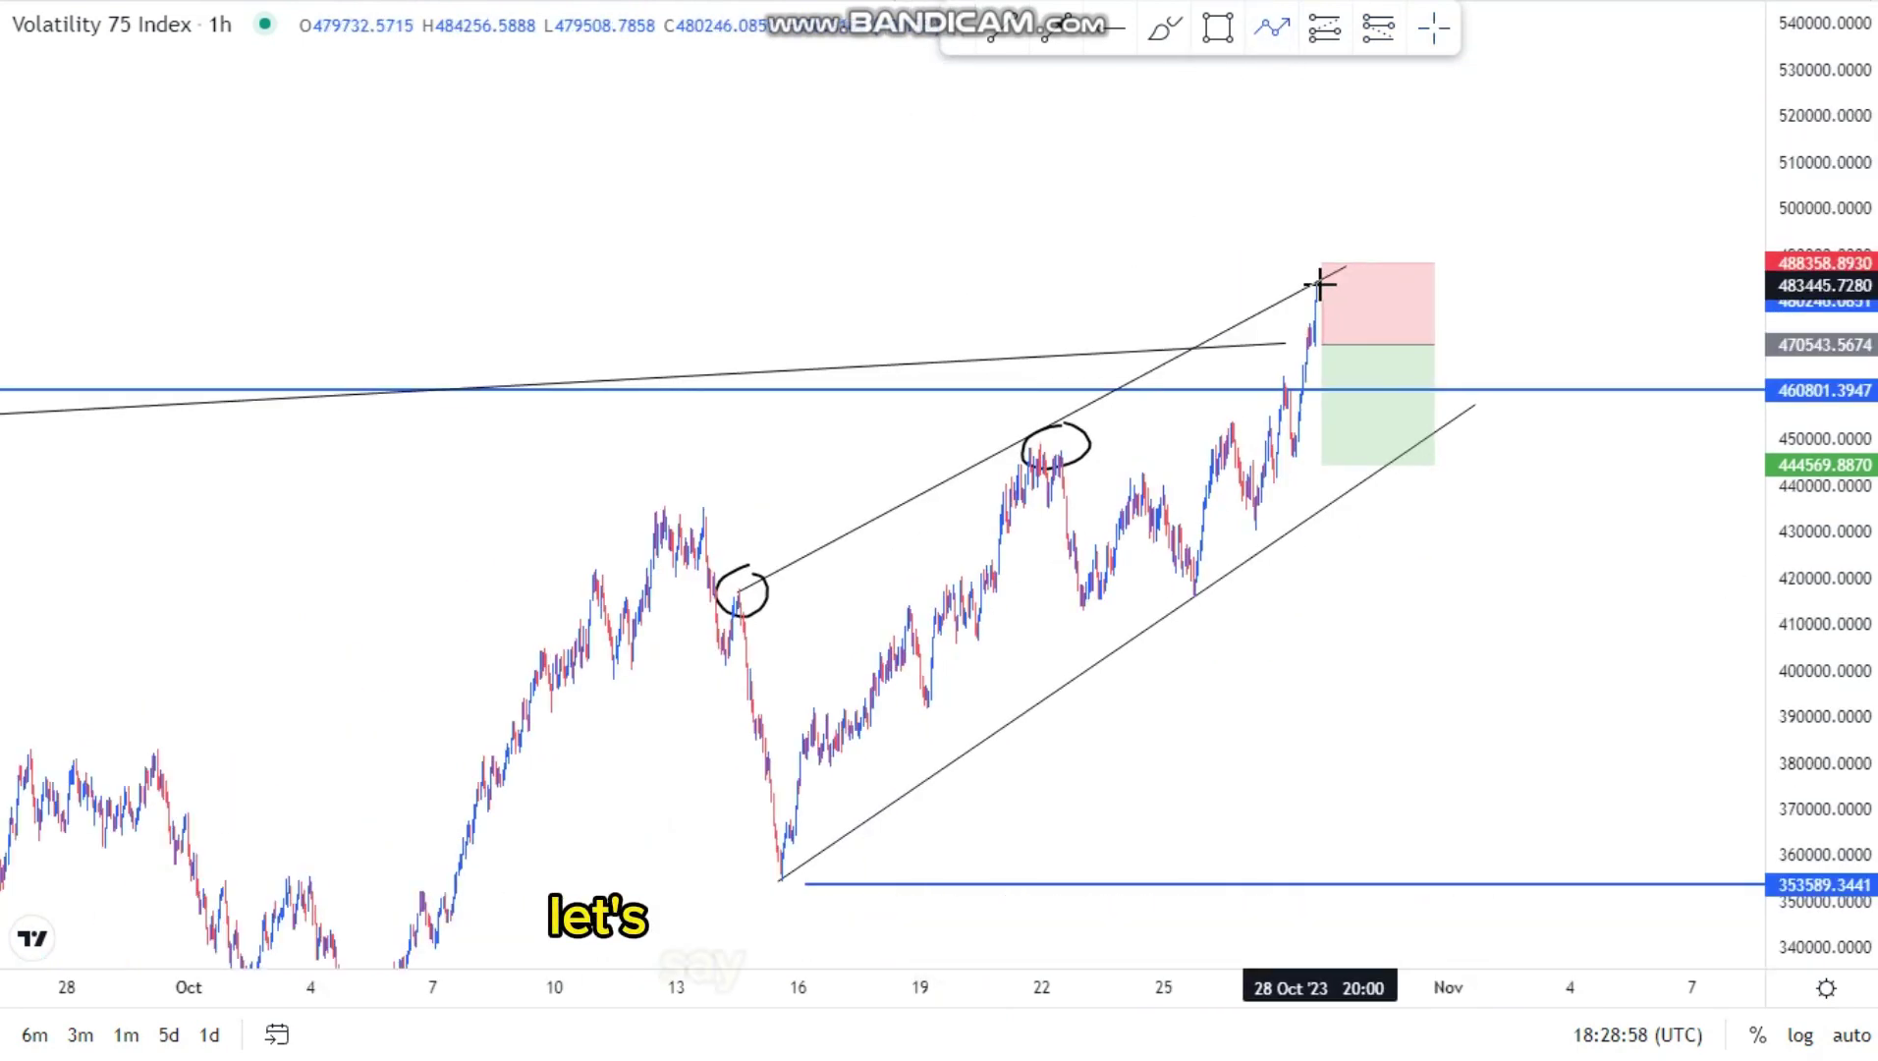
pyautogui.click(1360, 383)
pyautogui.click(1370, 414)
pyautogui.click(1381, 379)
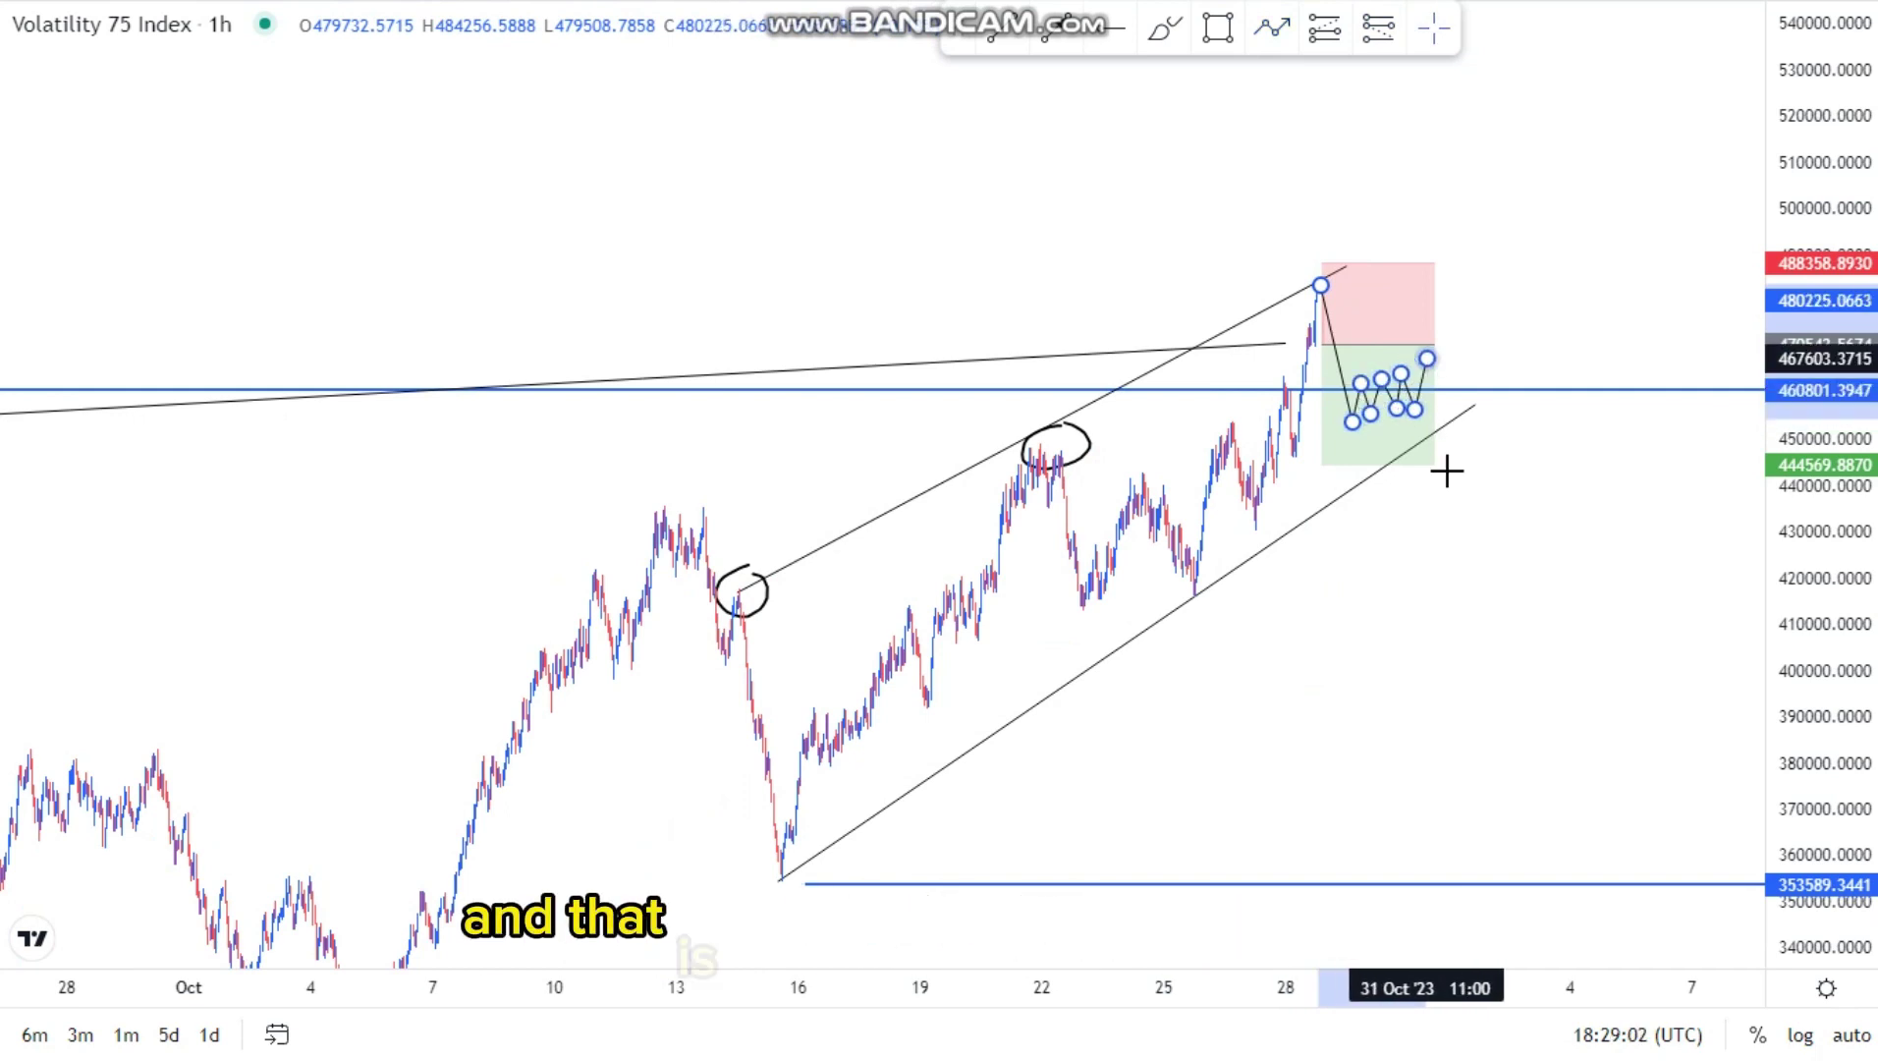
pyautogui.click(1492, 392)
# Draw trend lines along the highs and the lows of the zigzag path to outline a small rising channel.
pyautogui.click(1000, 33)
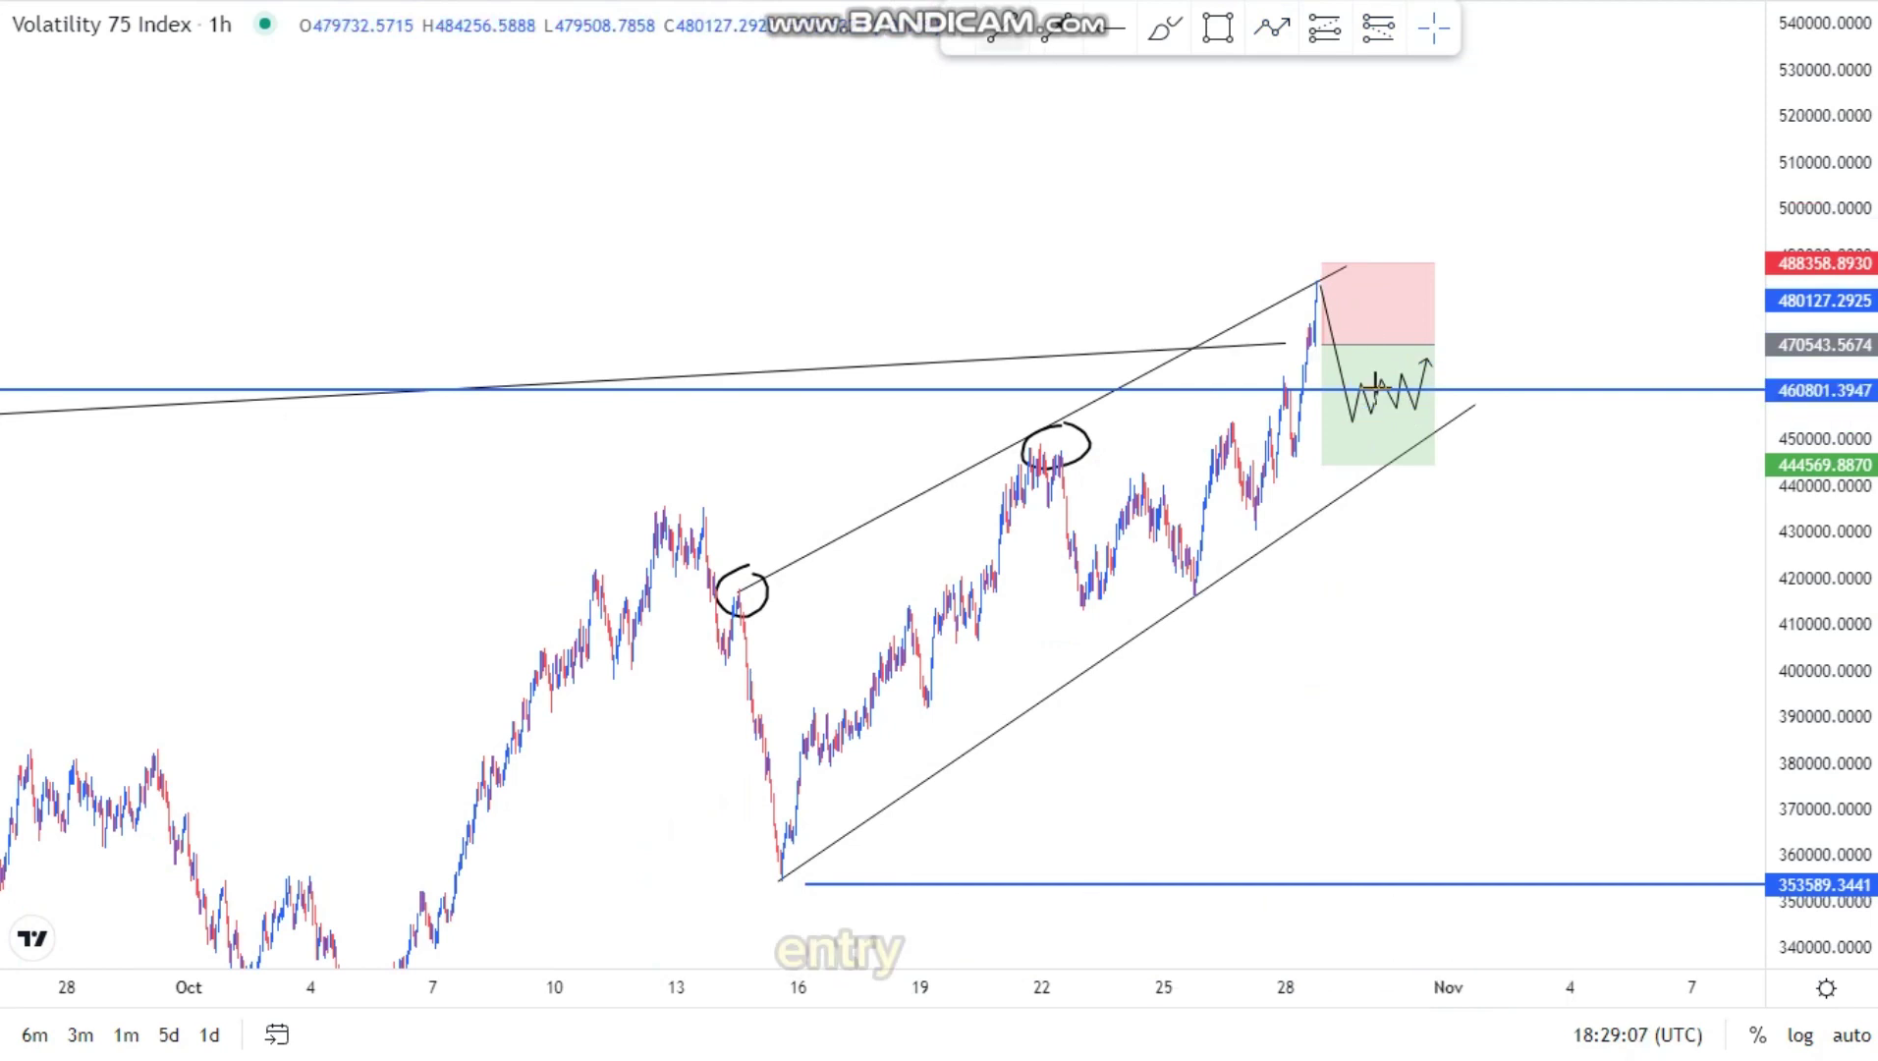
pyautogui.moveTo(1361, 380); pyautogui.dragTo(1430, 361)
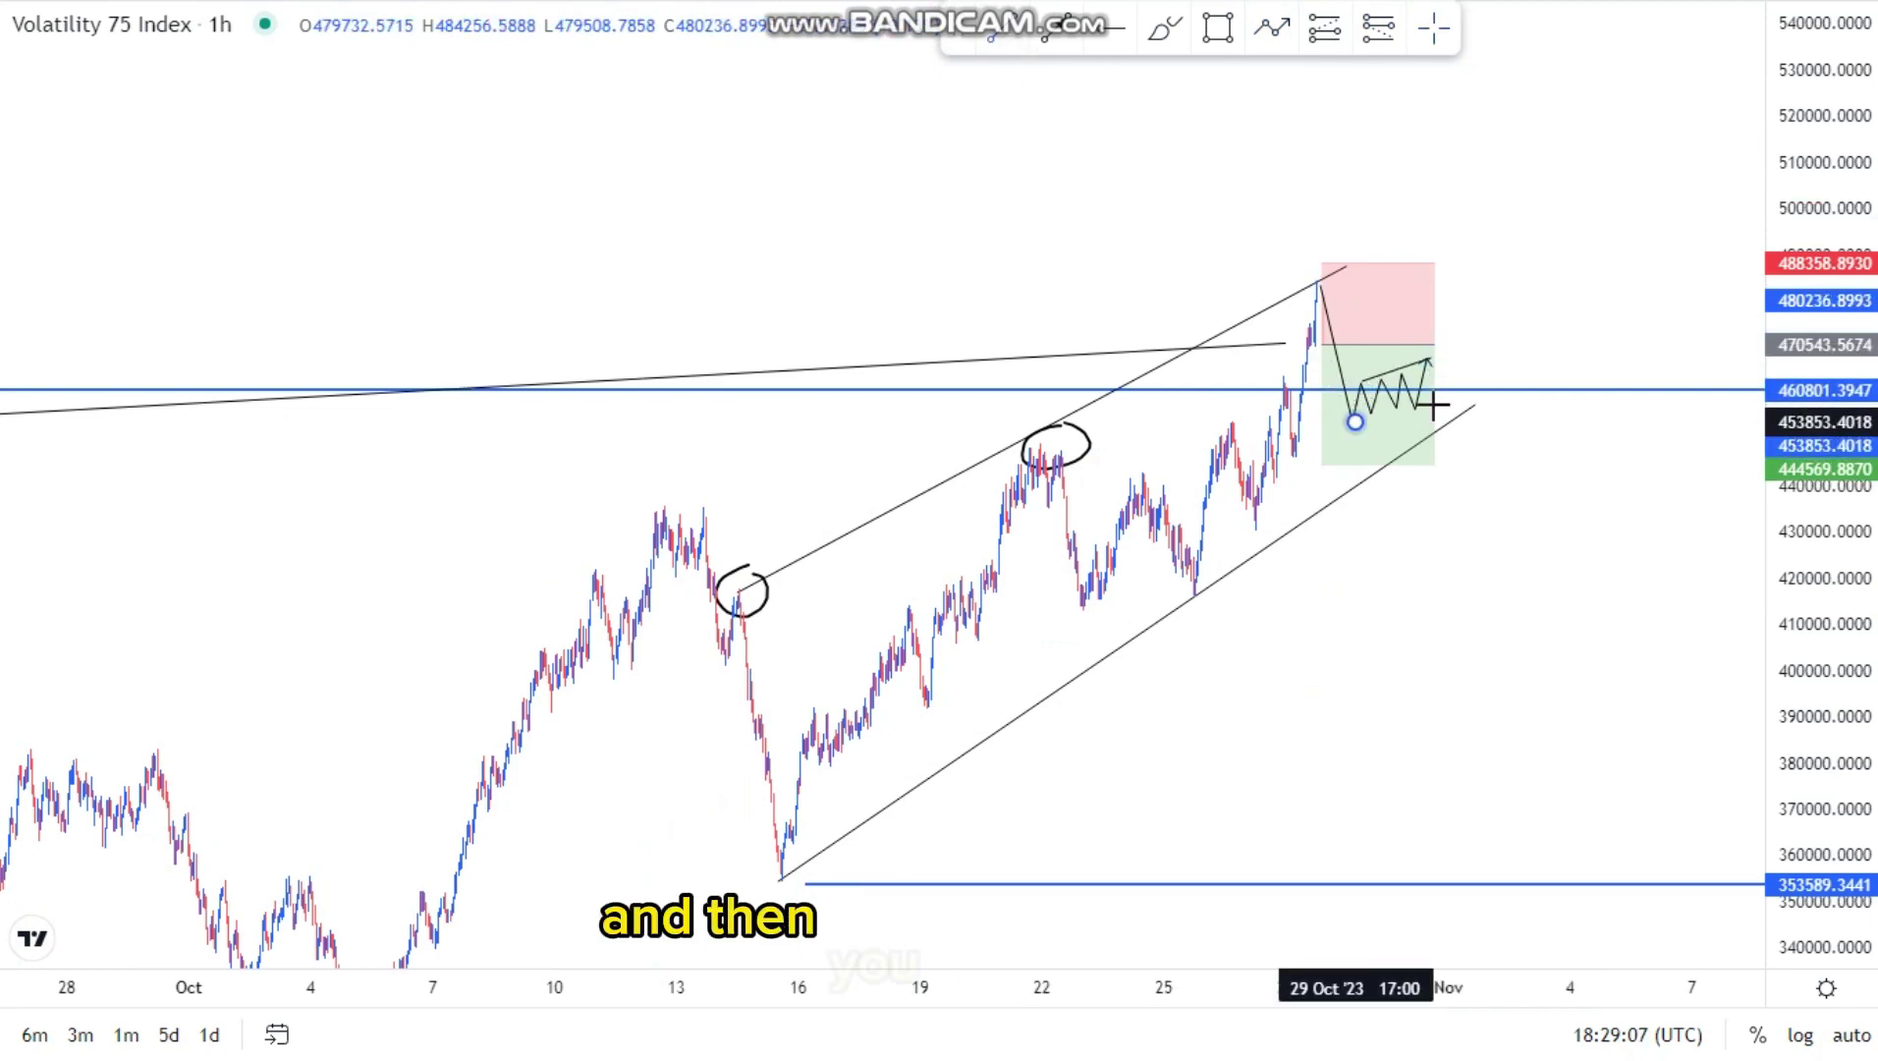
pyautogui.scroll(-3, 1627, 532)
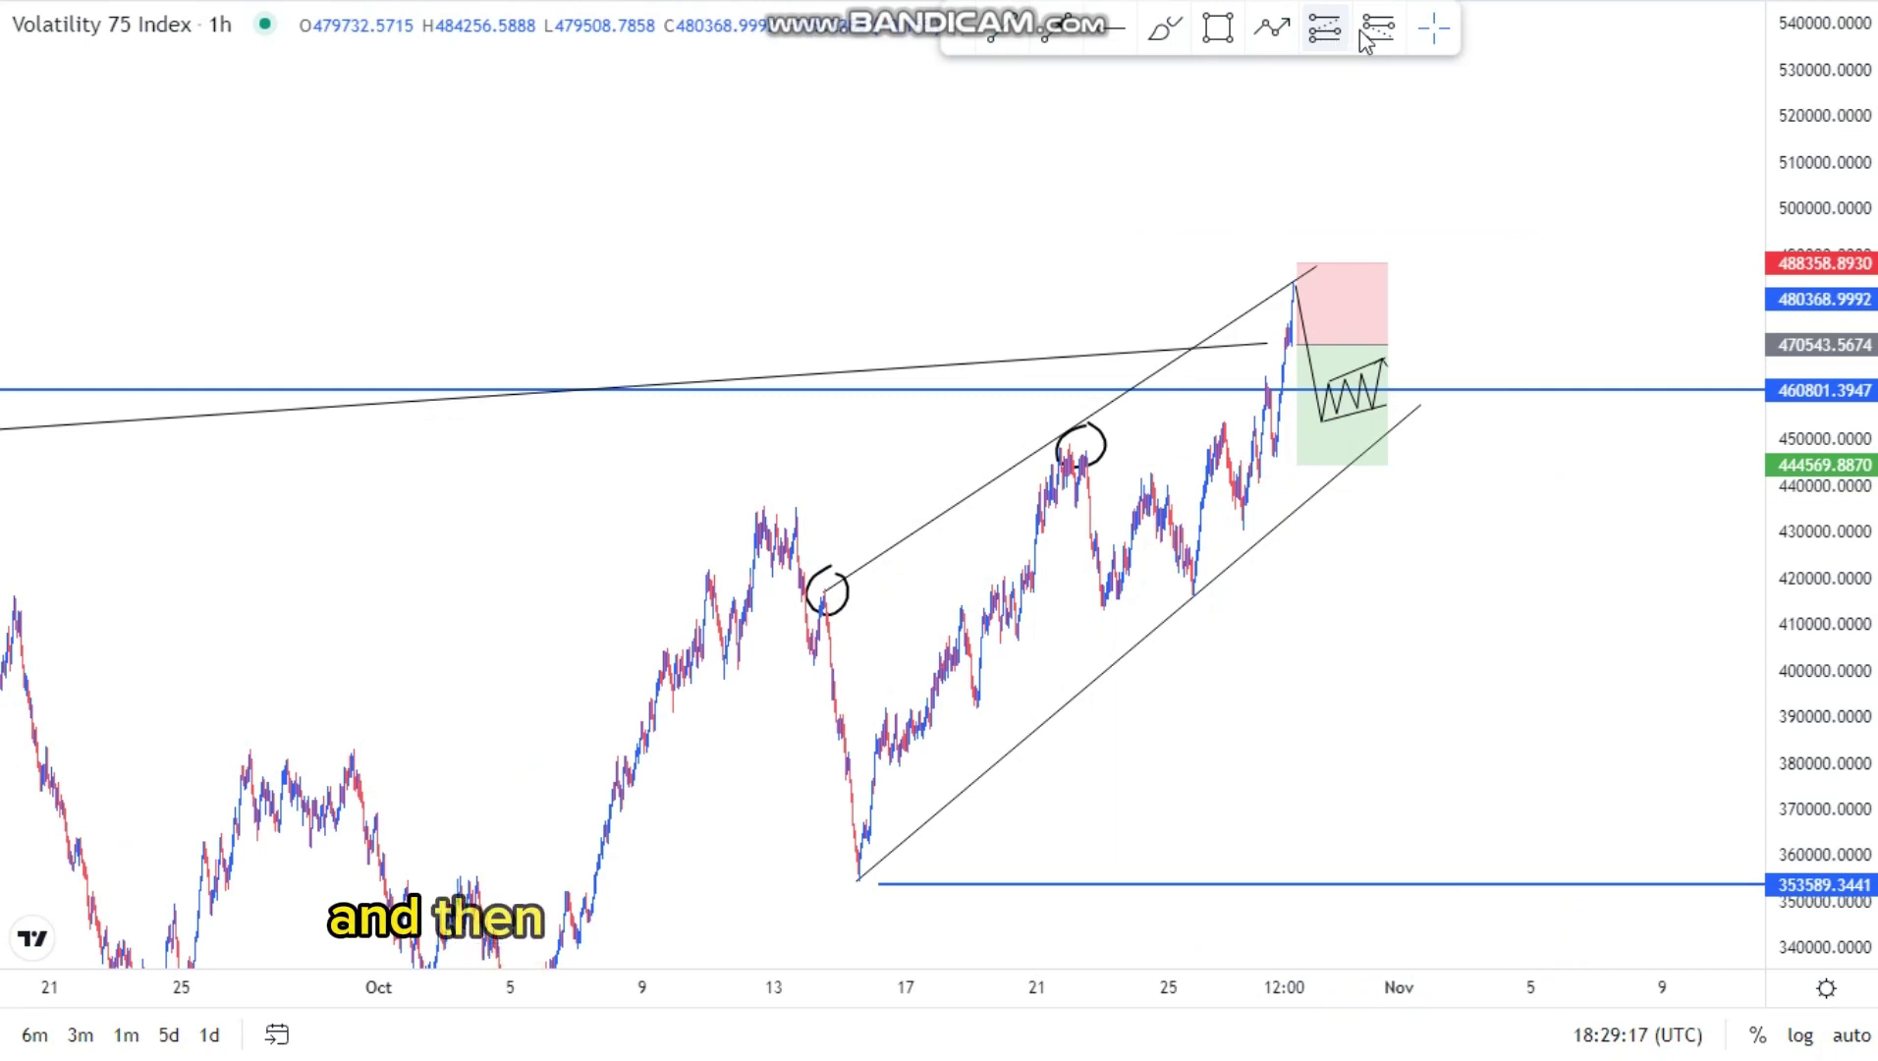
# Place a second short position at the small channel's end with entry about 455946, stop about 470294 and target about 355212.
pyautogui.click(1380, 413)
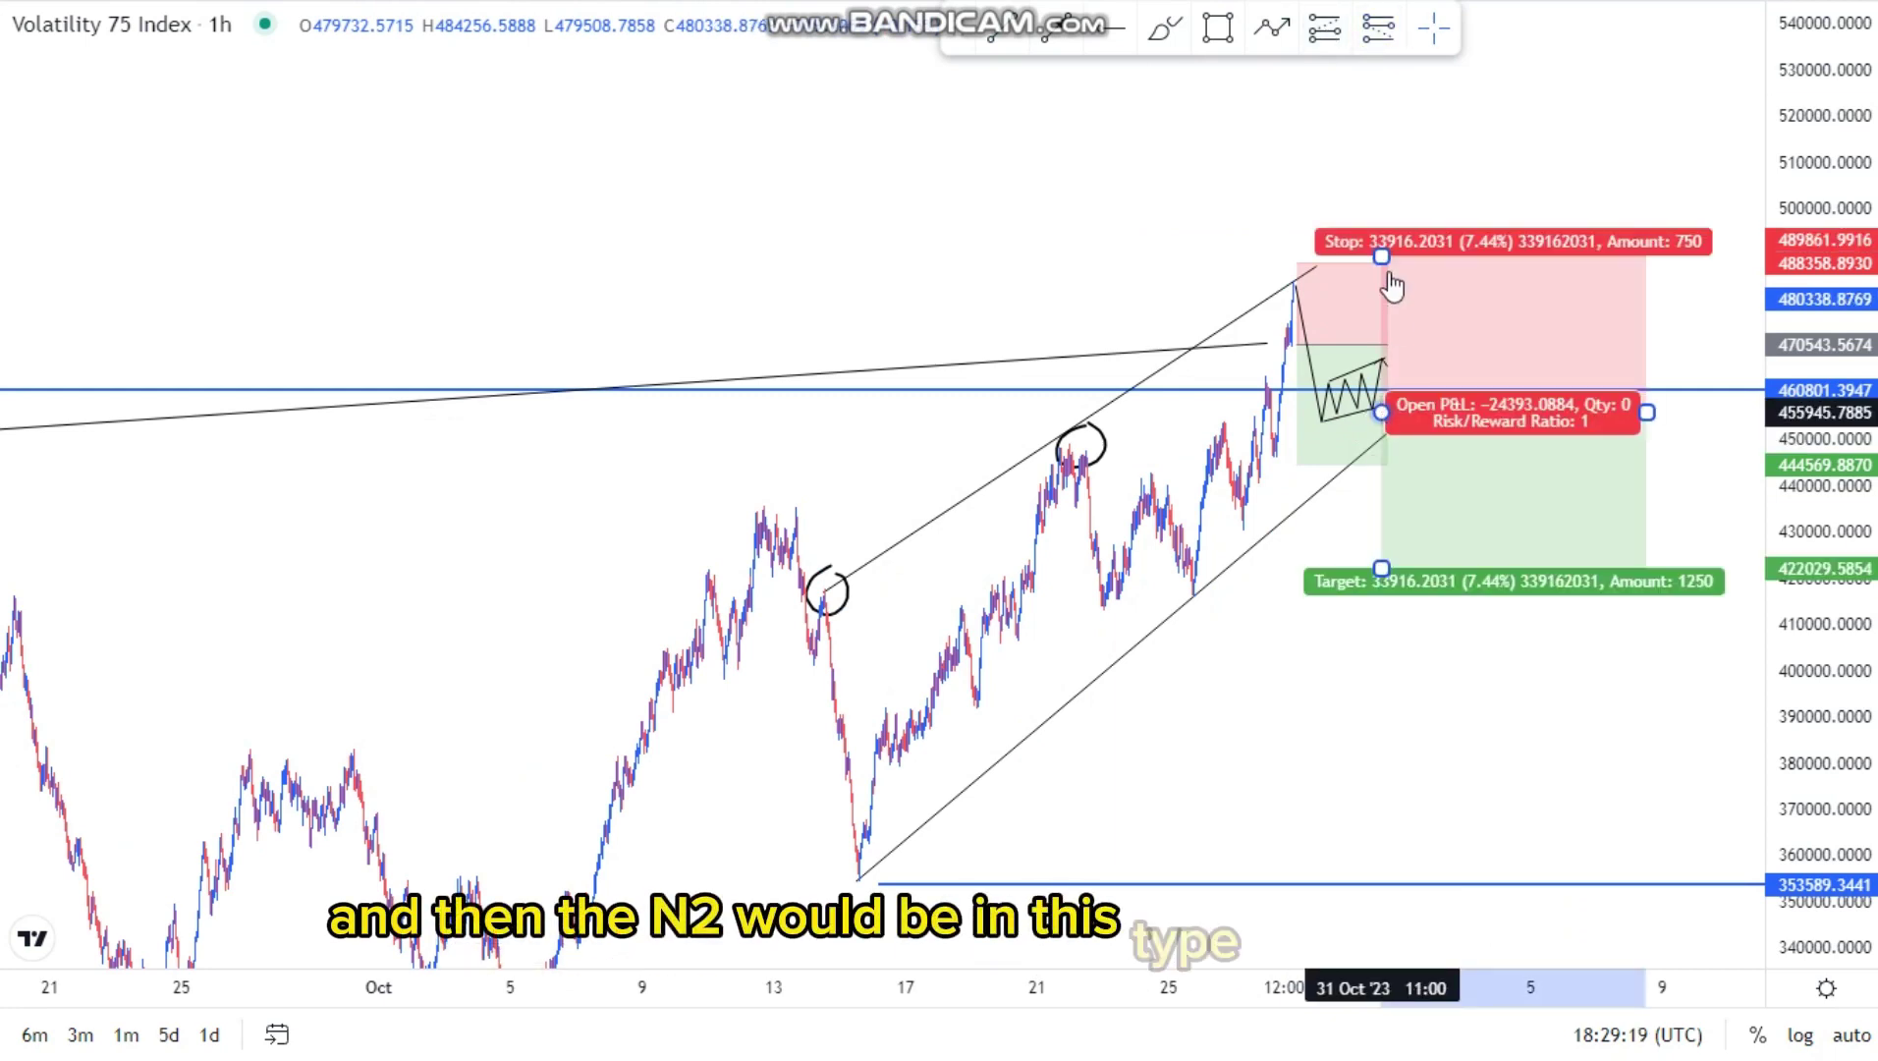
pyautogui.moveTo(1381, 261); pyautogui.dragTo(1389, 348)
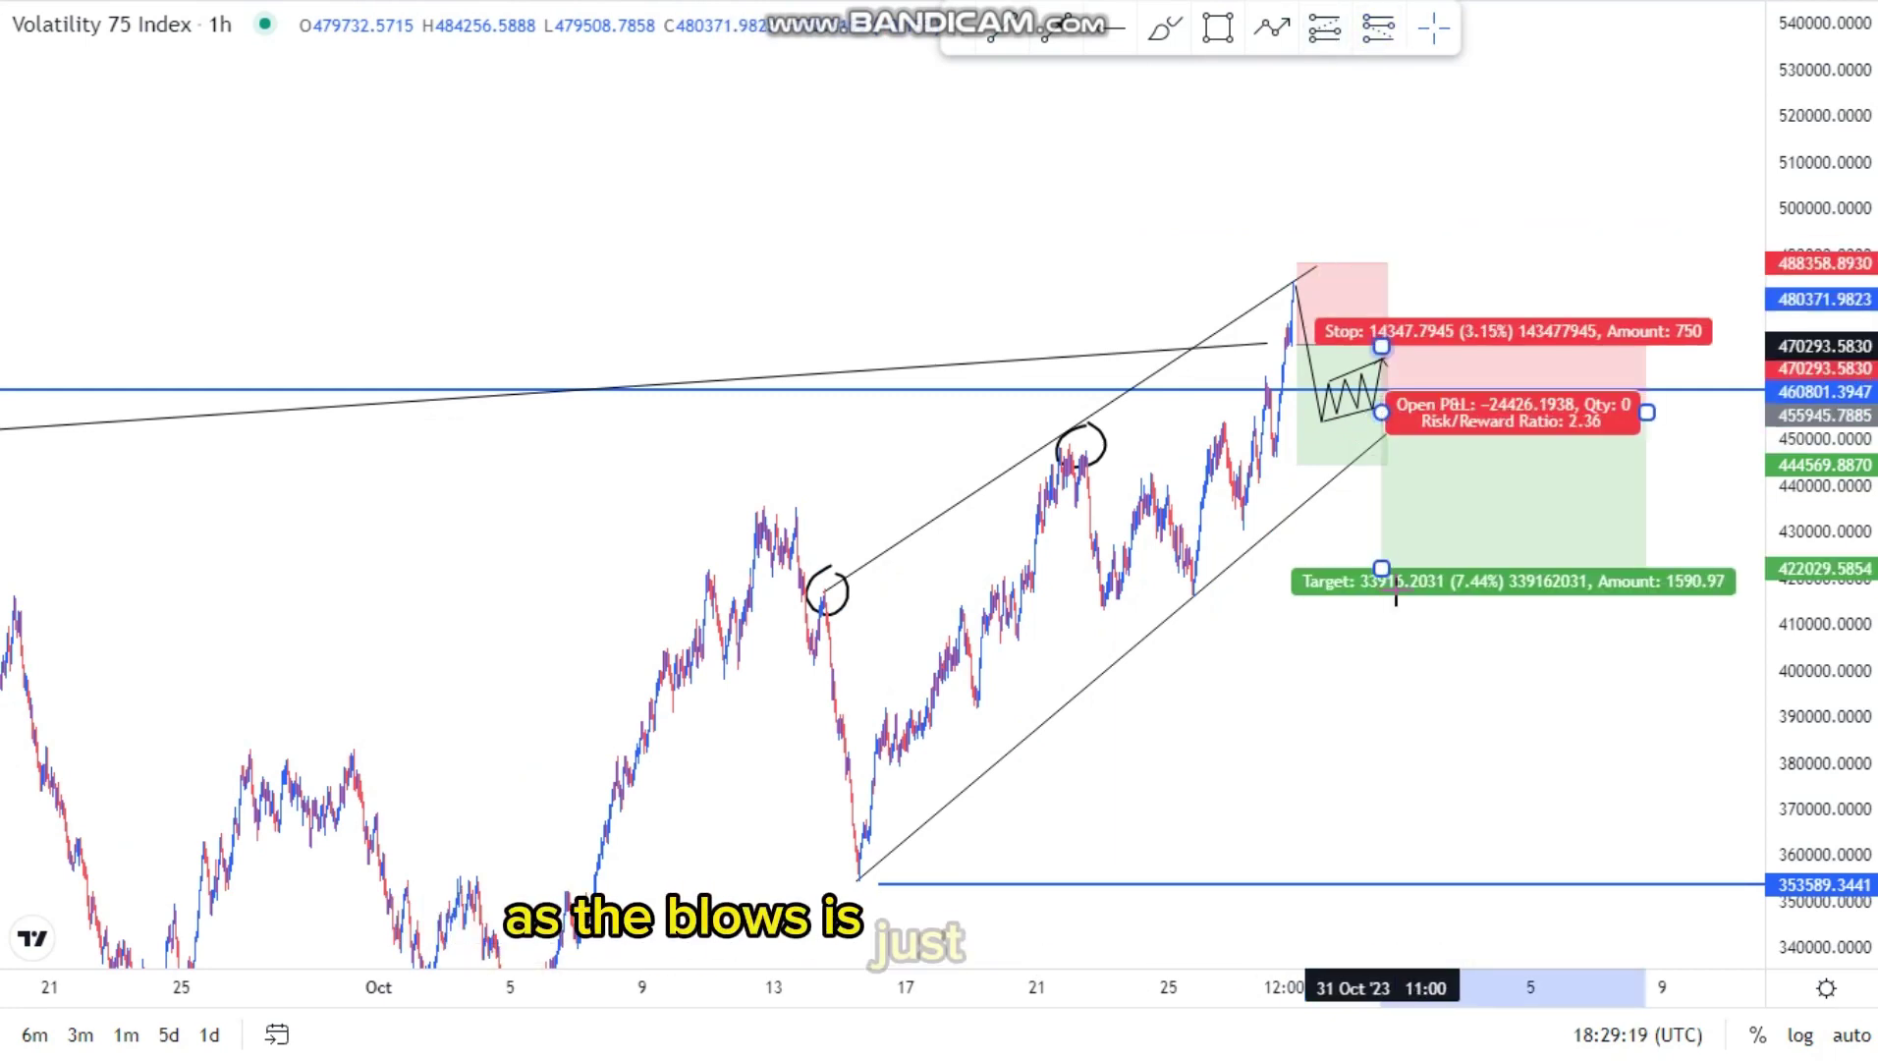
pyautogui.moveTo(1382, 561); pyautogui.dragTo(1383, 887)
# Move the second short position's target down to the expanding pattern's lower trend line, at about 317175.
pyautogui.scroll(-4, 1706, 449)
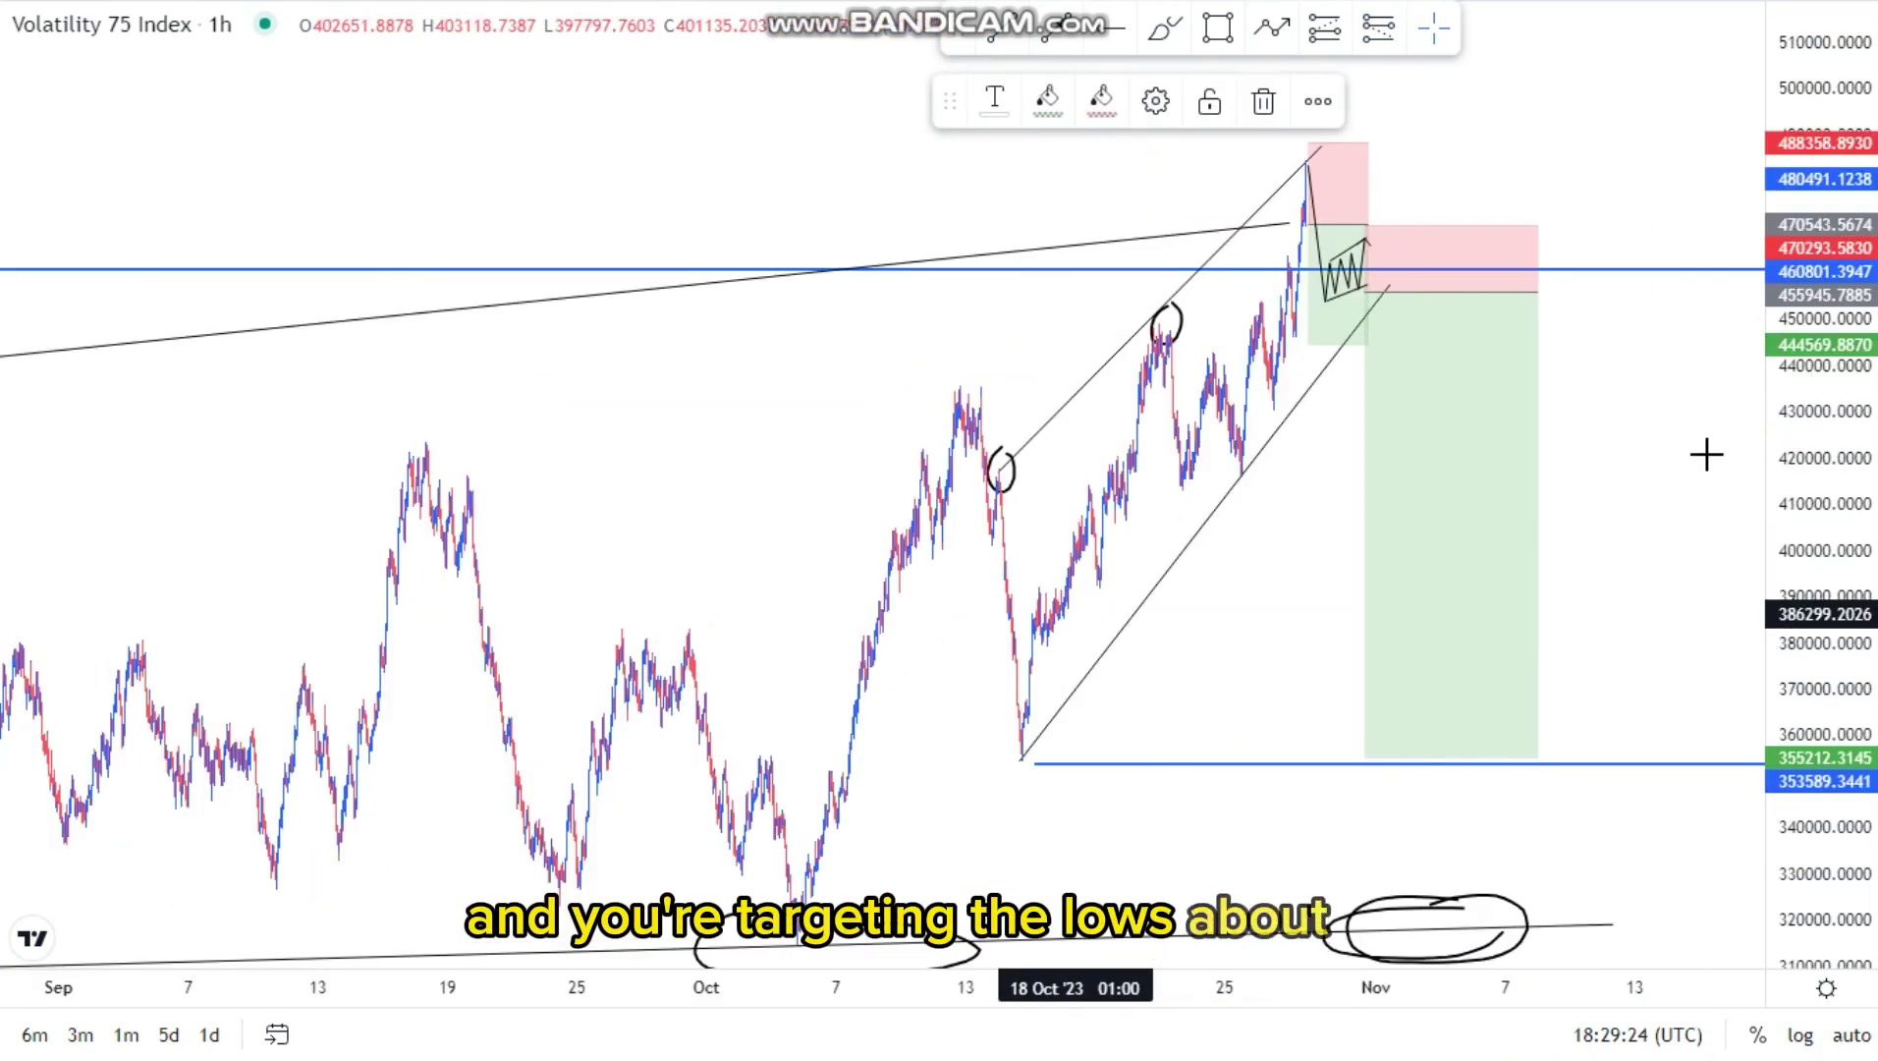
pyautogui.moveTo(1795, 629); pyautogui.dragTo(1796, 847)
pyautogui.moveTo(953, 519); pyautogui.dragTo(860, 425)
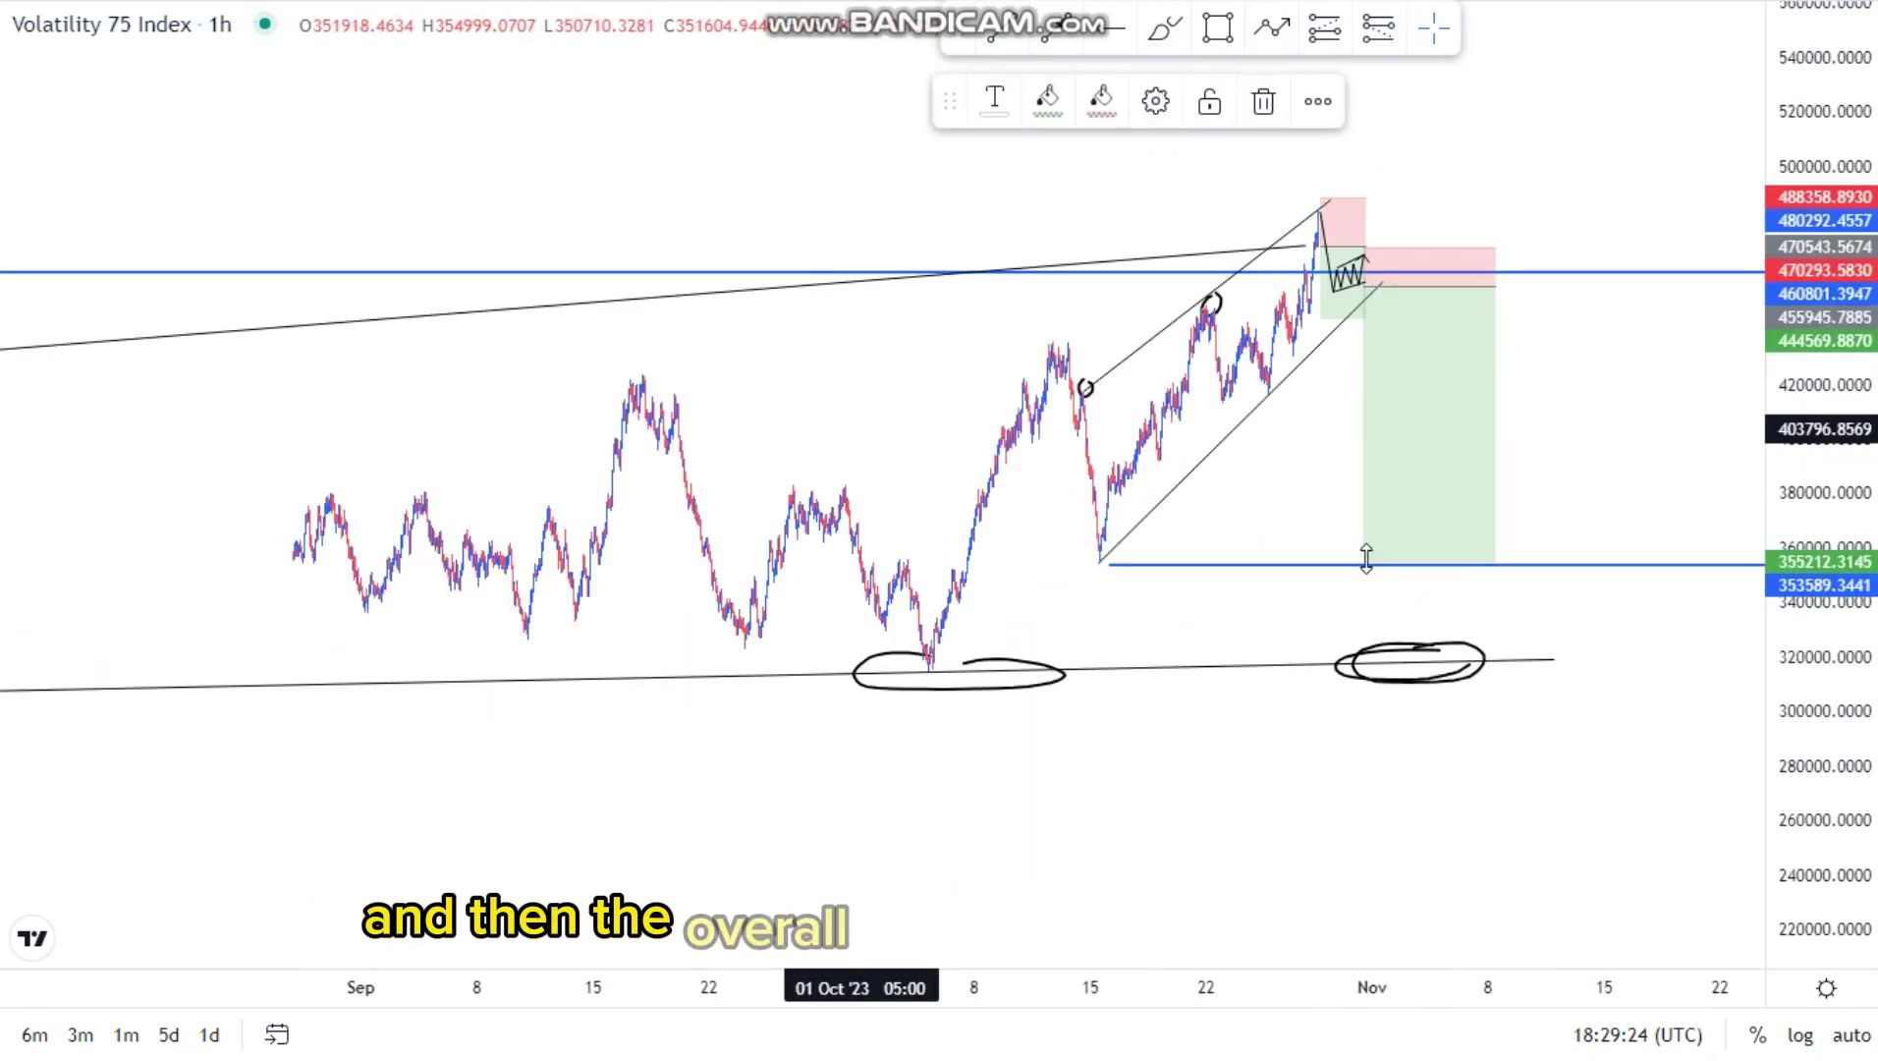
pyautogui.moveTo(1367, 552); pyautogui.dragTo(1385, 660)
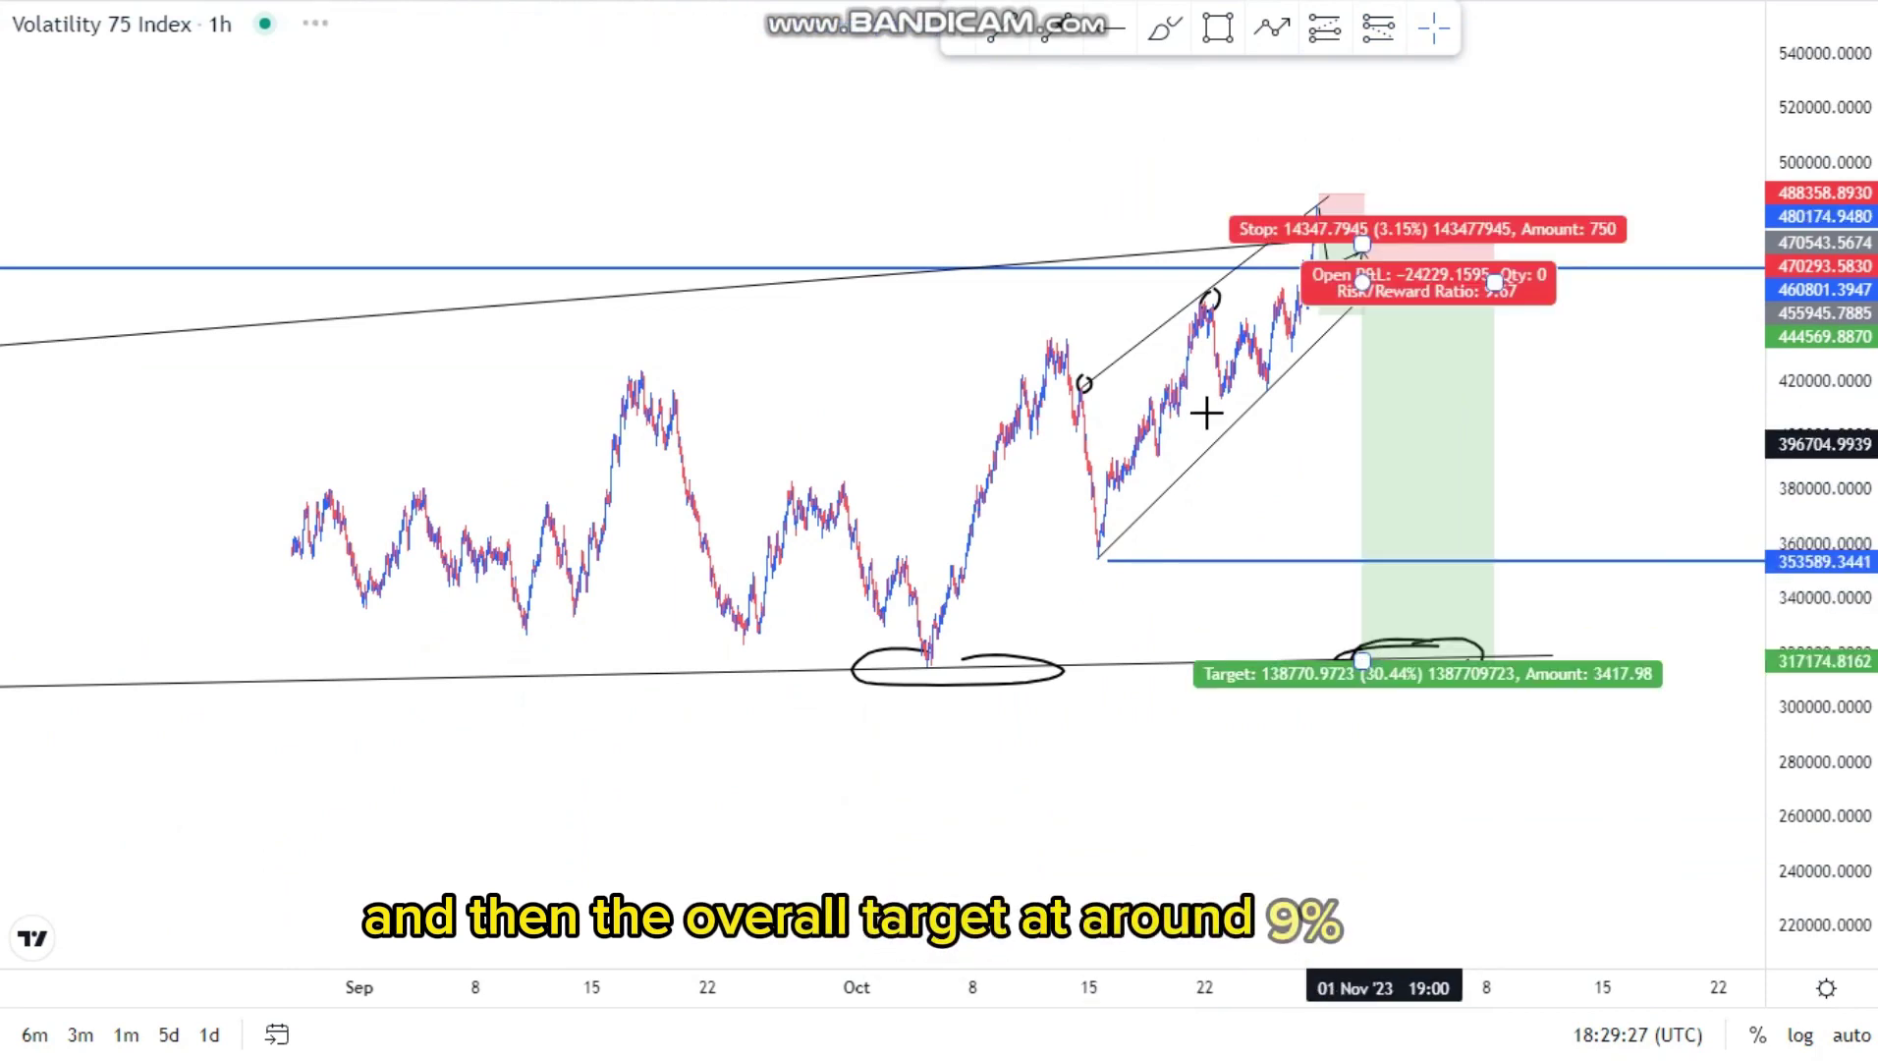